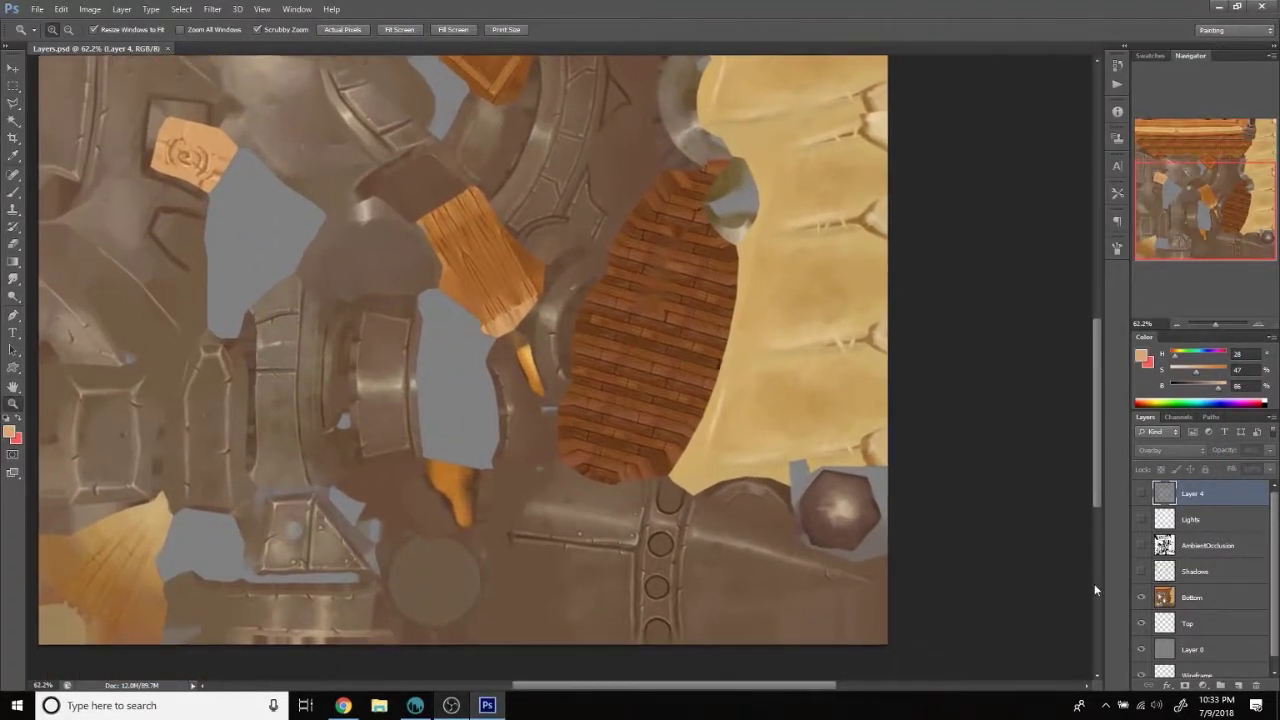
Move the Wireframe layer above Layer 4 and darken its lines with Levels.
left_click_drag(1267, 508, 1267, 484)
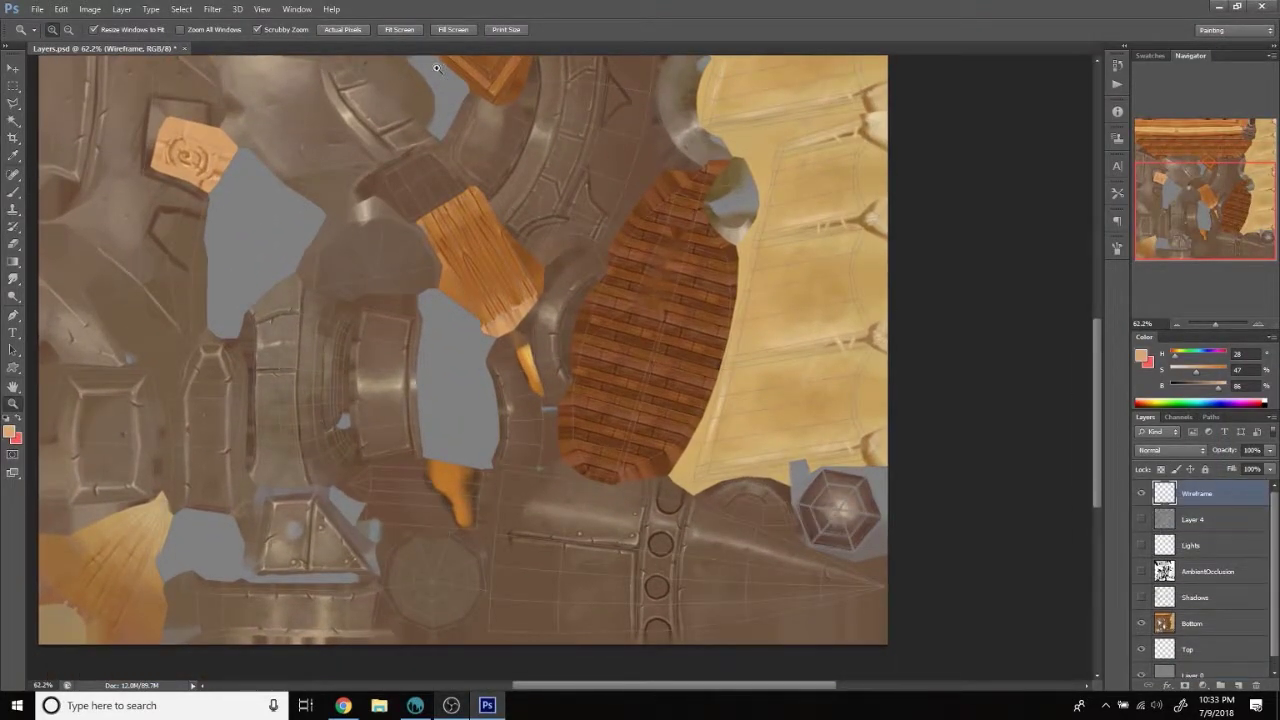
left_click(121, 9)
left_click(300, 64)
left_click_drag(906, 535, 930, 535)
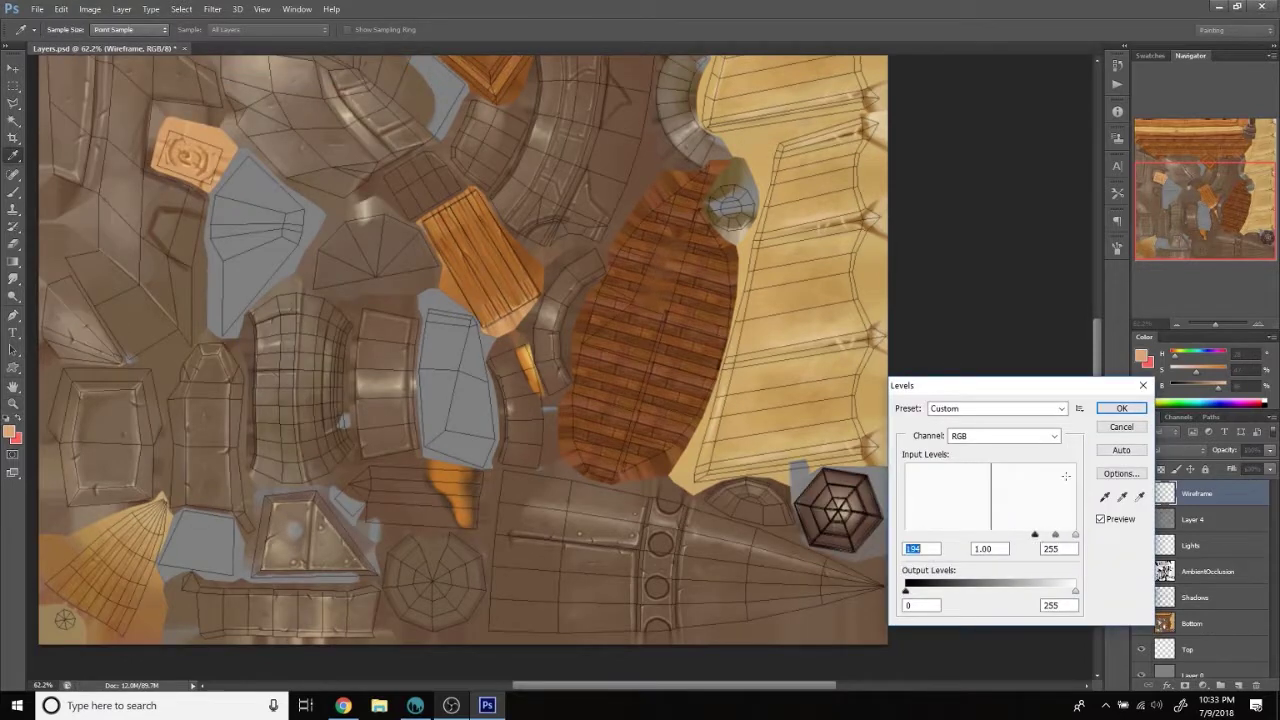
left_click(1121, 408)
Lasso the pointed hull piece on the Bottom layer and hide the wireframe.
left_click(1191, 623)
key("l")
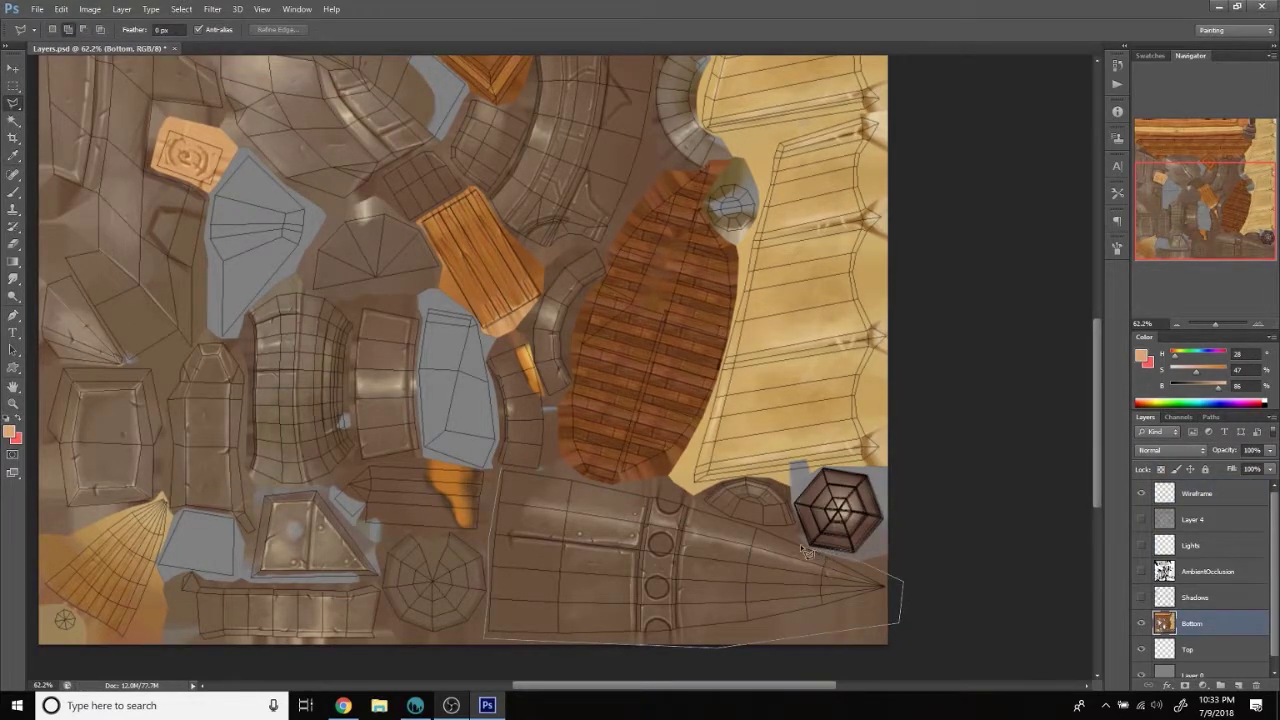
left_click(503, 470)
left_click(1141, 493)
Shift the hull piece's shadow tones along the yellow–blue axis with Color Balance.
left_click(90, 9)
left_click(282, 136)
left_click(776, 393)
left_click_drag(879, 356, 877, 358)
left_click(914, 393)
left_click(845, 393)
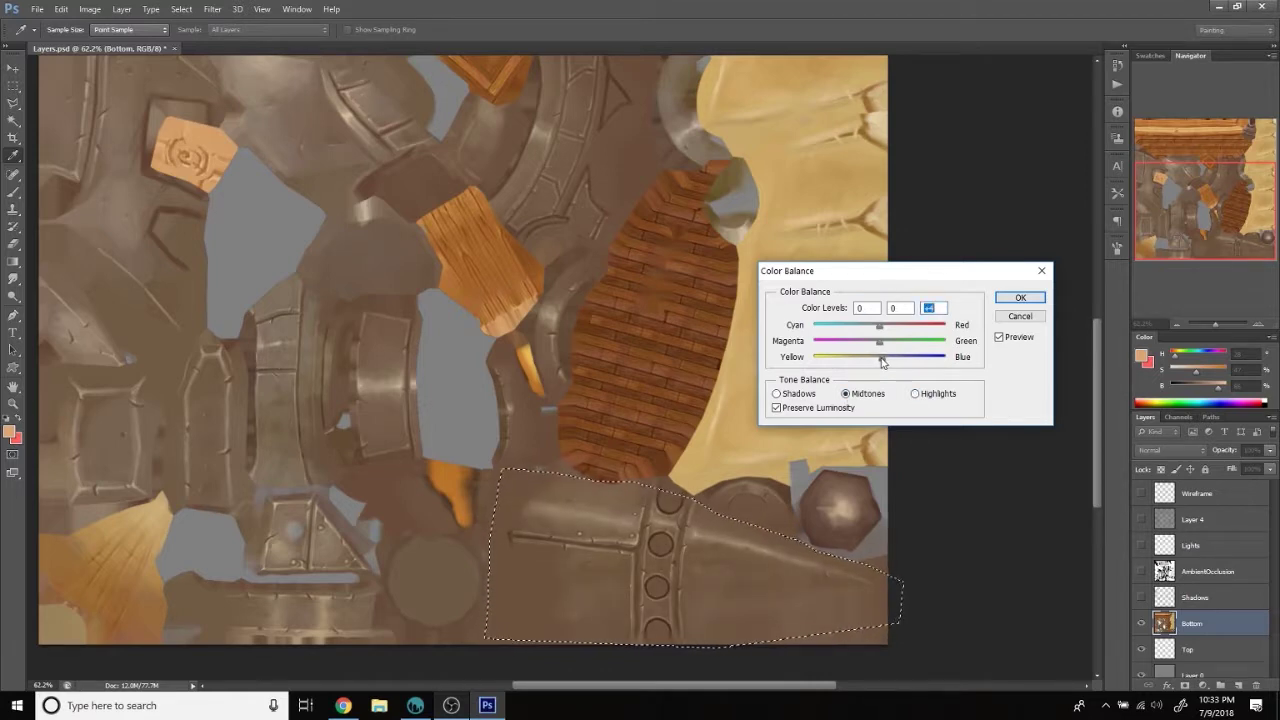
left_click(776, 393)
left_click_drag(886, 357, 881, 357)
left_click(1020, 297)
Reshape the hull piece's Blue channel curve with two points.
left_click(90, 9)
left_click(345, 87)
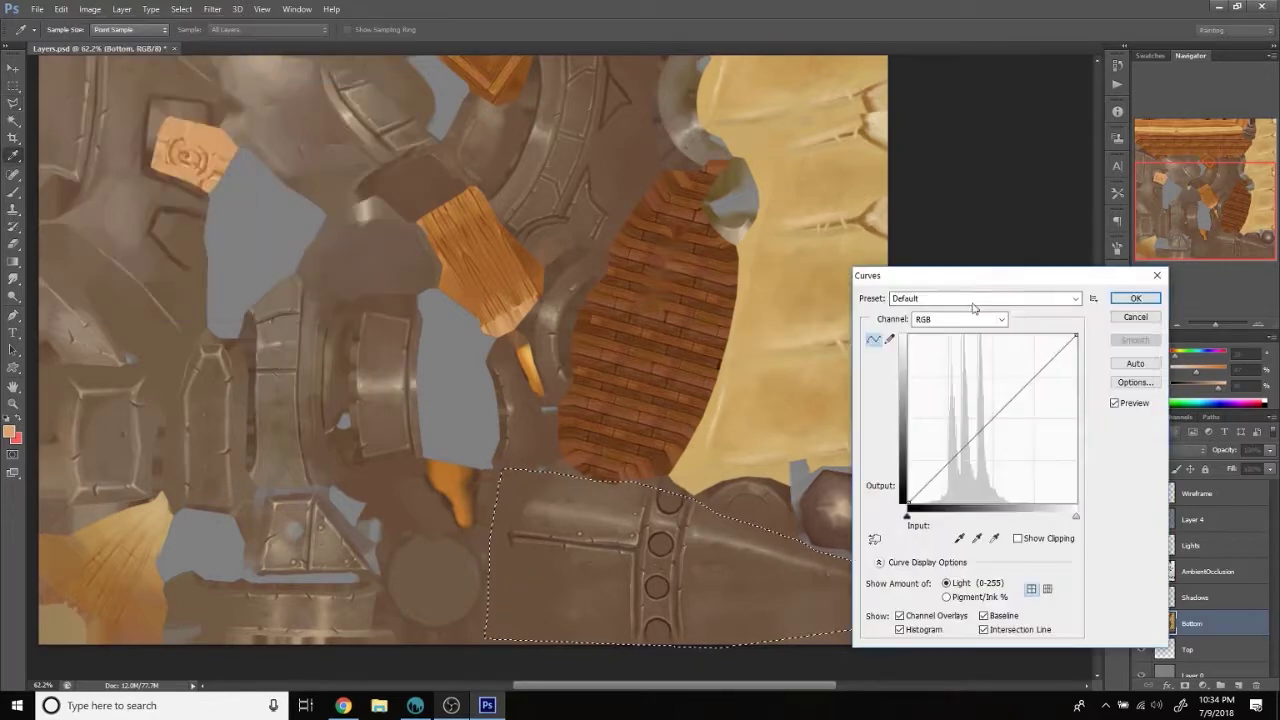
left_click_drag(983, 266, 1005, 240)
left_click(979, 276)
left_click(965, 324)
left_click_drag(981, 407, 981, 400)
left_click_drag(1027, 361, 1024, 355)
left_click_drag(981, 400, 986, 408)
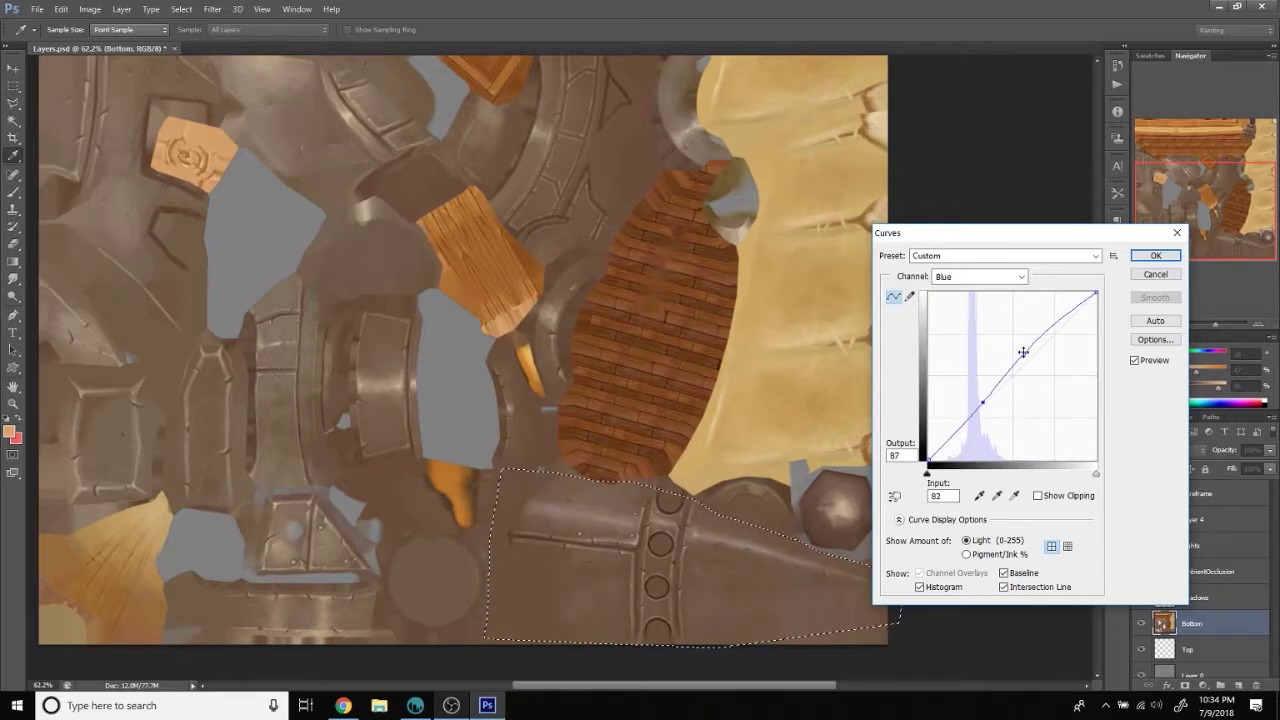
left_click(1155, 256)
Try further Color Balance tweaks on the hull piece's highlights.
left_click(90, 10)
left_click(470, 129)
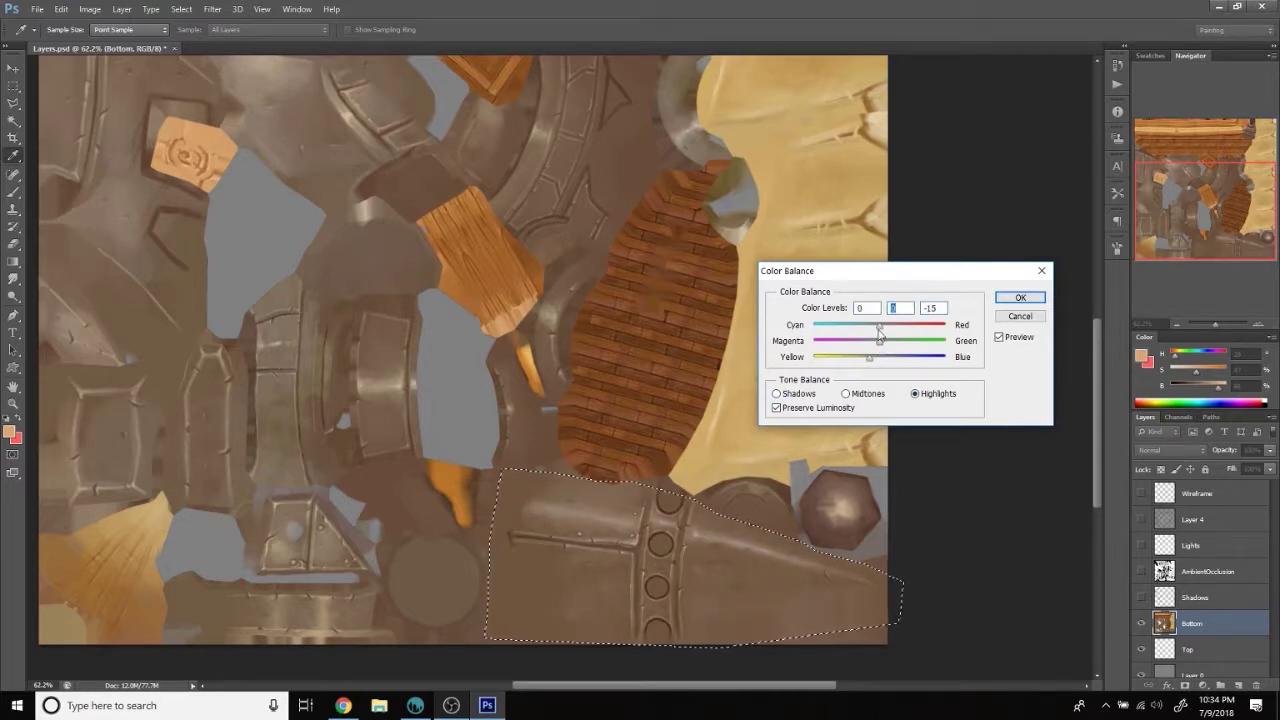
left_click(1020, 297)
left_click(90, 10)
left_click(290, 133)
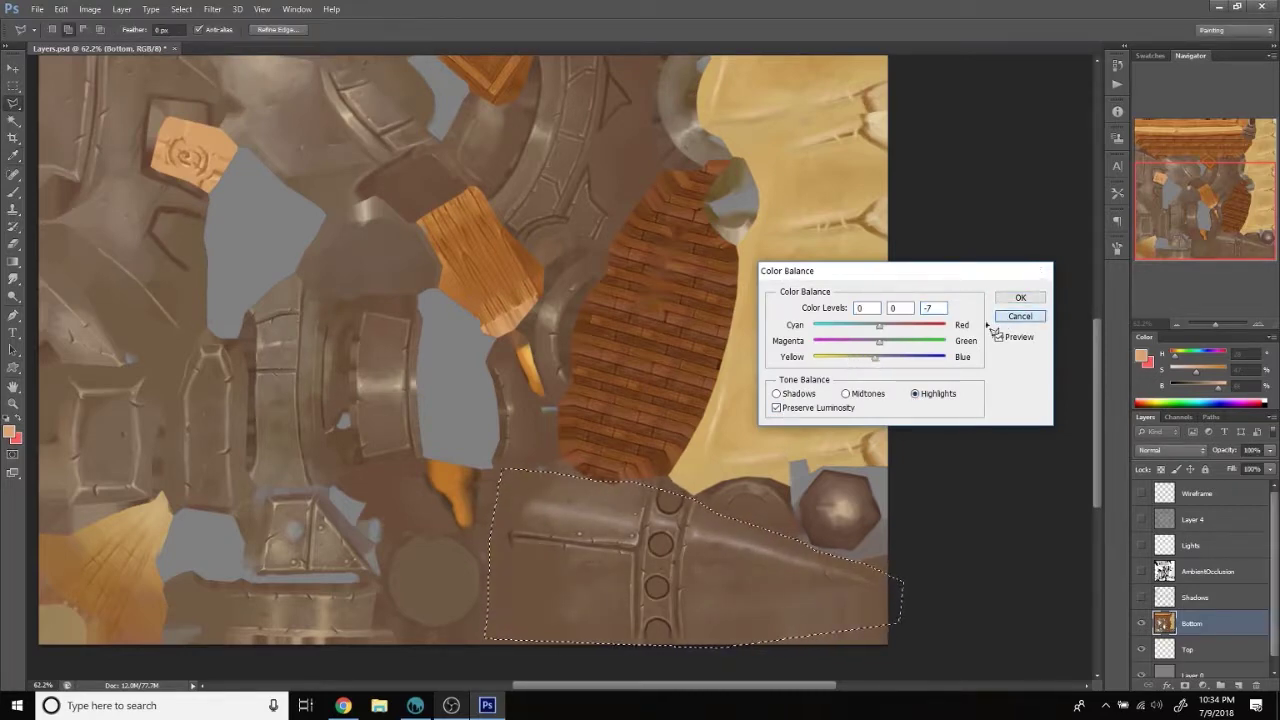
key("Return")
key("l")
left_click(90, 9)
left_click(290, 75)
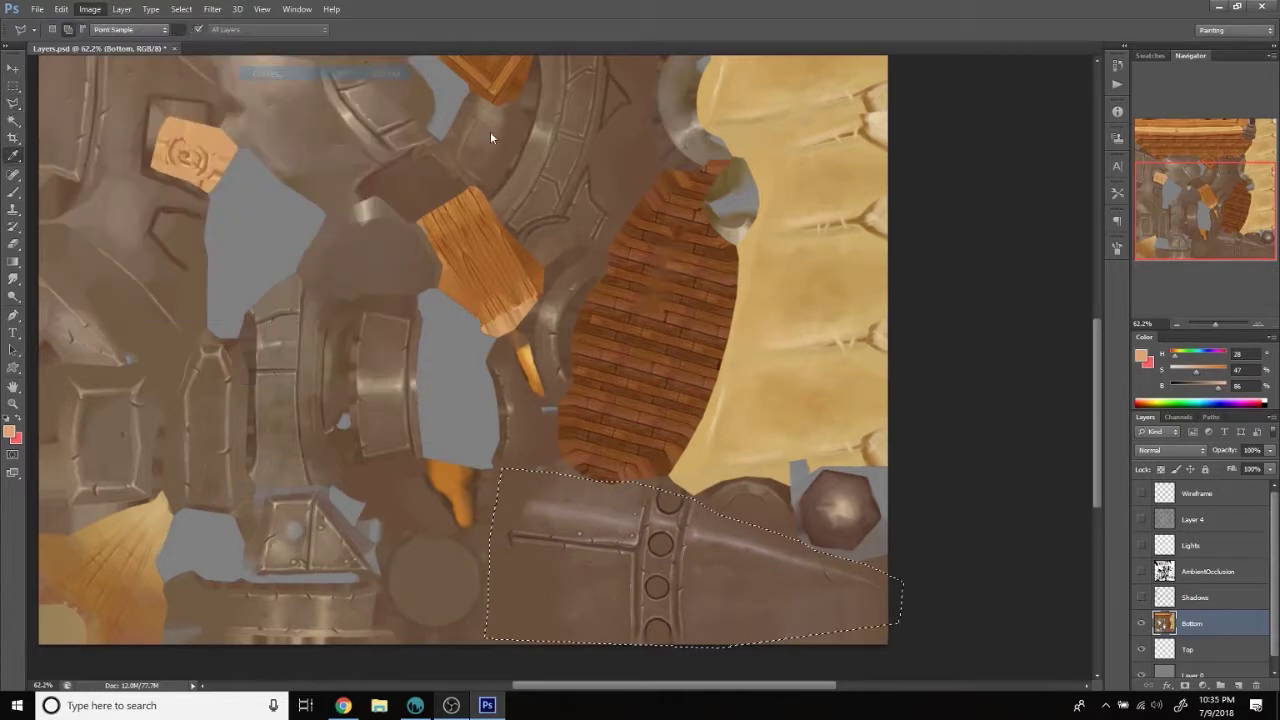
Brighten the pointed hull piece with a raised Curves adjustment.
left_click_drag(1004, 386, 1004, 378)
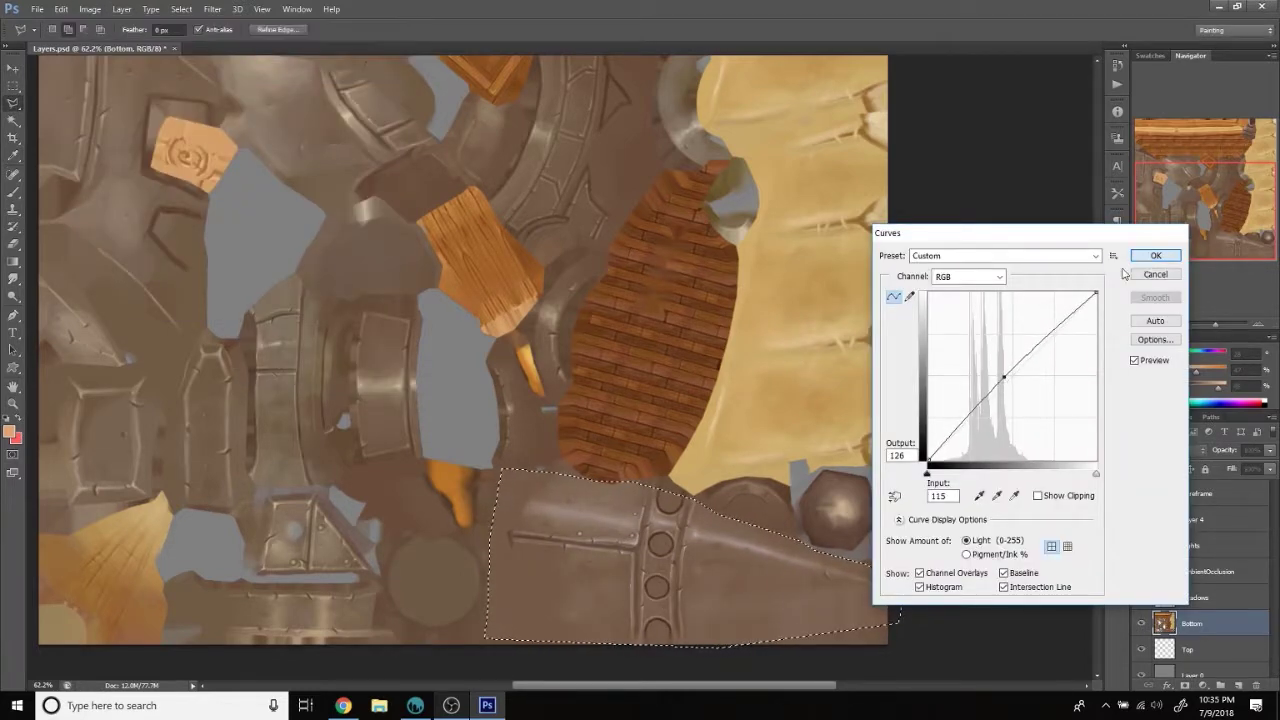
left_click(1145, 258)
mouse_move(708, 300)
left_mouse_down()
mouse_move(651, 466)
mouse_move(708, 449)
mouse_move(717, 308)
mouse_move(700, 290)
mouse_move(643, 400)
mouse_move(609, 537)
left_mouse_up()
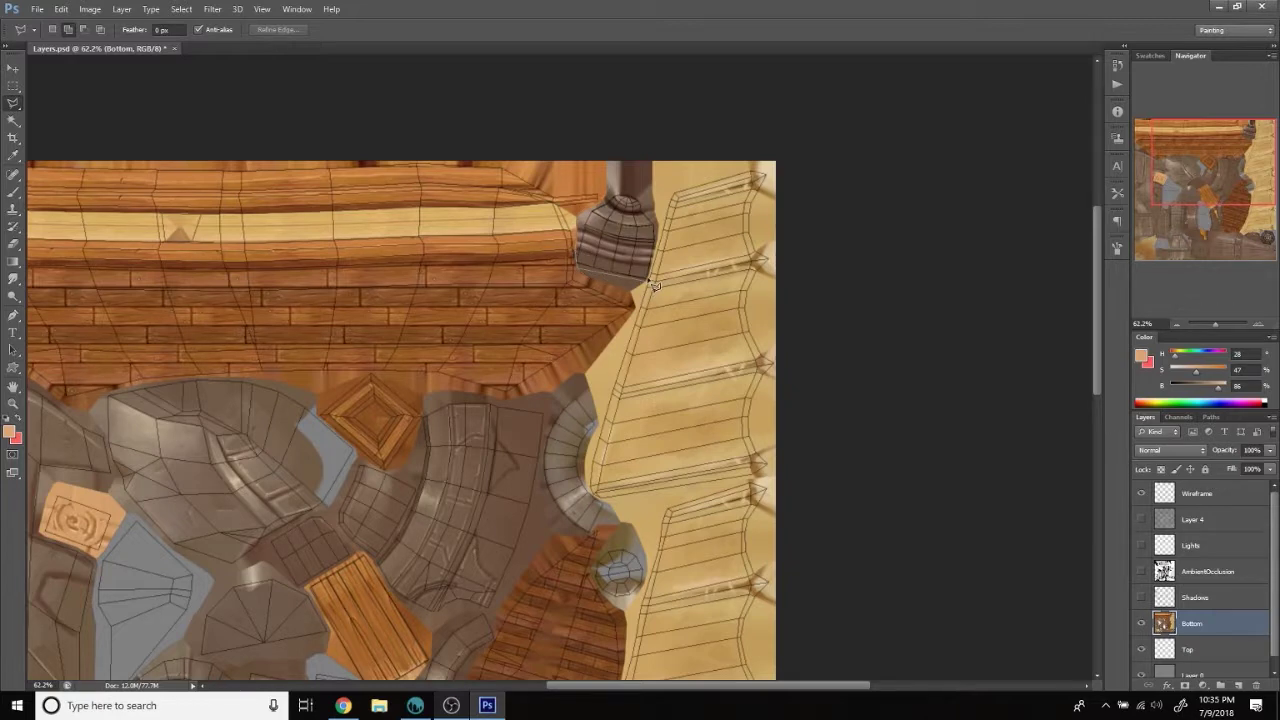
Shift the small dark cylinder's blue tones with a two-point Blue channel curve.
left_click(1141, 493)
left_click(90, 9)
left_click(314, 131)
left_click(999, 276)
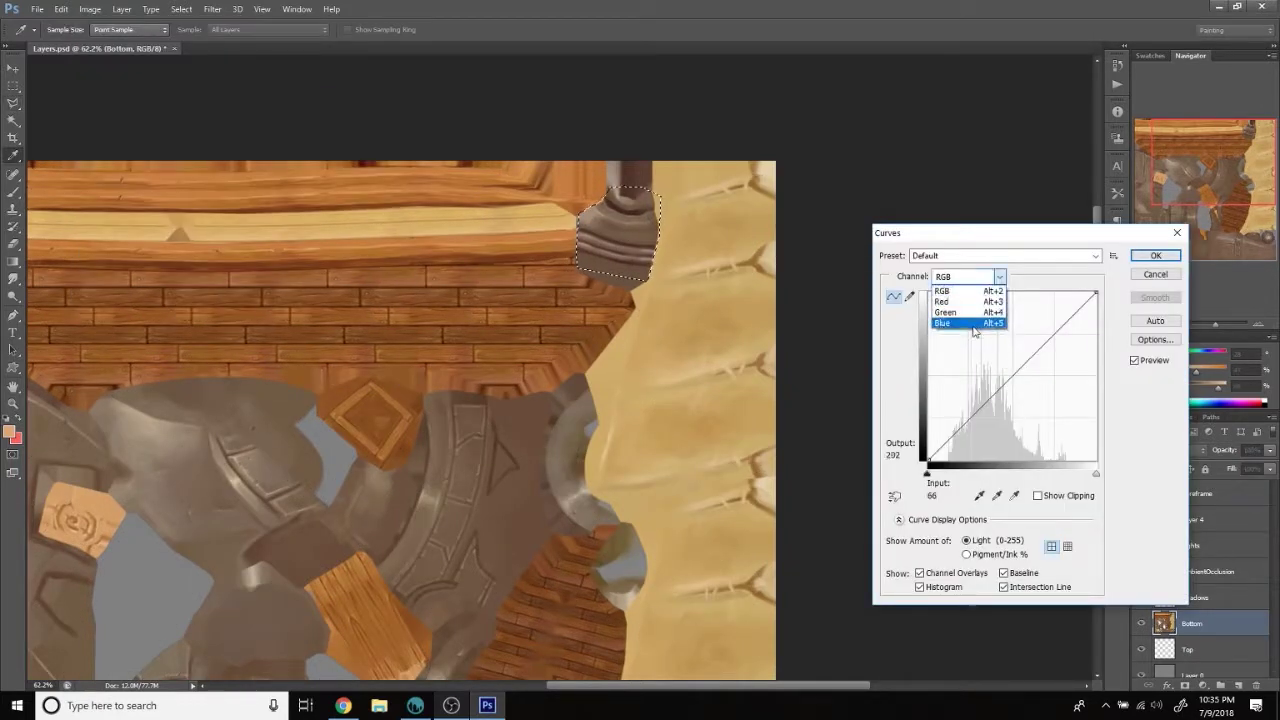
left_click(974, 324)
left_click(1027, 369)
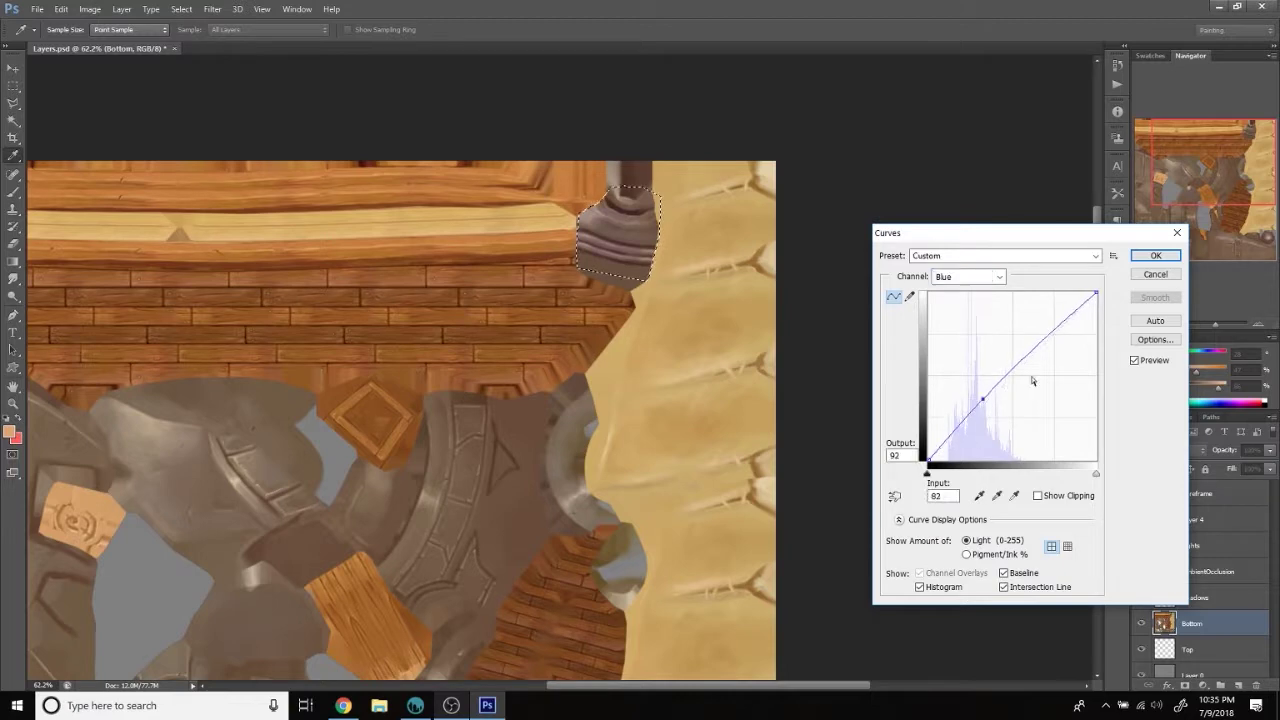
left_click(986, 400)
left_click_drag(1026, 371, 983, 401)
key("Return")
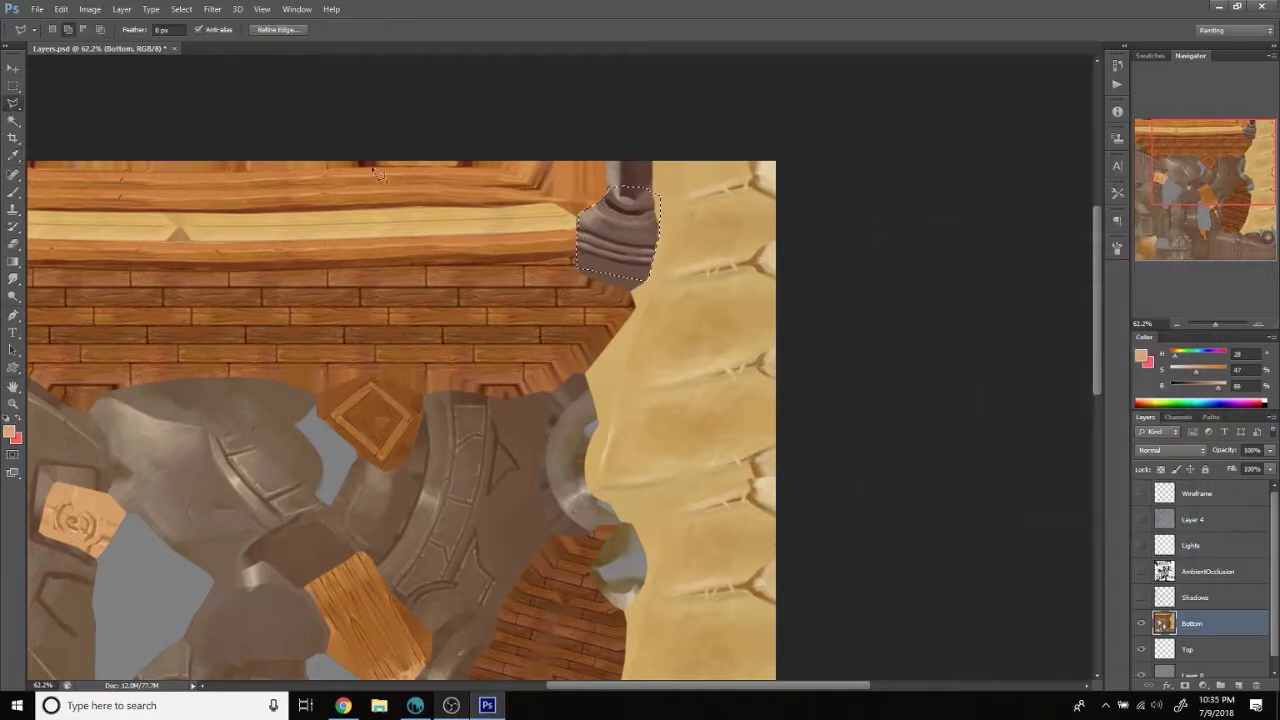
Check the airship's cannon area in 3D-Coat, then return to Photoshop.
scroll(552, 300, "down", 3)
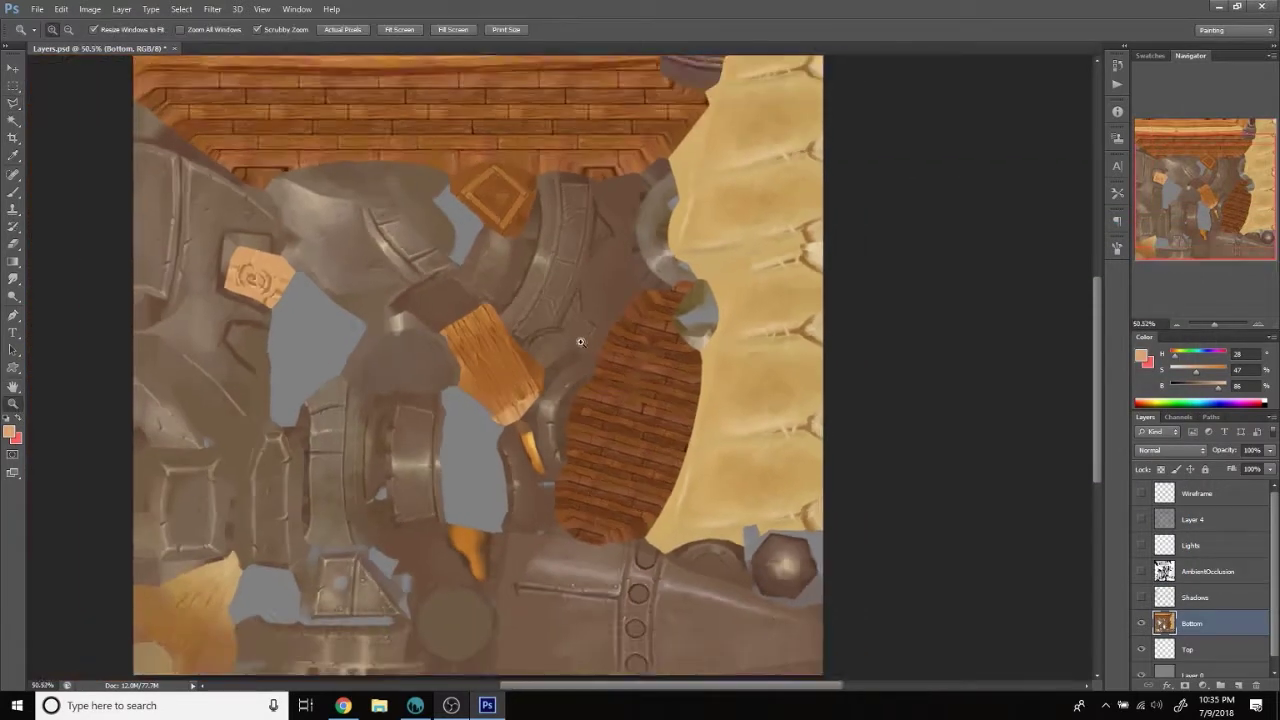
key("alt+Tab")
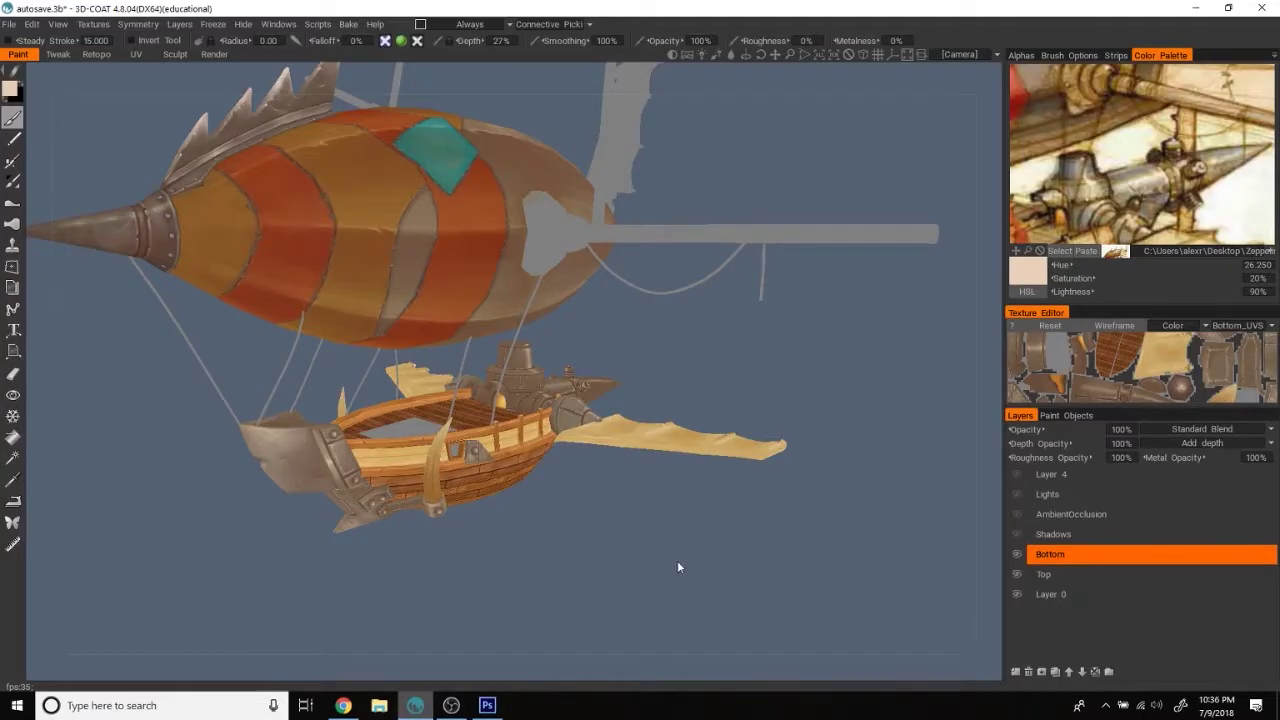
scroll(763, 431, "up", 5)
left_click_drag(877, 414, 777, 371)
scroll(833, 410, "down", 2)
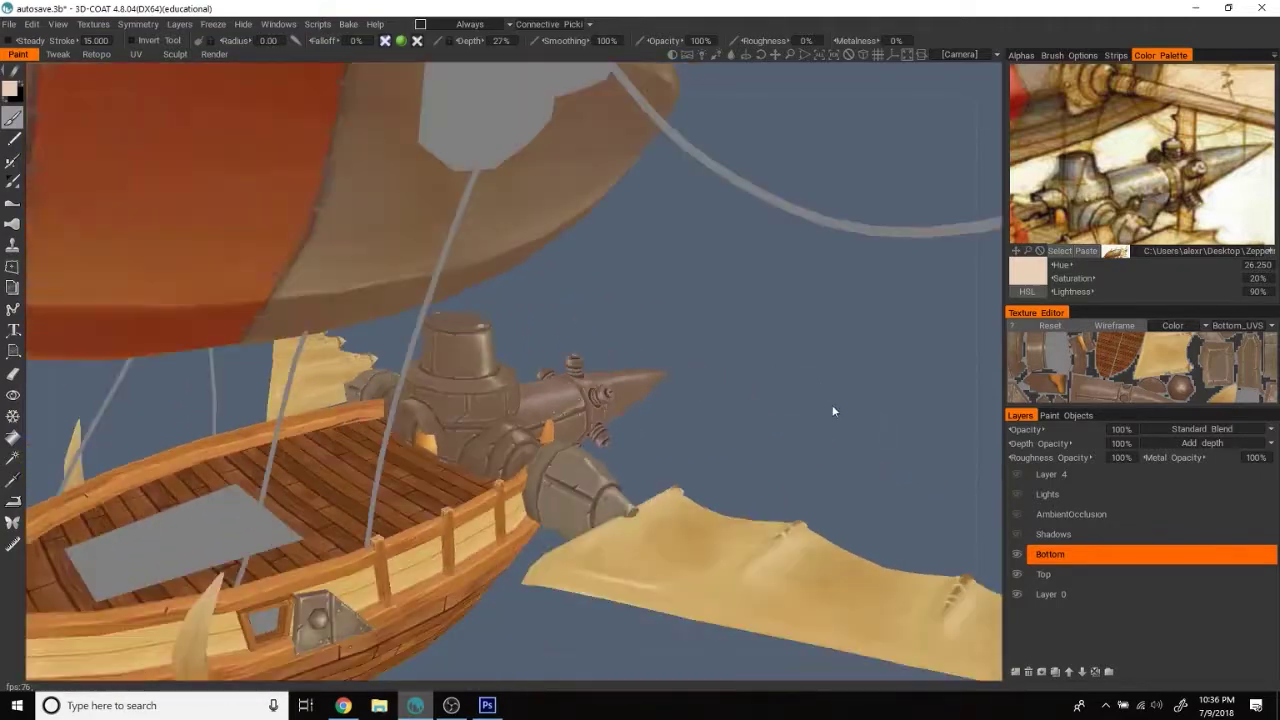
scroll(836, 405, "down", 3)
scroll(855, 395, "up", 4)
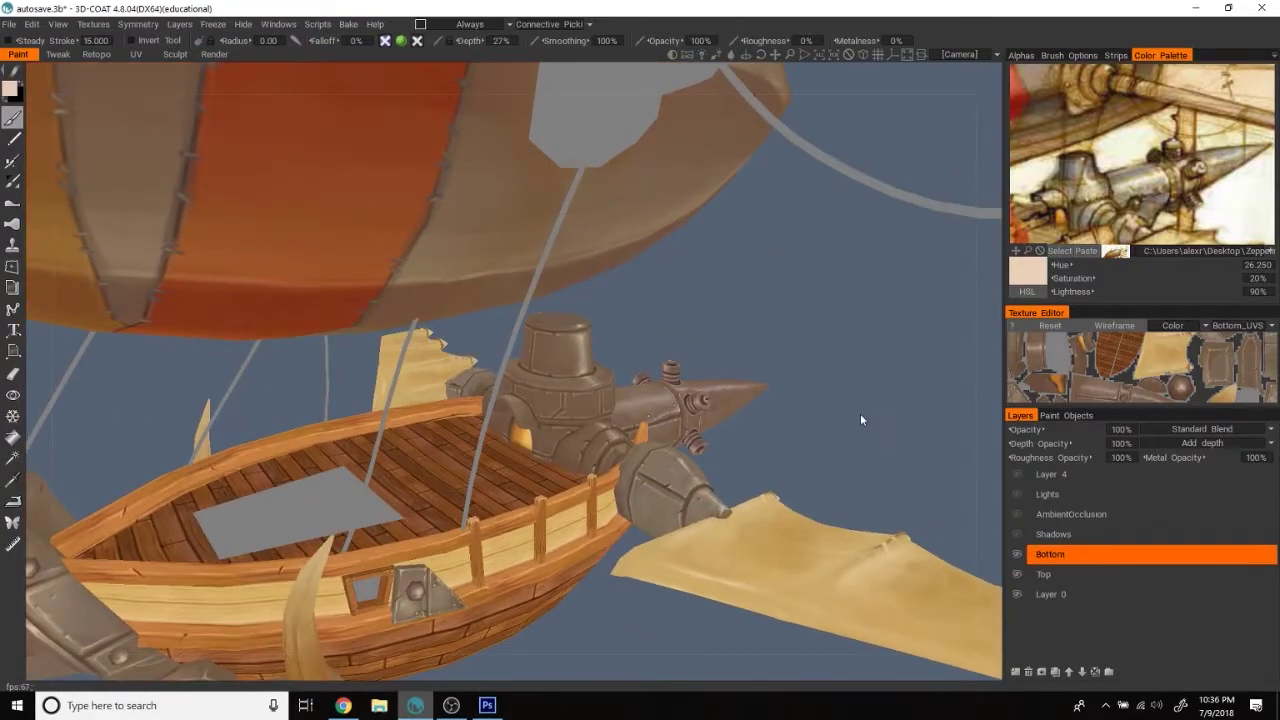
key("alt+Tab")
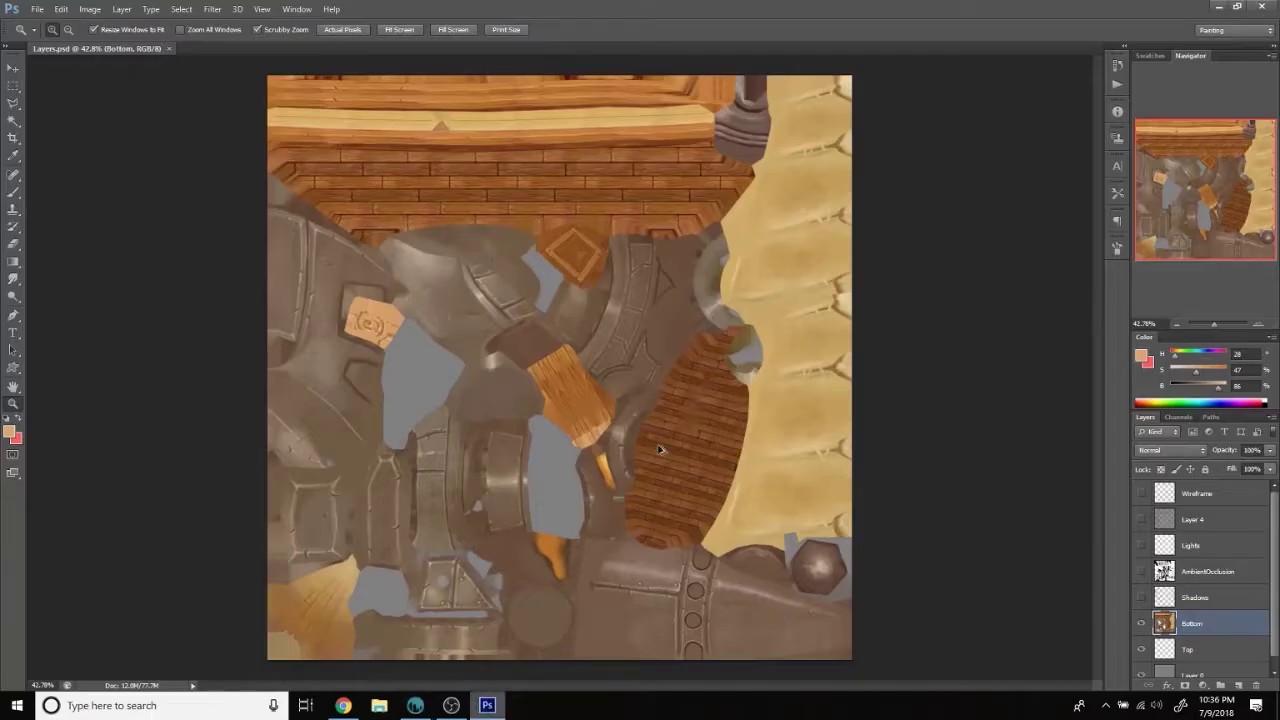
Nudge the pointed hull piece's midtones slightly toward blue with Color Balance (Ctrl+B).
scroll(680, 452, "up", 3)
key("alt+i")
key("j")
key("b")
left_click_drag(879, 358, 882, 358)
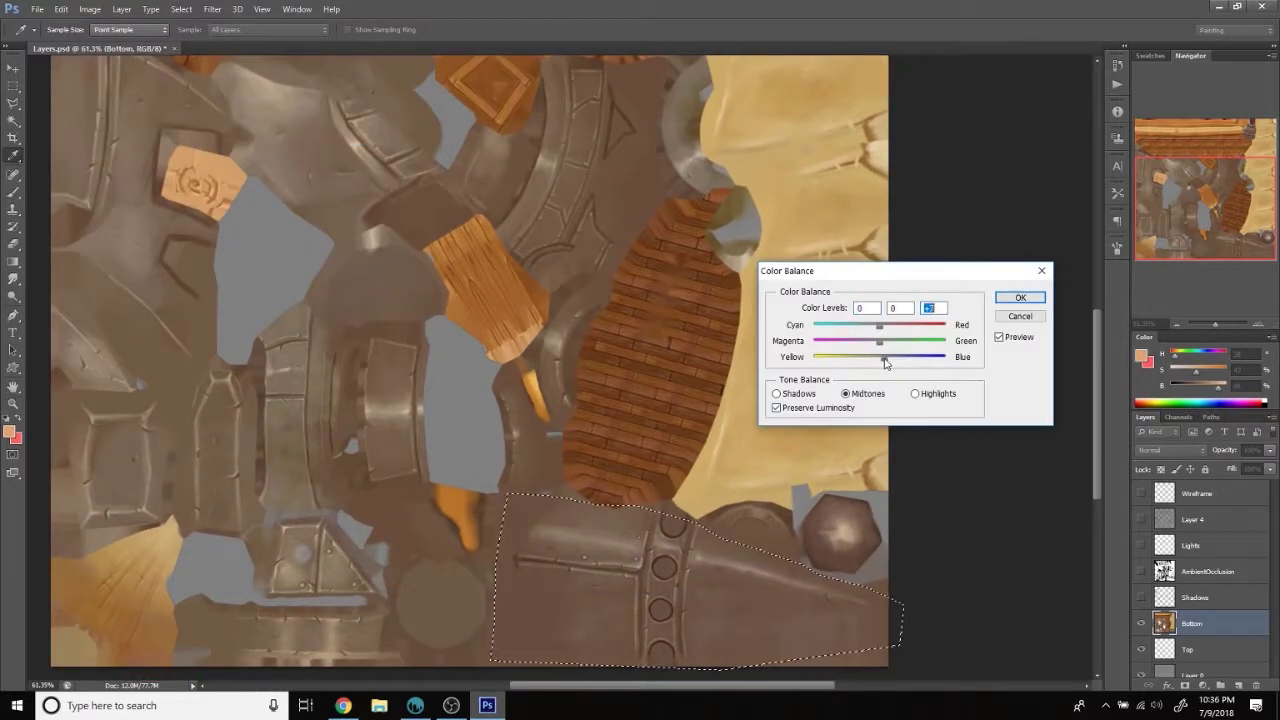
left_click(915, 393)
left_click(1001, 303)
Bend the hull piece's Blue channel curve into an S-shape.
key("alt+i")
key("j")
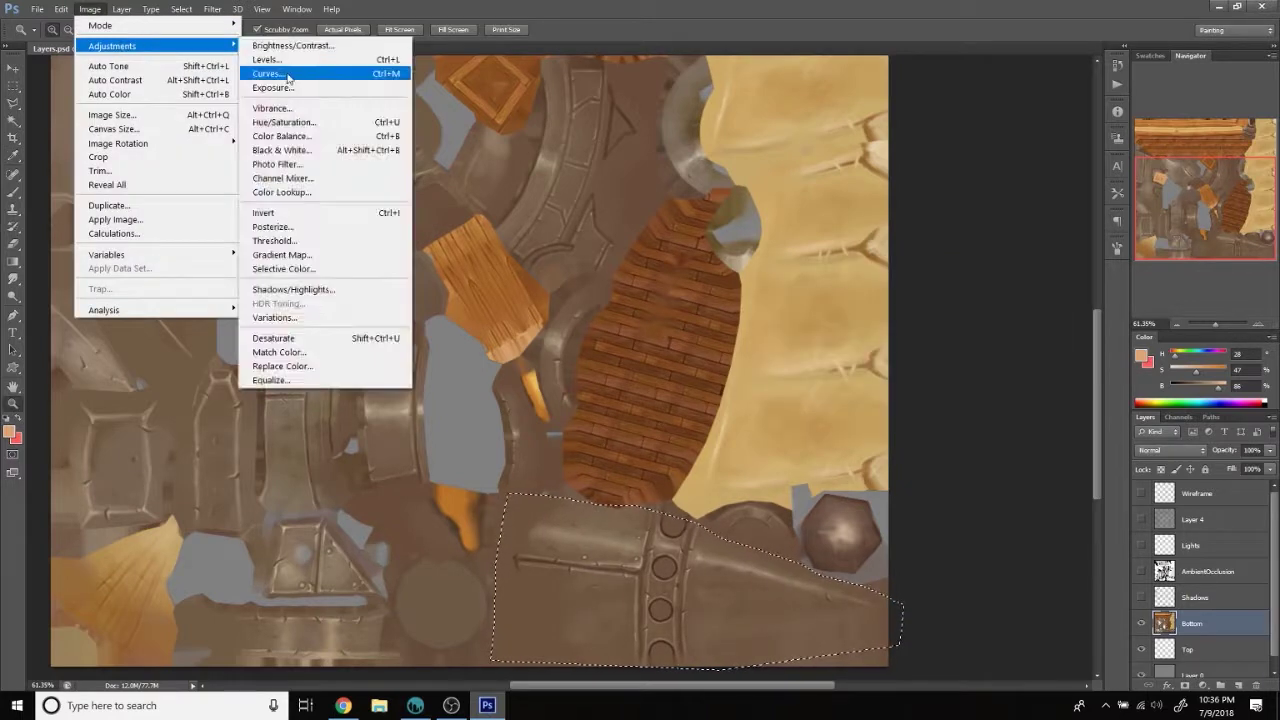
key("u")
key("alt+5")
mouse_move(996, 400)
left_mouse_down()
mouse_move(1031, 372)
mouse_move(988, 398)
left_mouse_up()
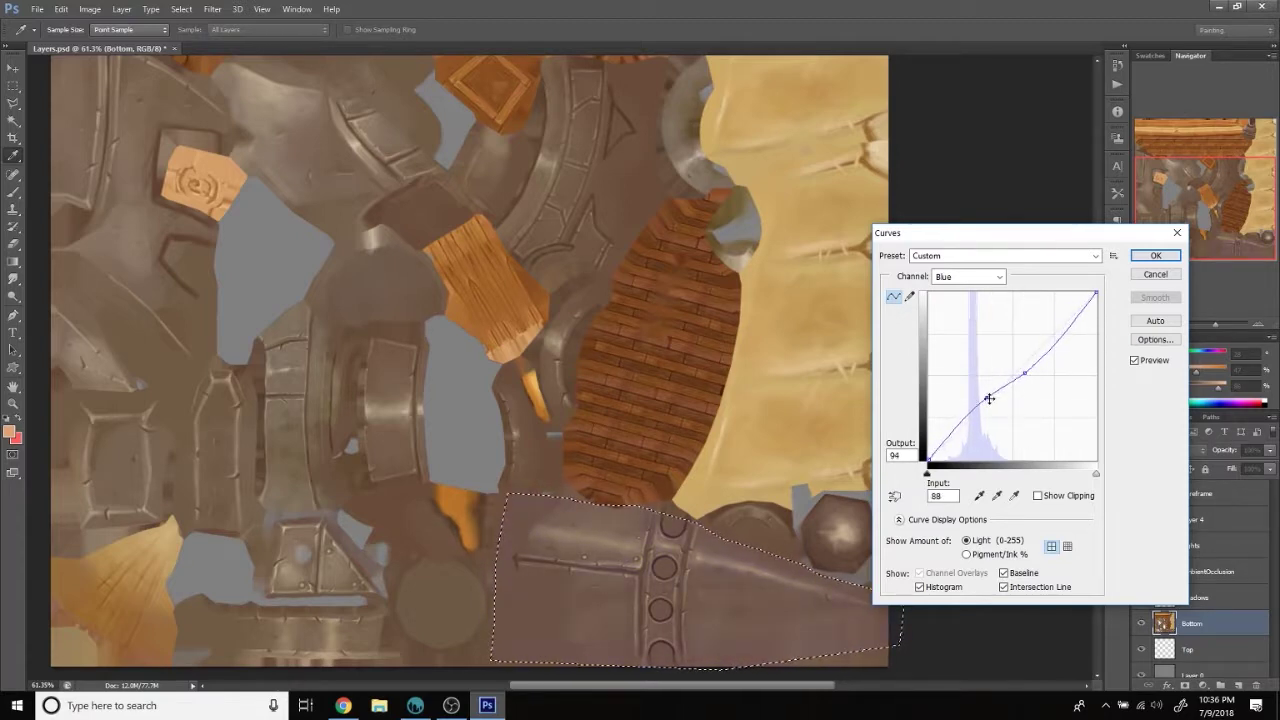
left_click(1152, 257)
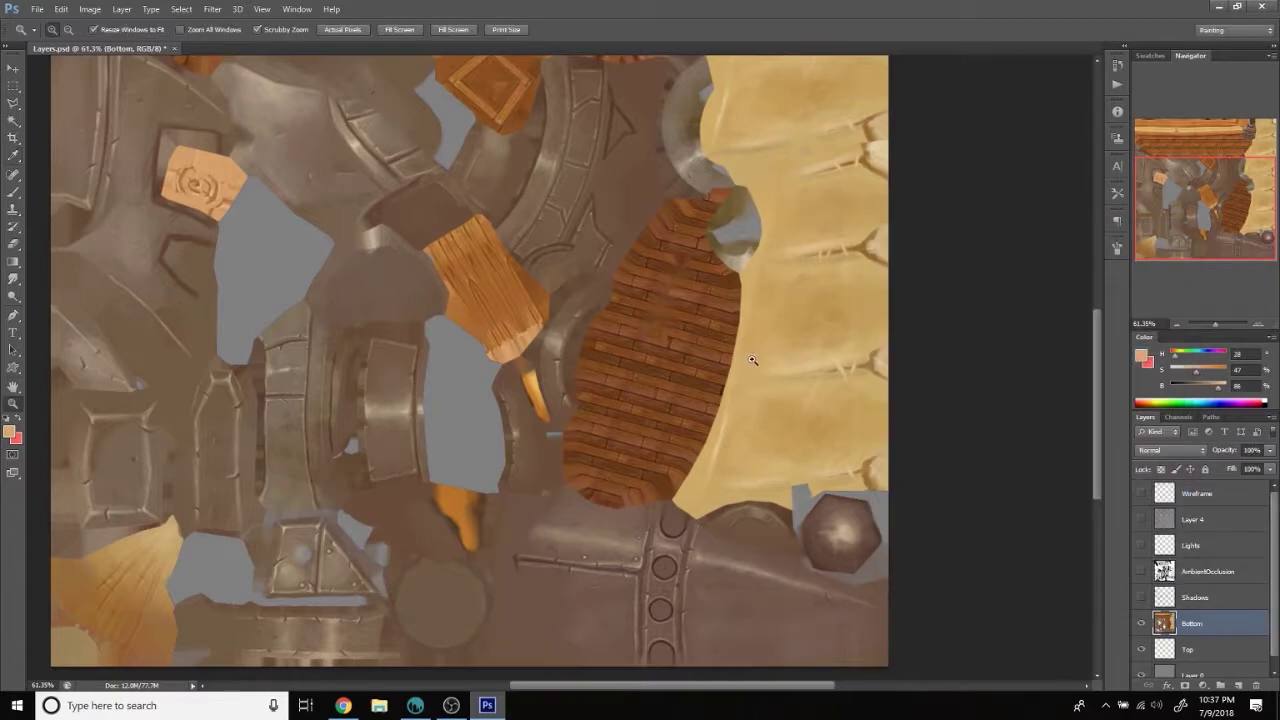
Preview the whole airship in 3D-Coat and come back to Photoshop.
left_click(415, 705)
mouse_move(871, 397)
left_mouse_down()
mouse_move(811, 380)
mouse_move(854, 374)
mouse_move(831, 391)
left_mouse_up()
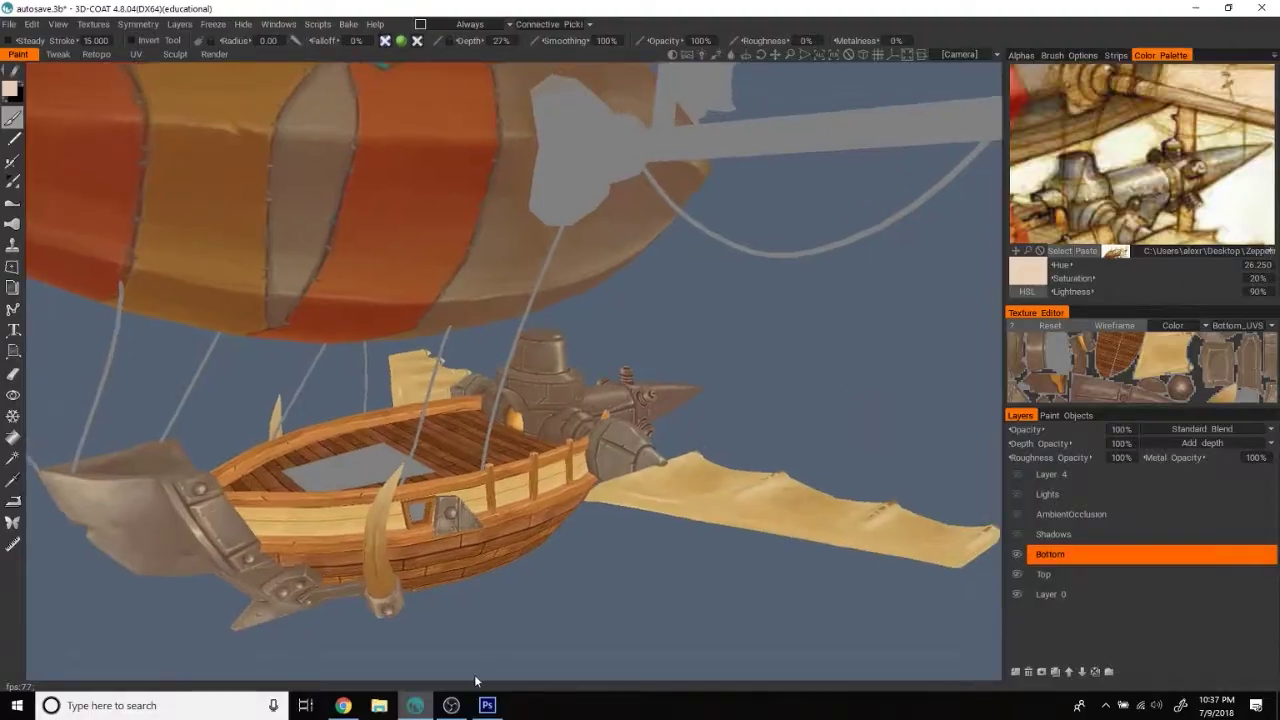
left_click(487, 705)
Slightly brighten the hull piece by raising the RGB curve's midpoint.
left_click(89, 9)
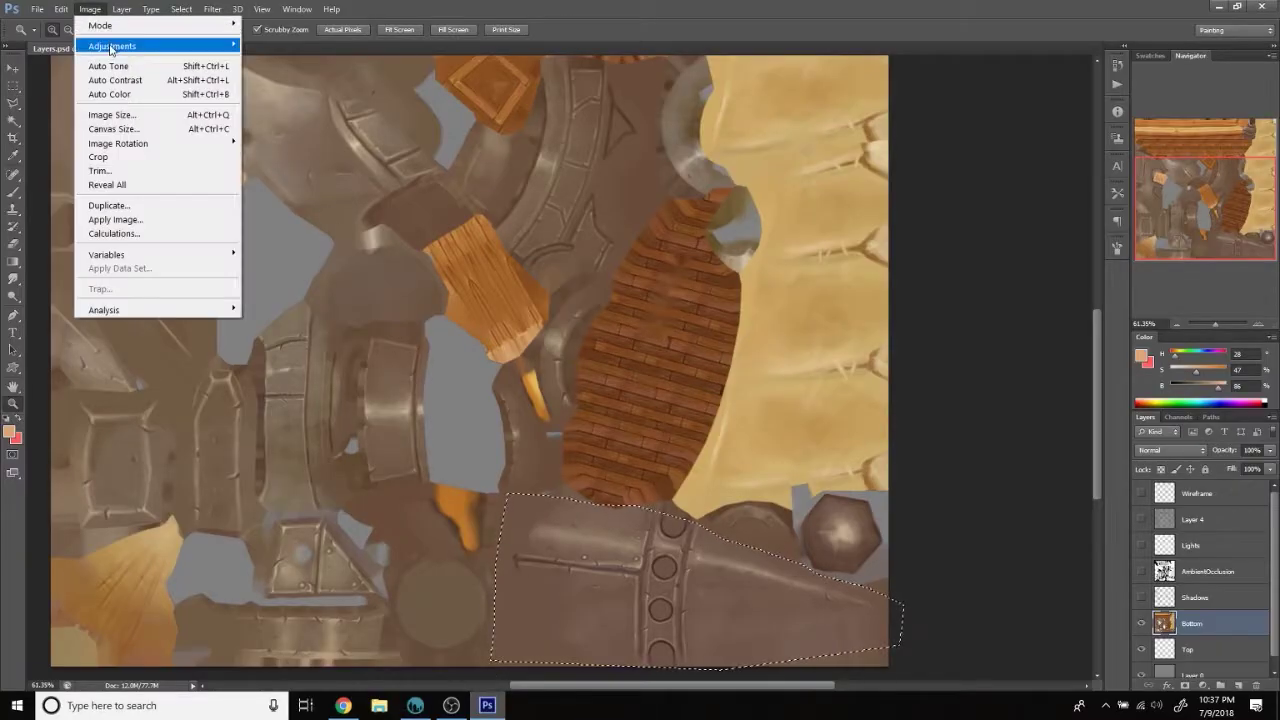
left_click(280, 88)
left_click_drag(1007, 382, 1006, 376)
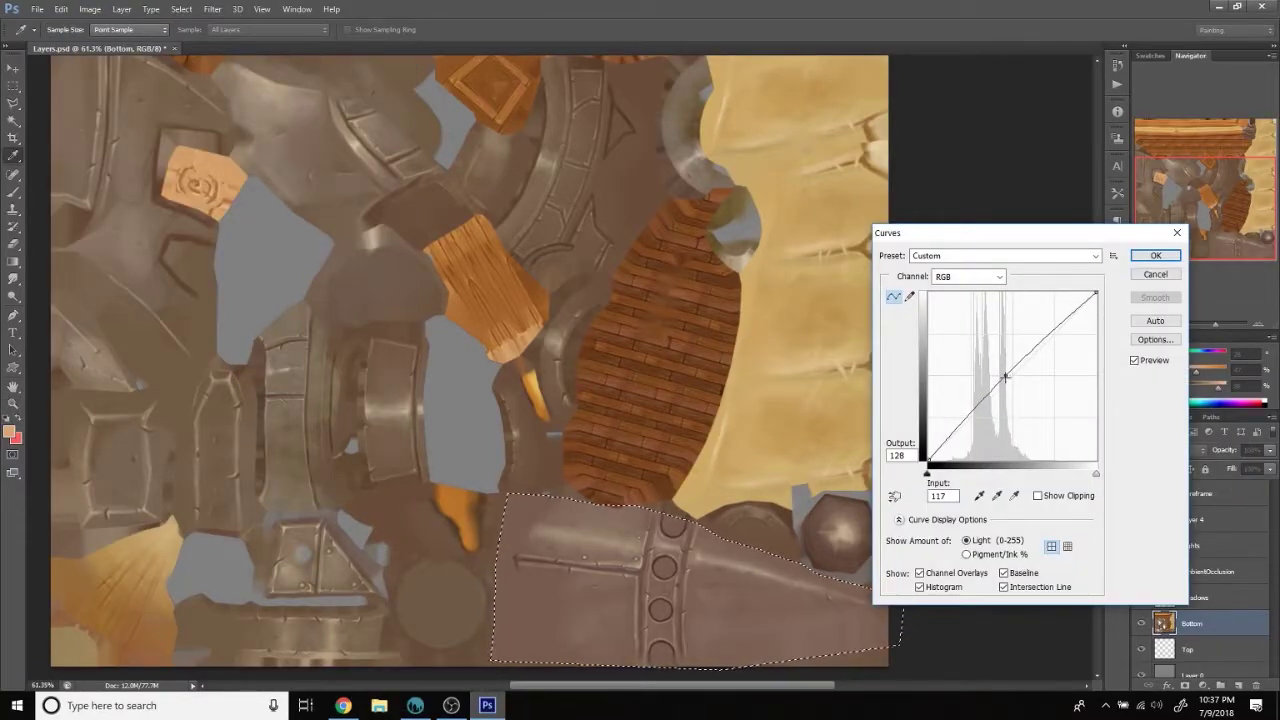
left_click(1155, 255)
Save the texture and inspect the updated airship in 3D-Coat.
key("ctrl+s")
left_click(415, 705)
mouse_move(797, 393)
left_mouse_down()
mouse_move(860, 442)
mouse_move(933, 450)
mouse_move(897, 380)
mouse_move(843, 380)
mouse_move(917, 383)
mouse_move(882, 374)
mouse_move(617, 555)
left_mouse_up()
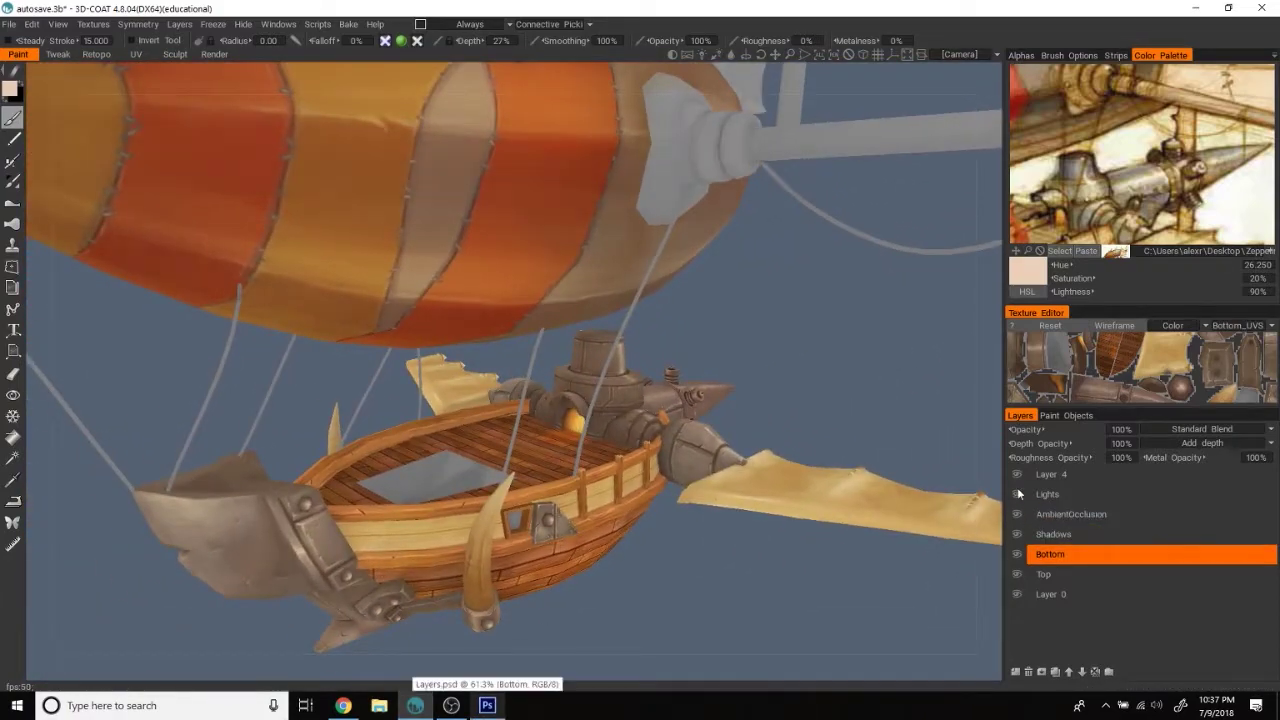
Lasso the ornament metal plate near the top of the bottom map, then hide the wireframe.
left_click(487, 705)
left_click(1141, 493)
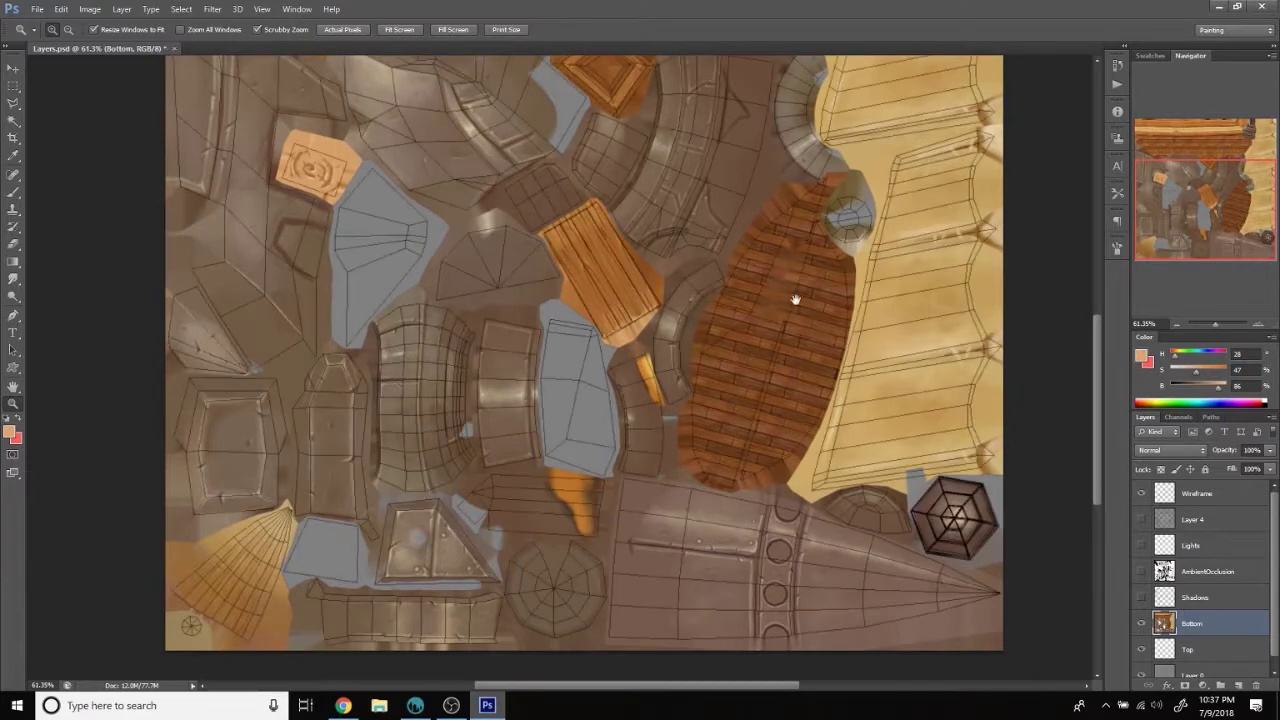
left_click_drag(635, 364, 475, 614)
key("l")
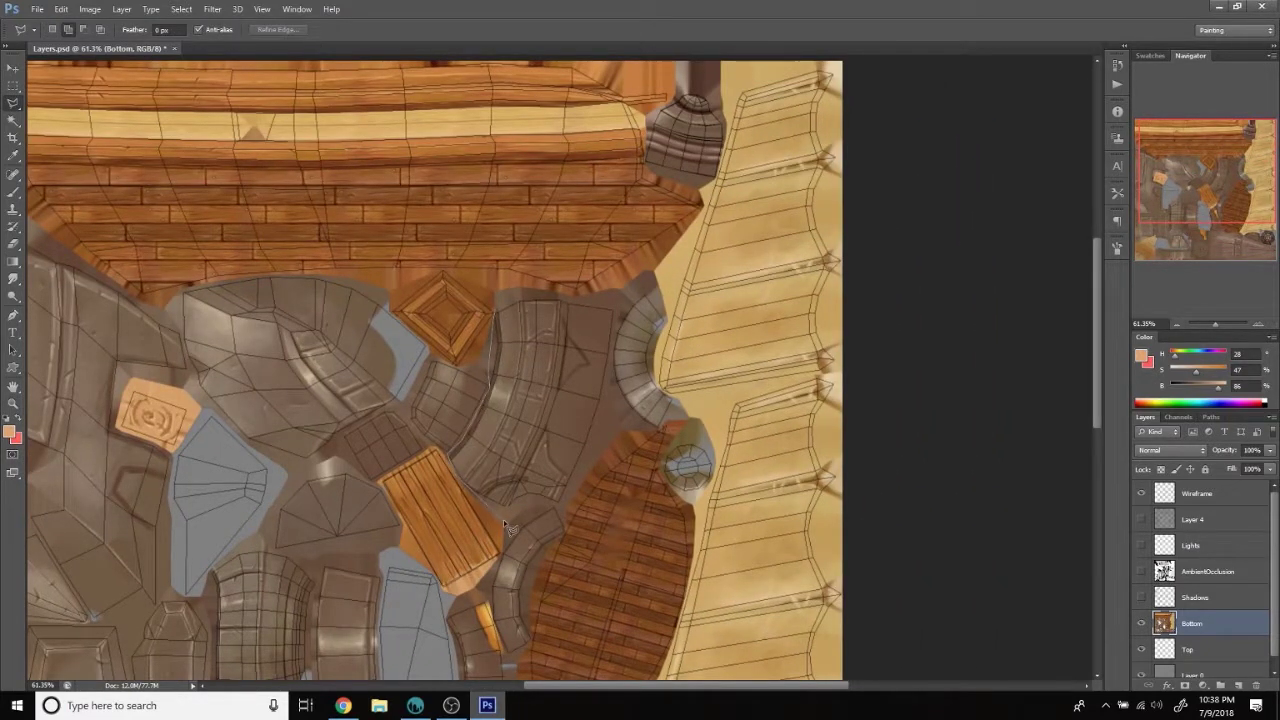
left_click_drag(500, 311, 497, 305)
left_click(1141, 493)
left_click_drag(588, 502, 678, 318)
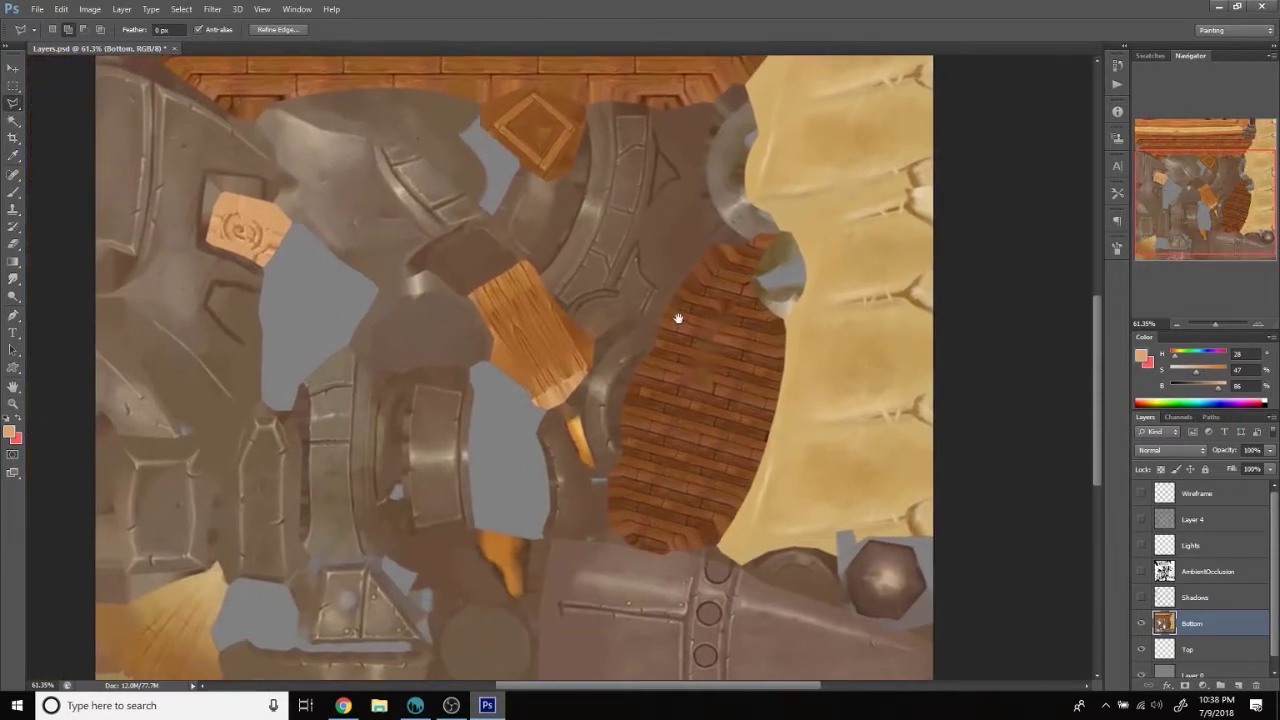
mouse_move(678, 318)
left_mouse_down()
mouse_move(612, 387)
mouse_move(560, 543)
left_mouse_up()
Deepen the plate's blacks with Levels black input 15.
left_click(90, 9)
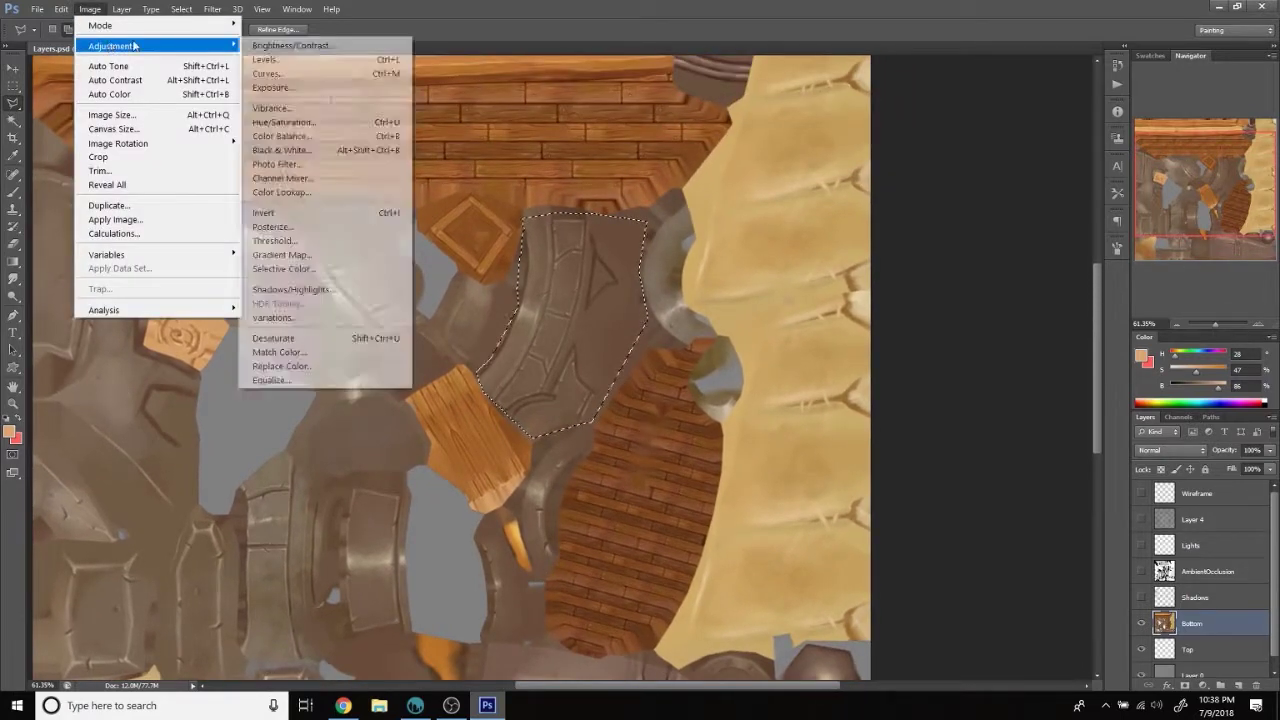
left_click(265, 59)
key("shift+Tab")
key("shift+Tab")
type("15")
key("Return")
Tint the plate toward blue with Color Balance, then switch to 3D-Coat.
left_click(90, 9)
left_click(286, 140)
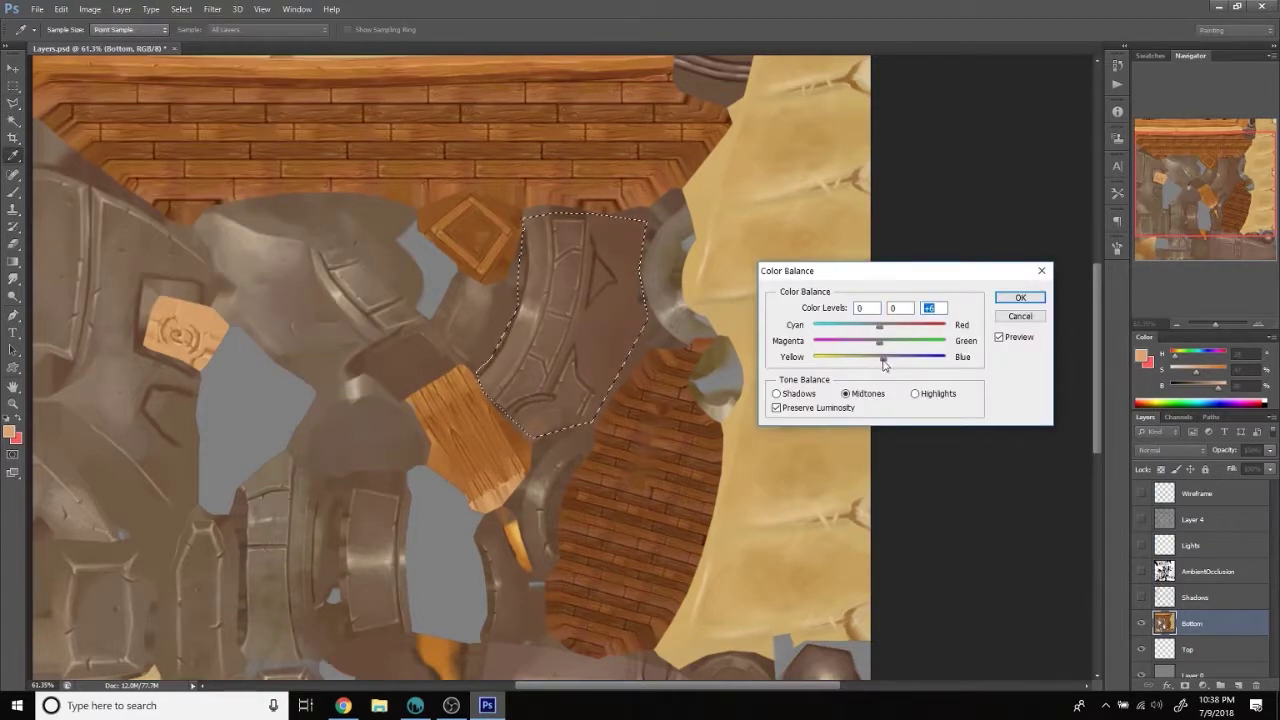
left_click(1020, 297)
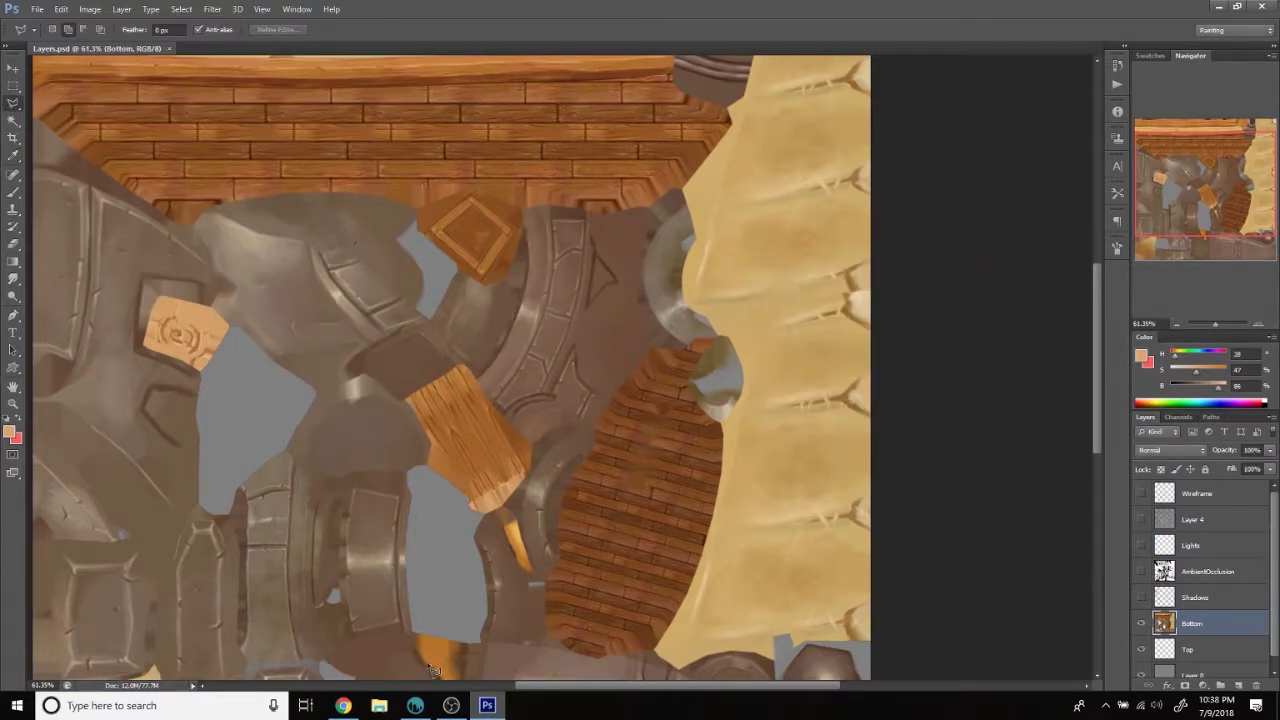
key("alt+Tab")
scroll(866, 375, "up", 5)
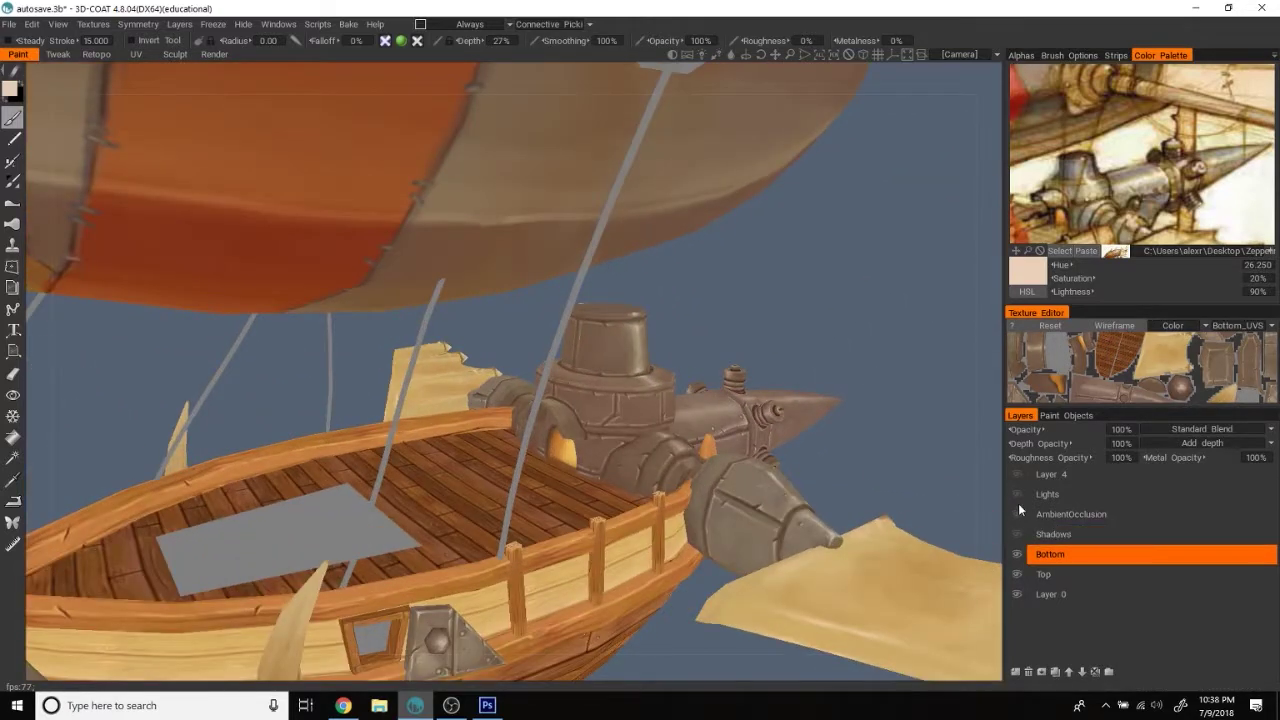
Inspect the retinted hull in 3D-Coat from lower side and underneath views.
scroll(907, 328, "down", 3)
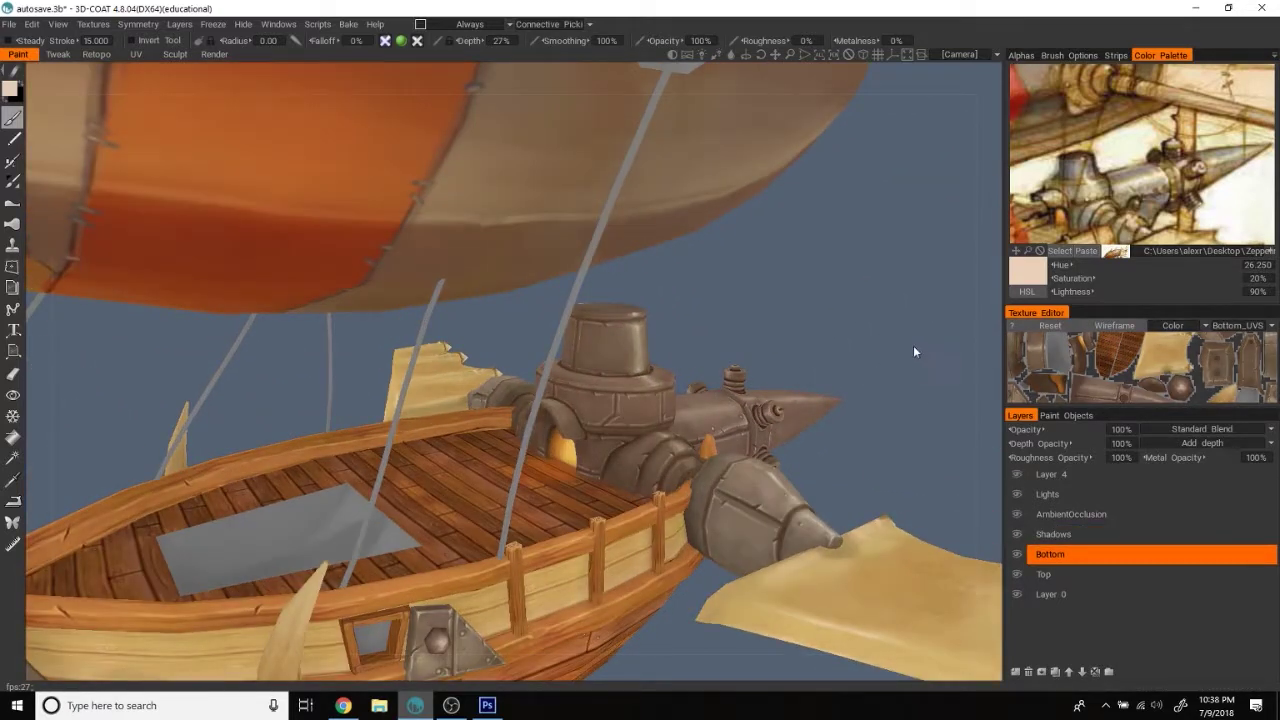
left_click_drag(918, 346, 556, 592)
left_click(490, 707)
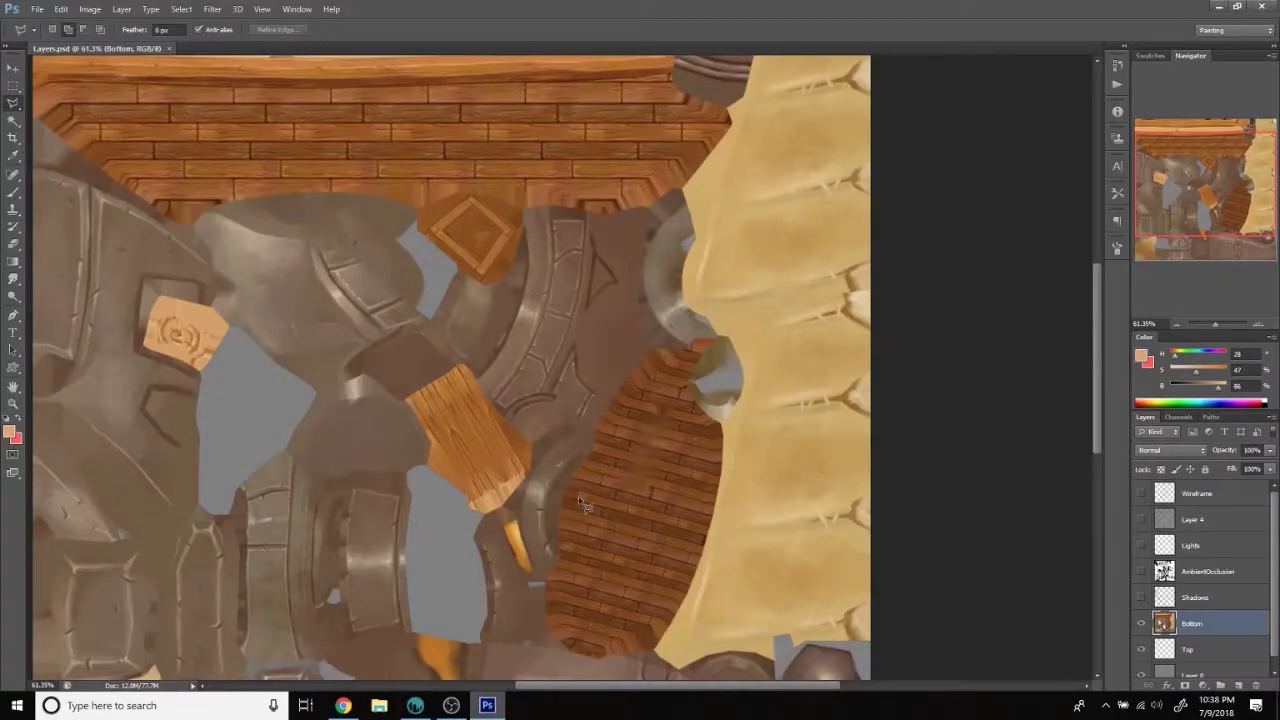
key("alt+Tab")
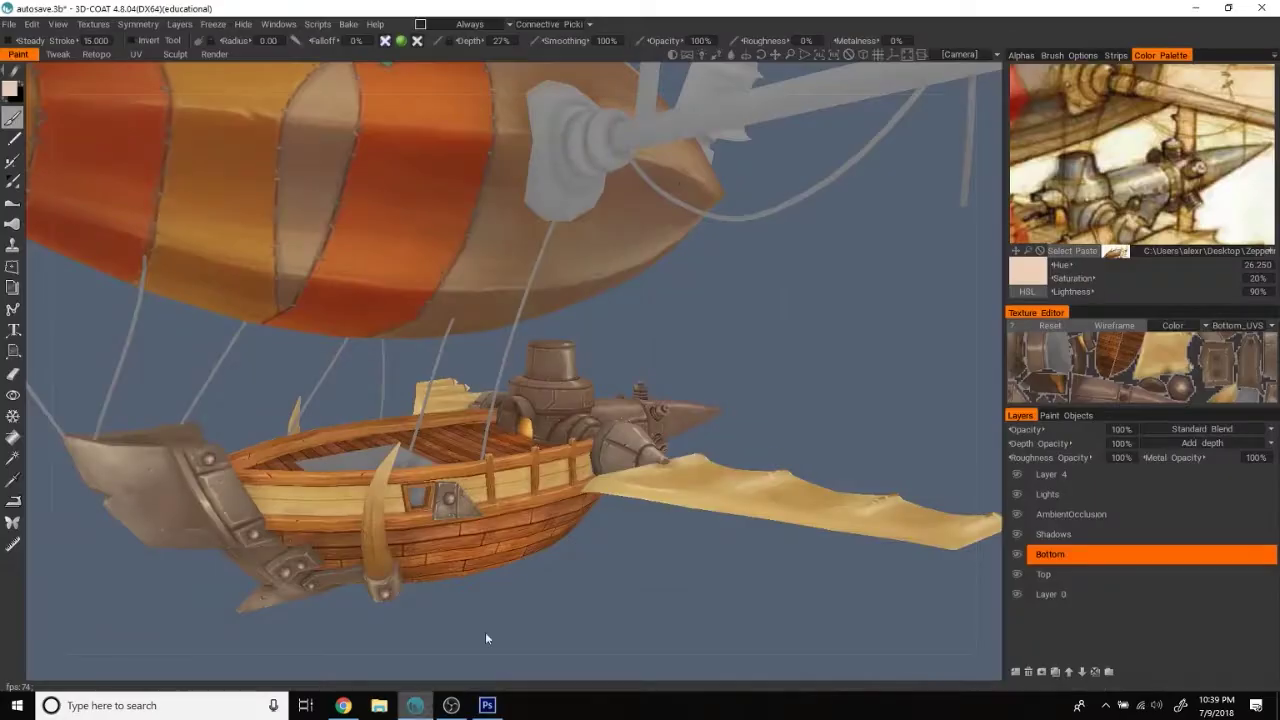
scroll(833, 411, "up", 1)
scroll(858, 334, "up", 3)
mouse_move(858, 334)
left_mouse_down()
mouse_move(829, 337)
mouse_move(897, 349)
mouse_move(886, 343)
left_mouse_up()
key("alt+Tab")
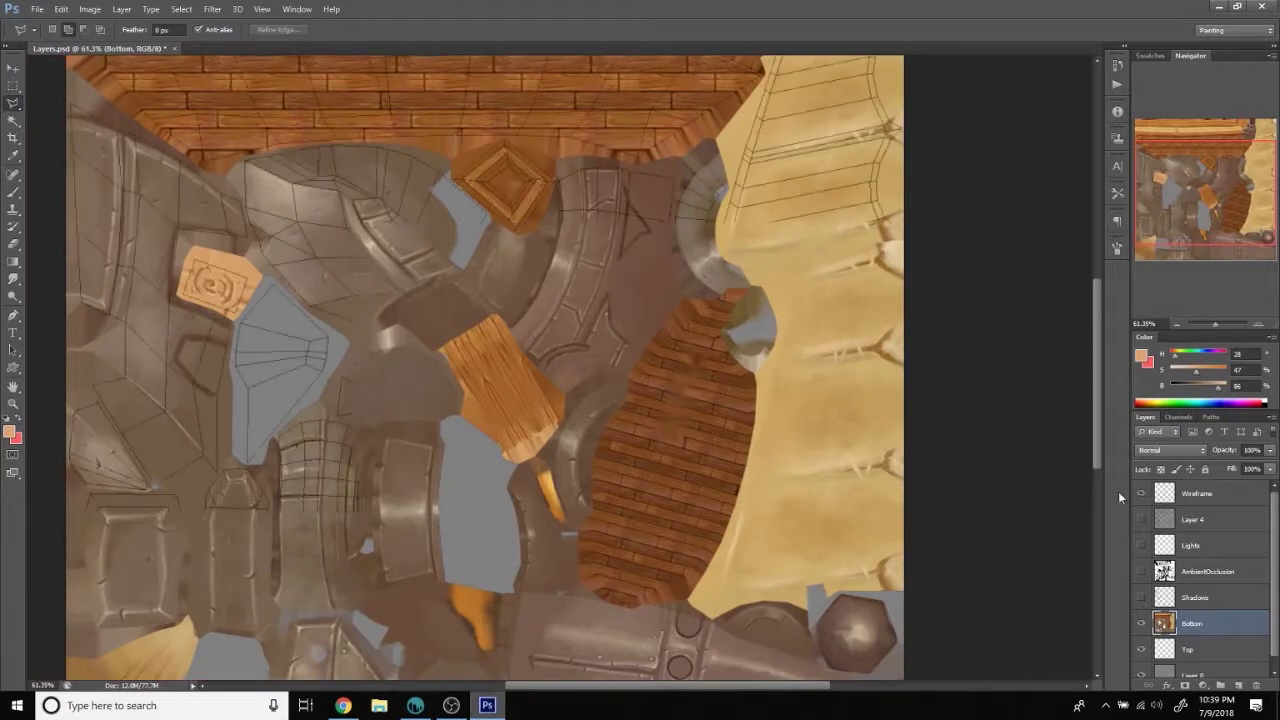
Apply a Levels adjustment to the whole bottom texture.
scroll(720, 306, "down", 2)
scroll(768, 274, "down", 2)
left_click_drag(768, 274, 771, 300)
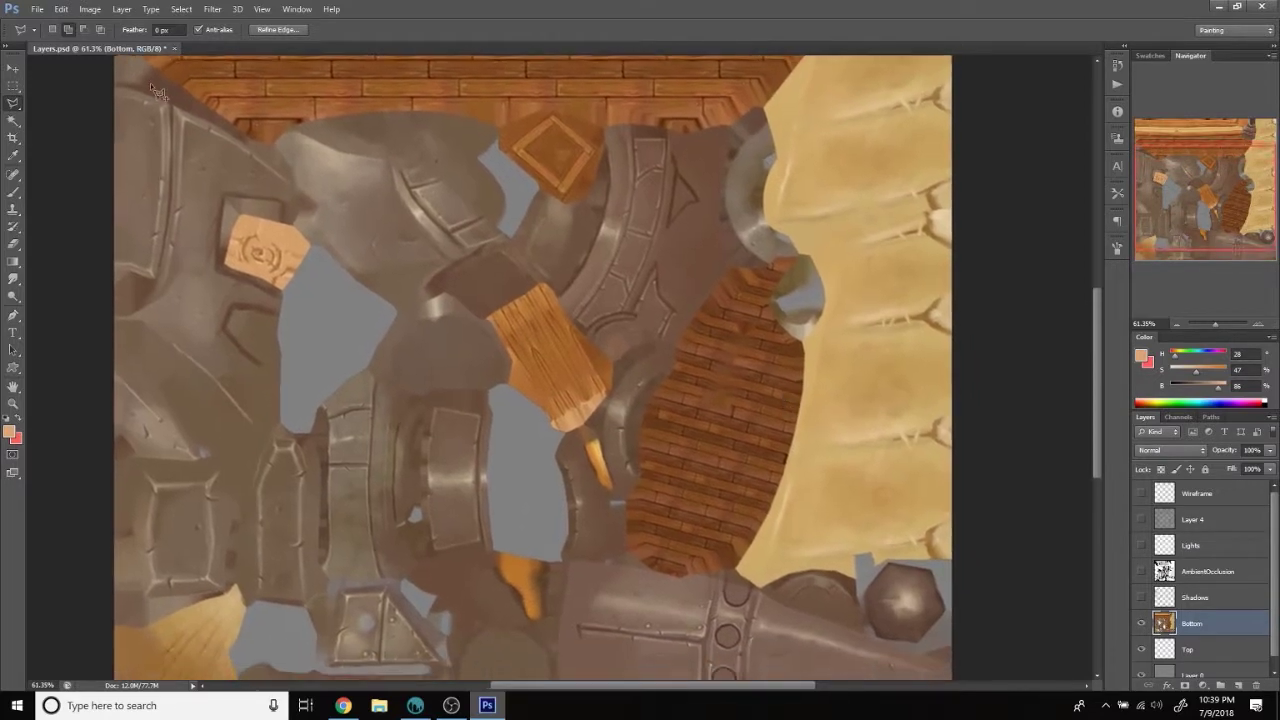
left_click(90, 9)
left_click(275, 57)
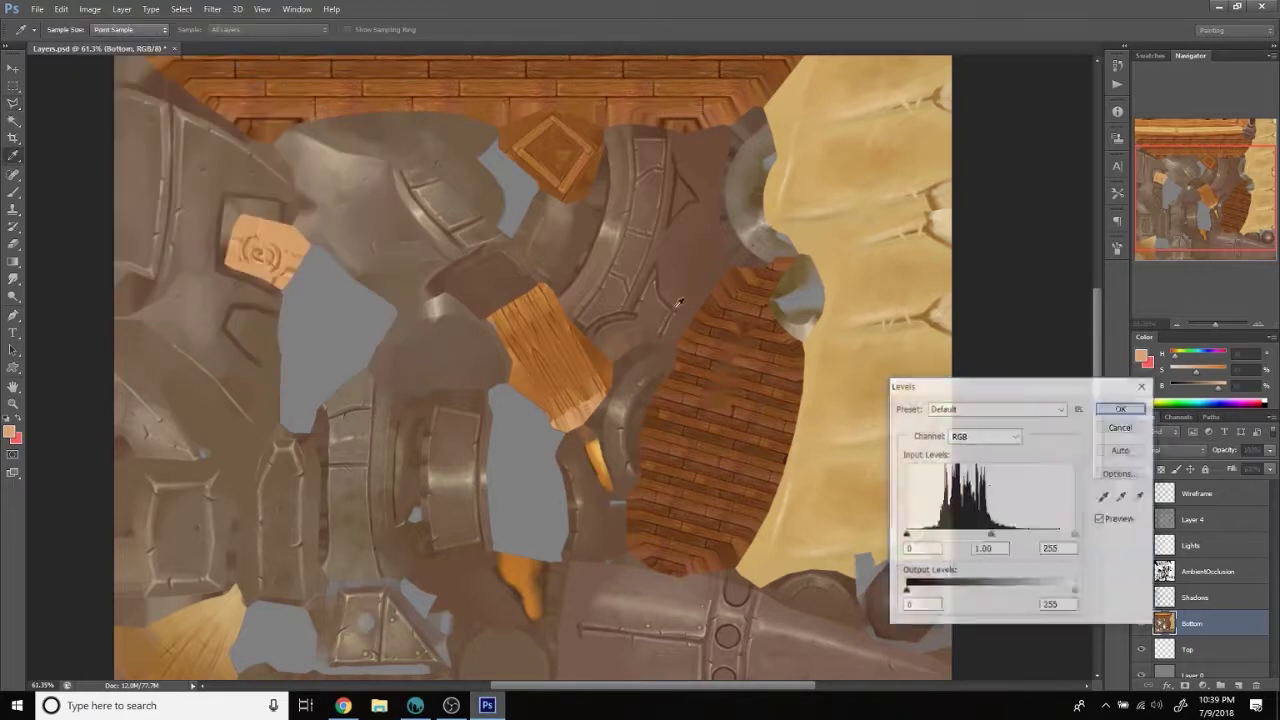
left_click(1121, 408)
Adjust the shadow Color Balance, save the texture and switch to 3D-Coat.
left_click(90, 9)
left_click(360, 146)
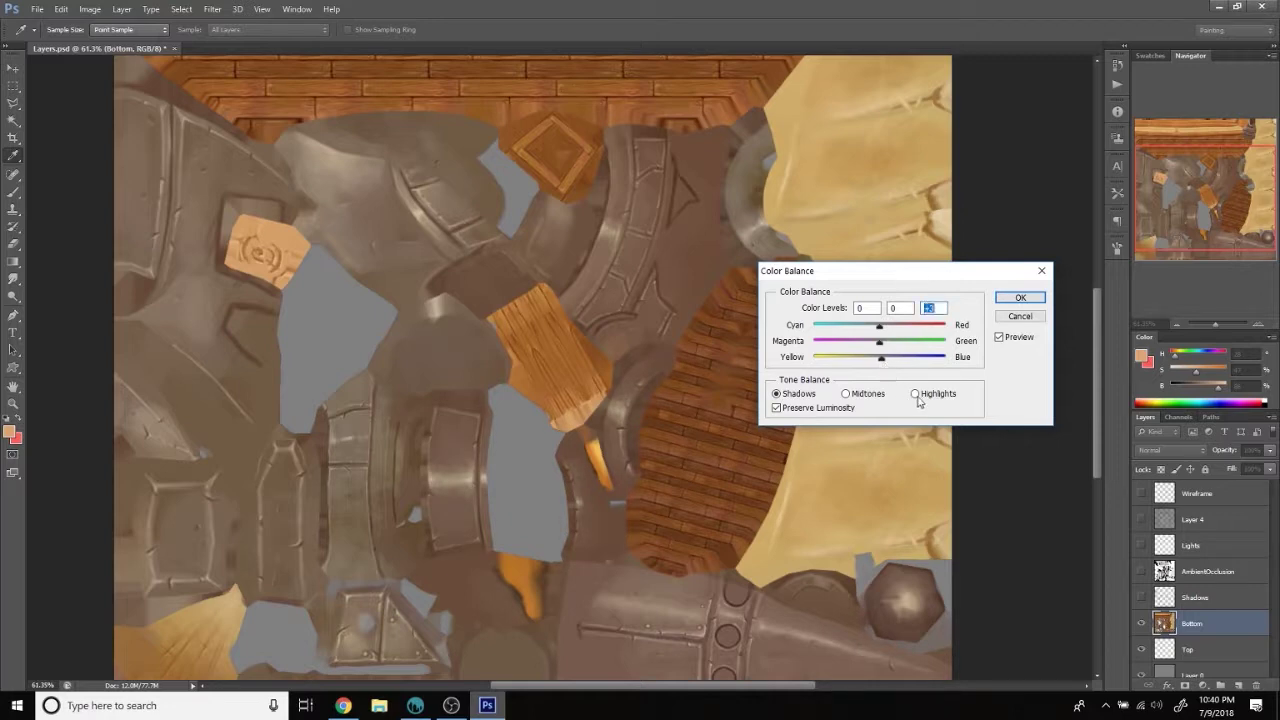
left_click(1016, 297)
key("ctrl+s")
key("alt+Tab")
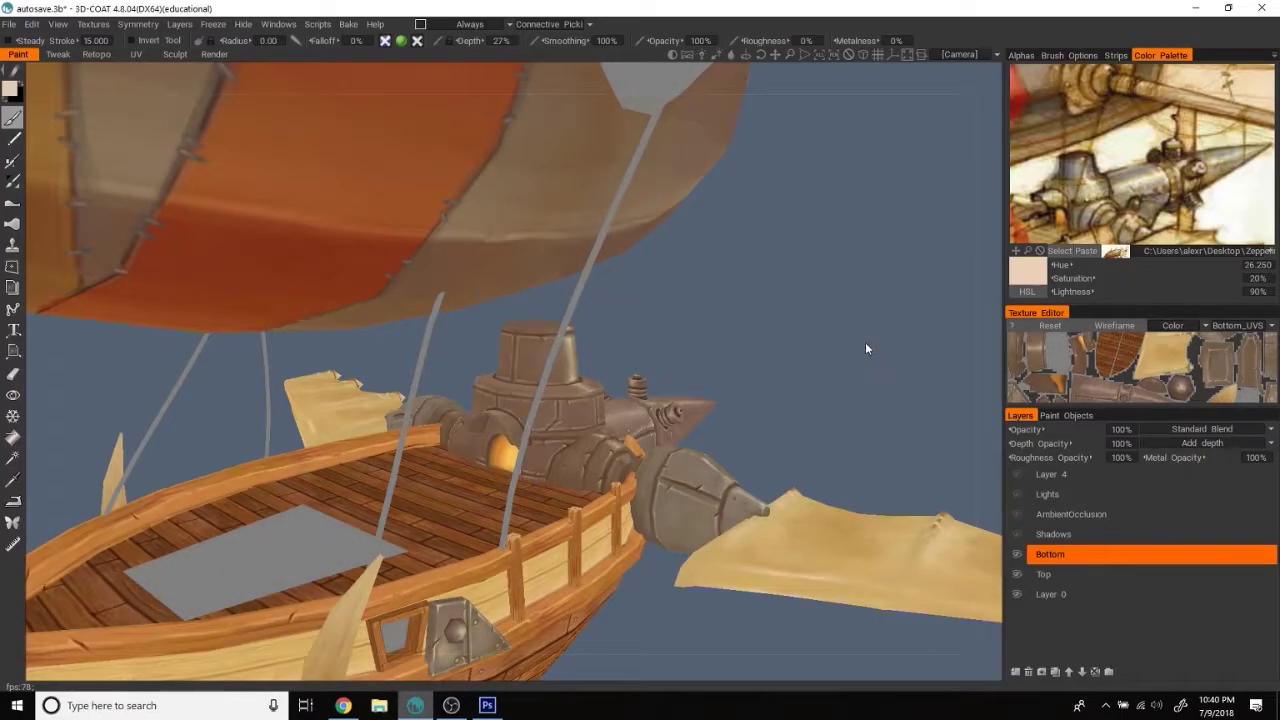
Orbit the airship to a new angle in 3D-Coat, then go back to Photoshop.
left_click_drag(880, 341, 700, 380)
left_click(1016, 474)
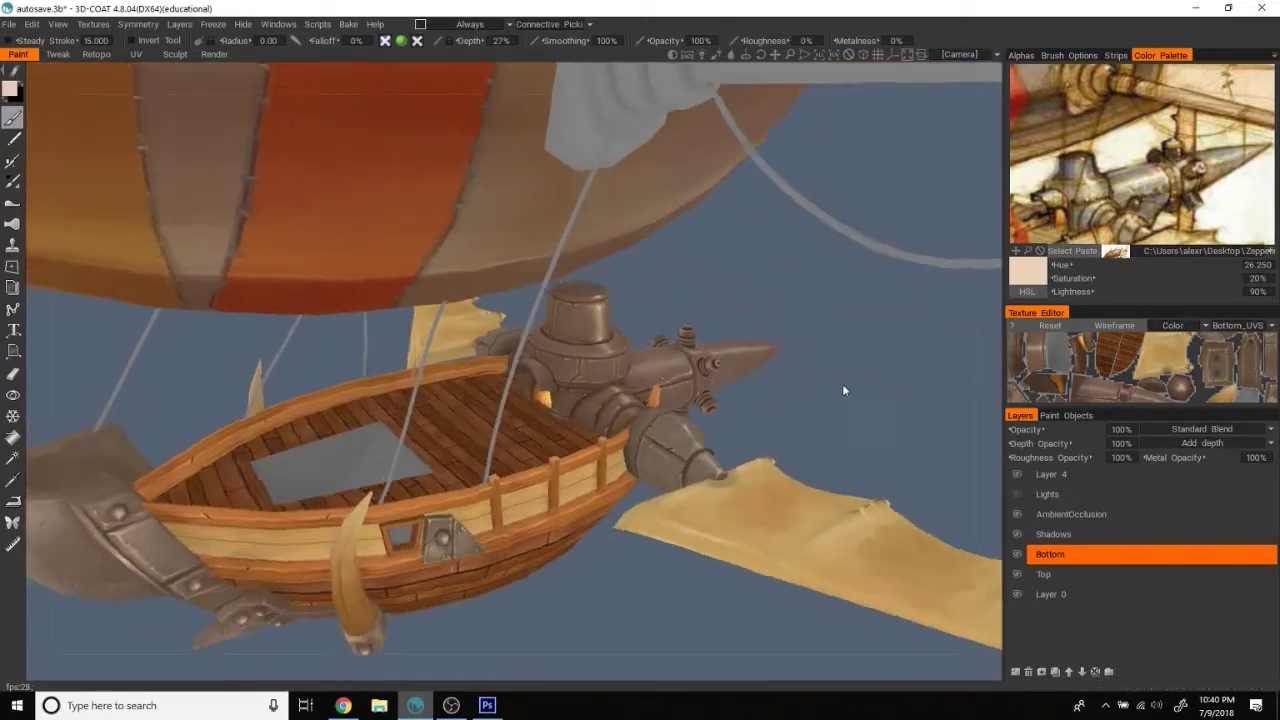
key("alt+Tab")
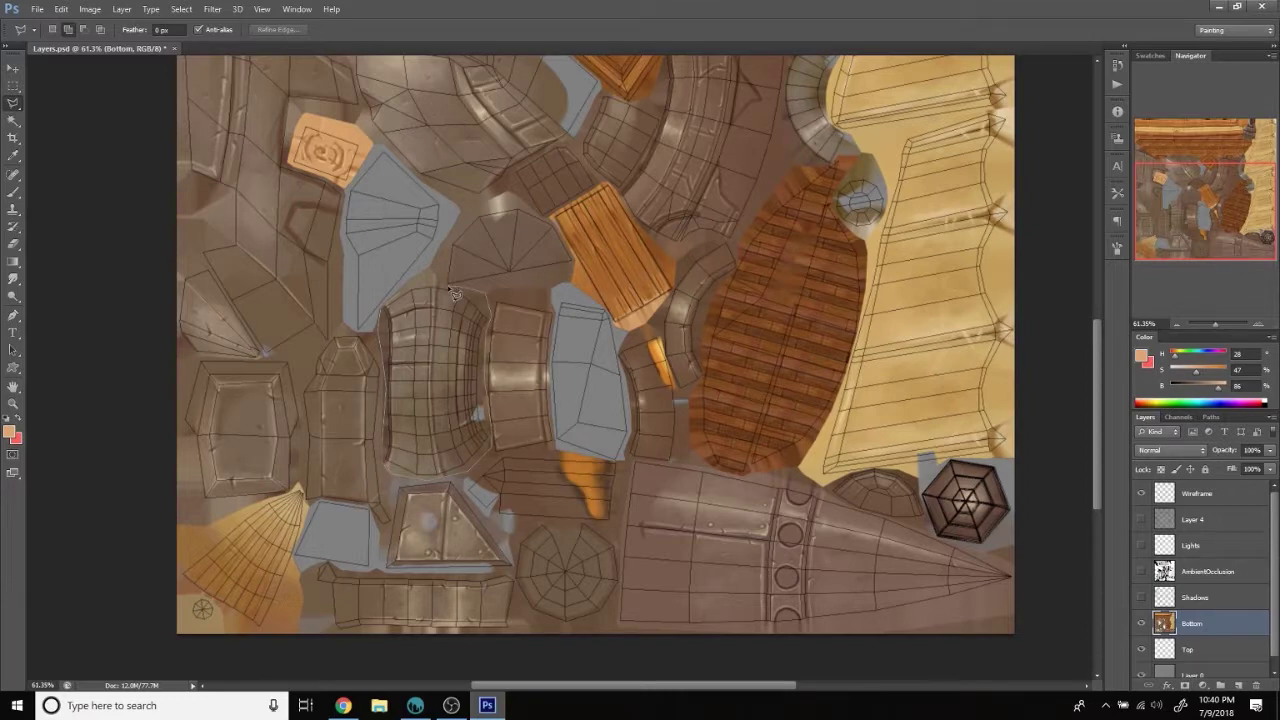
Hide the wireframe and warm the midtones with Color Balance +7, 0, +4.
left_click(1141, 493)
left_click(90, 9)
left_click(262, 134)
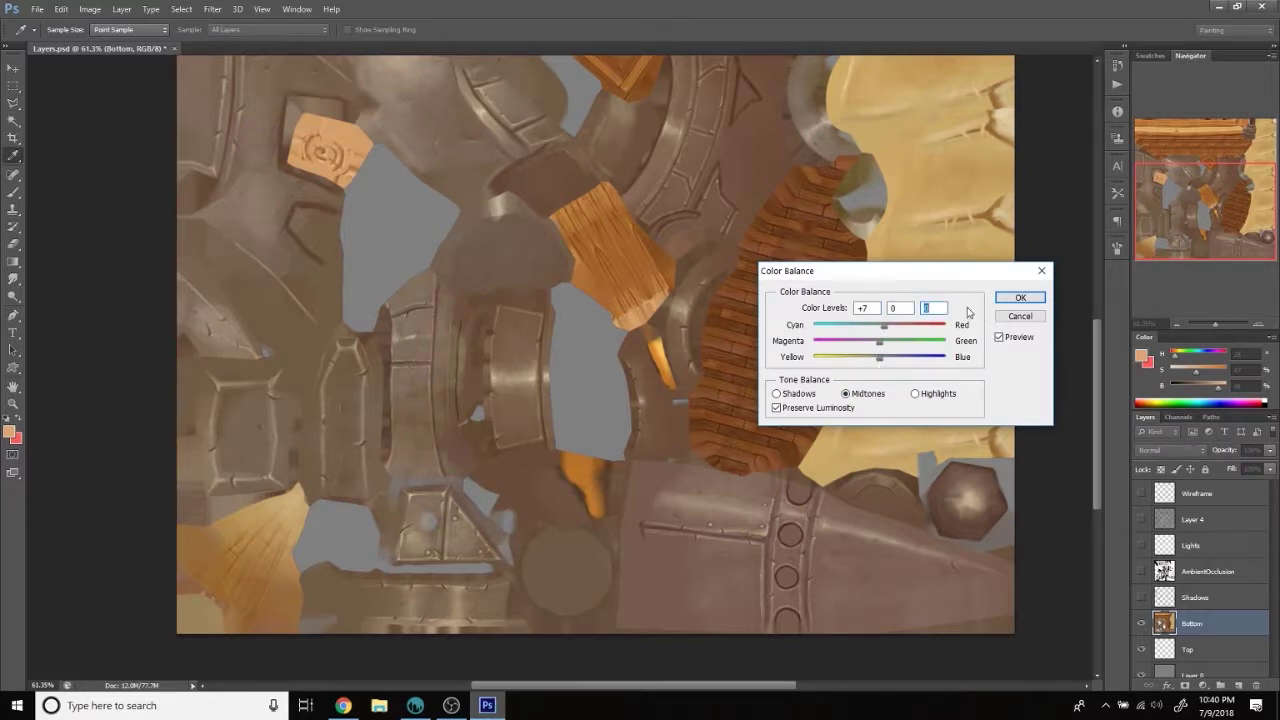
left_click(1010, 300)
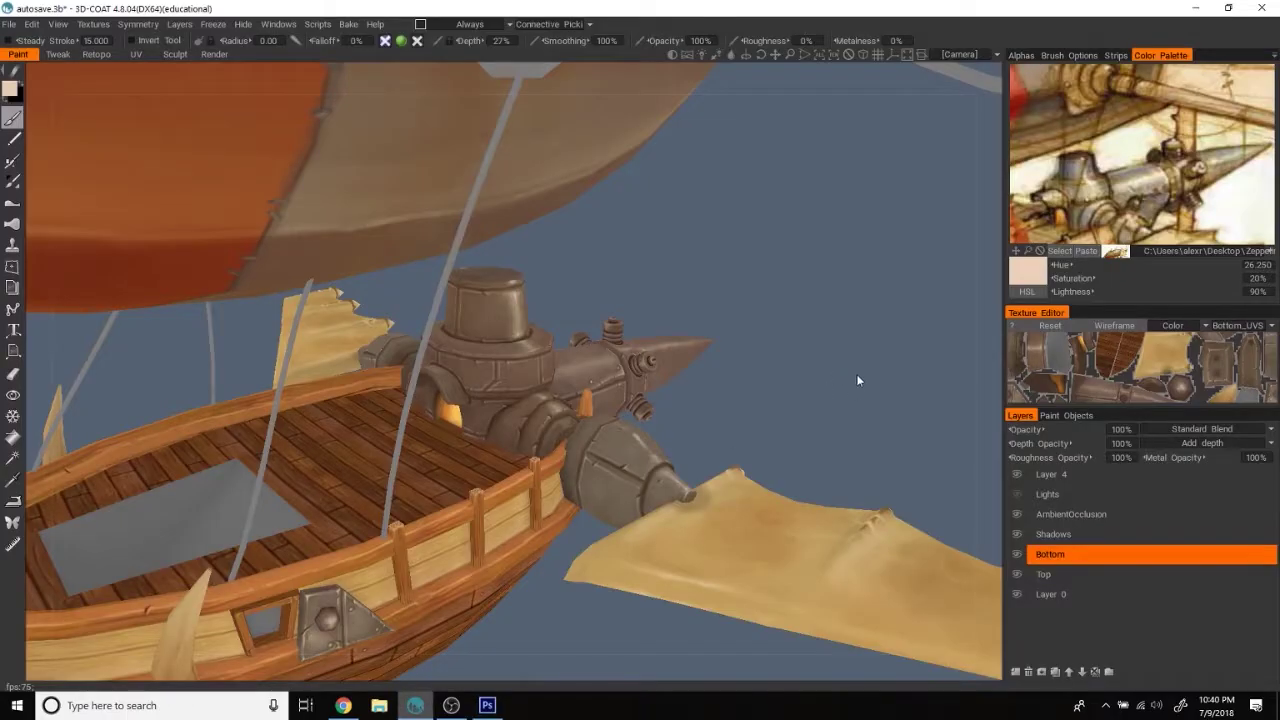
left_click_drag(859, 373, 914, 404)
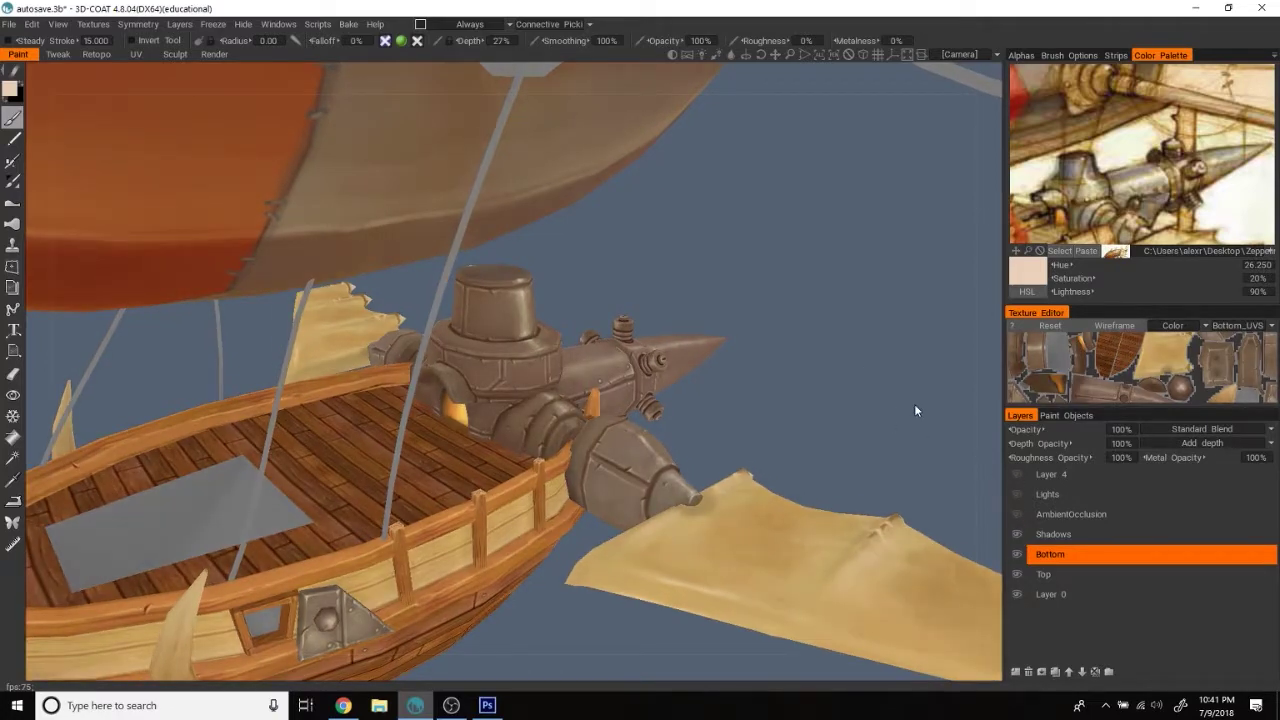
scroll(914, 404, "down", 5)
left_click_drag(863, 403, 919, 323)
scroll(900, 372, "up", 5)
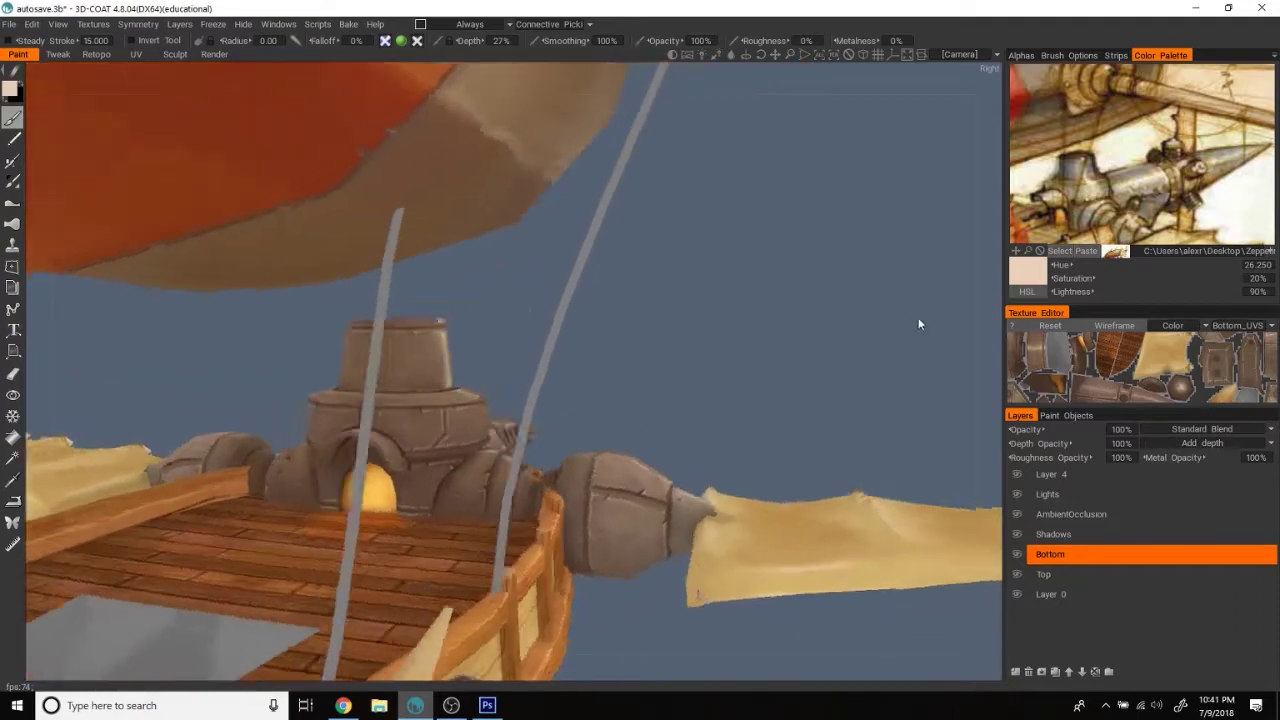
scroll(904, 316, "down", 4)
scroll(884, 312, "down", 3)
mouse_move(880, 321)
left_mouse_down()
mouse_move(854, 356)
mouse_move(928, 220)
mouse_move(860, 280)
mouse_move(695, 315)
mouse_move(849, 351)
mouse_move(842, 430)
left_mouse_up()
scroll(854, 356, "up", 5)
scroll(874, 230, "down", 1)
scroll(800, 289, "up", 2)
scroll(800, 289, "down", 3)
scroll(695, 315, "down", 3)
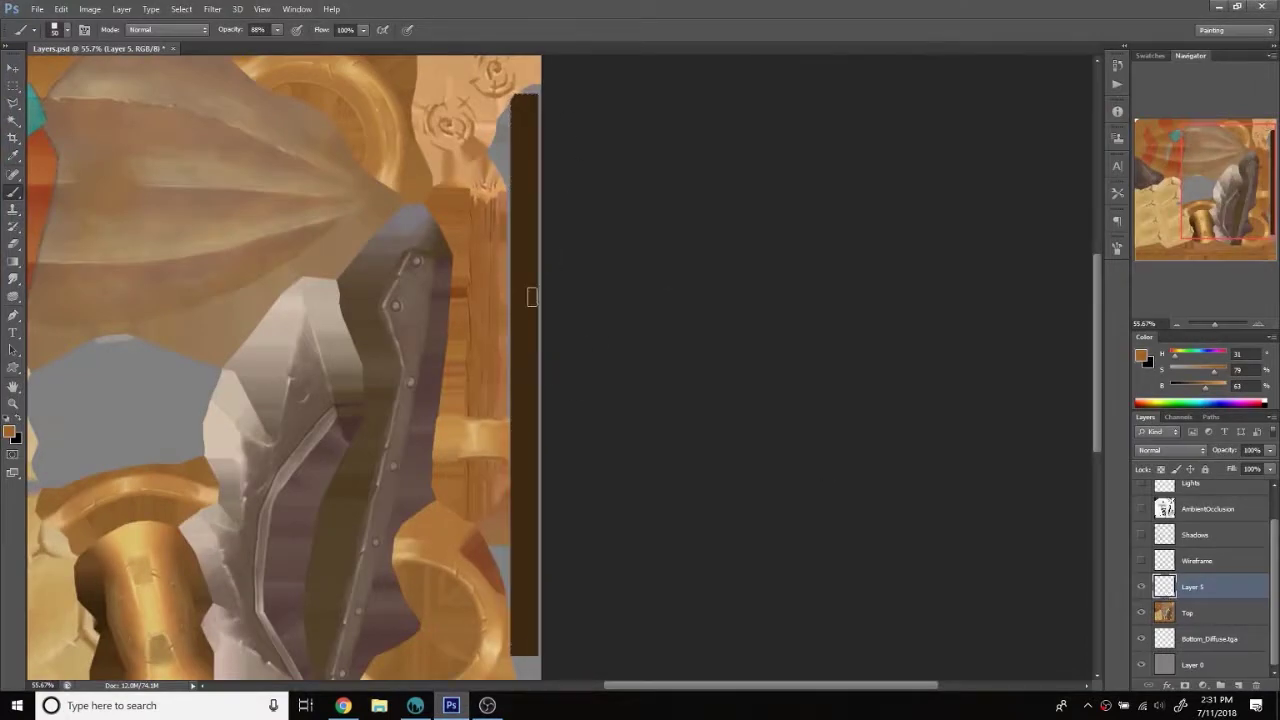
Paint lighter diagonal stripes from the top to the bottom of the dark brown bar.
mouse_move(512, 122)
left_mouse_down()
mouse_move(538, 98)
mouse_move(538, 128)
left_mouse_up()
mouse_move(508, 180)
left_mouse_down()
mouse_move(538, 155)
mouse_move(538, 172)
left_mouse_up()
left_click_drag(508, 218, 538, 192)
left_click_drag(508, 240, 538, 212)
left_click_drag(506, 262, 538, 234)
left_click_drag(508, 278, 538, 252)
left_click_drag(508, 300, 538, 274)
left_click_drag(508, 322, 538, 296)
left_click_drag(508, 348, 538, 320)
mouse_move(508, 370)
left_mouse_down()
mouse_move(538, 342)
mouse_move(538, 364)
left_mouse_up()
left_click_drag(508, 414, 538, 388)
left_click_drag(508, 436, 538, 410)
left_click_drag(508, 456, 538, 430)
left_click_drag(506, 478, 538, 452)
left_click_drag(510, 500, 538, 476)
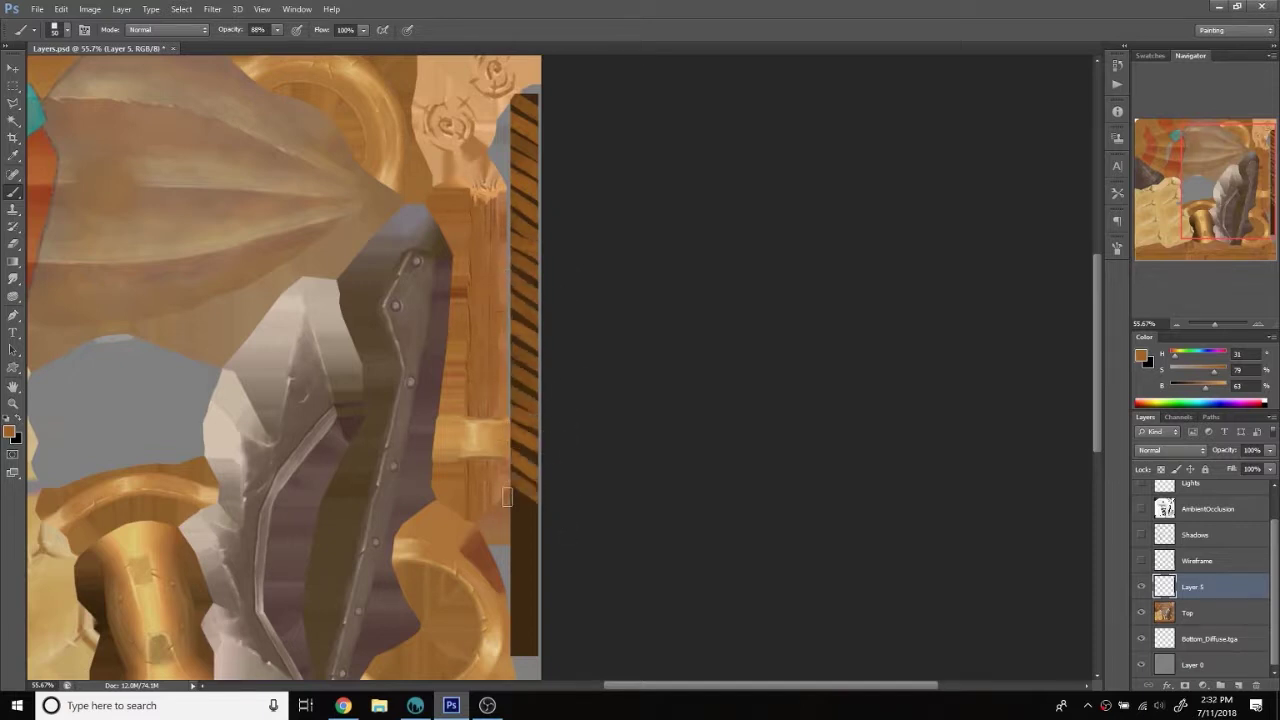
left_click_drag(510, 524, 538, 500)
left_click_drag(508, 546, 538, 520)
left_click_drag(508, 568, 538, 544)
left_click_drag(508, 590, 538, 566)
left_click_drag(508, 614, 538, 590)
left_click_drag(508, 636, 538, 612)
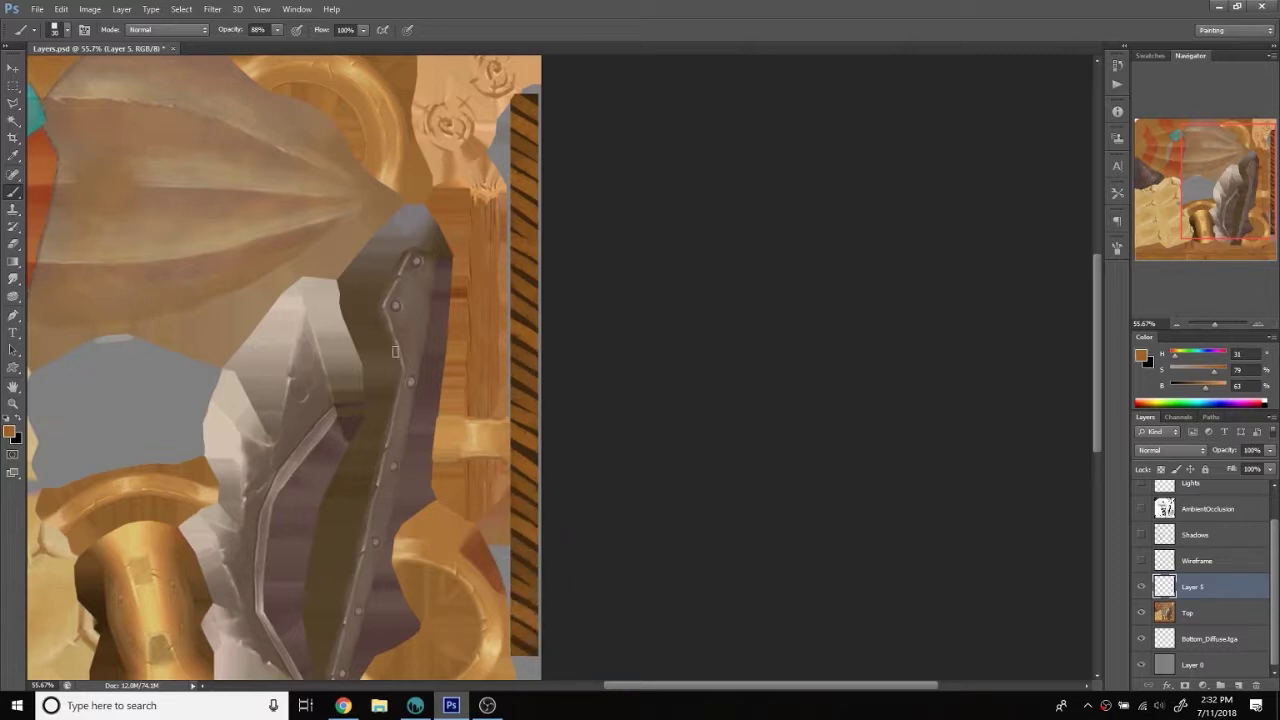
Change the paint colour to a more saturated, redder orange and zoom in on the metal piece.
left_click(9, 431)
left_click(999, 379)
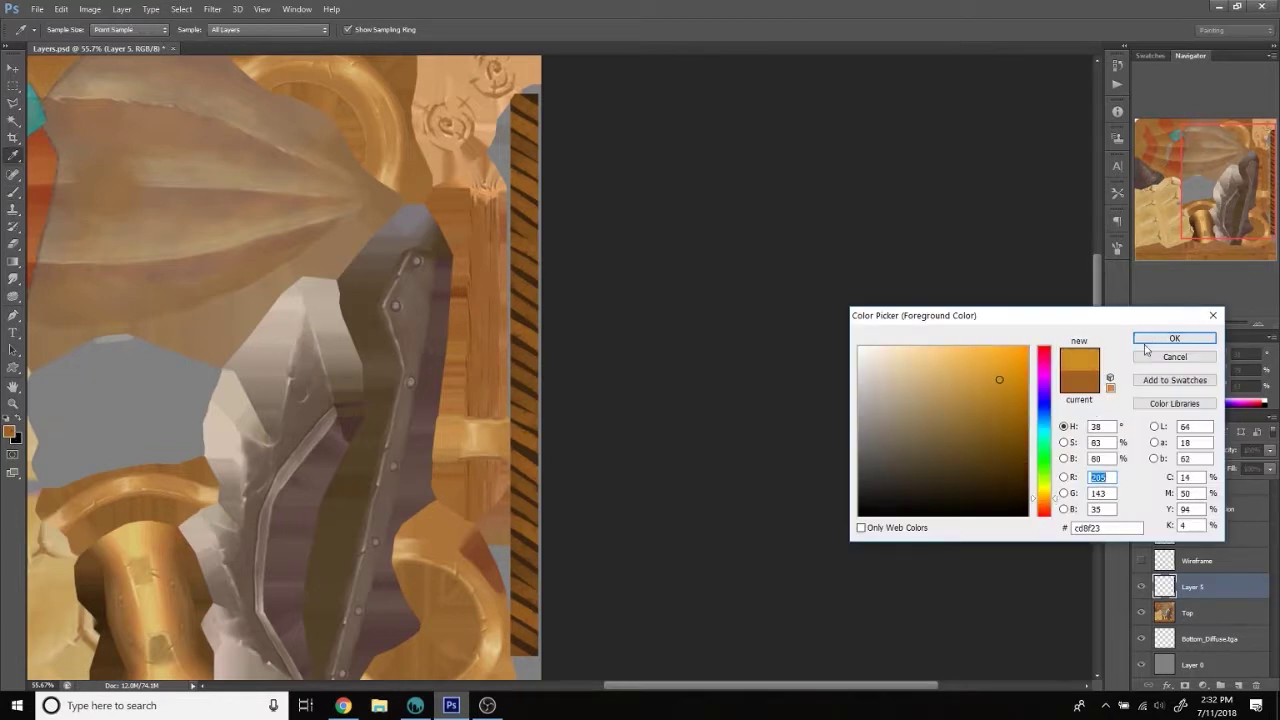
left_click(1170, 343)
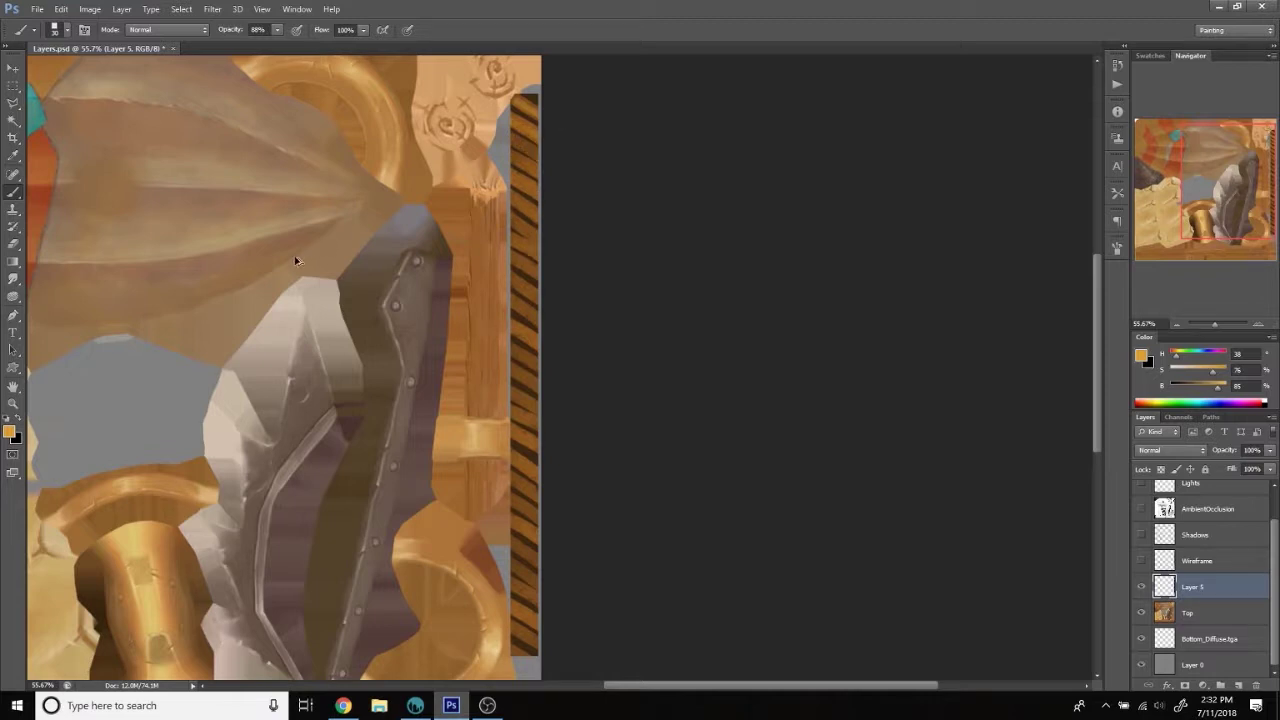
left_click(9, 432)
left_click_drag(1037, 512, 1037, 502)
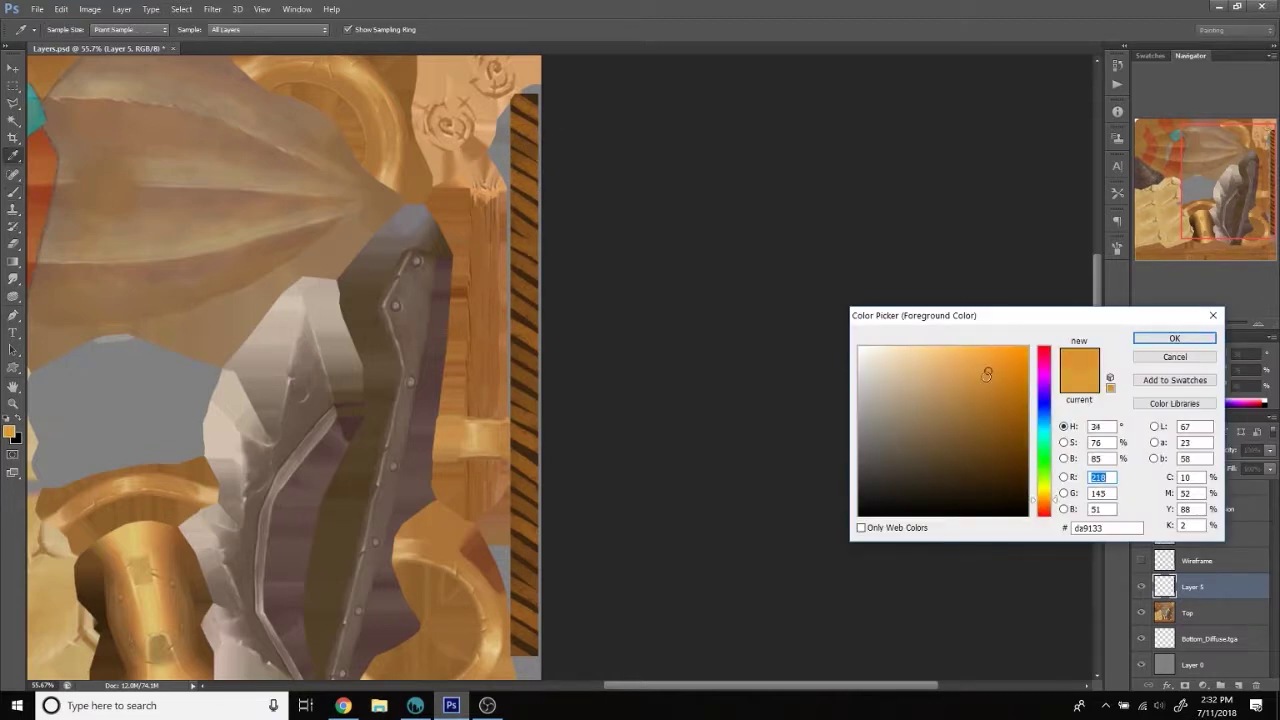
left_click(1175, 338)
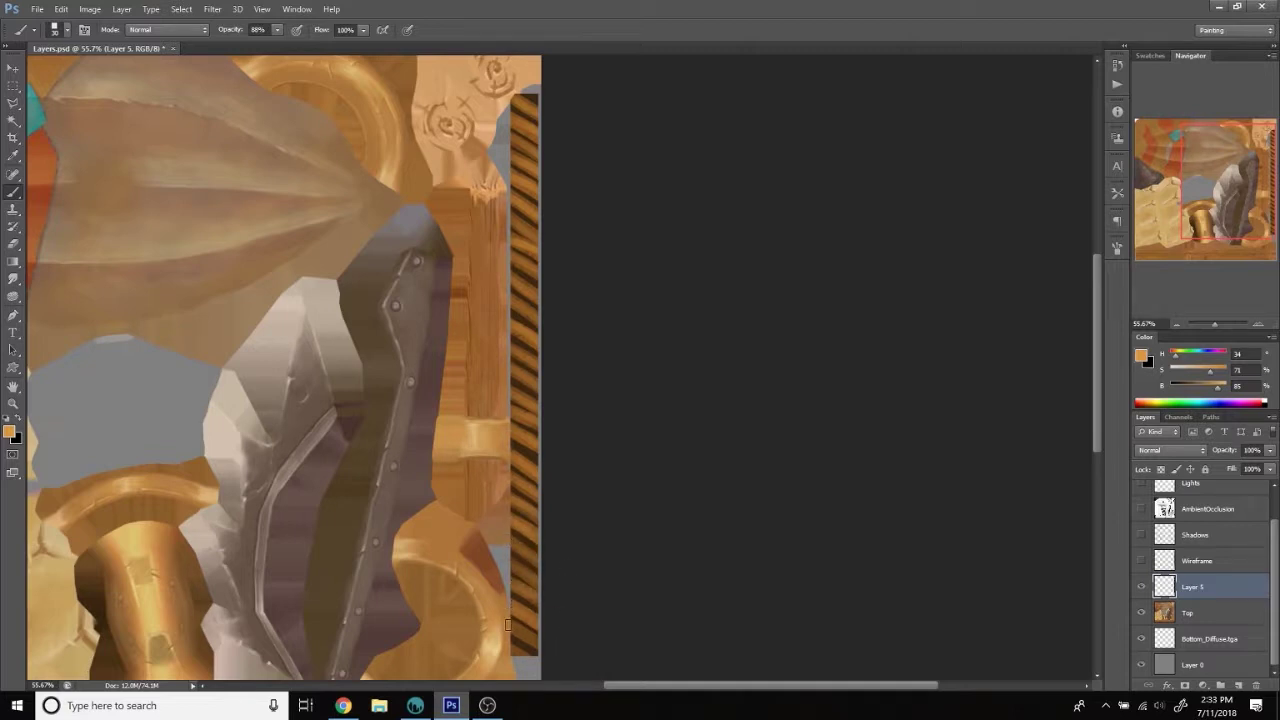
left_click(13, 404)
left_click(442, 366)
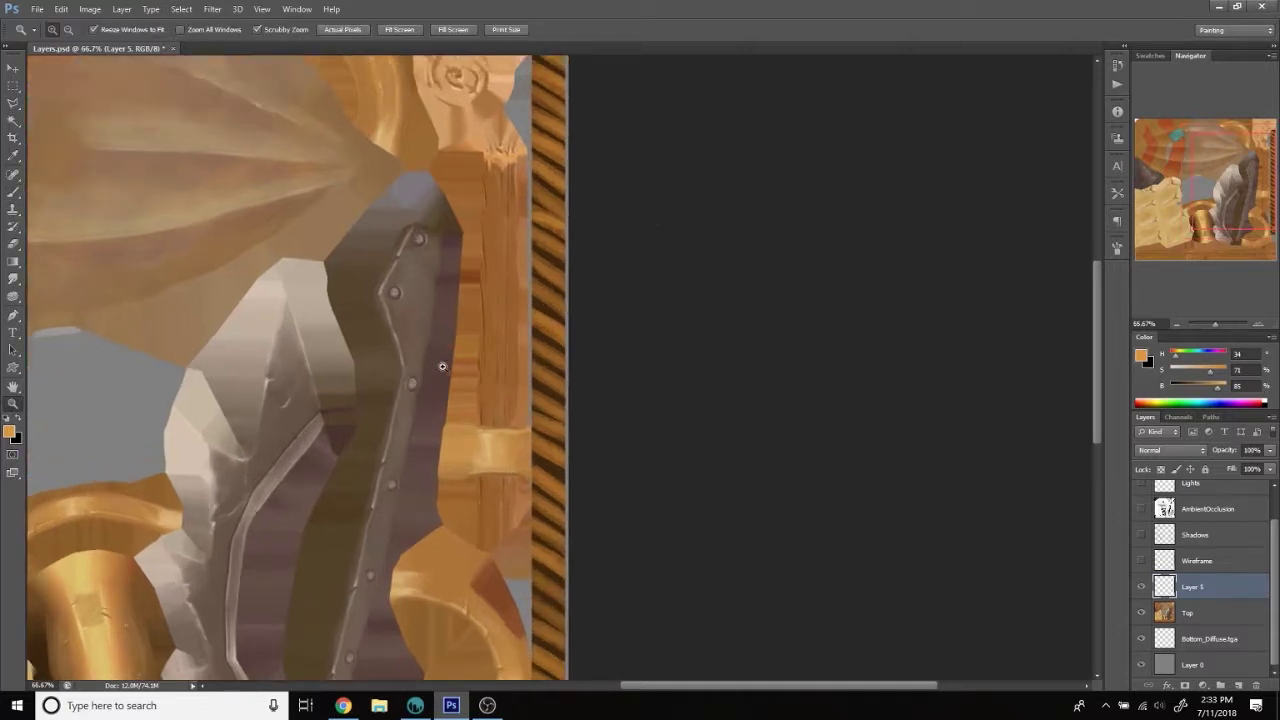
Switch to the Brush tool with a soft round tip sized 20 px.
scroll(442, 366, "down", 2)
key("b")
right_click(506, 364)
scroll(733, 516, "down", 5)
double_click(656, 633)
right_click(465, 390)
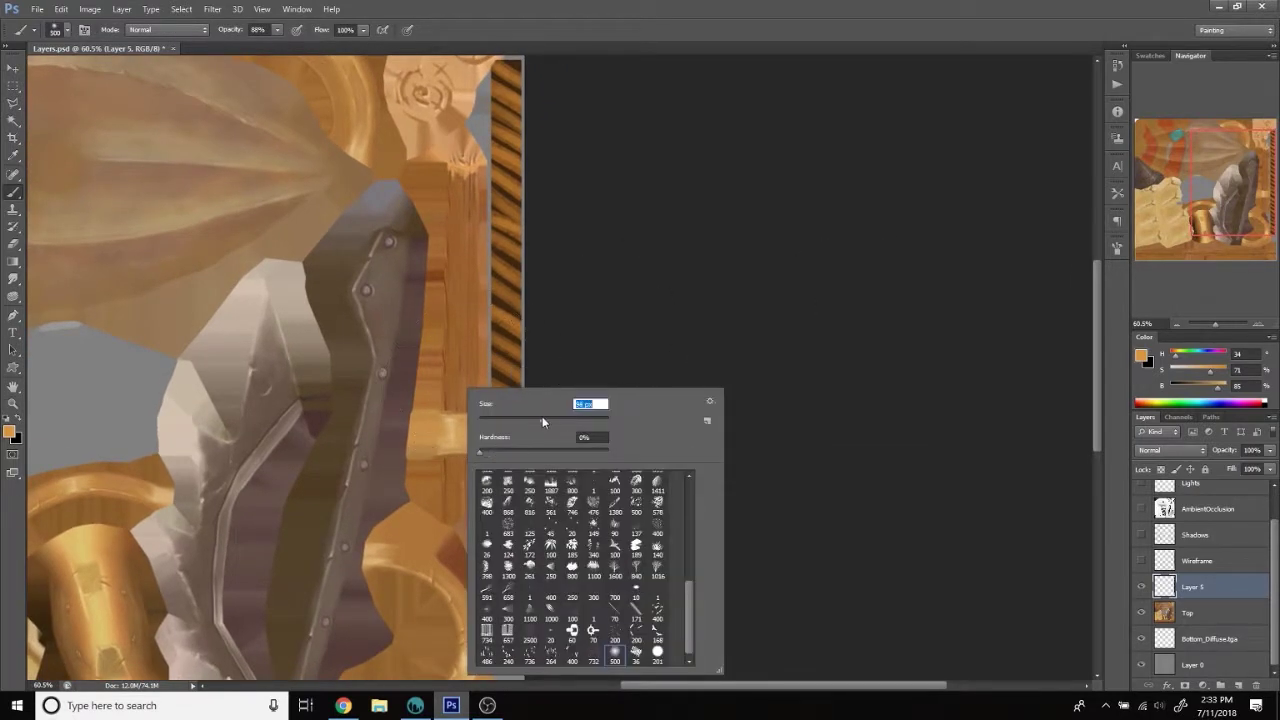
type("20")
key("Return")
Sample a series of darker and lighter wood browns moving up the strip.
left_click(504, 342, "alt")
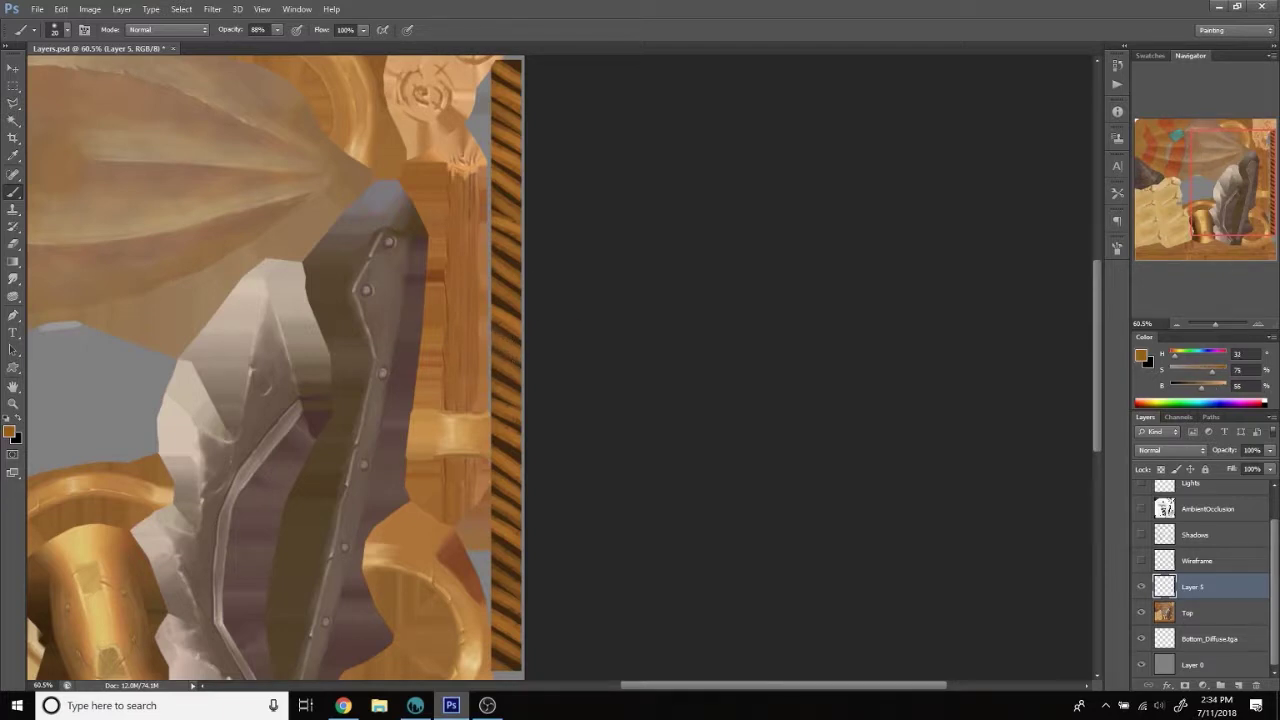
left_click(500, 325, "alt")
left_click(512, 318, "alt")
left_click(511, 294, "alt")
left_click(505, 296, "alt")
left_click(508, 262, "alt")
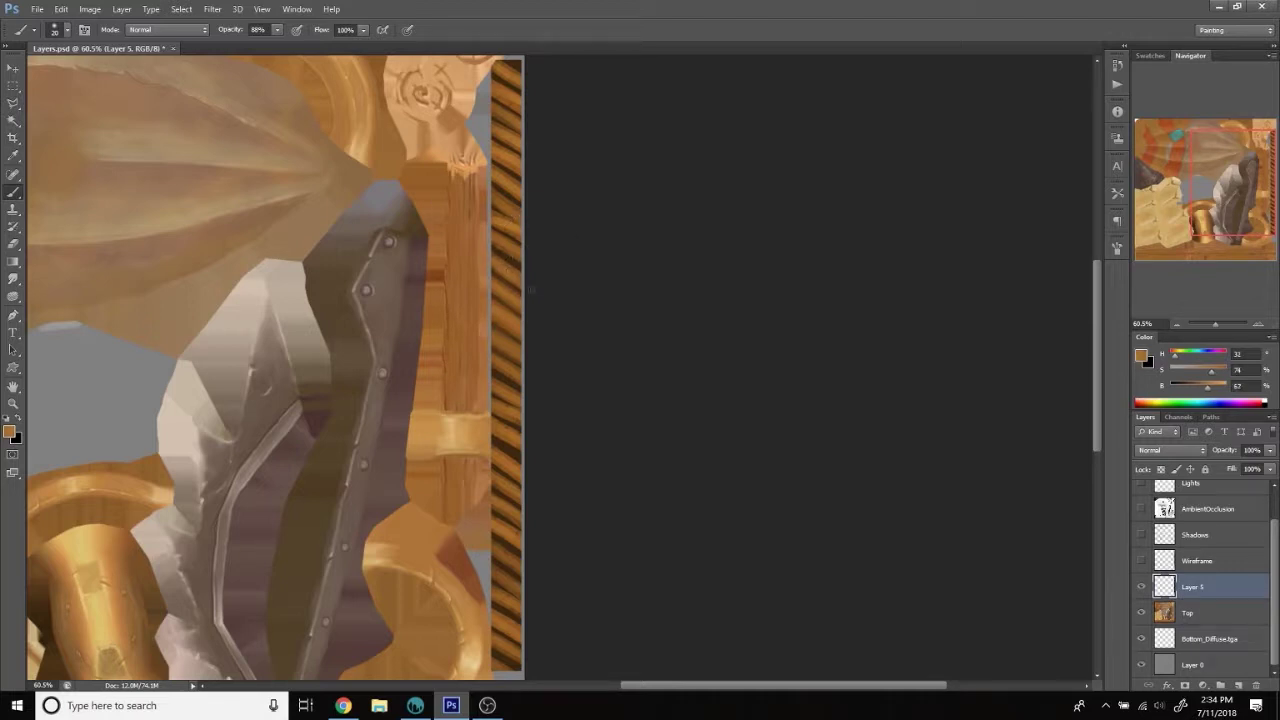
left_click(504, 240, "alt")
left_click(505, 226, "alt")
left_click(507, 202, "alt")
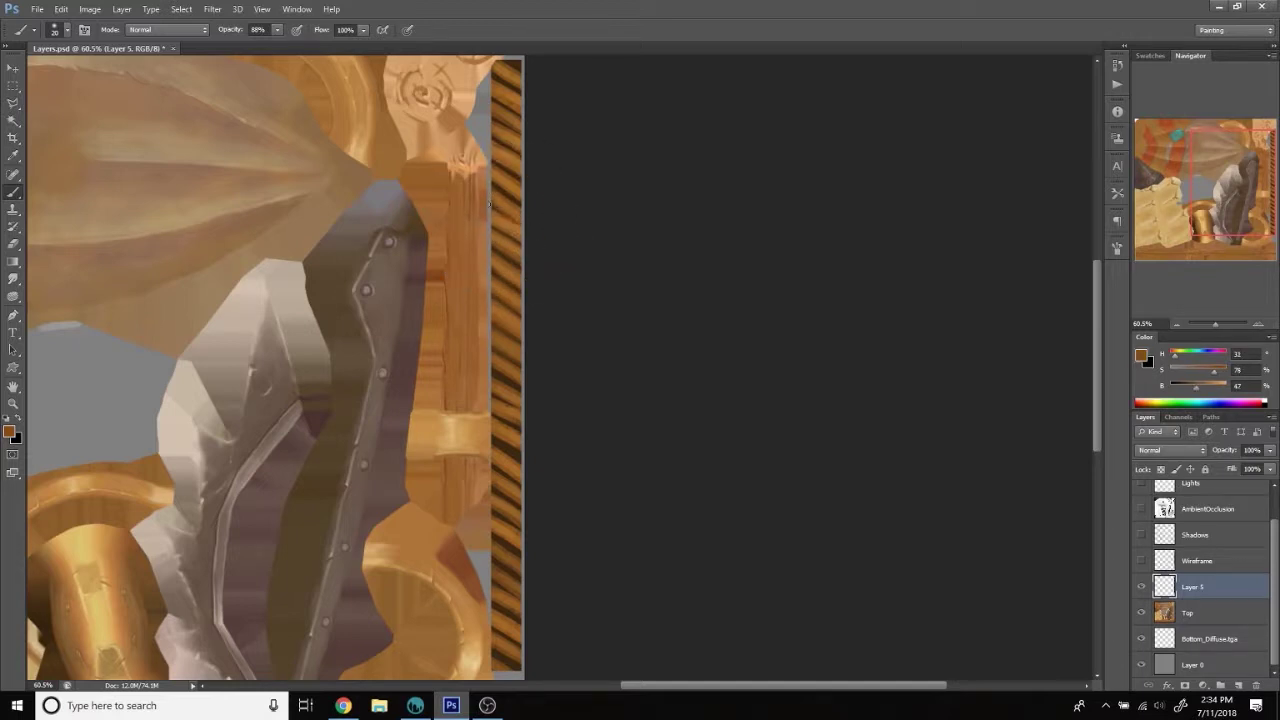
left_click(500, 177, "alt")
left_click(498, 155, "alt")
left_click(506, 141, "alt")
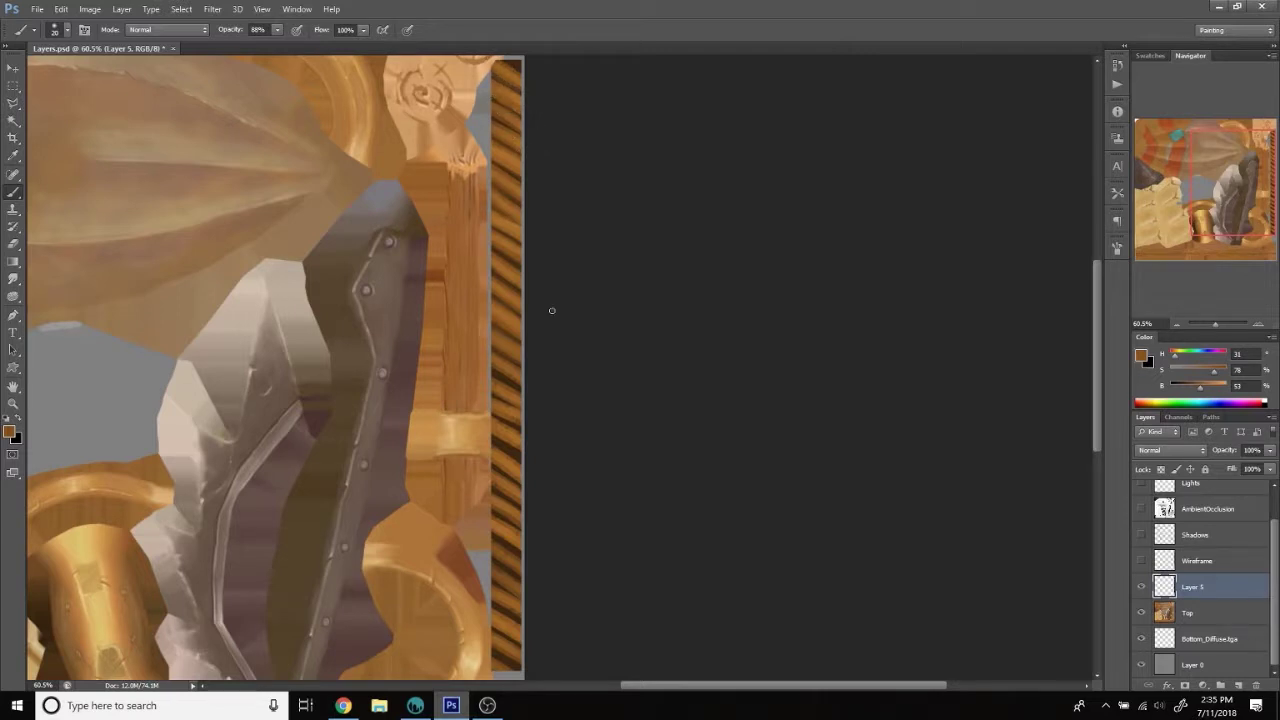
Sample mid and dark browns from the wood and the orange striped strap lower down.
left_click(494, 379, "alt")
left_click(505, 391, "alt")
left_click(506, 409, "alt")
left_click(508, 415, "alt")
left_click(503, 439, "alt")
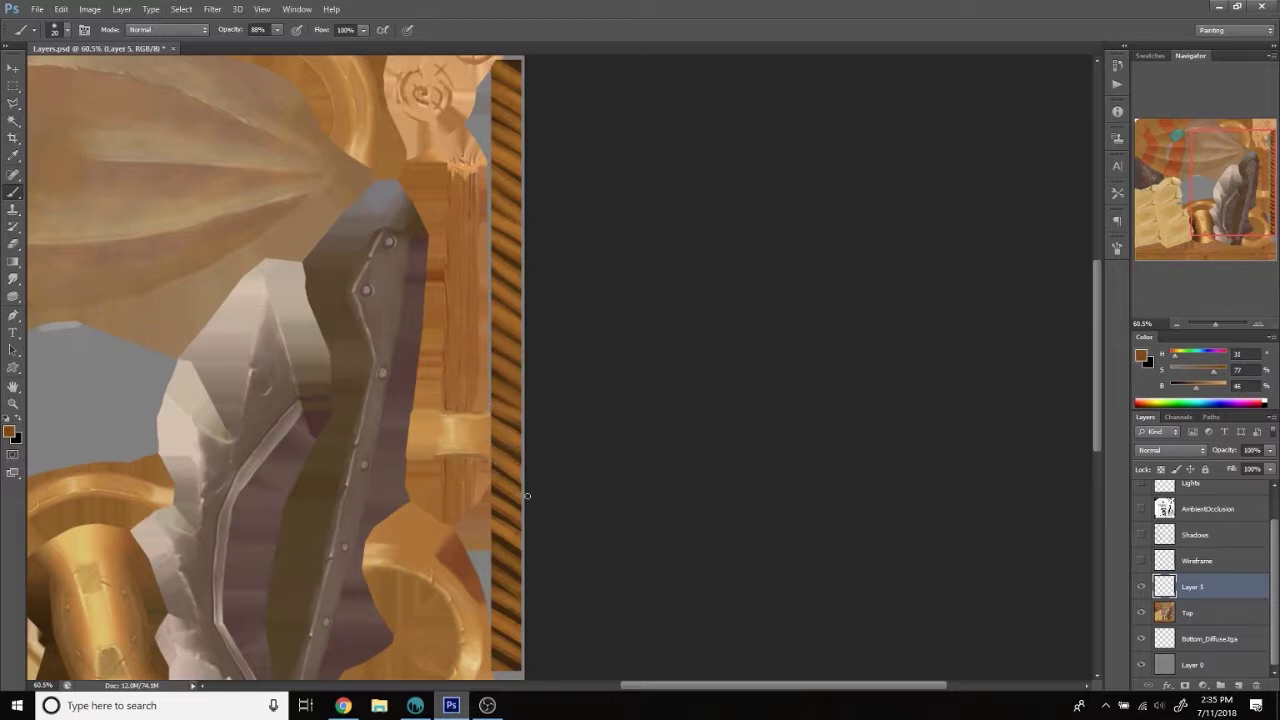
left_click(497, 482, "alt")
left_click(498, 494, "alt")
left_click(499, 522, "alt")
left_click(505, 537, "alt")
left_click(471, 302, "alt")
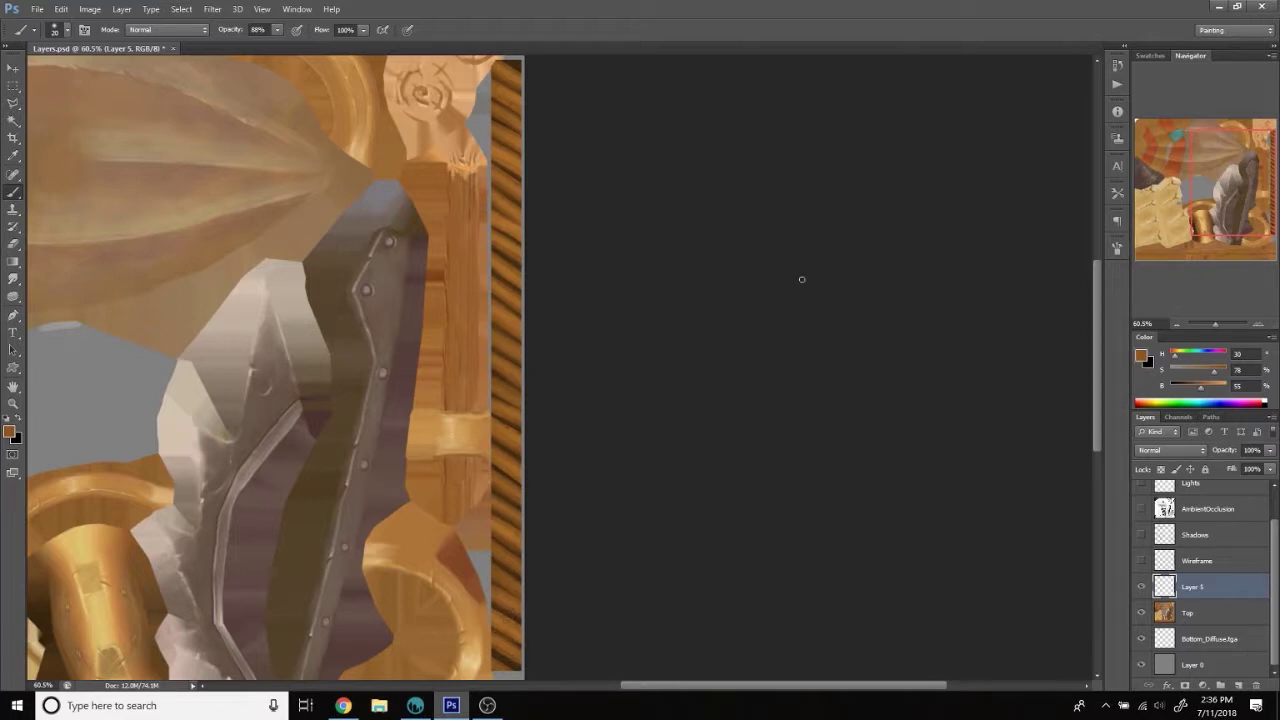
Sample a darker wood brown and set the brush preset to a soft 10 px tip.
left_click(508, 369, "alt")
right_click(508, 369)
left_click_drag(742, 517, 733, 470)
key("Return")
Sample a very dark brown from the strap, then pick a light tan paint colour.
left_click(499, 375, "alt")
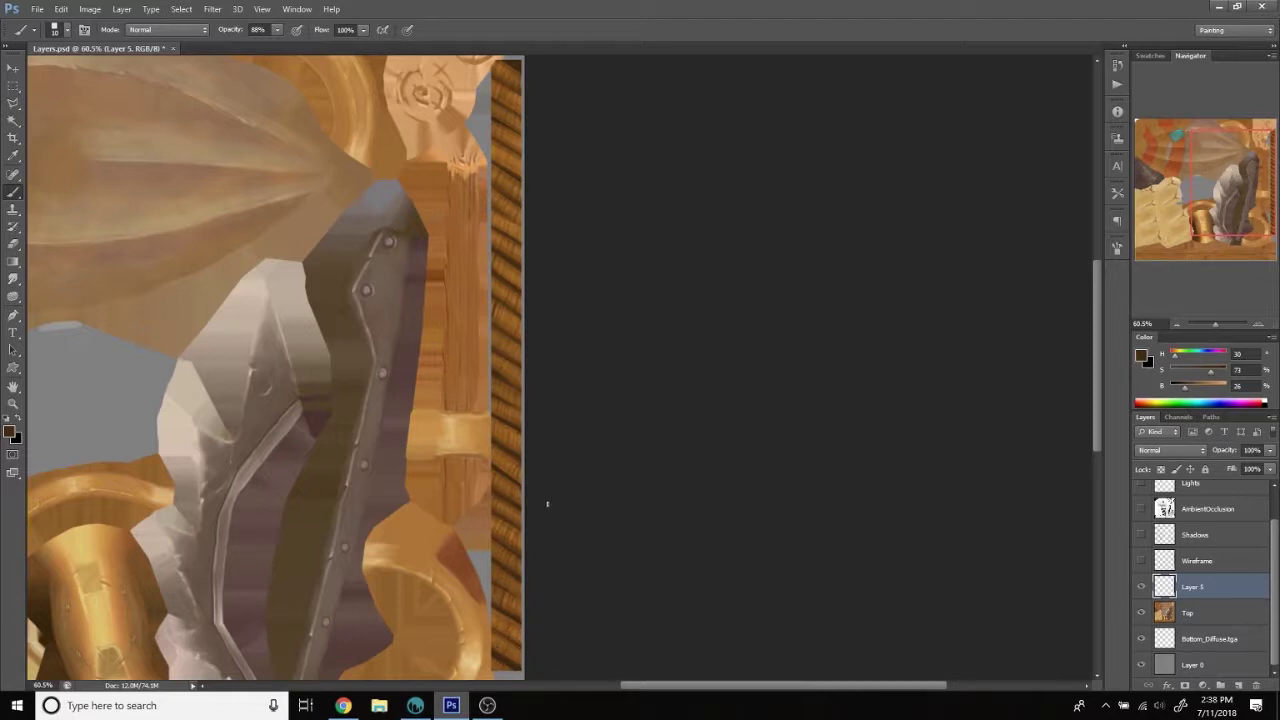
left_click(452, 417, "alt")
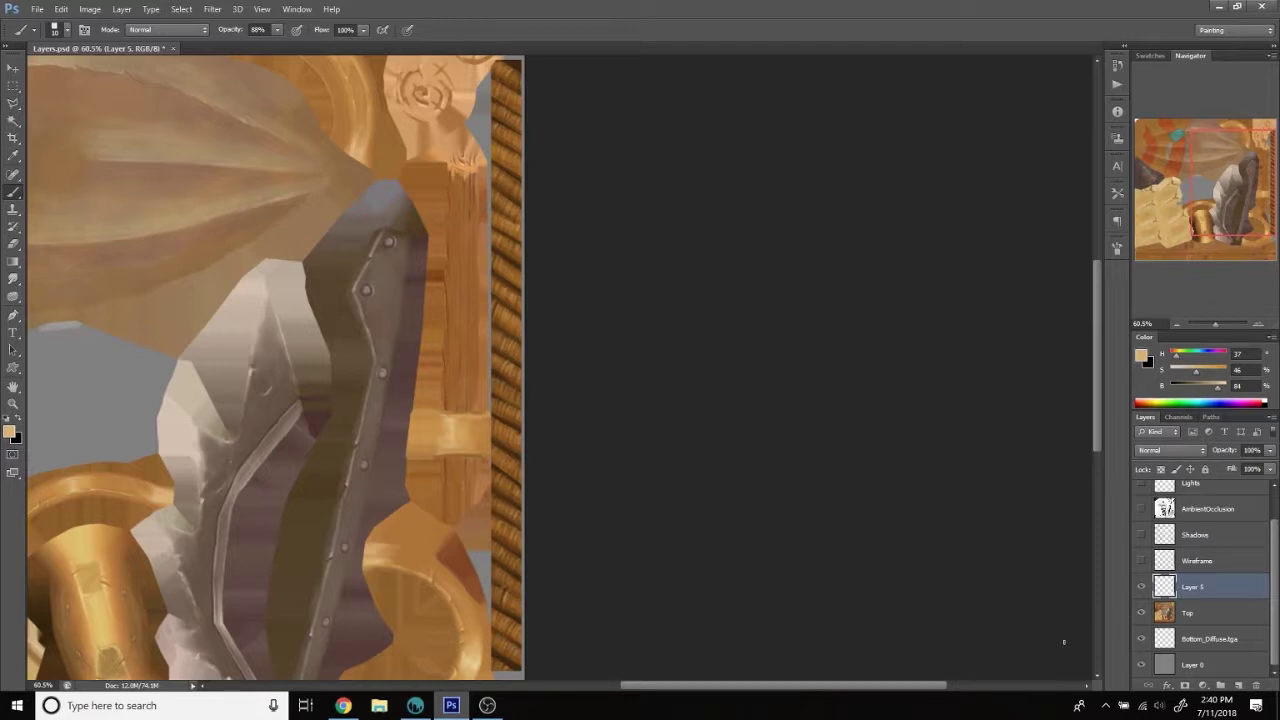
Add Layer 6 in Overlay blend mode and set a lighter tan paint colour.
left_click(1238, 685)
left_click(1170, 450)
left_click(1170, 271)
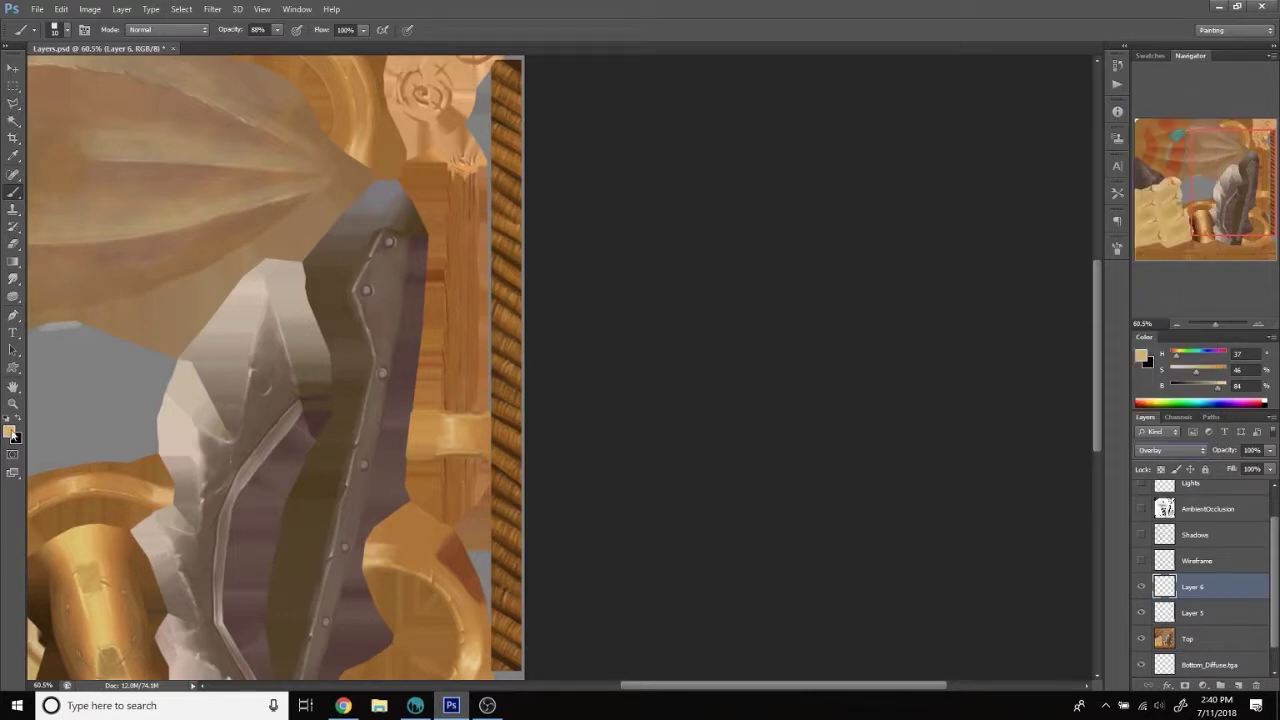
left_click(9, 431)
left_click(918, 356)
left_click(1197, 338)
right_click(470, 346)
scroll(690, 552, "down", 3)
scroll(690, 552, "down", 2)
key("Return")
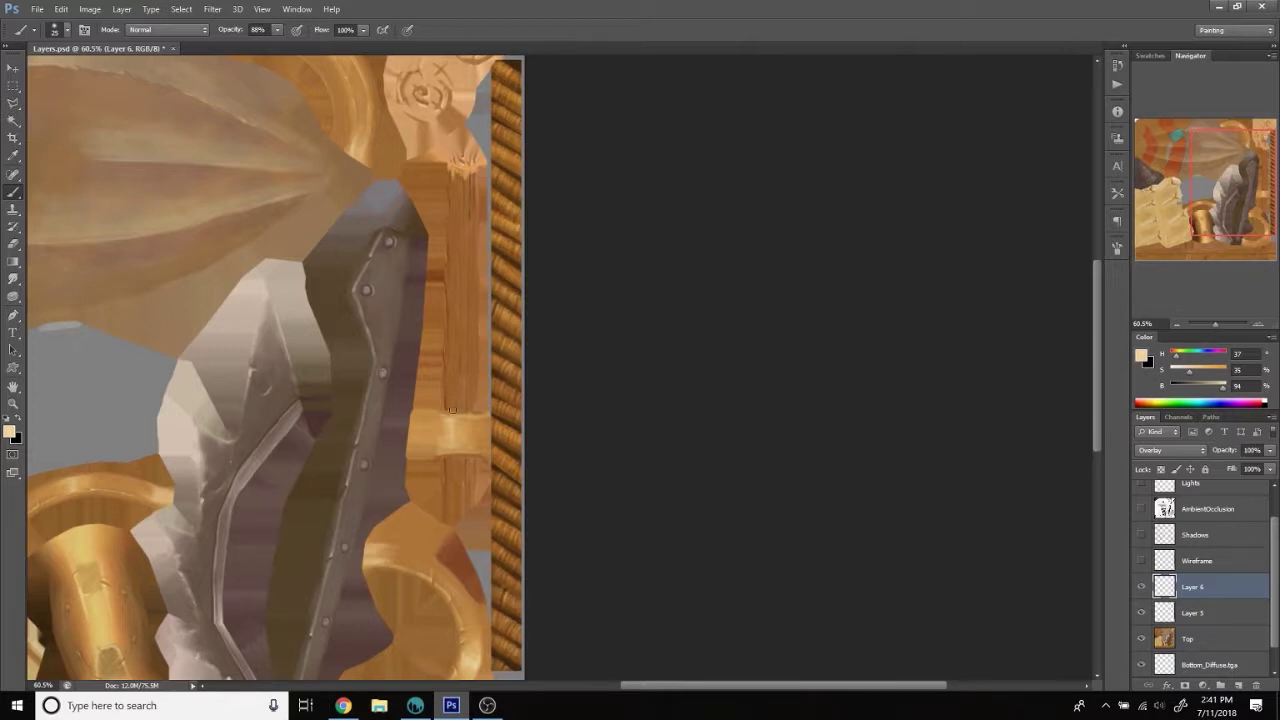
Switch the paint colour to an even lighter cream tone and zoom slightly out.
left_click(10, 432)
left_click(906, 354)
key("Return")
scroll(594, 537, "down", 1)
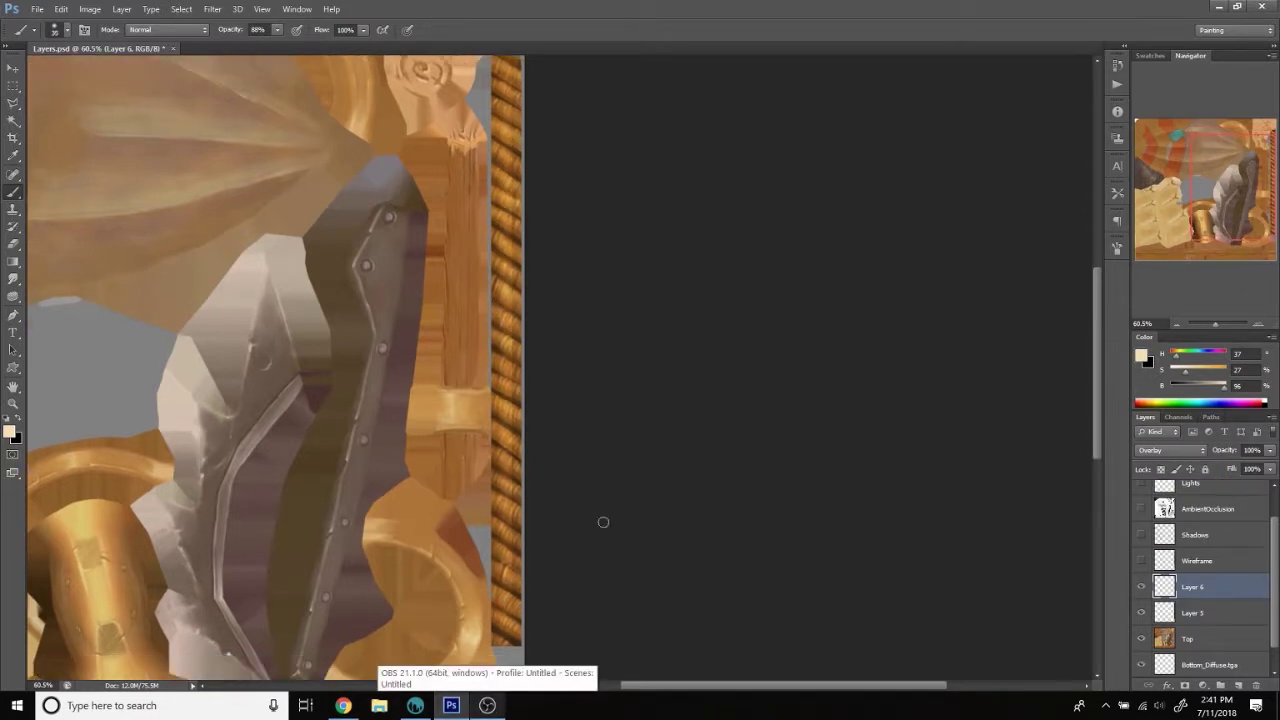
key("z")
mouse_move(360, 366)
left_mouse_down()
mouse_move(652, 425)
mouse_move(643, 403)
left_mouse_up()
Merge Layer 6 into Layer 5, then merge Layer 5 into the Top layer.
right_click(1204, 648)
left_click(1120, 376)
right_click(1200, 592)
left_click(1133, 376)
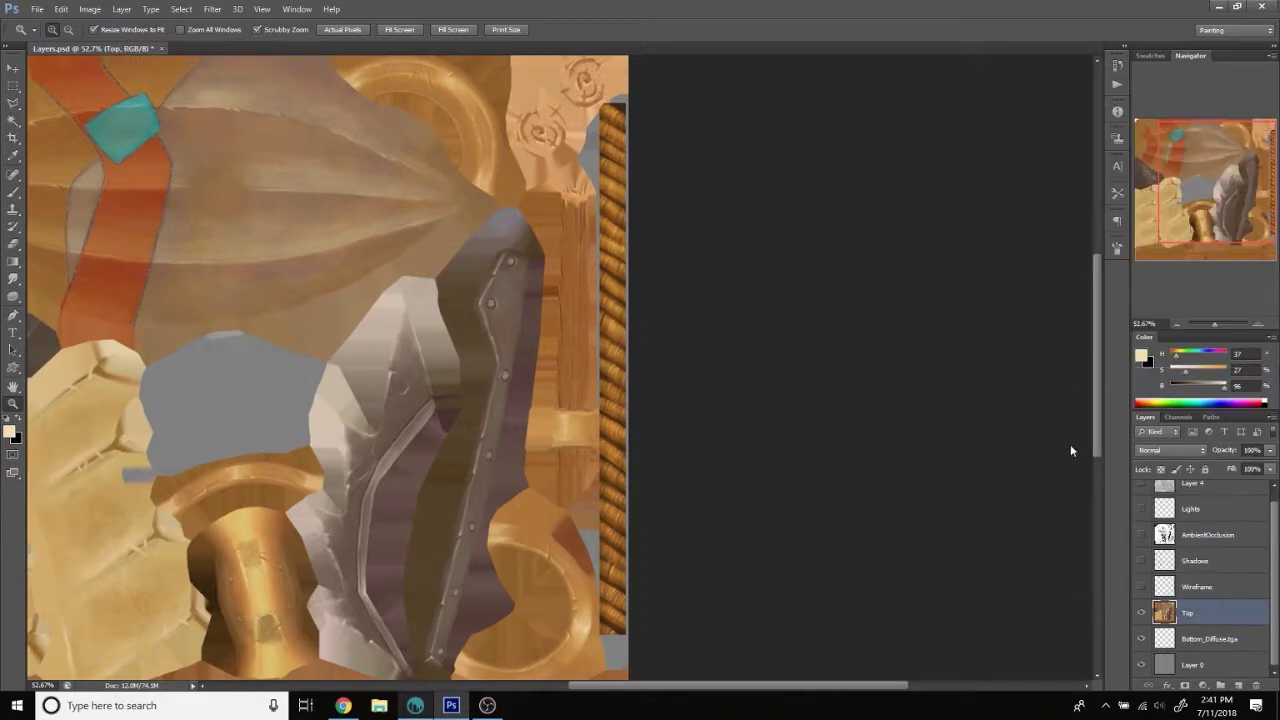
Preview the rope texture on the airship in 3D-Coat, then return to Photoshop.
left_click(425, 706)
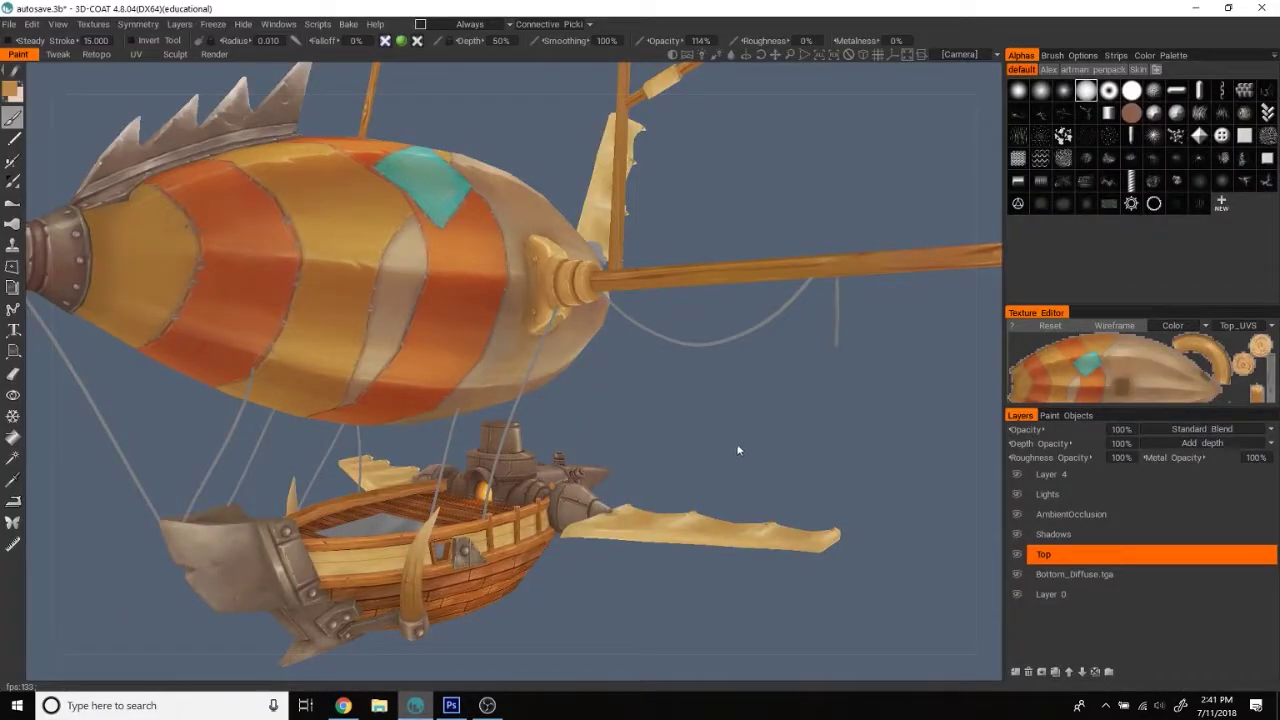
scroll(705, 465, "up", 3)
scroll(745, 483, "up", 3)
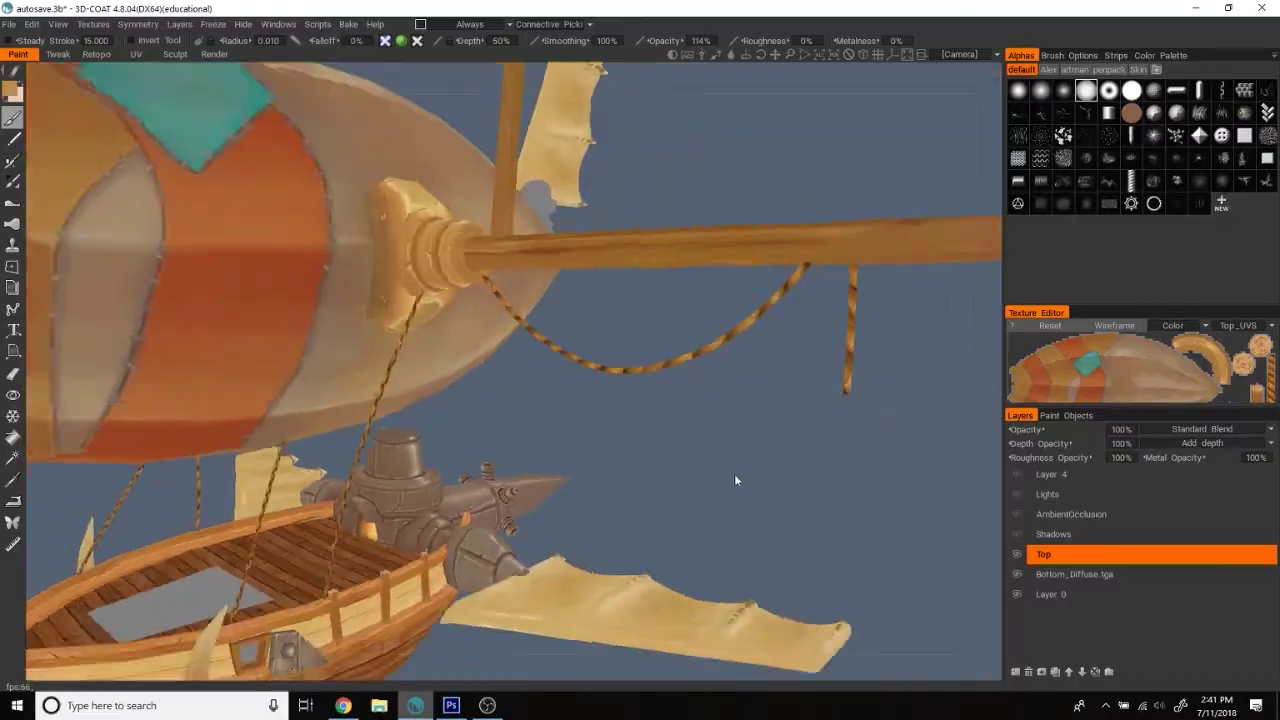
scroll(745, 483, "down", 3)
key("alt+Tab")
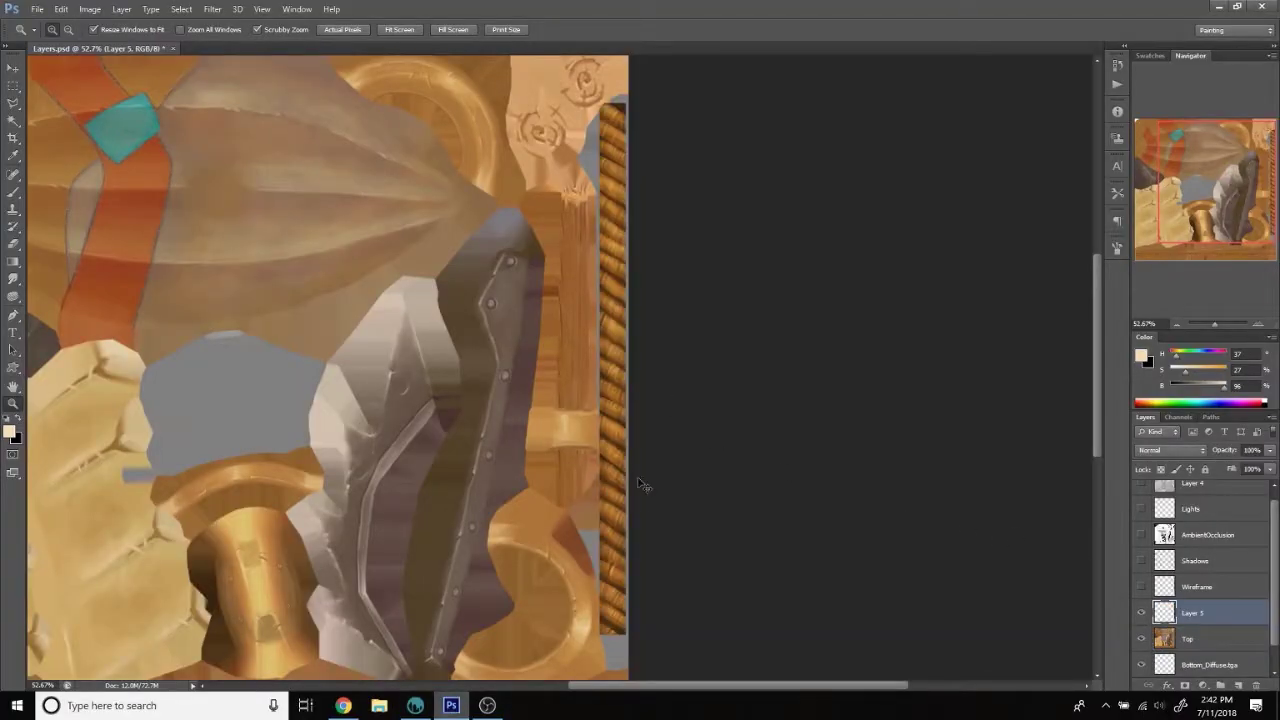
Try shortening the rope strip against the UV wireframe, then cancel the resize.
left_click(1141, 586)
key("ctrl+t")
mouse_move(626, 632)
left_mouse_down()
mouse_move(627, 292)
mouse_move(627, 307)
left_mouse_up()
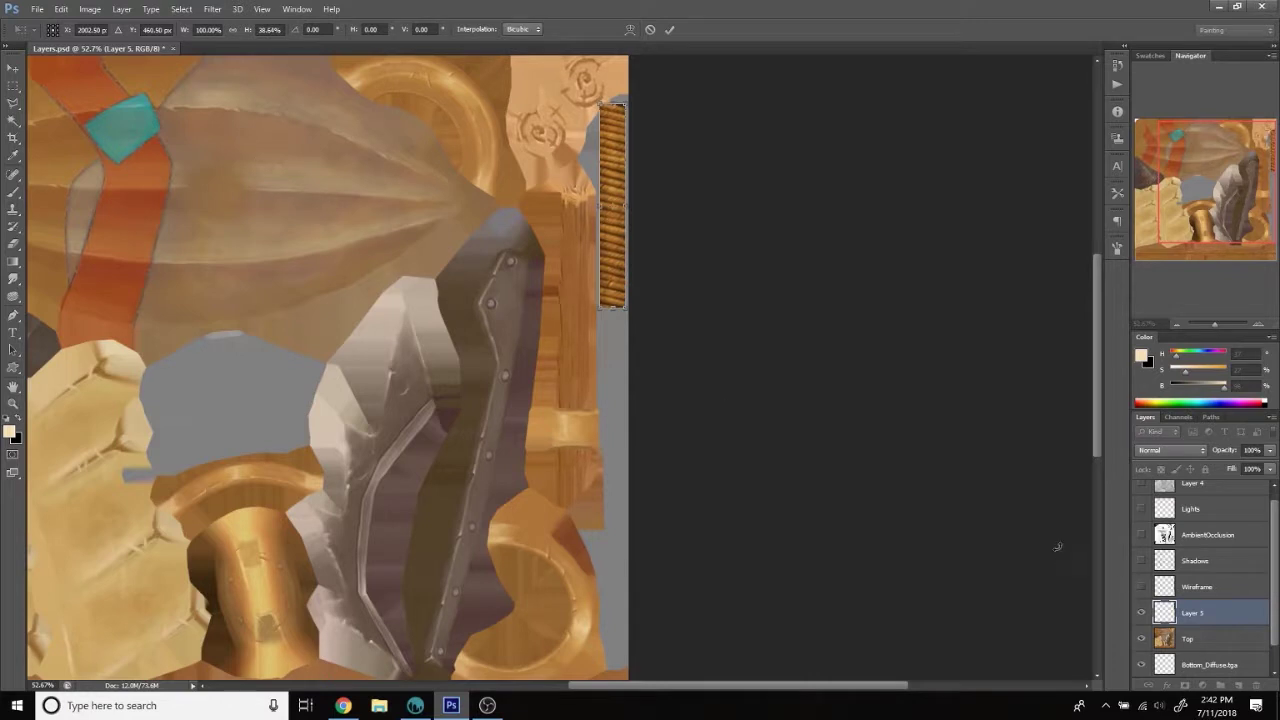
left_click(15, 72)
left_click(700, 271)
left_click(1141, 586)
Resize the rope strip to match the UVs, stretching it down to the canvas bottom.
key("ctrl+t")
left_click_drag(613, 632, 615, 355)
left_click(15, 72)
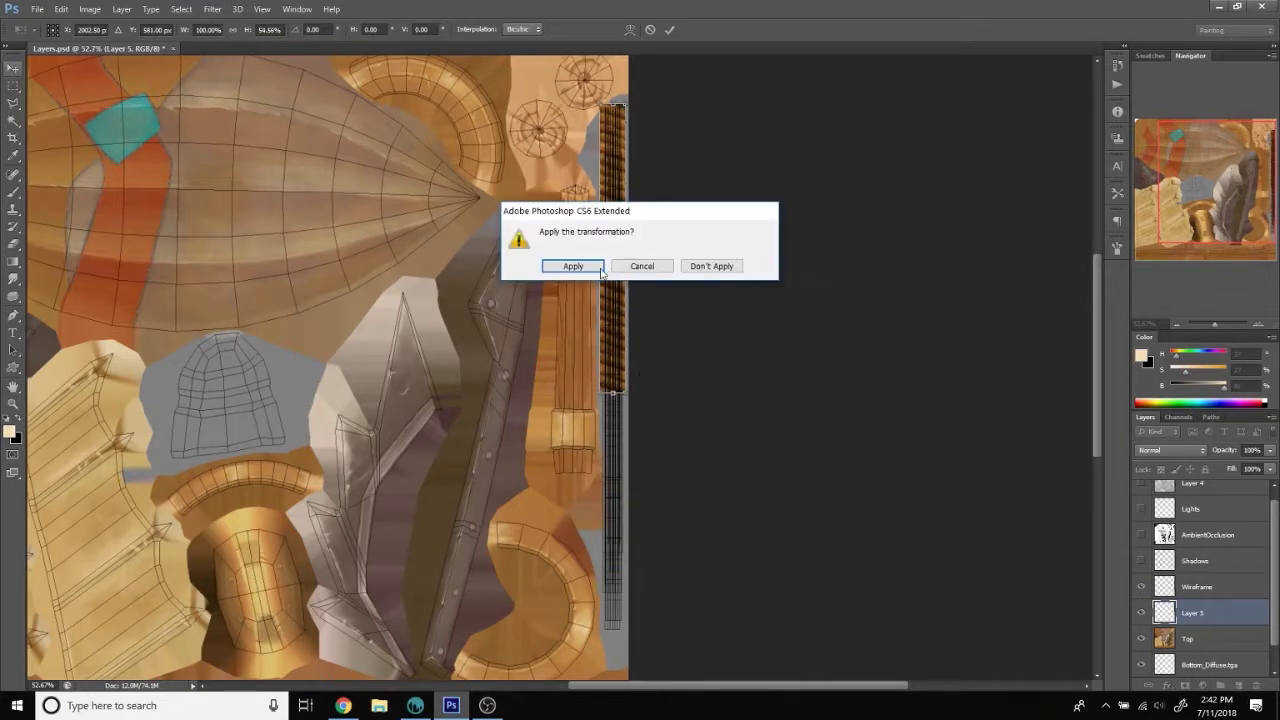
left_click(568, 264)
left_click(1141, 586)
key("ctrl+t")
left_click_drag(613, 391, 615, 680)
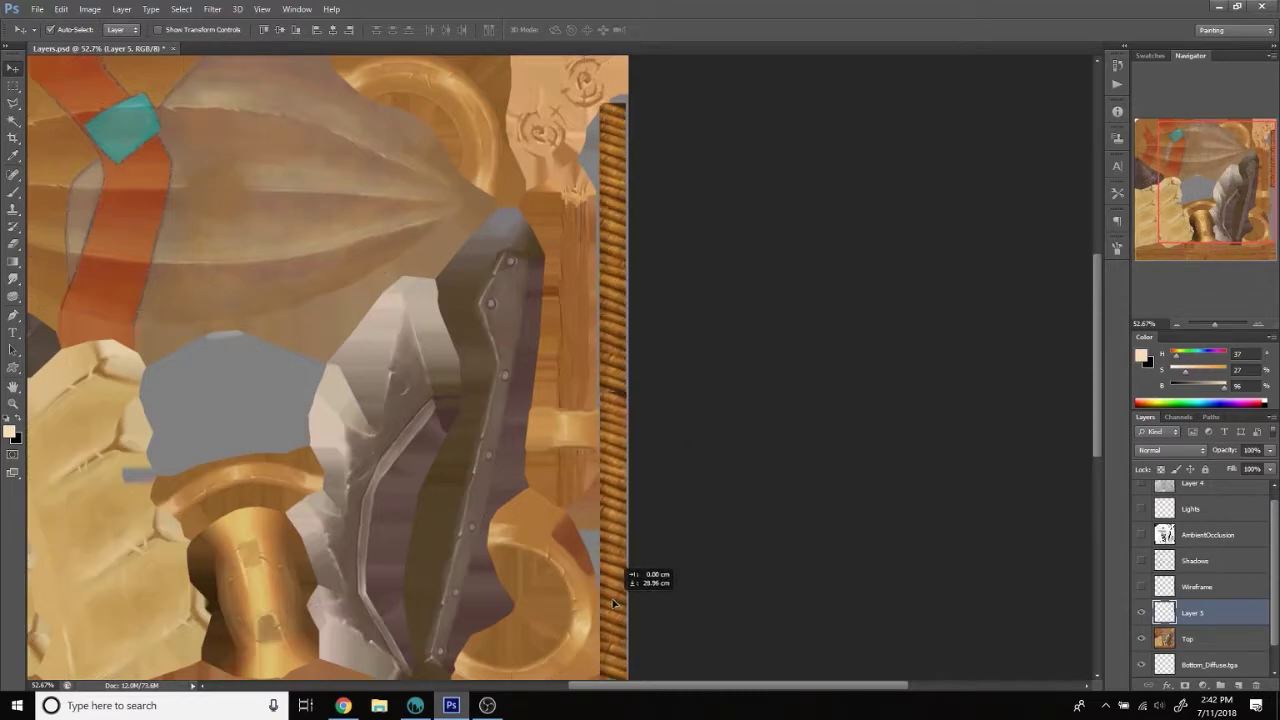
left_click(62, 9)
left_click(399, 458)
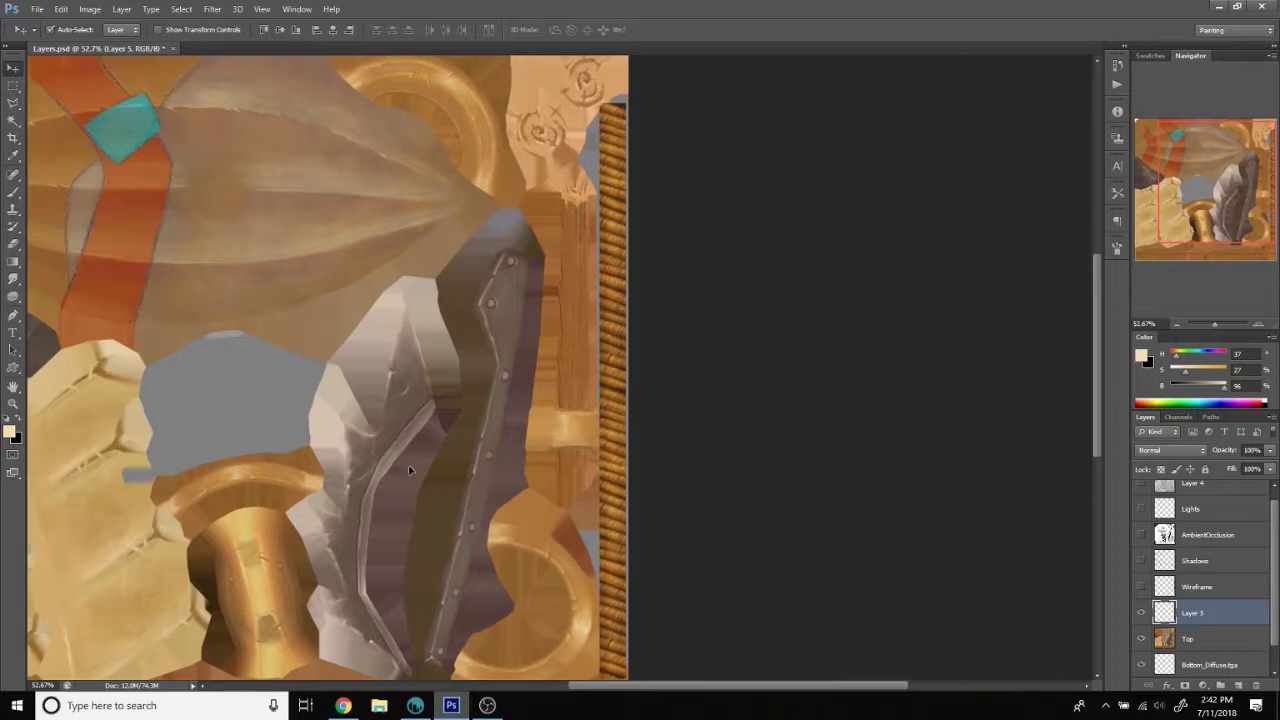
Zoom in on the rope beside the metal plate and choose a rectangular brush tip.
key("z")
left_click_drag(609, 405, 643, 406)
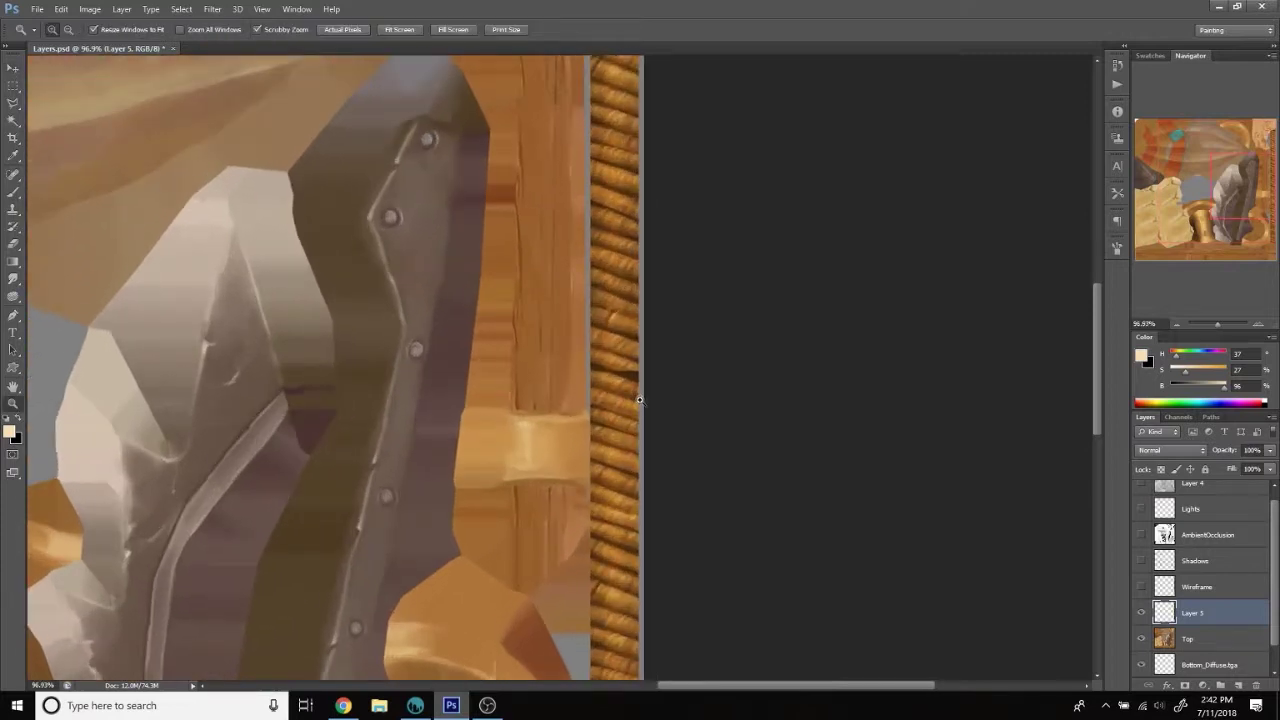
key("b")
right_click(623, 378)
left_click(671, 556)
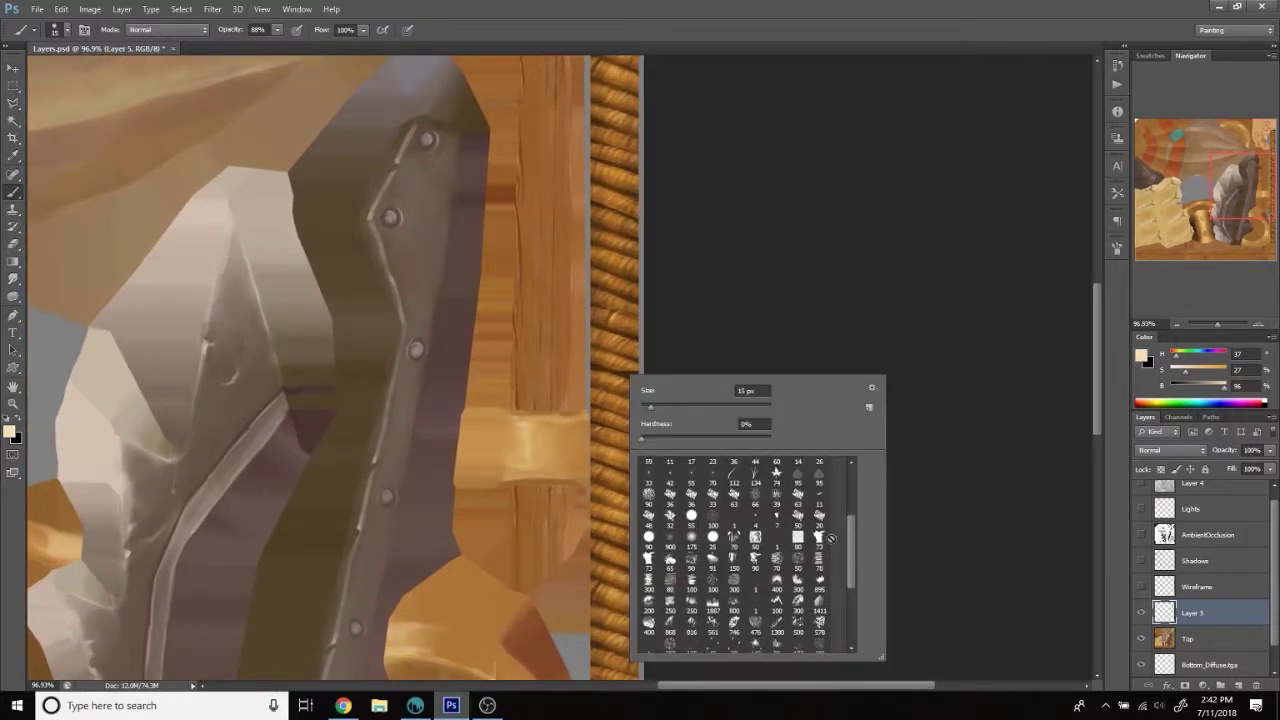
left_click(945, 423)
Sample browns along the rope edge and toggle Layer 5 to compare the rope.
left_click(626, 370, "alt")
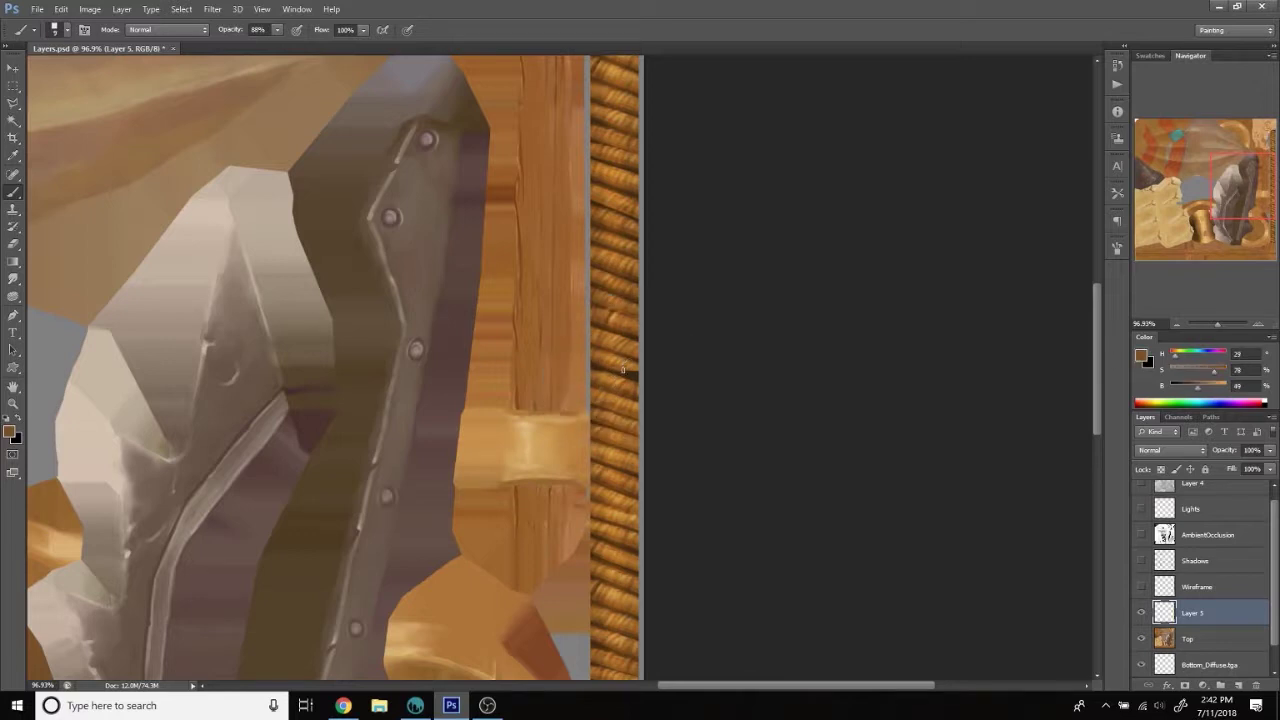
left_click(639, 364, "alt")
left_click(630, 375, "alt")
left_click(622, 372, "alt")
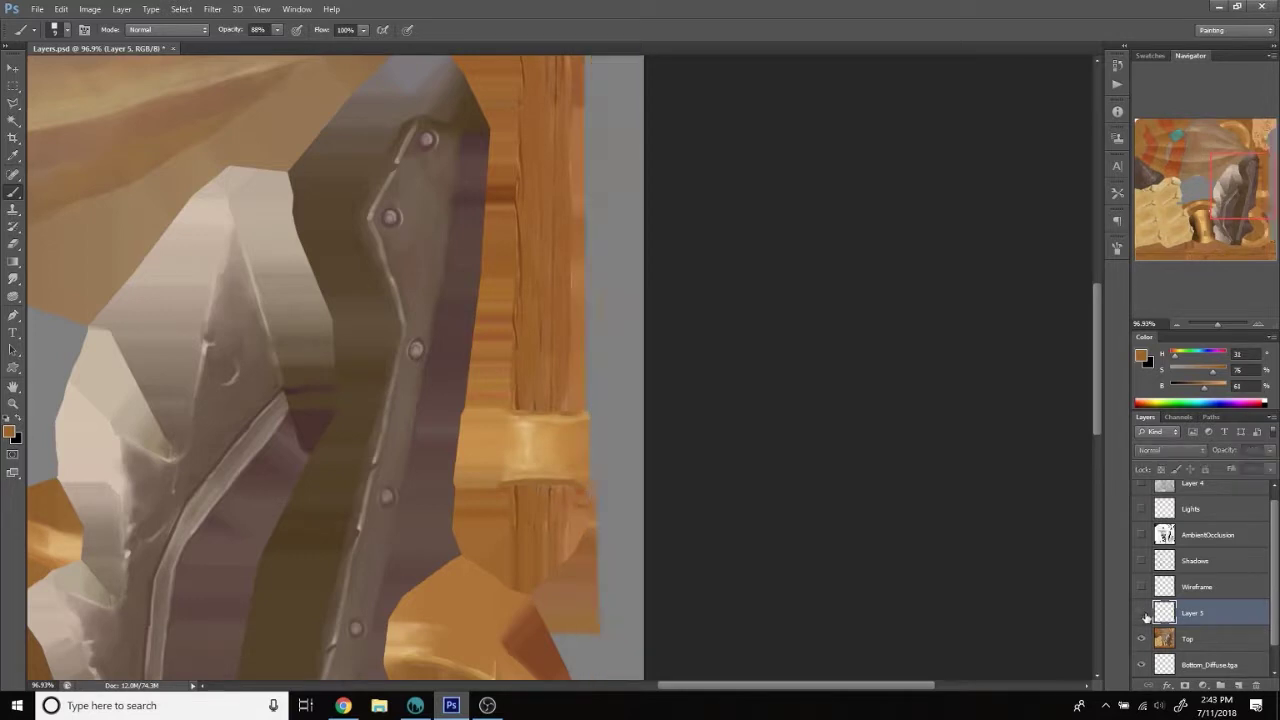
left_click(594, 369, "alt")
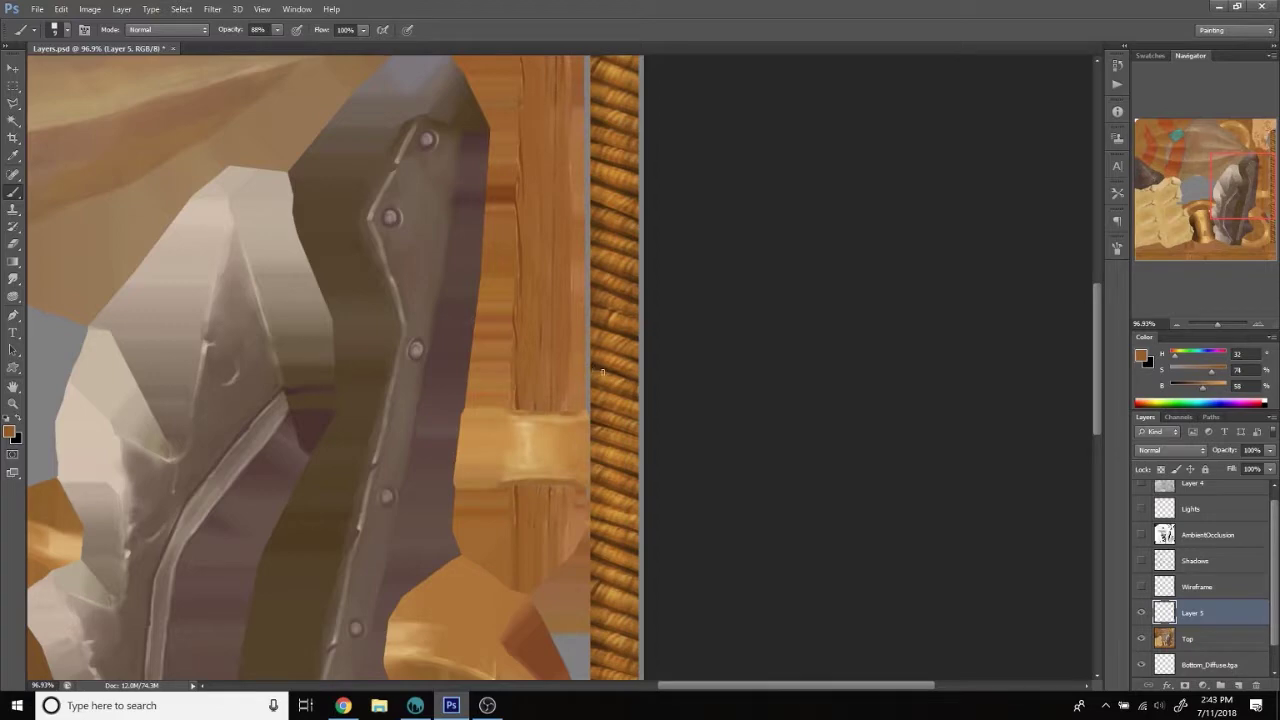
Zoom out, merge Layer 5 into the Top layer, and bring up the airship in 3D-Coat.
key("z")
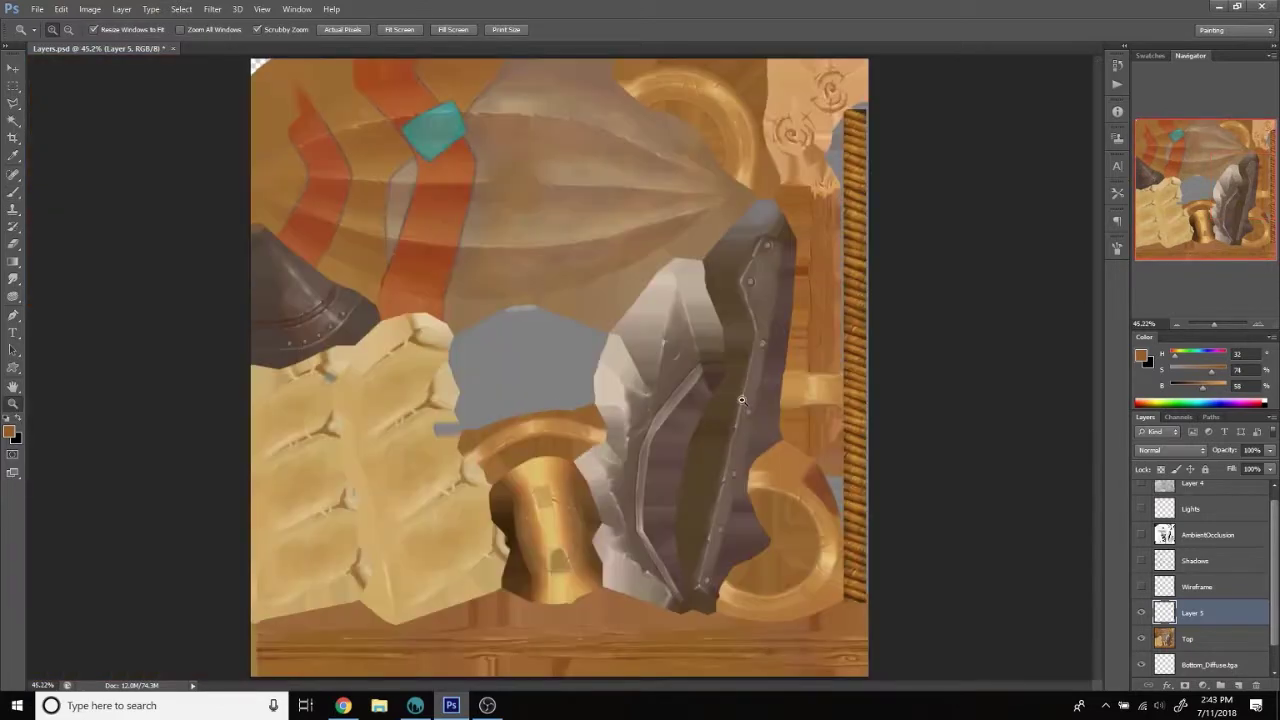
left_click_drag(734, 400, 698, 408)
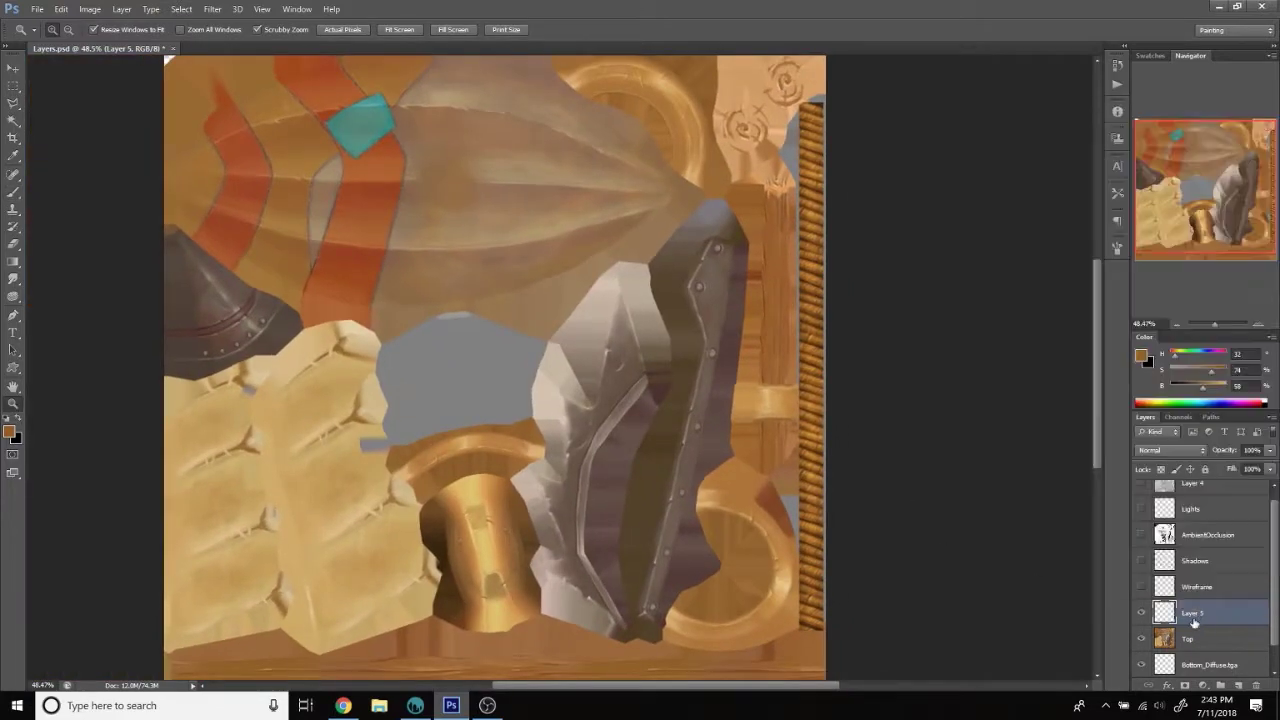
right_click(1192, 611)
left_click(1120, 397)
key("alt+Tab")
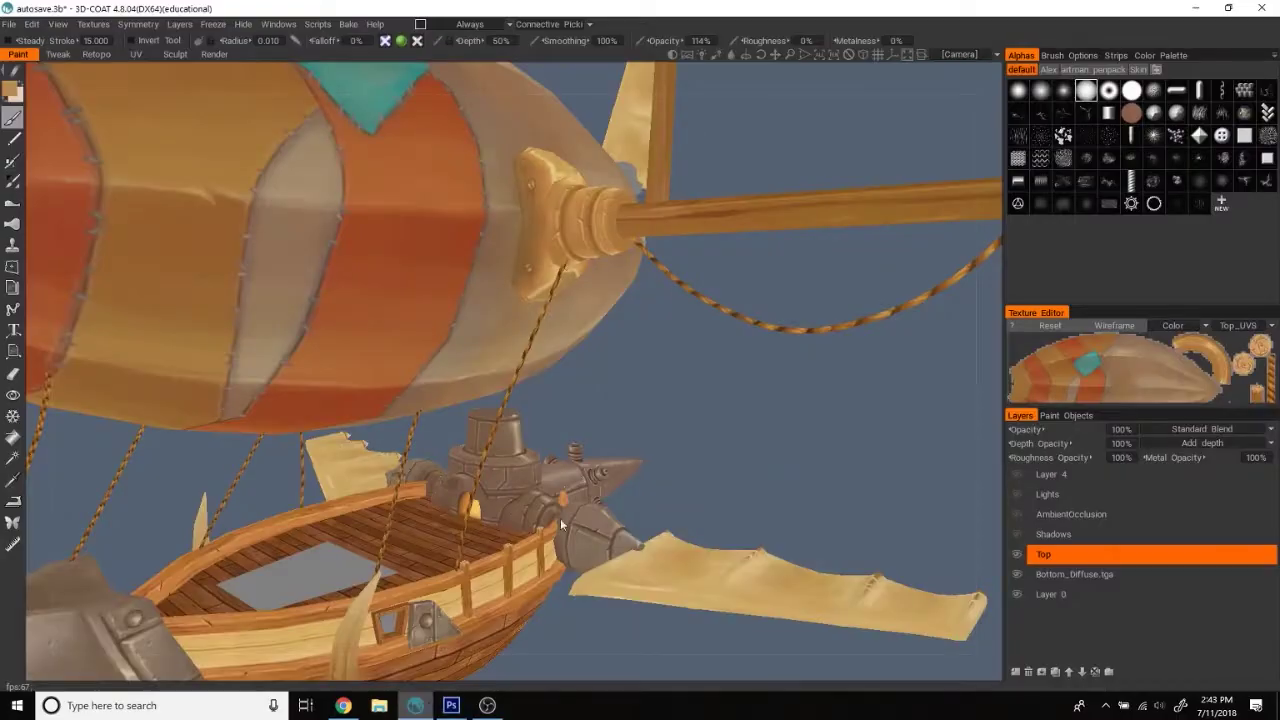
Orbit and zoom around the airship's rope rigging and gondola, then return to Photoshop.
left_click_drag(671, 454, 805, 434)
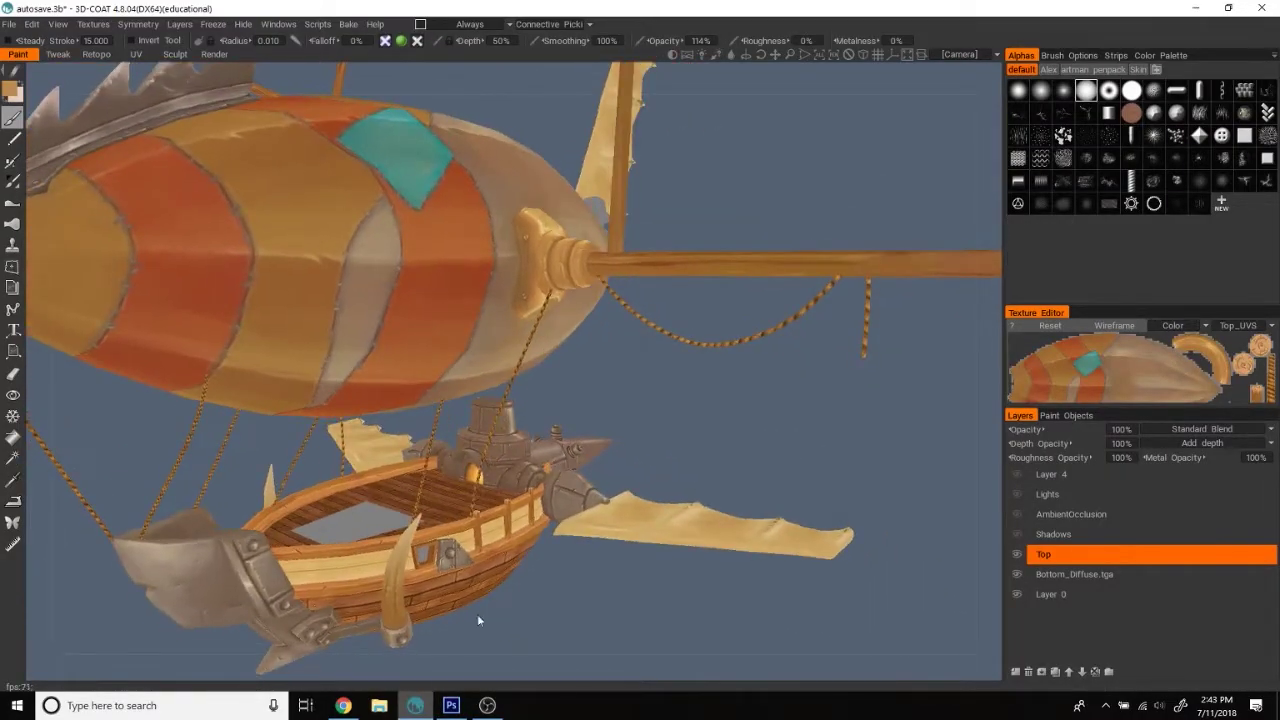
scroll(883, 424, "up", 3)
mouse_move(883, 424)
left_mouse_down()
mouse_move(842, 449)
mouse_move(869, 423)
mouse_move(983, 417)
mouse_move(833, 428)
left_mouse_up()
scroll(835, 424, "down", 5)
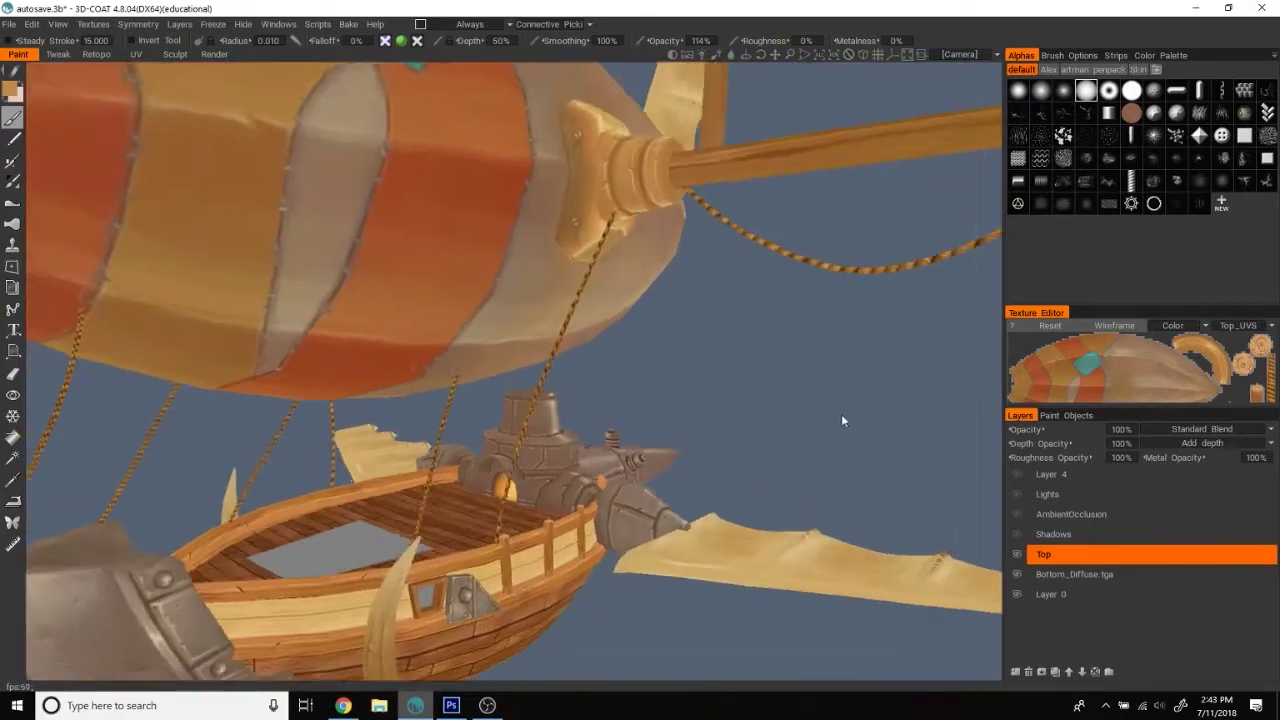
left_click(451, 705)
scroll(828, 456, "left", 2)
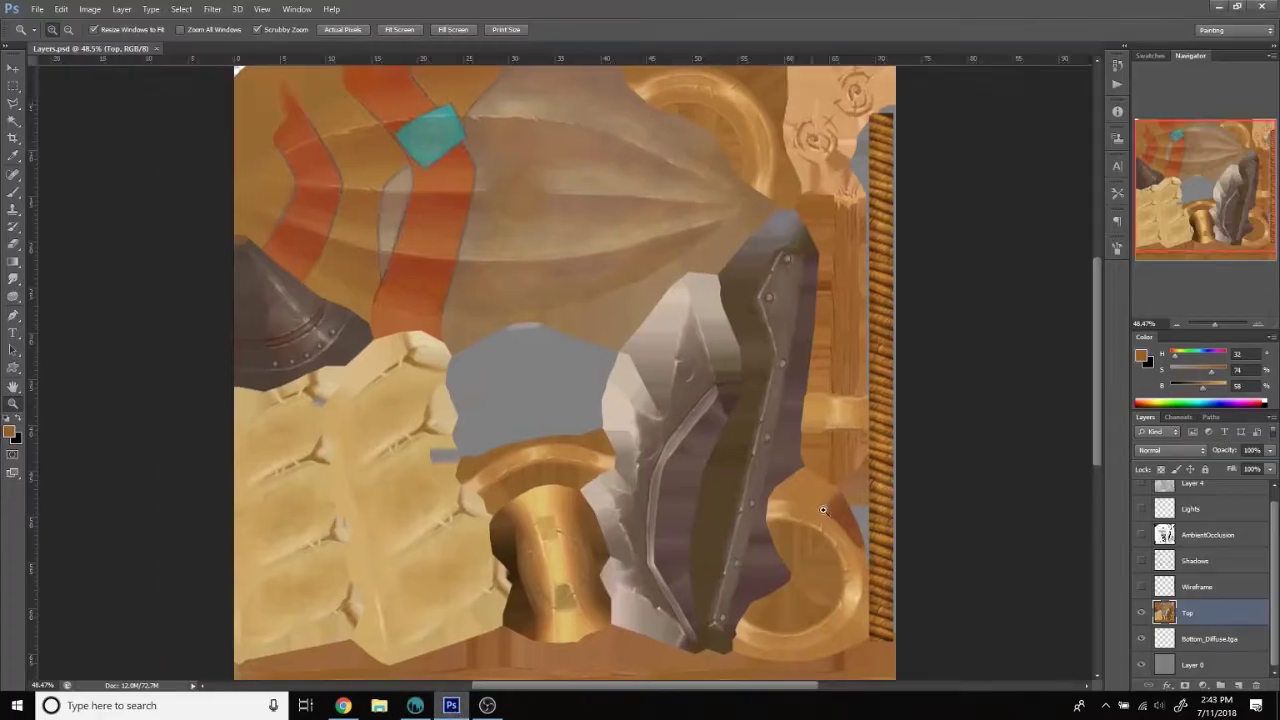
Create Layer 5 and start shortening the rope strip vertically with Free Transform.
key("v")
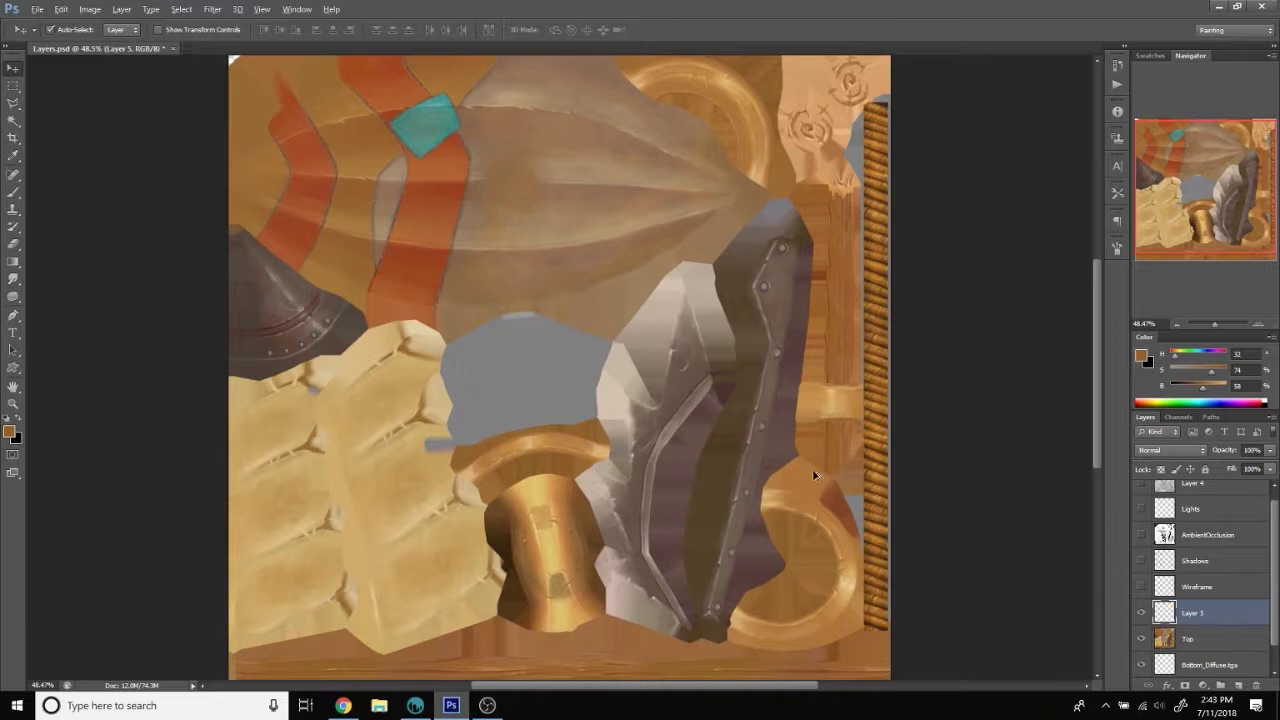
key("ctrl+shift+alt+n")
scroll(705, 472, "right", 3)
key("ctrl+t")
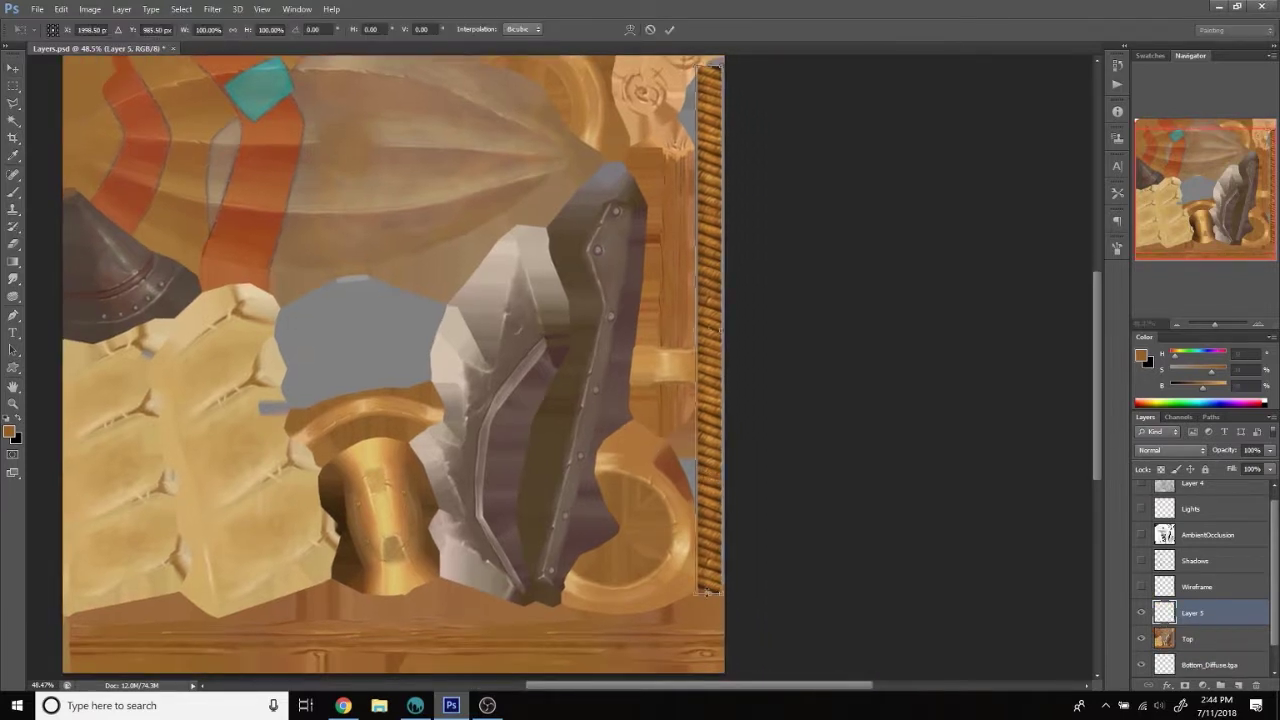
left_click_drag(710, 593, 712, 445)
key("b")
key("Escape")
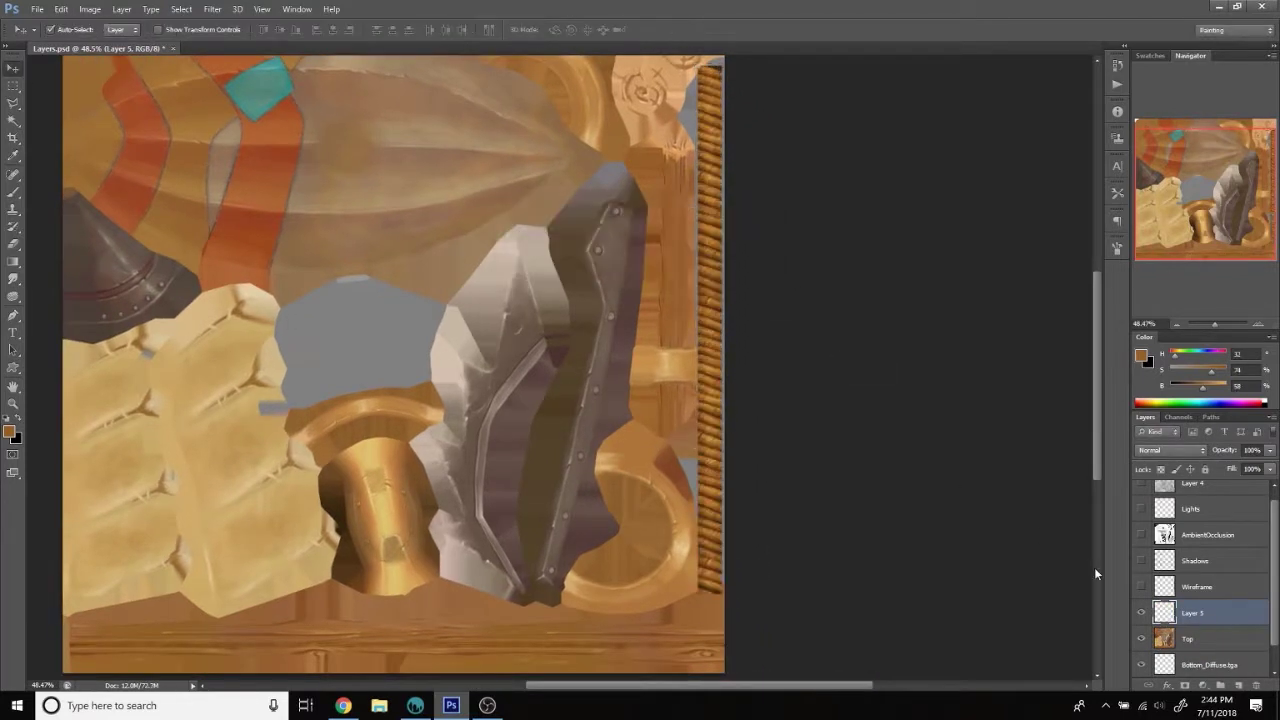
Finish shortening the rope strip against the UV wireframe and place a copy further down.
left_click(1141, 586)
left_click_drag(711, 445, 710, 405)
key("v")
left_click(572, 266)
left_click_drag(728, 195, 716, 462, "alt")
left_click(1141, 586)
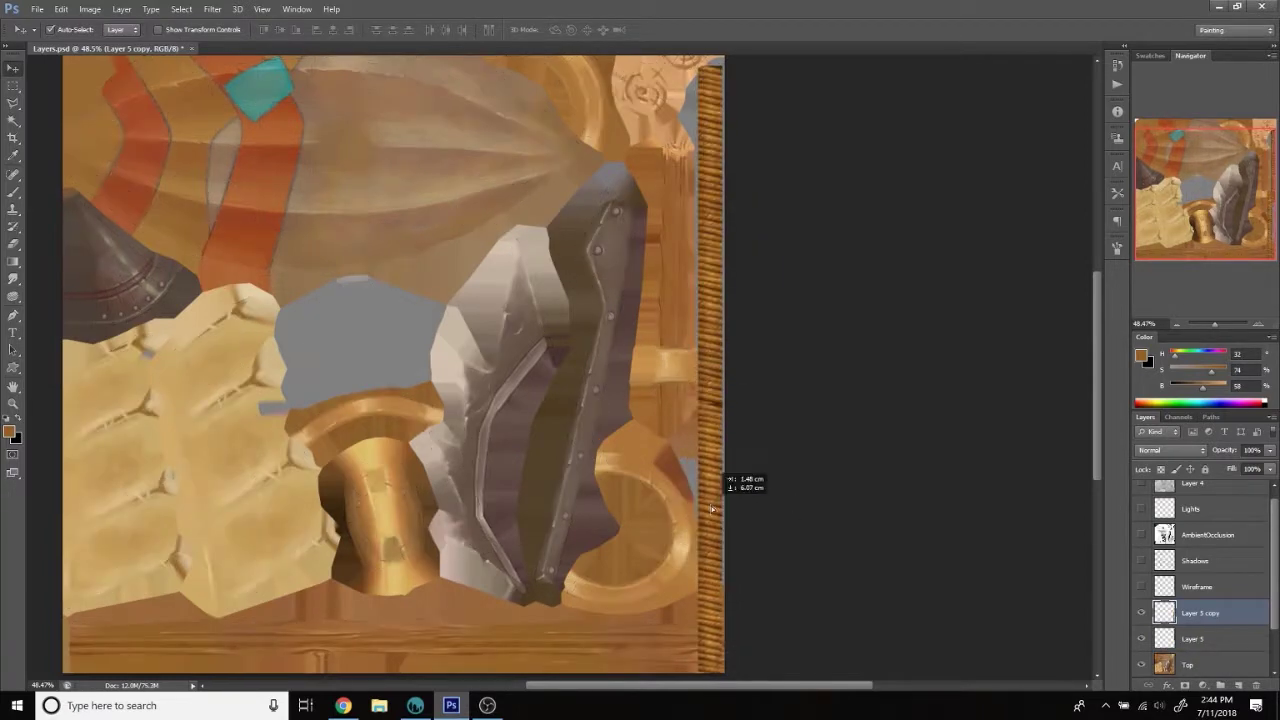
Erase overlaps on the rope copy and shift it until the seam disappears.
key("e")
scroll(690, 432, "up", 3)
scroll(690, 432, "up", 3)
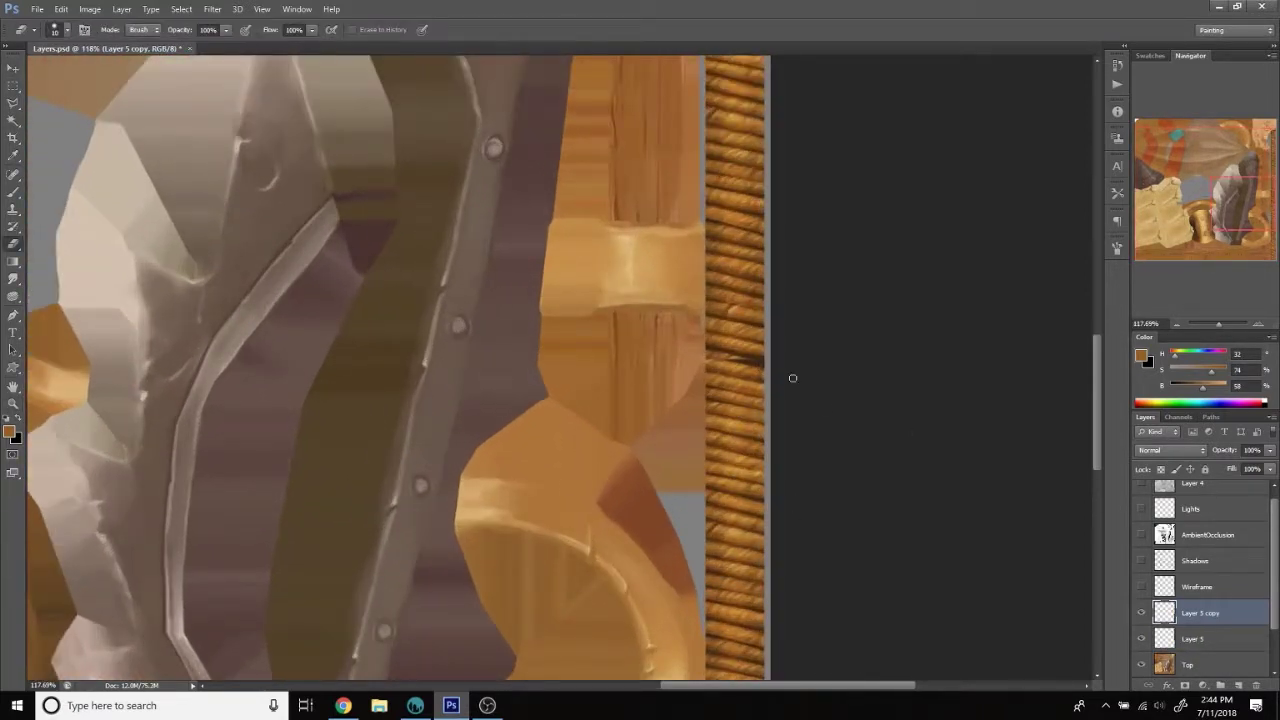
key("b")
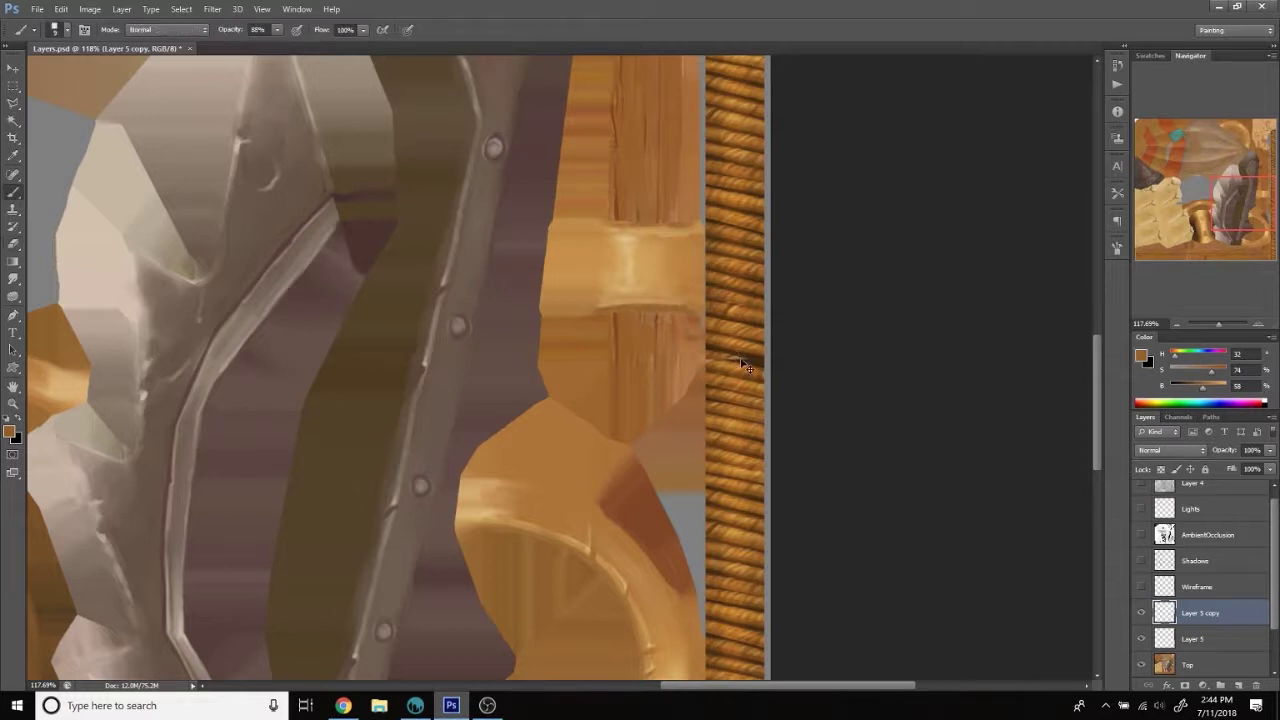
key("v")
mouse_move(789, 451)
left_mouse_down()
mouse_move(777, 483)
mouse_move(757, 461)
left_mouse_up()
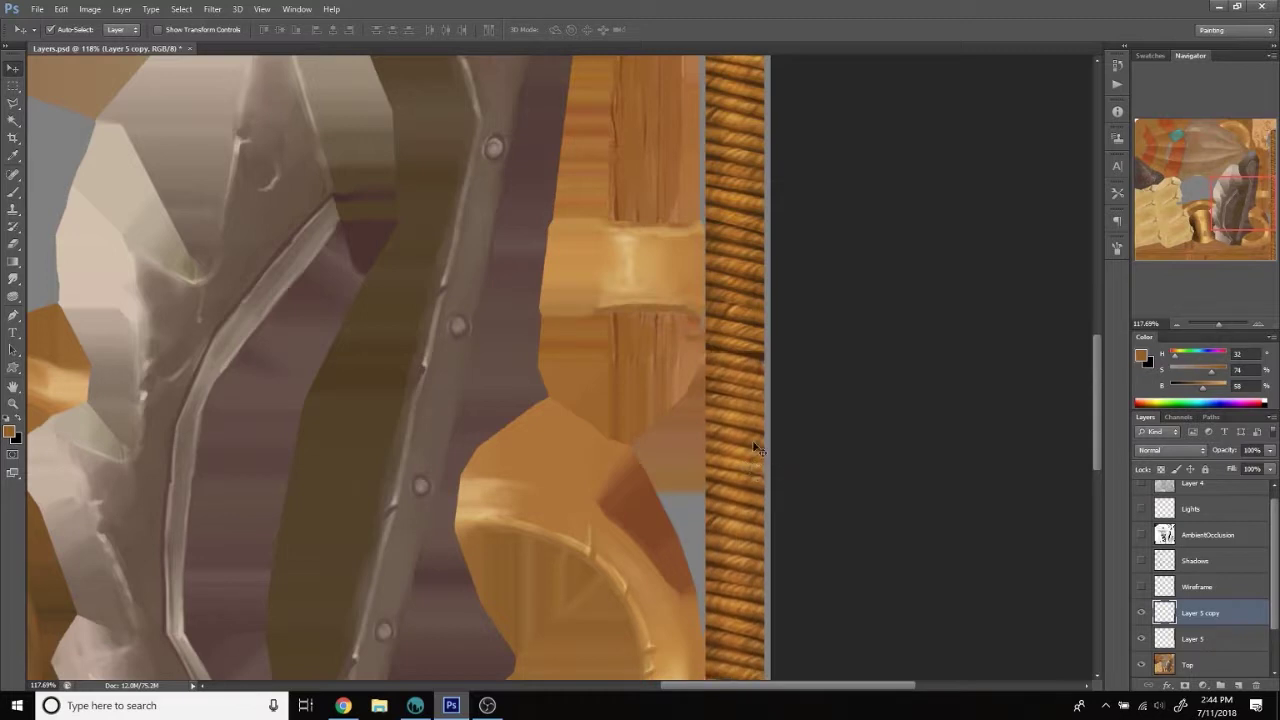
key("b")
left_click(752, 346, "alt")
Sample a lighter rope tone and merge the rope copy down with Ctrl+E.
left_click(709, 344, "alt")
key("z")
scroll(400, 370, "down", 5)
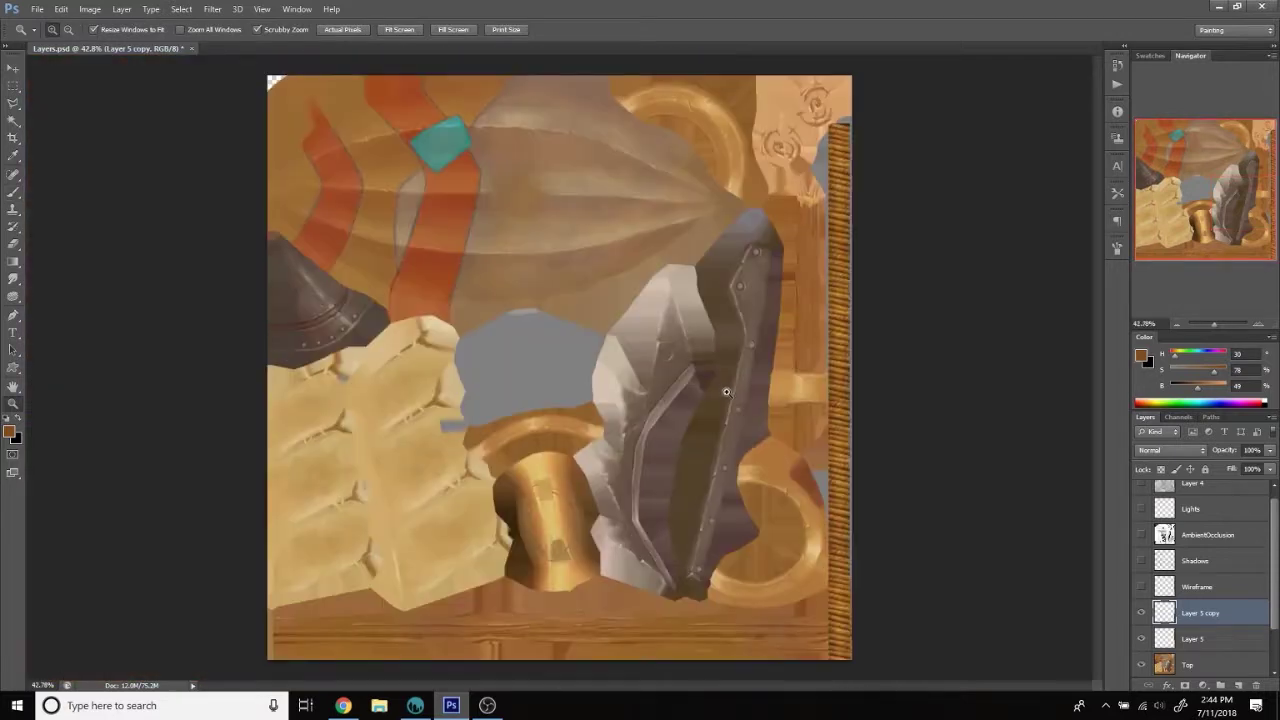
right_click(1197, 613)
key("ctrl+e")
Lighten the rope copy with Hue/Saturation, Lightness +13.
left_click(89, 11)
left_click(300, 134)
left_click_drag(957, 437, 966, 443)
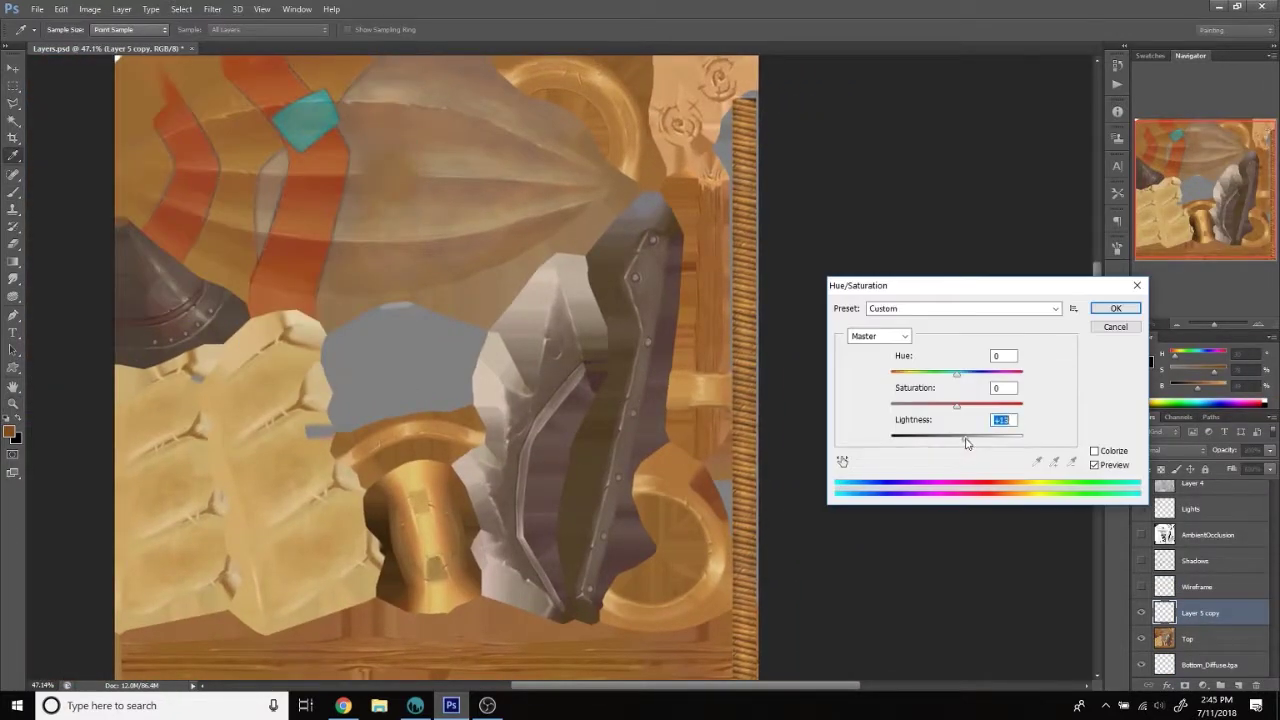
key("Return")
key("z")
scroll(783, 380, "up", 5)
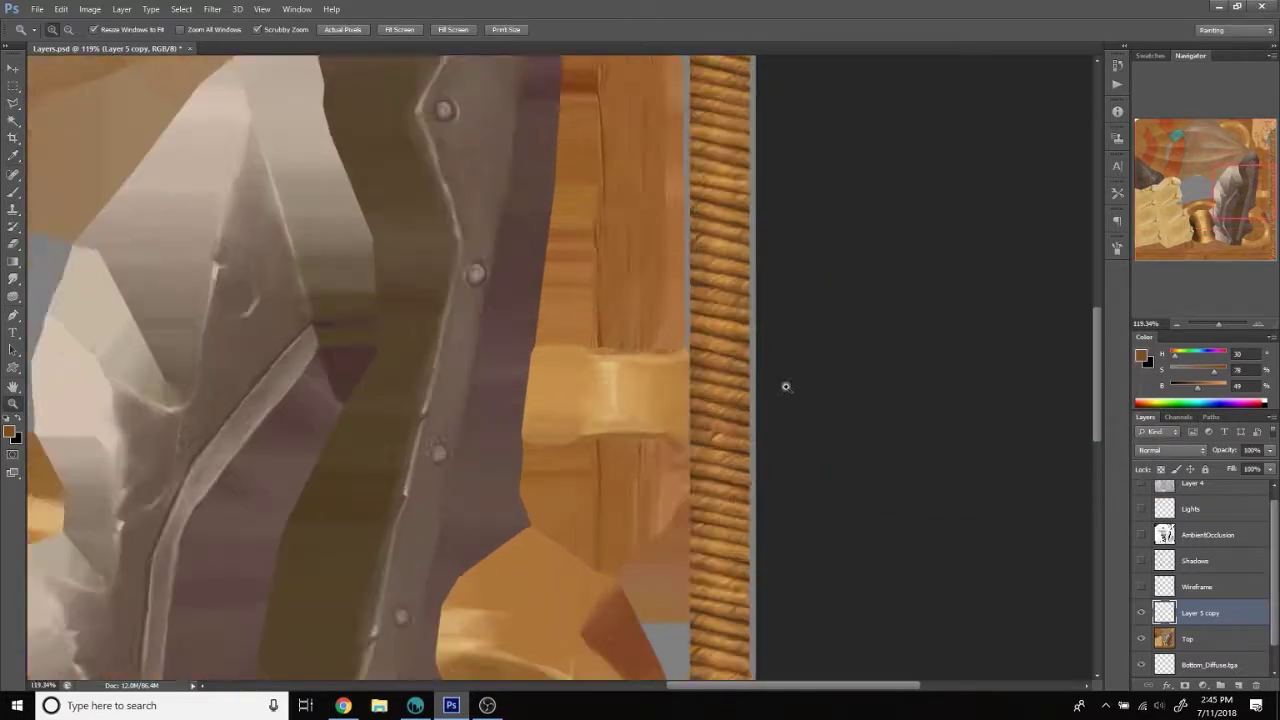
scroll(779, 393, "down", 5)
scroll(779, 393, "down", 2)
Enlarge the brush and sample a light tan painting colour.
key("b")
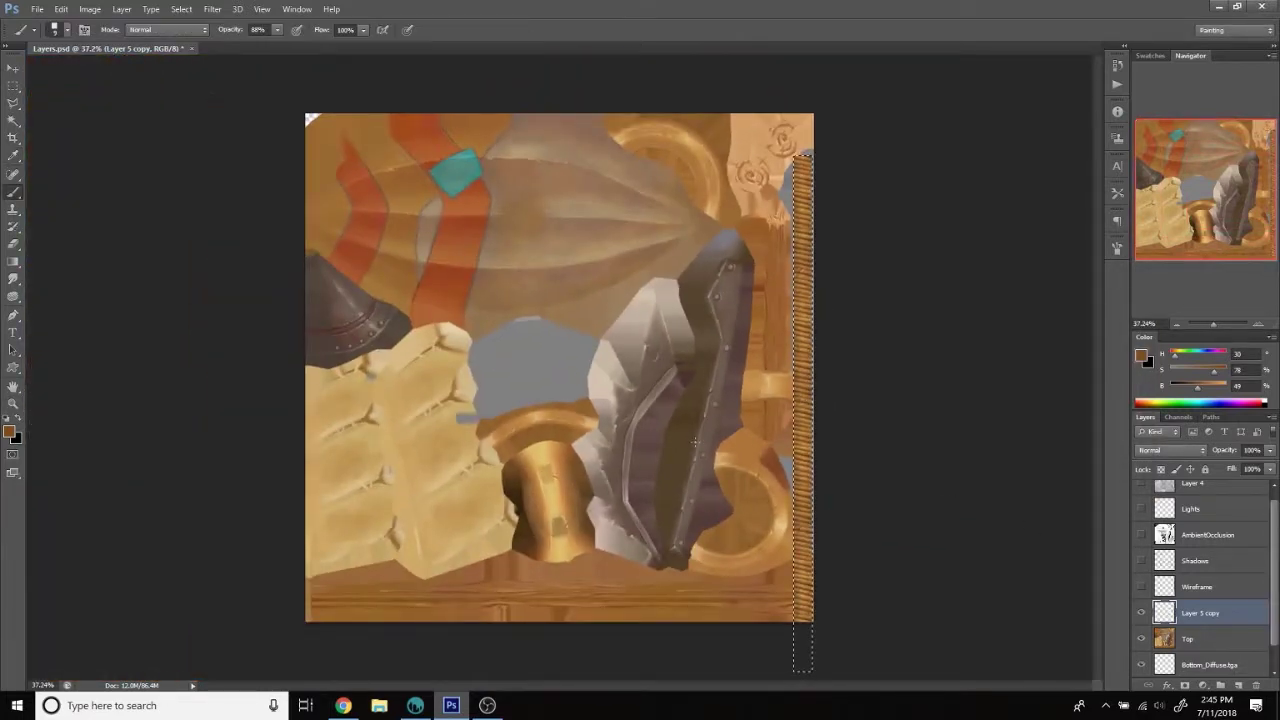
key("bracketright")
key("bracketright")
key("bracketright")
key("ctrl+d")
left_click(777, 225, "alt")
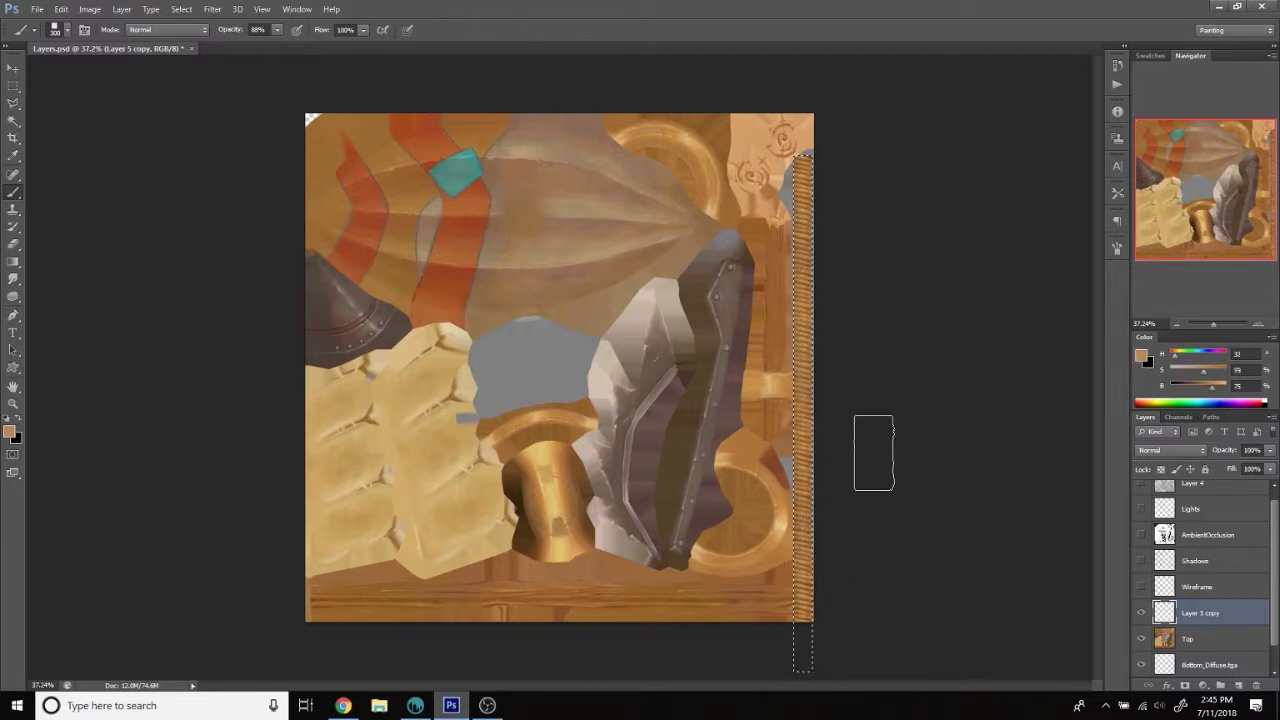
key("z")
scroll(776, 420, "up", 2)
scroll(776, 415, "up", 1)
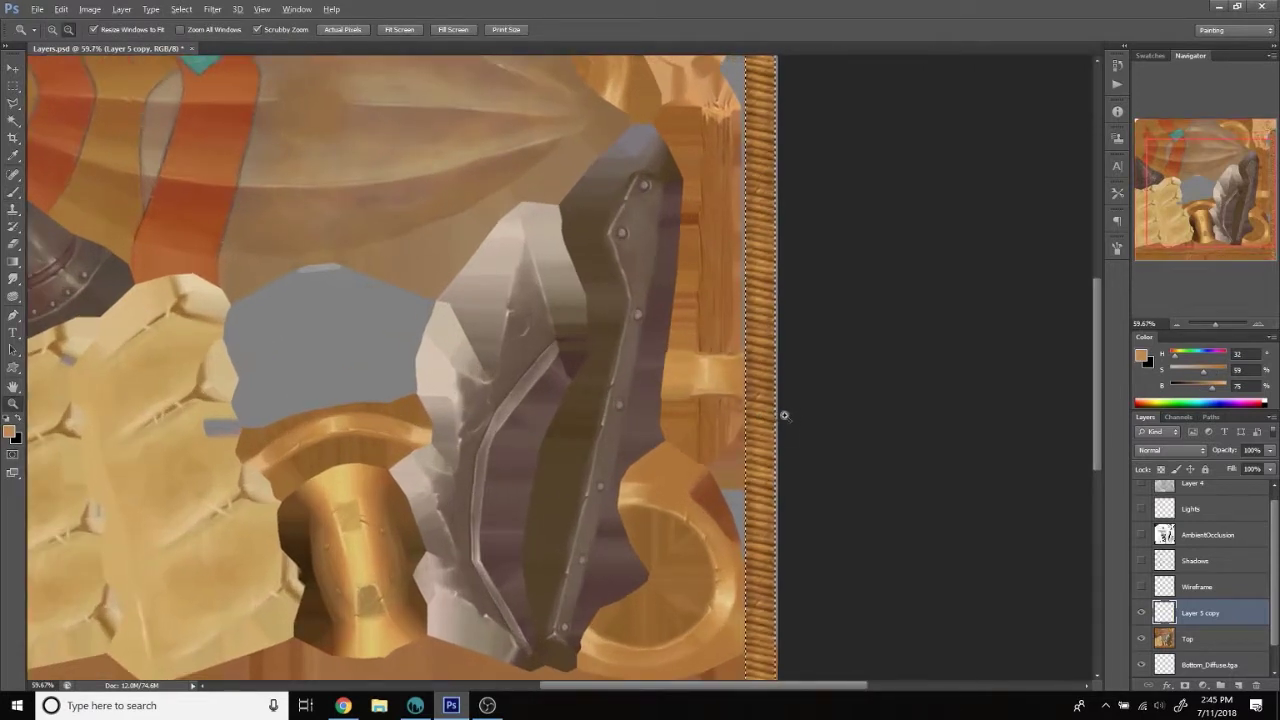
scroll(776, 423, "down", 2)
Merge Layer 5 copy down into the Top layer and switch to 3D-Coat.
right_click(1189, 609)
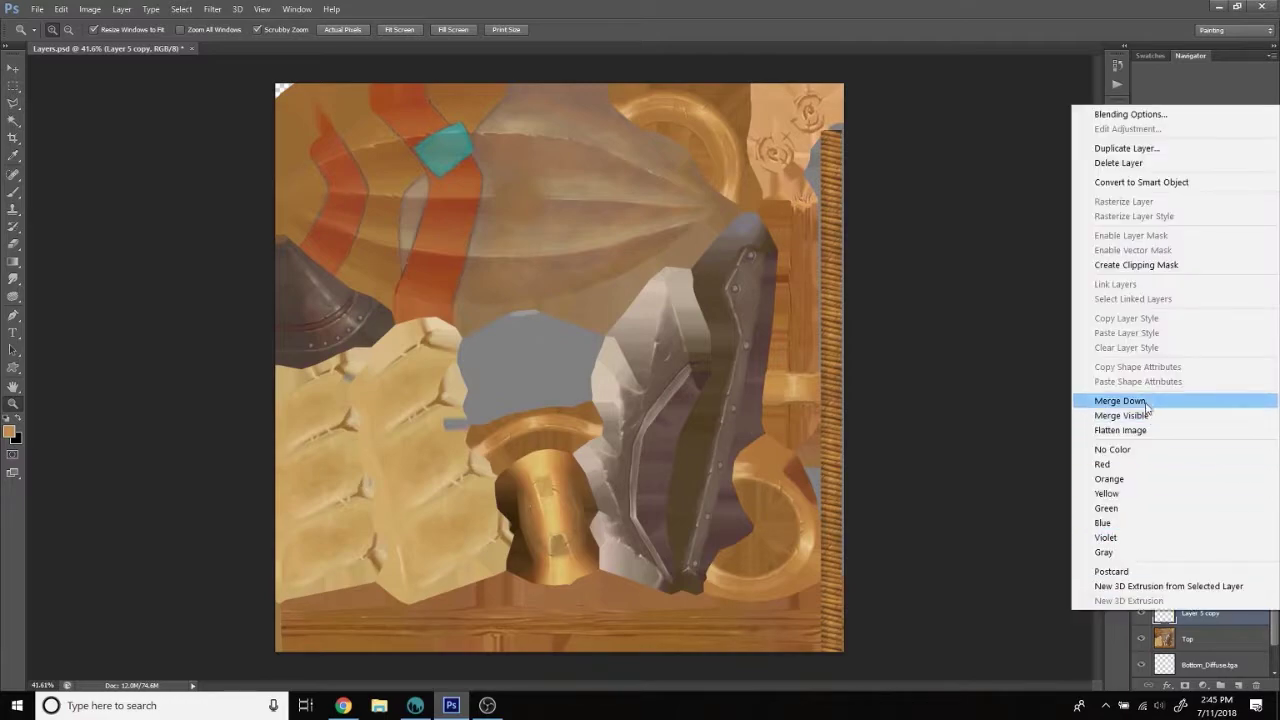
left_click(1150, 414)
left_click(418, 708)
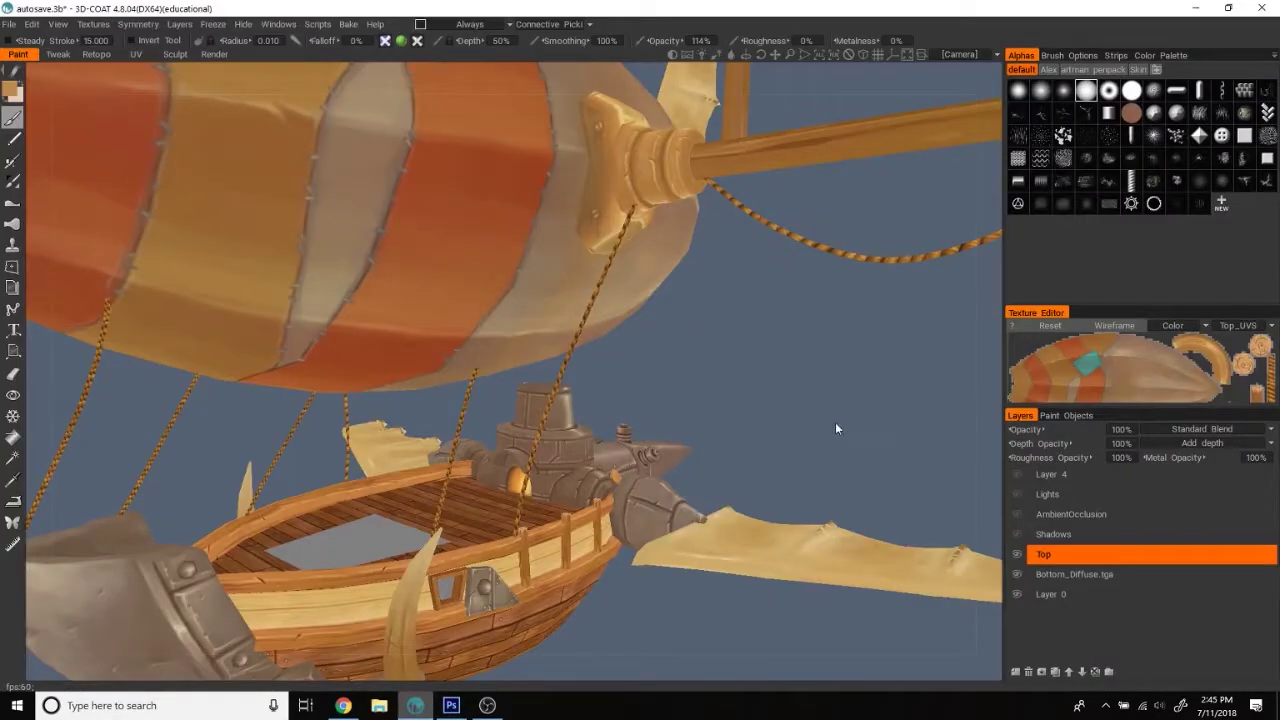
Orbit the airship in 3D-Coat to check the ropes, then zoom Photoshop onto the rope strip.
mouse_move(828, 454)
left_mouse_down()
mouse_move(848, 419)
mouse_move(810, 432)
mouse_move(908, 417)
left_mouse_up()
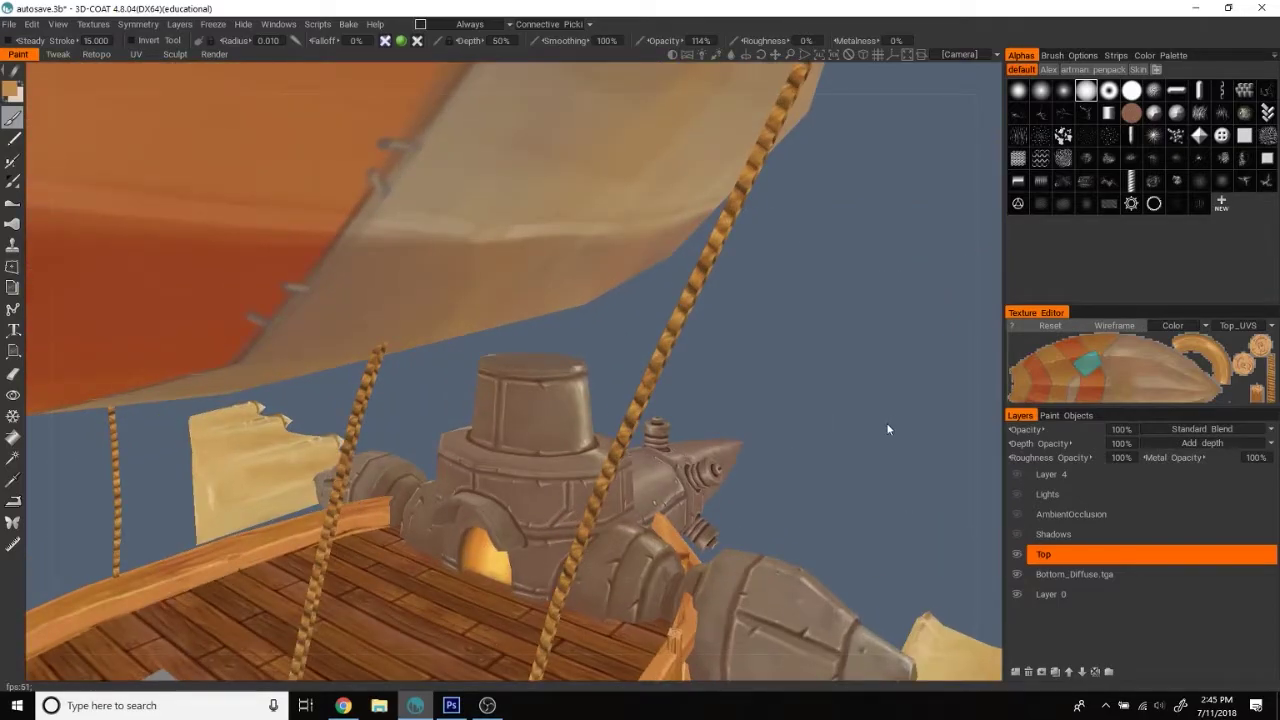
left_click(451, 705)
scroll(652, 409, "up", 2)
mouse_move(652, 409)
left_mouse_down()
mouse_move(611, 413)
mouse_move(592, 470)
mouse_move(600, 505)
left_mouse_up()
left_click_drag(339, 422, 380, 422)
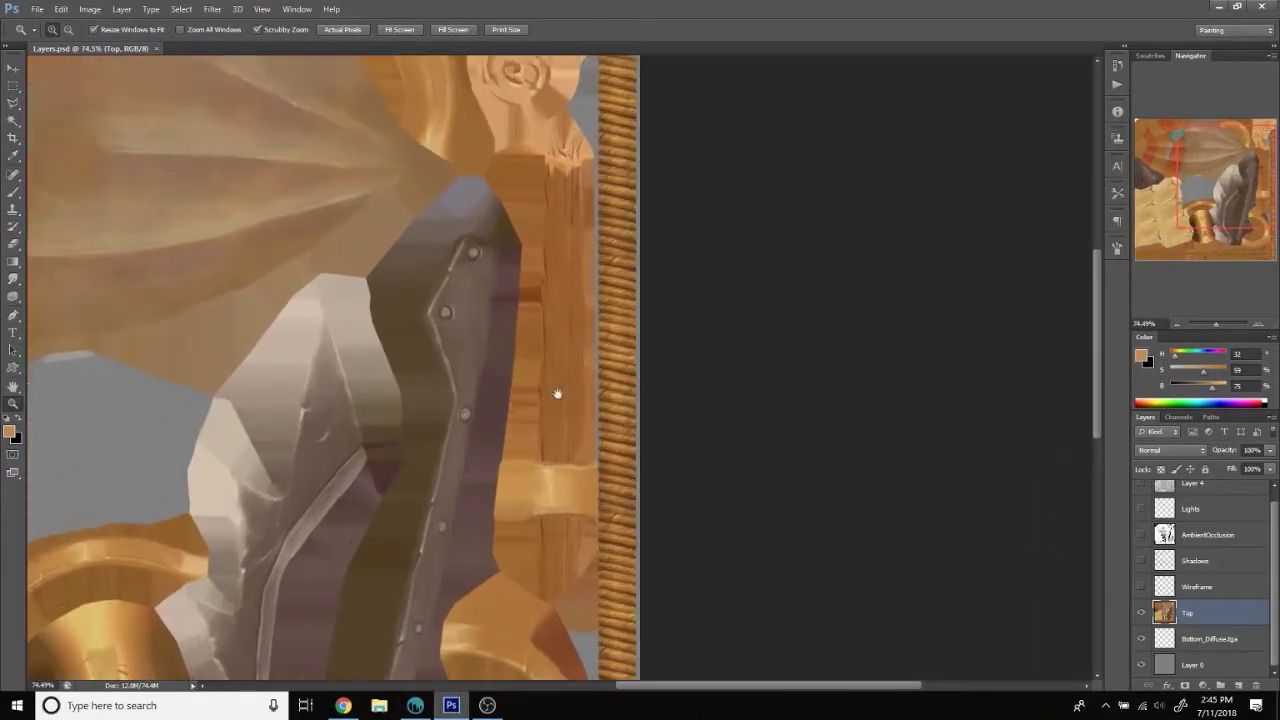
Paste the rope strip onto a new layer, nudge it left, and flip a duplicate horizontally.
key("v")
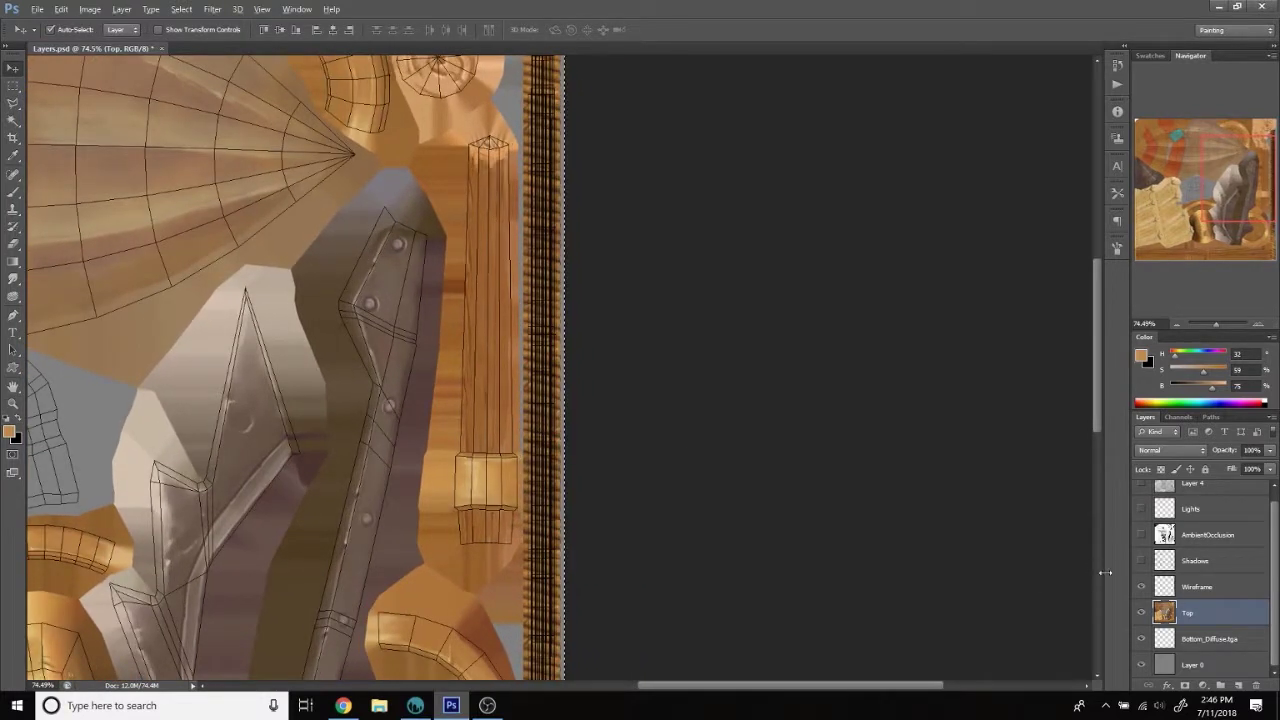
key("ctrl+v")
key("shift+Left")
key("shift+Left")
left_click(1140, 583)
key("alt+shift+Right")
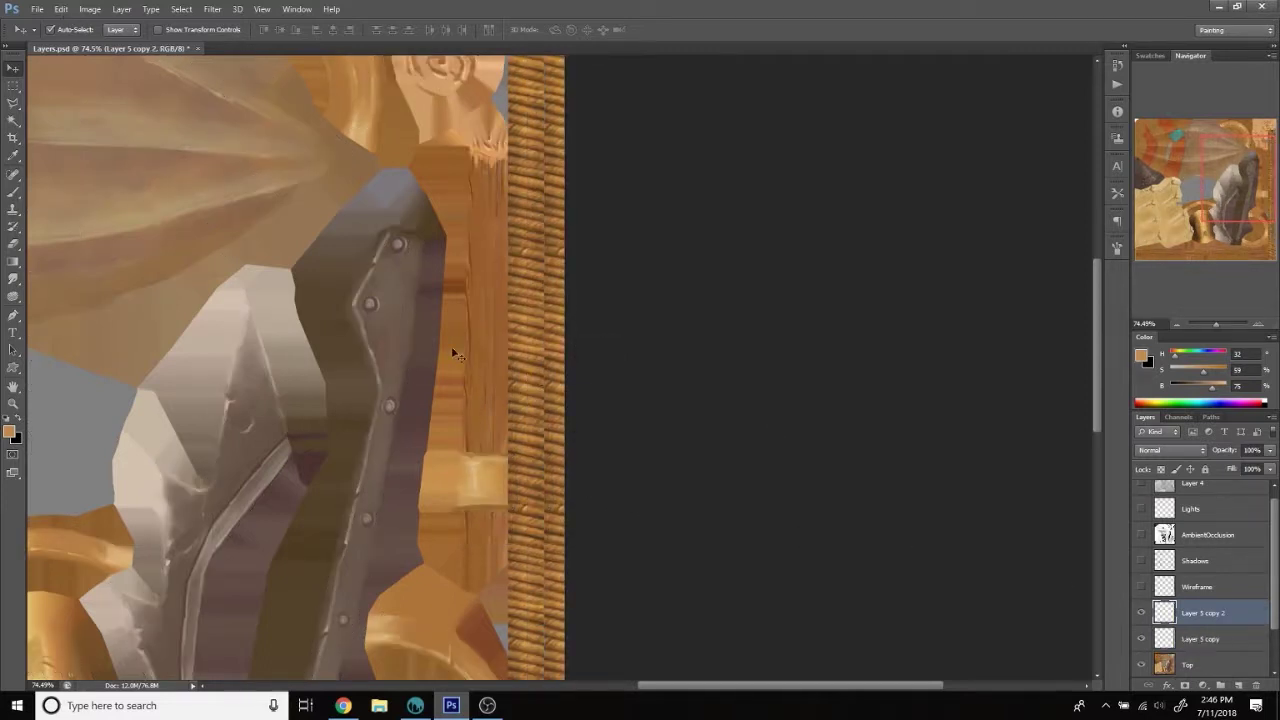
left_click(61, 9)
left_click(300, 452)
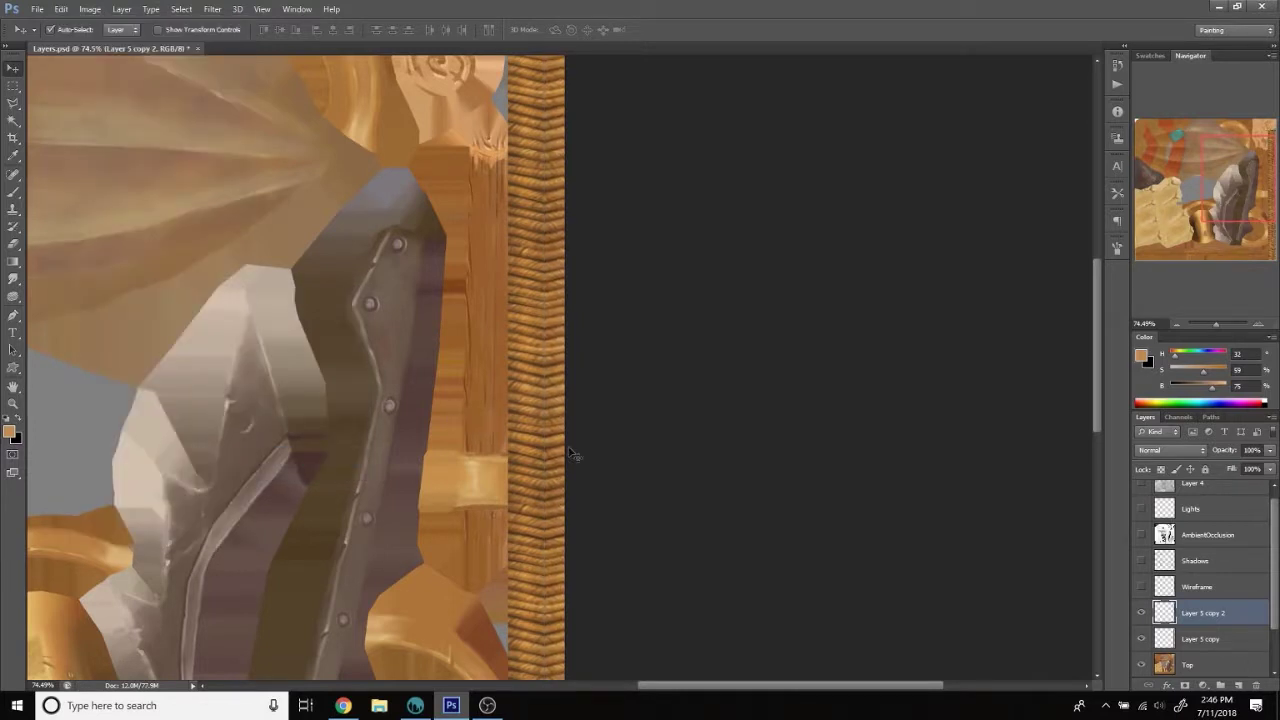
left_click(1141, 587)
left_click(1141, 587)
key("z")
left_click(463, 323, "alt")
Delete the extra rope copy and trim the strip's bottom end with a marquee selection.
right_click(1193, 618)
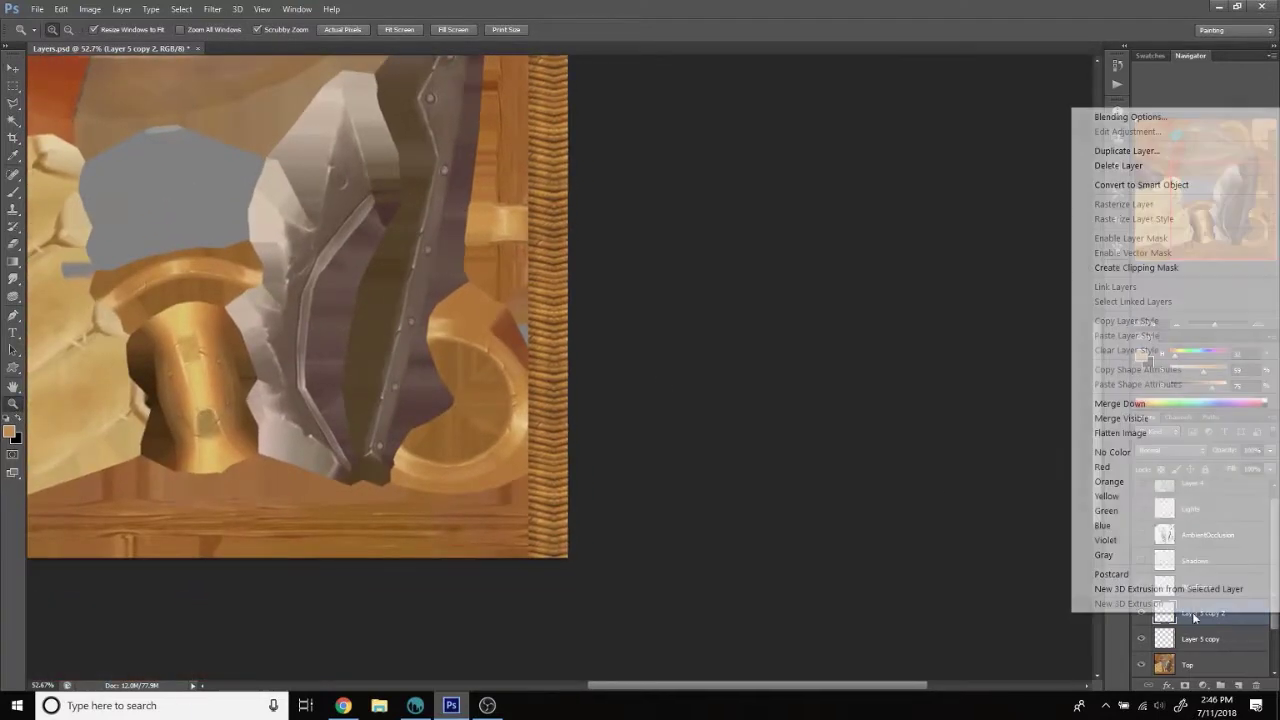
key("Escape")
key("Delete")
left_click(1141, 587)
key("m")
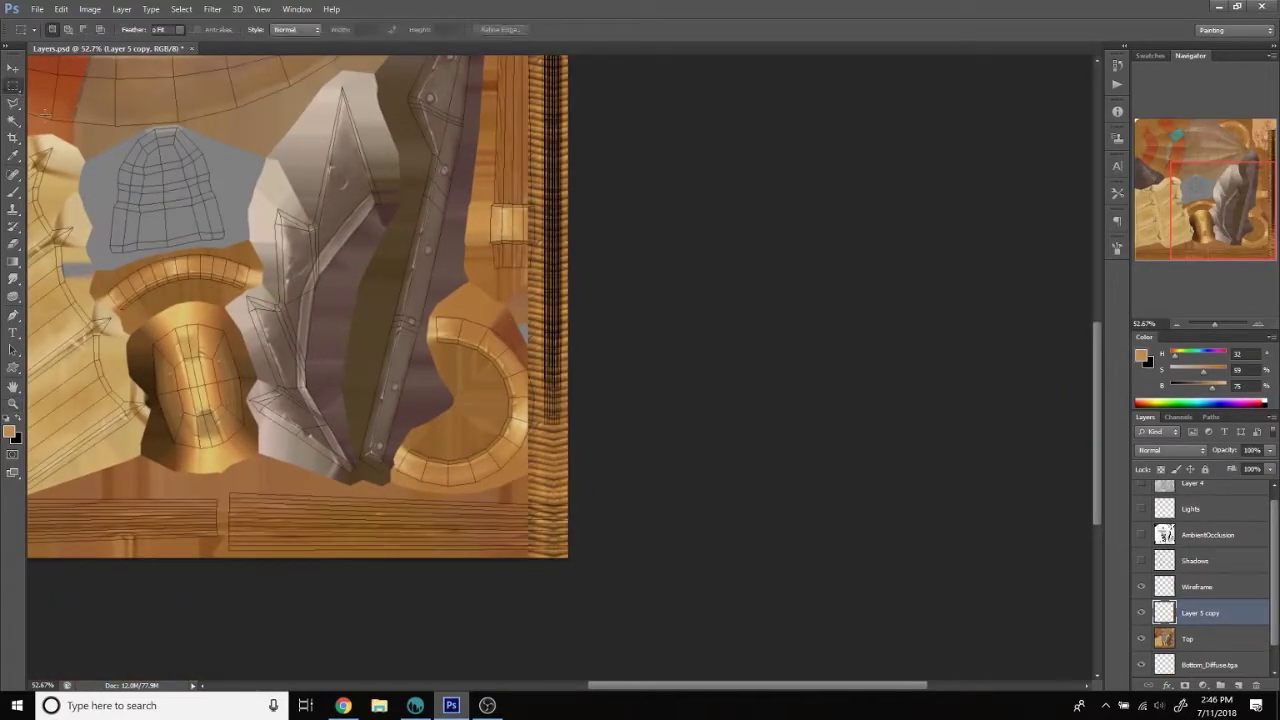
left_click_drag(511, 491, 572, 560)
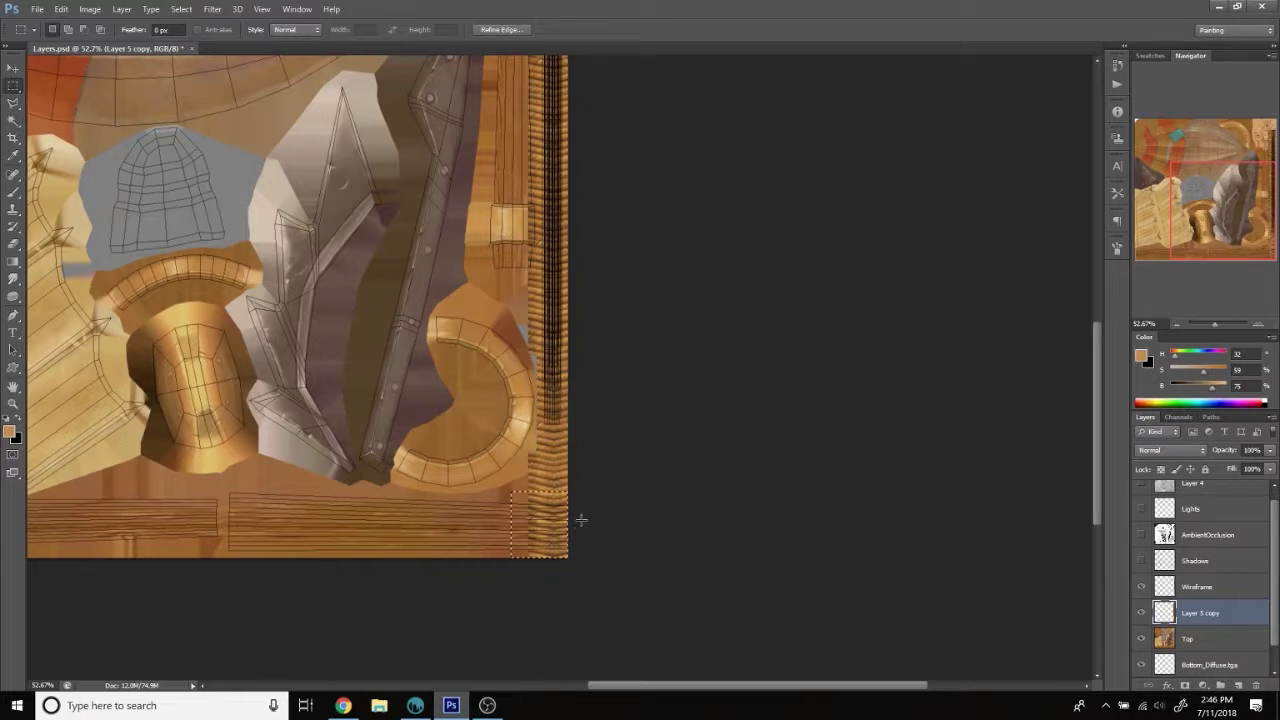
left_click(609, 477)
scroll(605, 400, "up", 5)
left_click_drag(518, 145, 553, 513)
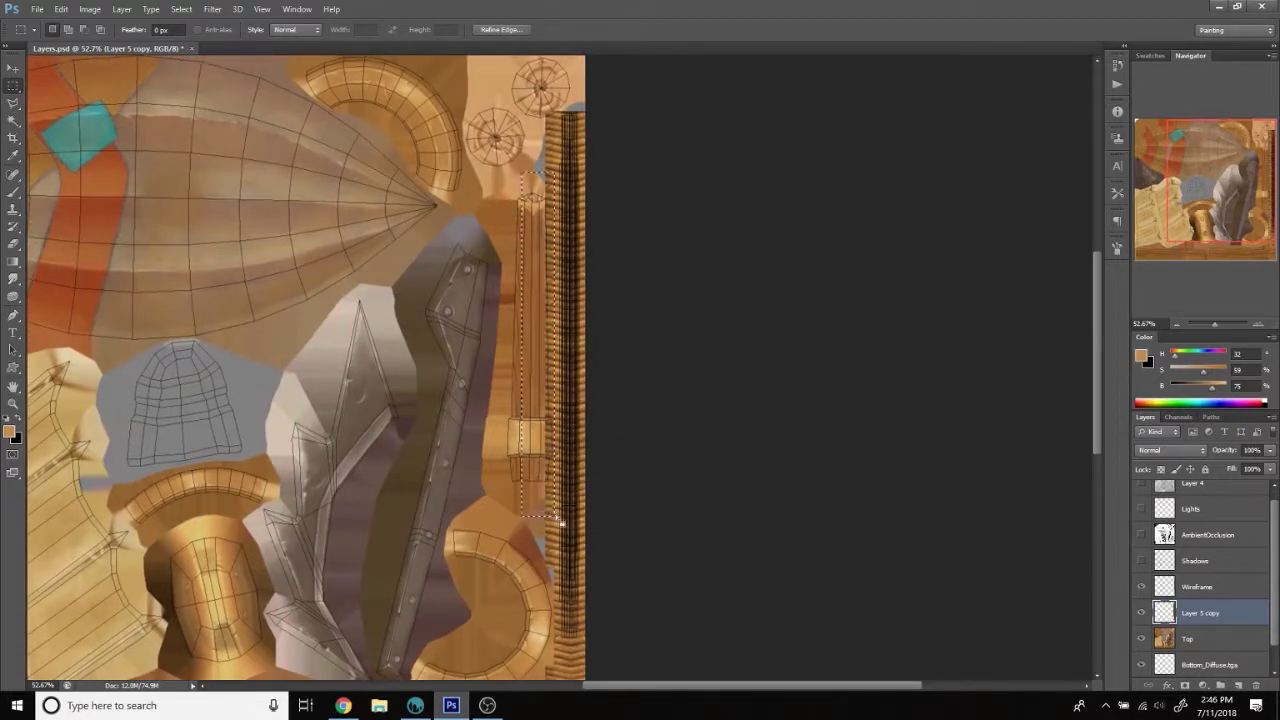
key("Delete")
key("ctrl+d")
Select the strip's top end and preview Levels with midtones raised to 1.32.
left_click_drag(530, 95, 555, 118)
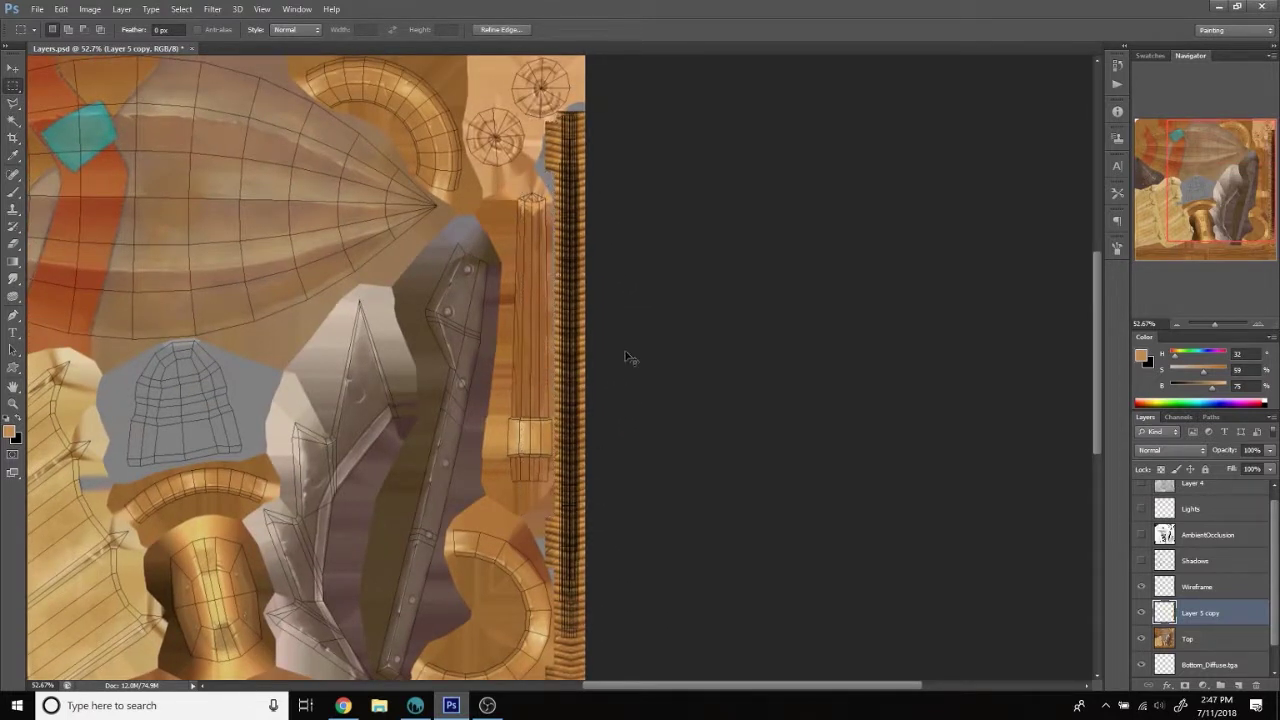
scroll(626, 306, "up", 2)
scroll(667, 537, "up", 3)
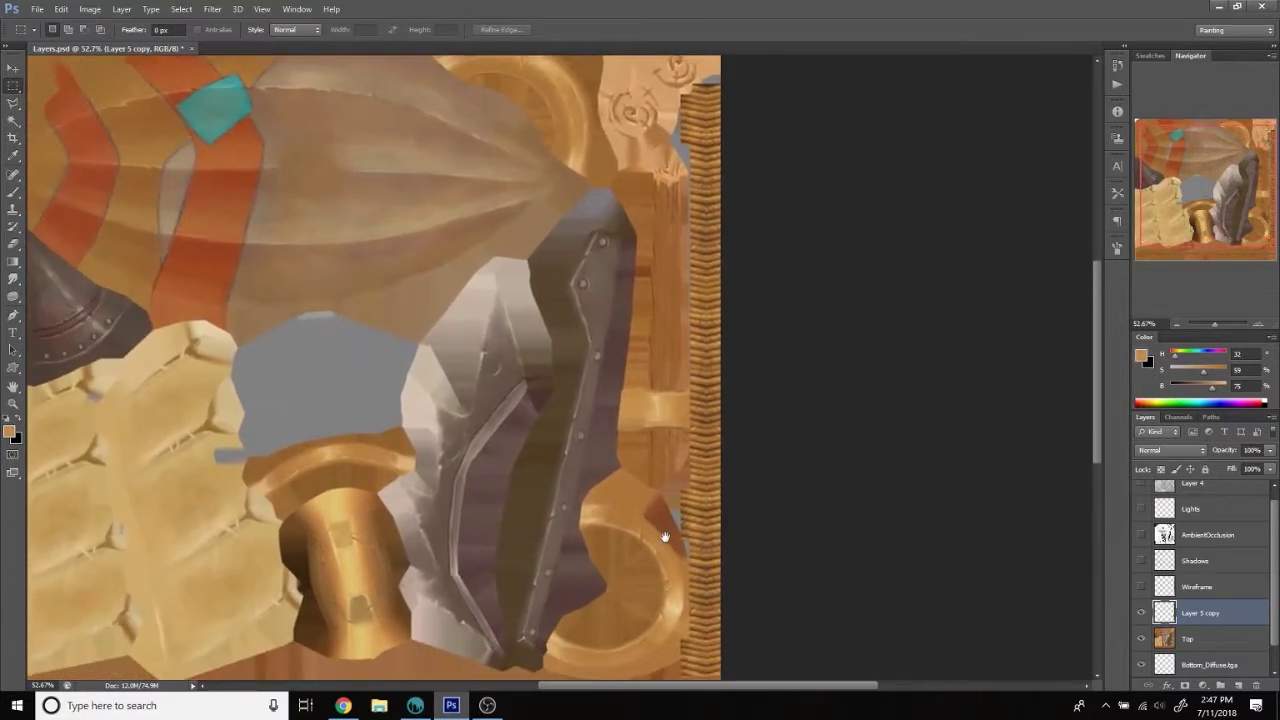
left_click_drag(667, 537, 623, 434)
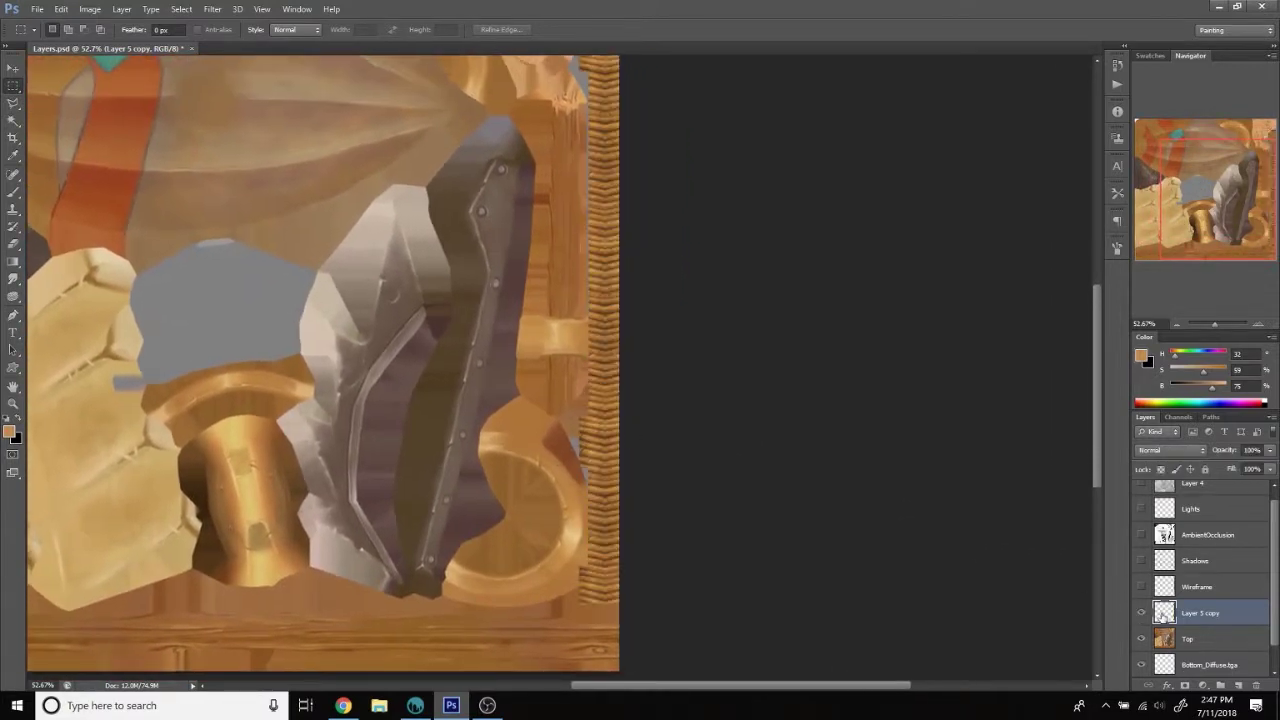
left_click(89, 9)
left_click(290, 62)
left_click_drag(990, 536, 978, 538)
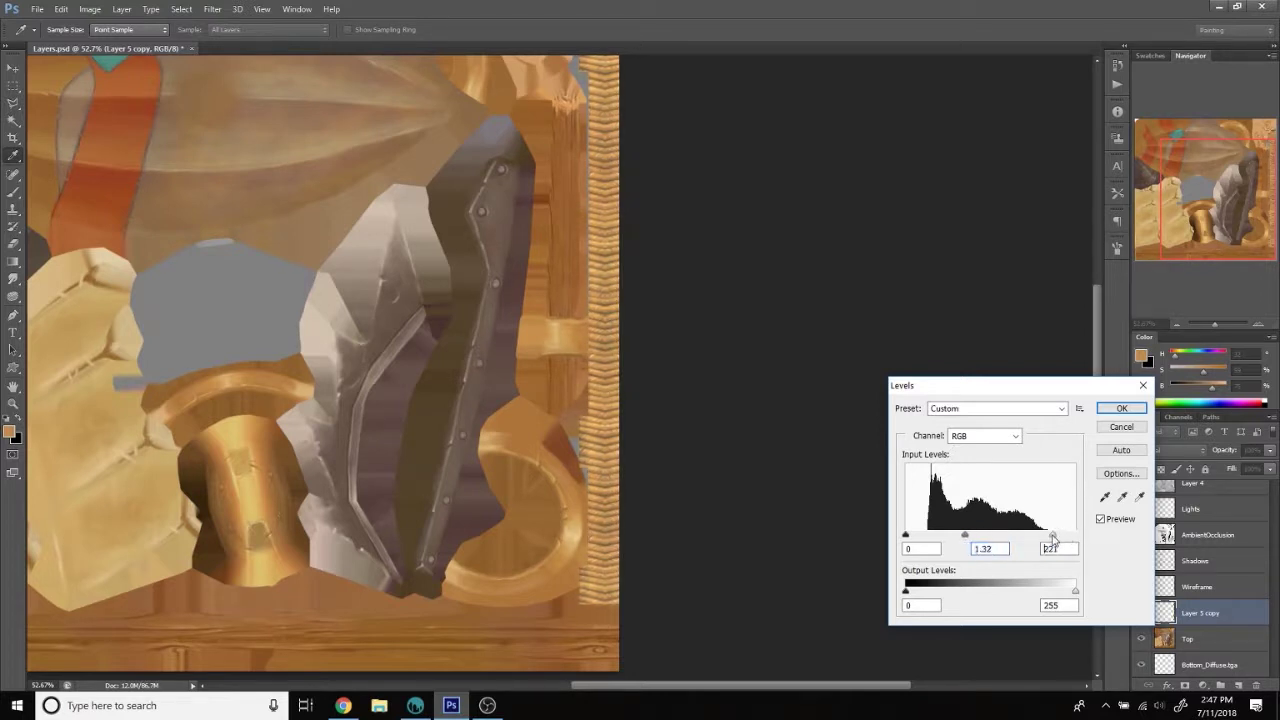
Apply the Levels change, boost saturation slightly, and merge the copy into Top.
key("Return")
key("m")
left_click(89, 9)
mouse_move(120, 125)
left_click(290, 130)
left_click_drag(956, 406, 972, 410)
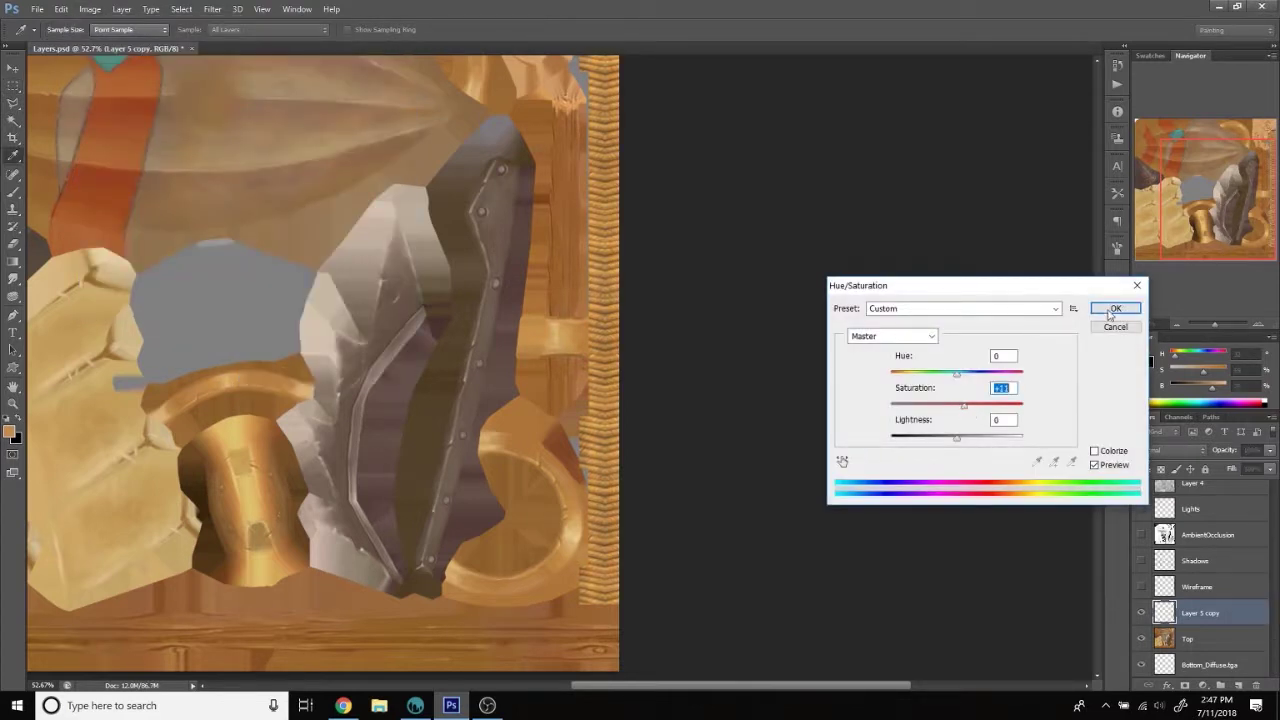
left_click(1112, 310)
key("ctrl+e")
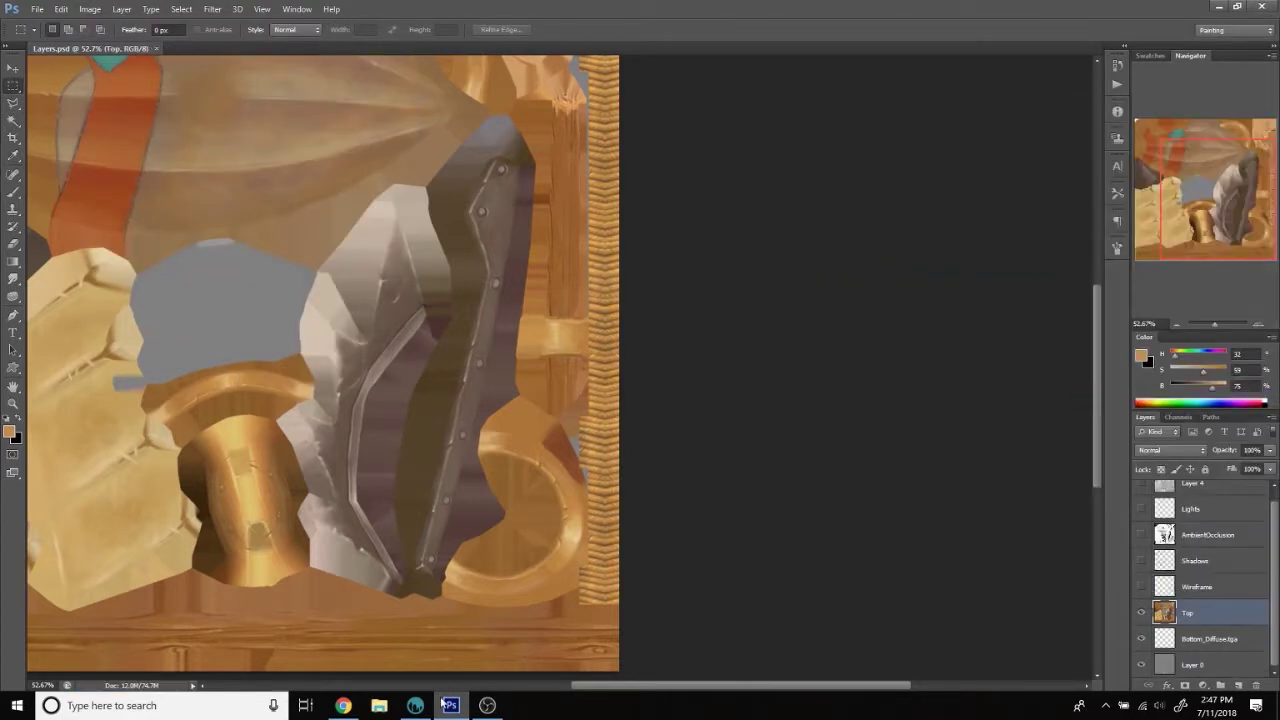
Inspect the updated texture on the airship in 3D-Coat, then return to Photoshop.
left_click(443, 704)
scroll(864, 403, "down", 3)
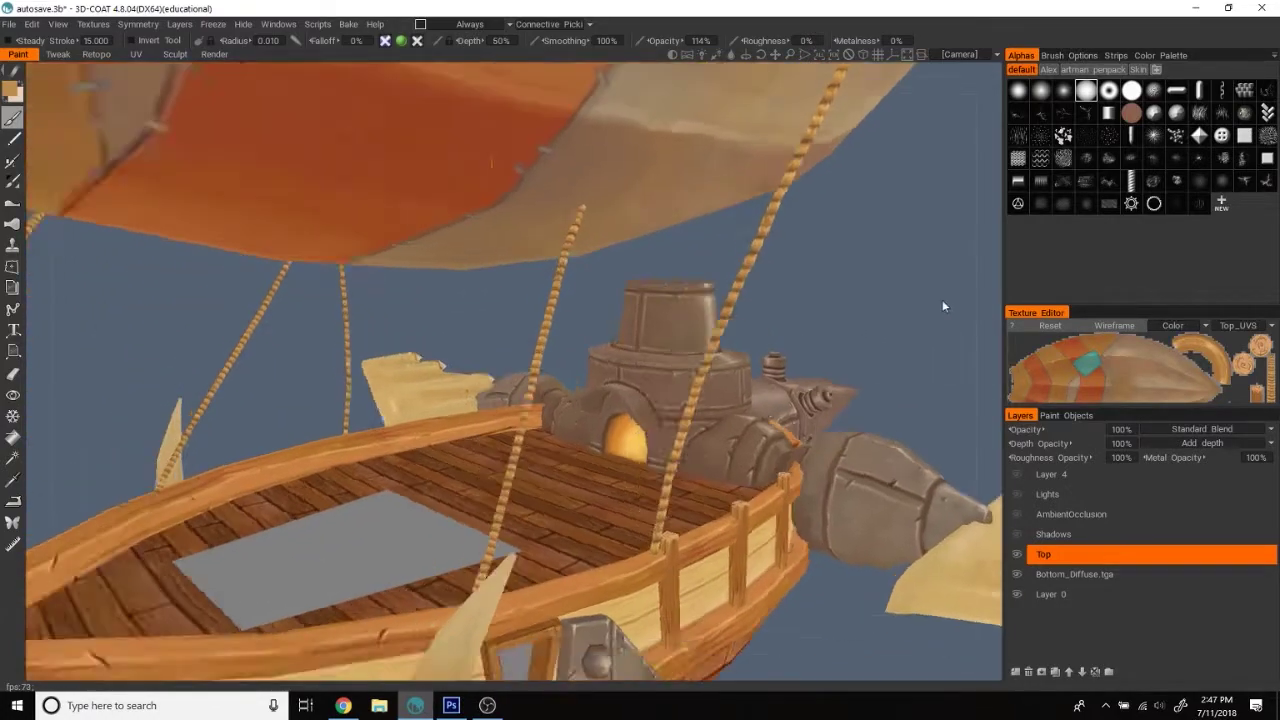
mouse_move(864, 403)
left_mouse_down()
mouse_move(753, 413)
mouse_move(854, 439)
left_mouse_up()
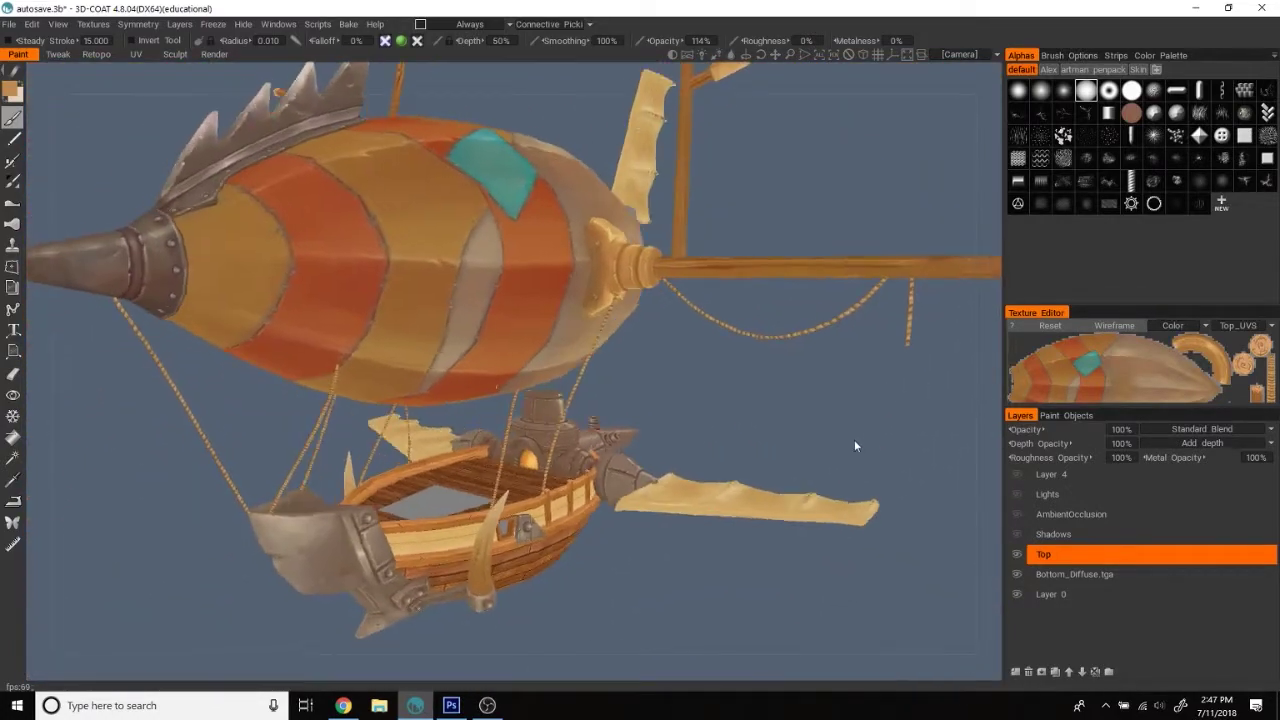
key("alt+Tab")
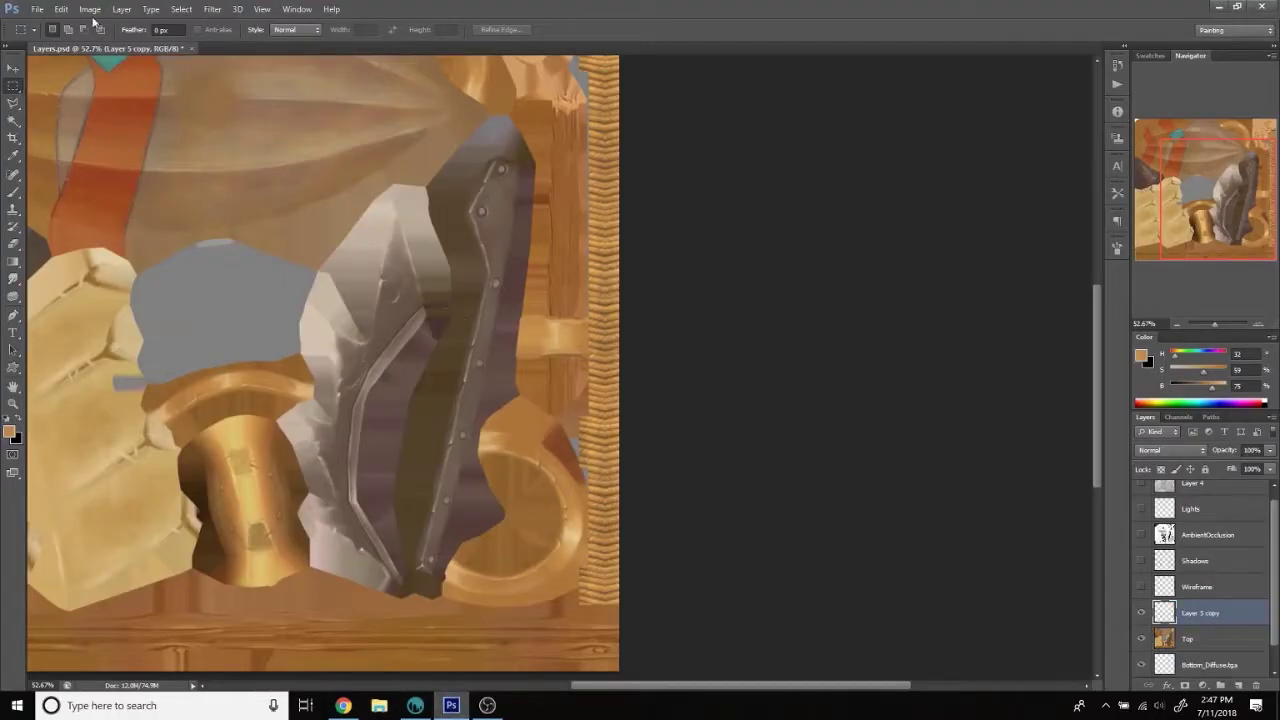
Darken the copied layer with a lowered Curves curve, merge it down, and save.
left_click_drag(1013, 375, 1012, 388)
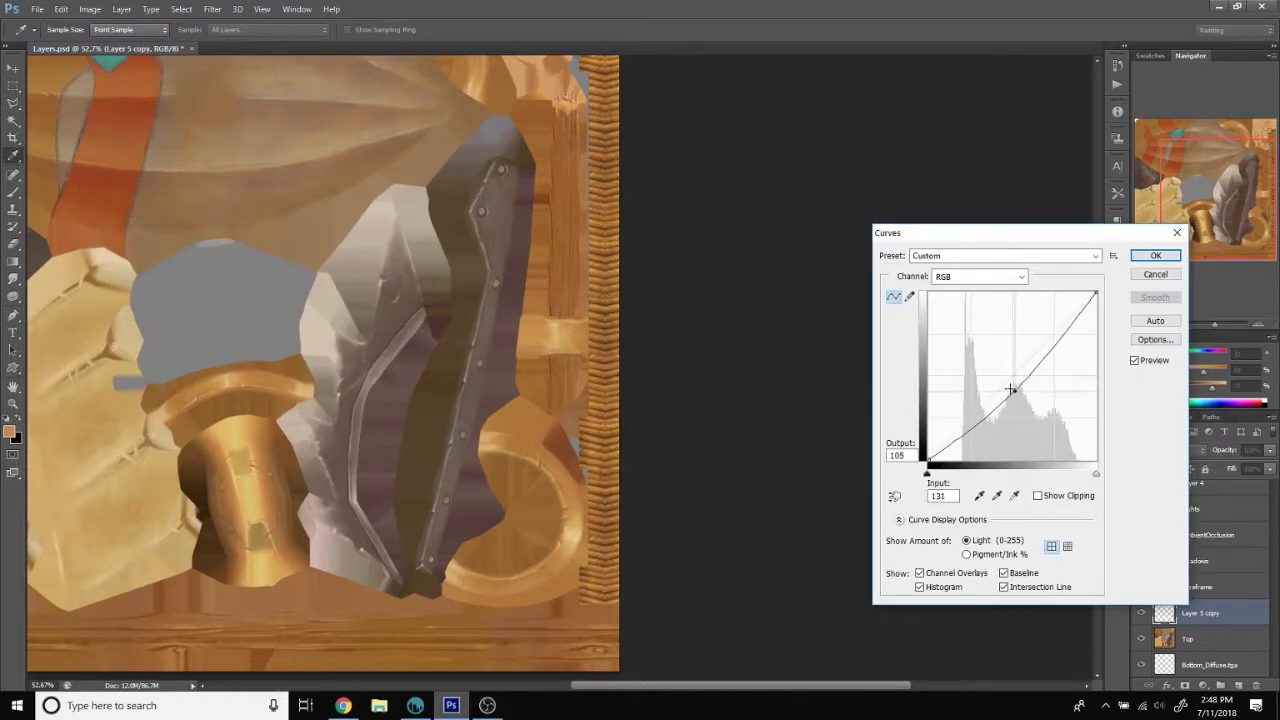
left_click(1155, 255)
key("m")
right_click(1195, 612)
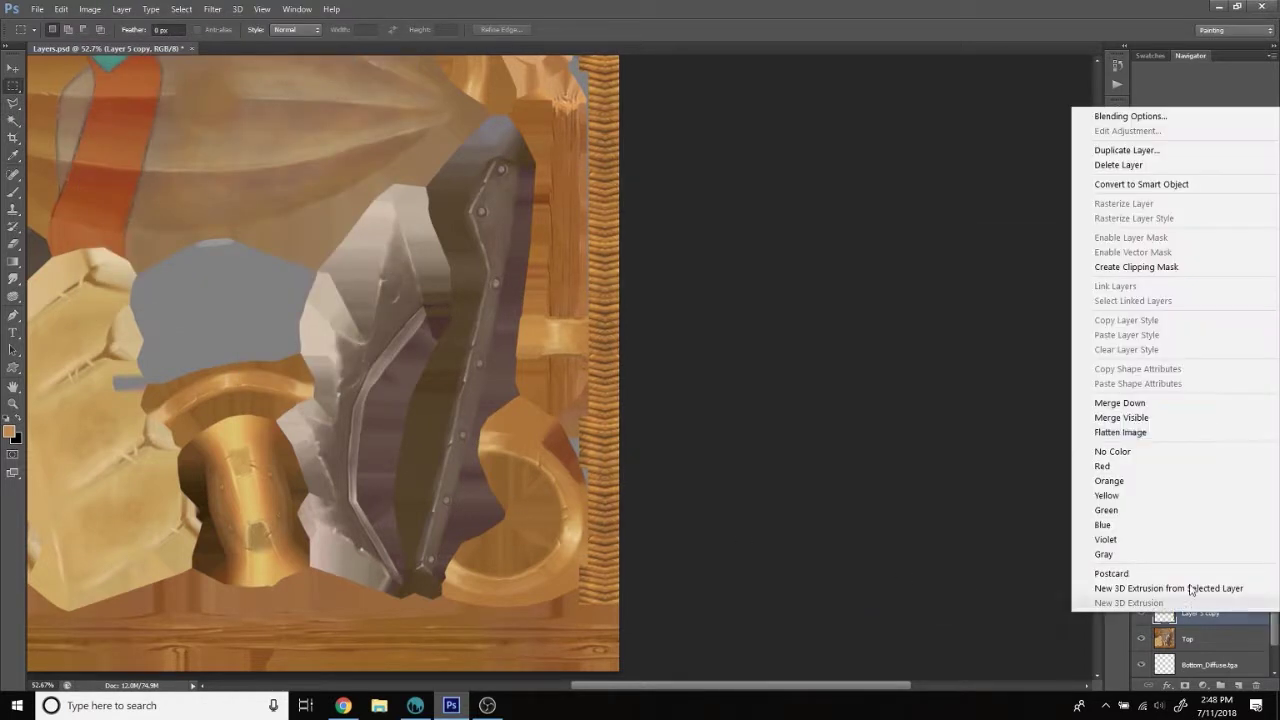
left_click(1105, 402)
key("ctrl+s")
key("alt+Tab")
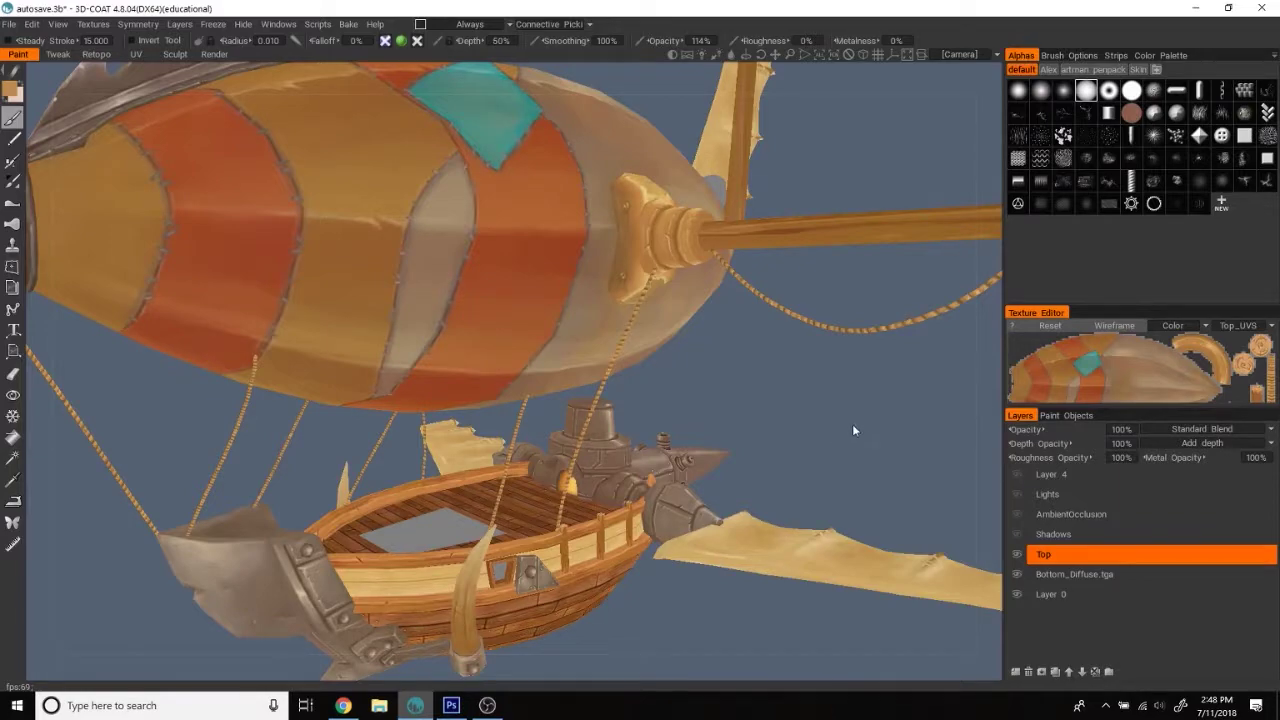
Zoom and orbit the airship twice in 3D-Coat to review the darkened texture.
scroll(854, 430, "up", 5)
mouse_move(789, 402)
left_mouse_down()
mouse_move(875, 400)
mouse_move(860, 412)
left_mouse_up()
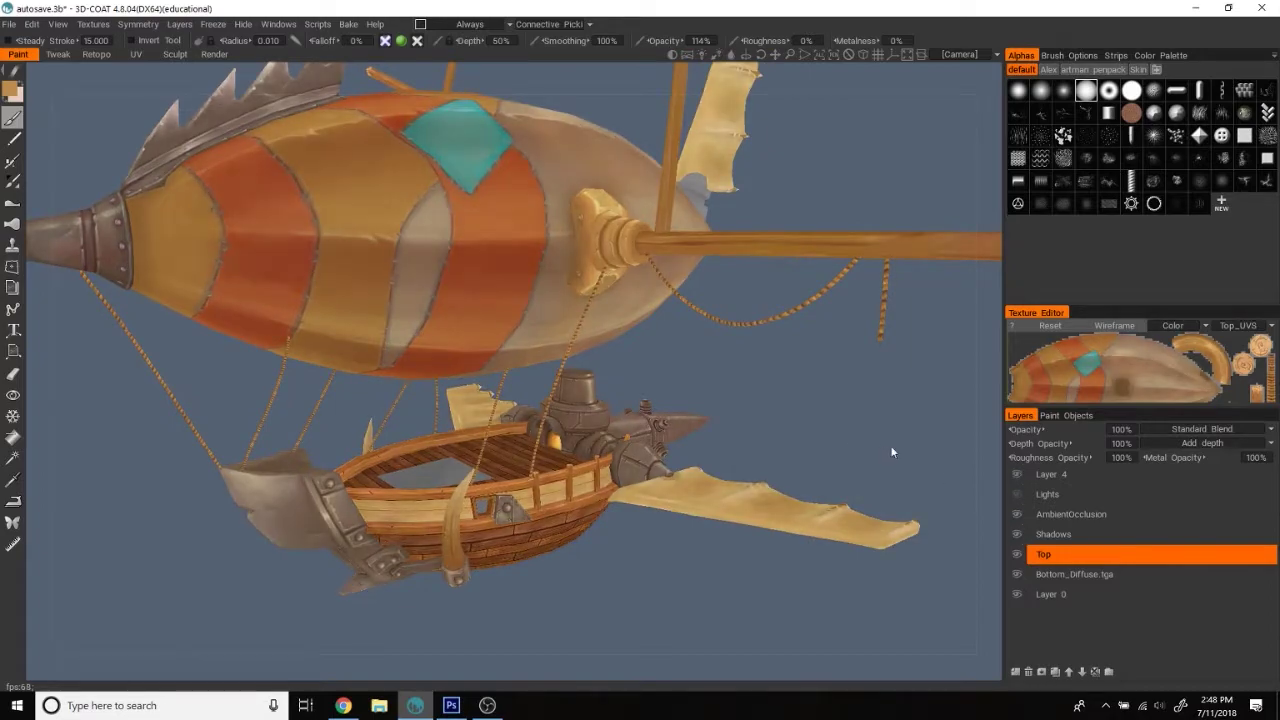
mouse_move(994, 483)
left_mouse_down()
mouse_move(824, 443)
mouse_move(834, 413)
left_mouse_up()
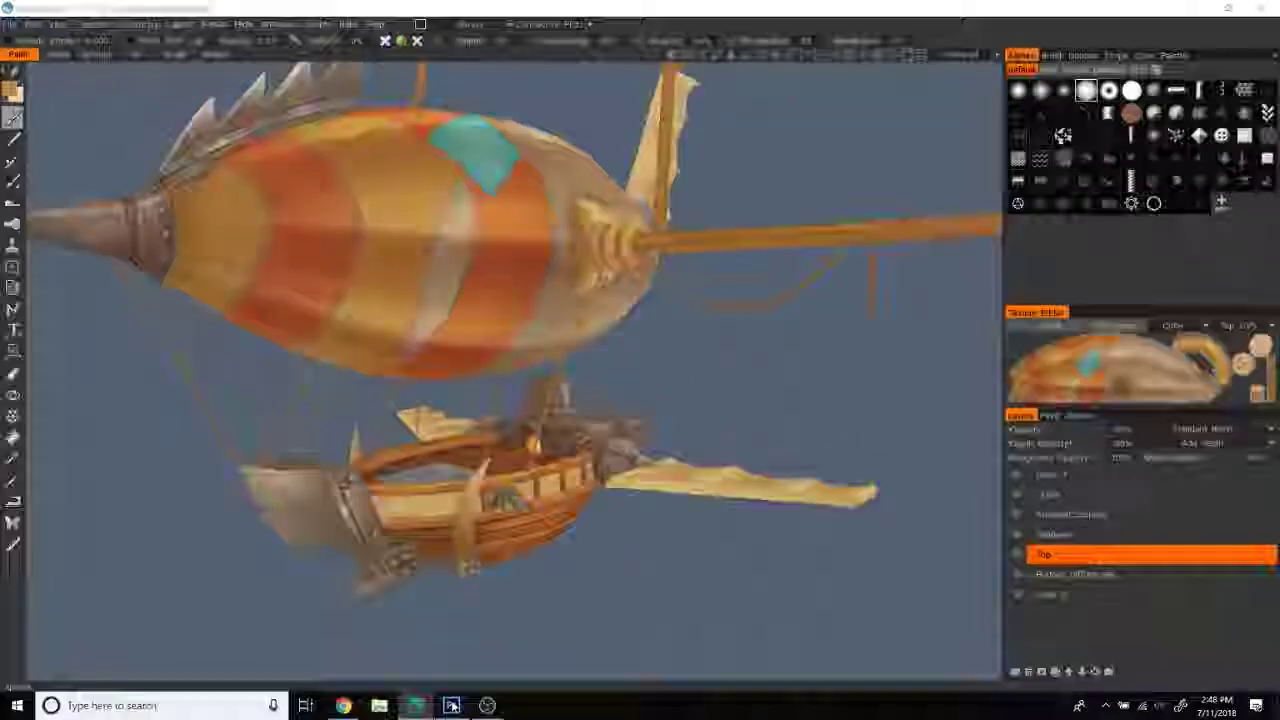
key("alt+Tab")
Lower the copied layer's contrast with Brightness/Contrast, closing Levels unchanged.
left_click(89, 9)
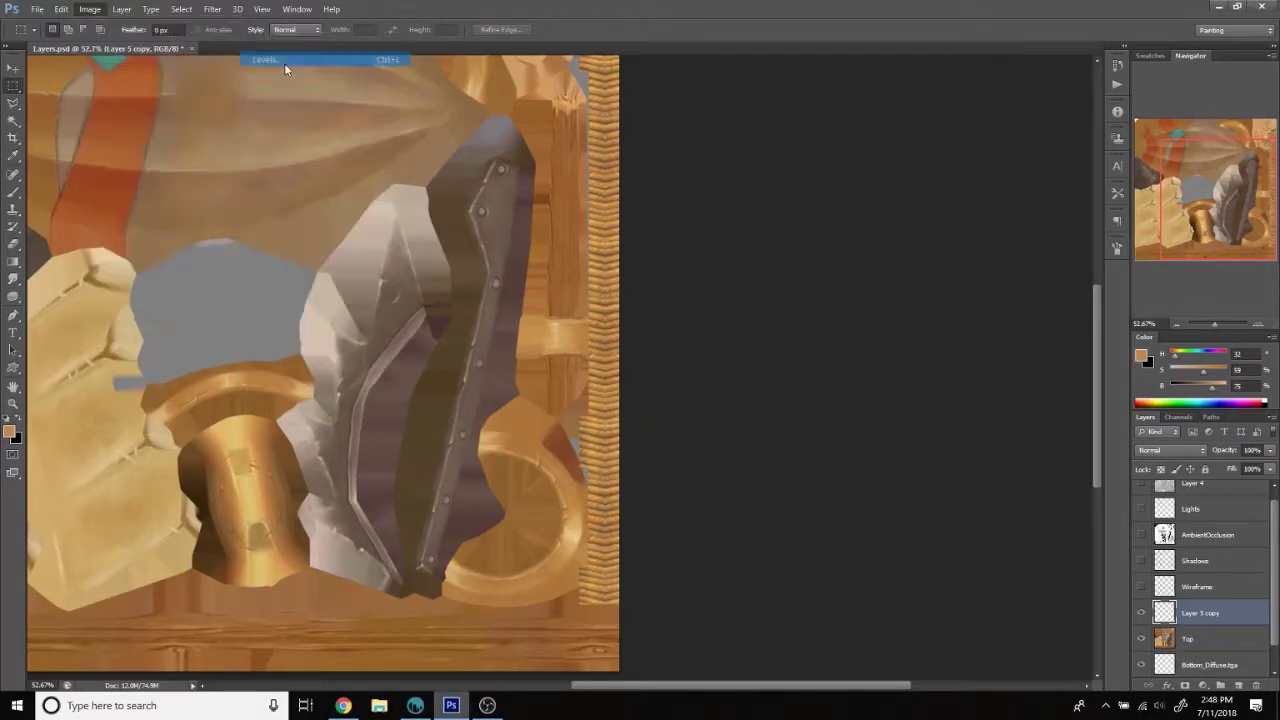
left_click(440, 60)
left_click(1117, 432)
left_click(89, 9)
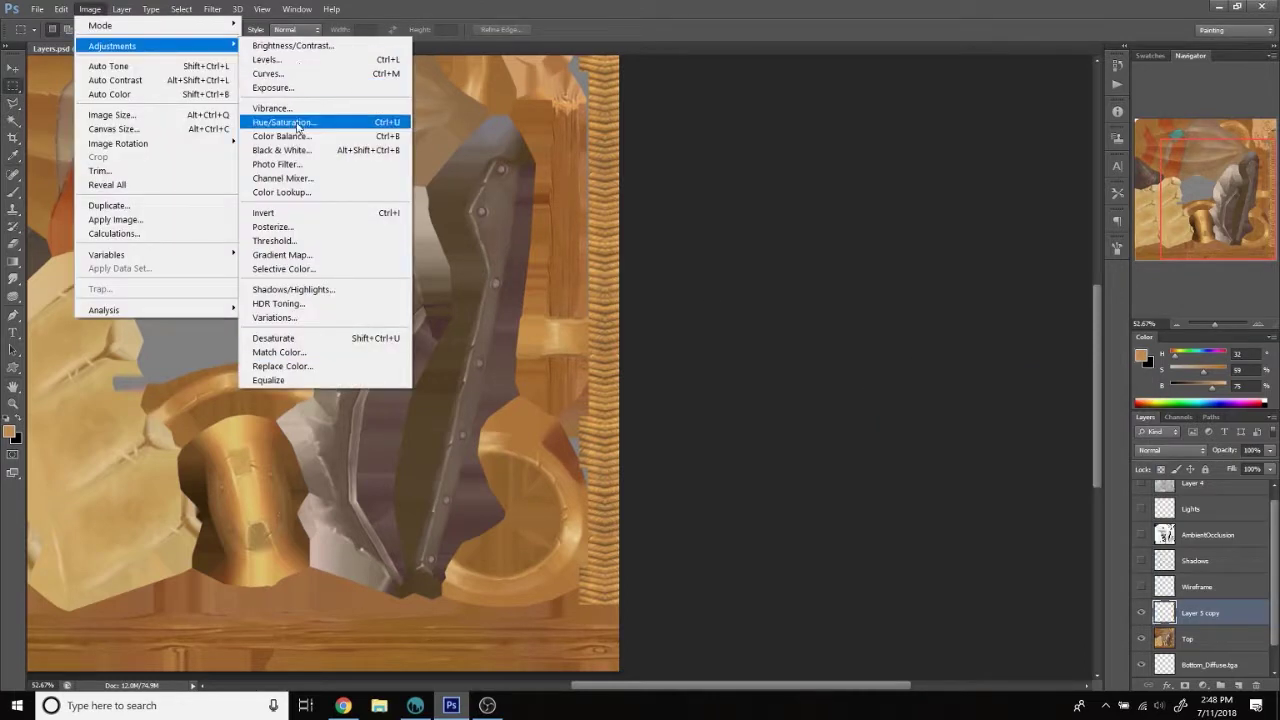
left_click(300, 47)
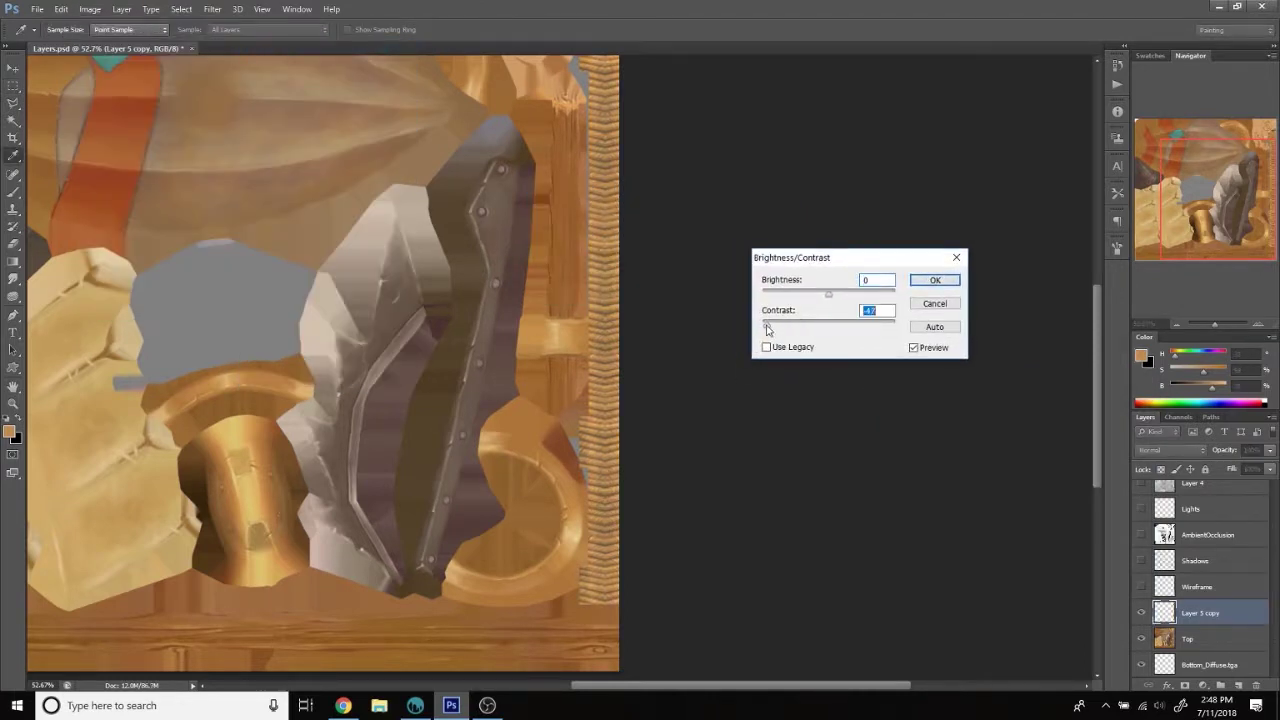
key("Return")
Reduce the copied layer's saturation and lightness with Hue/Saturation and show the UV wireframe.
left_click(89, 9)
left_click(300, 126)
left_click_drag(957, 437, 942, 443)
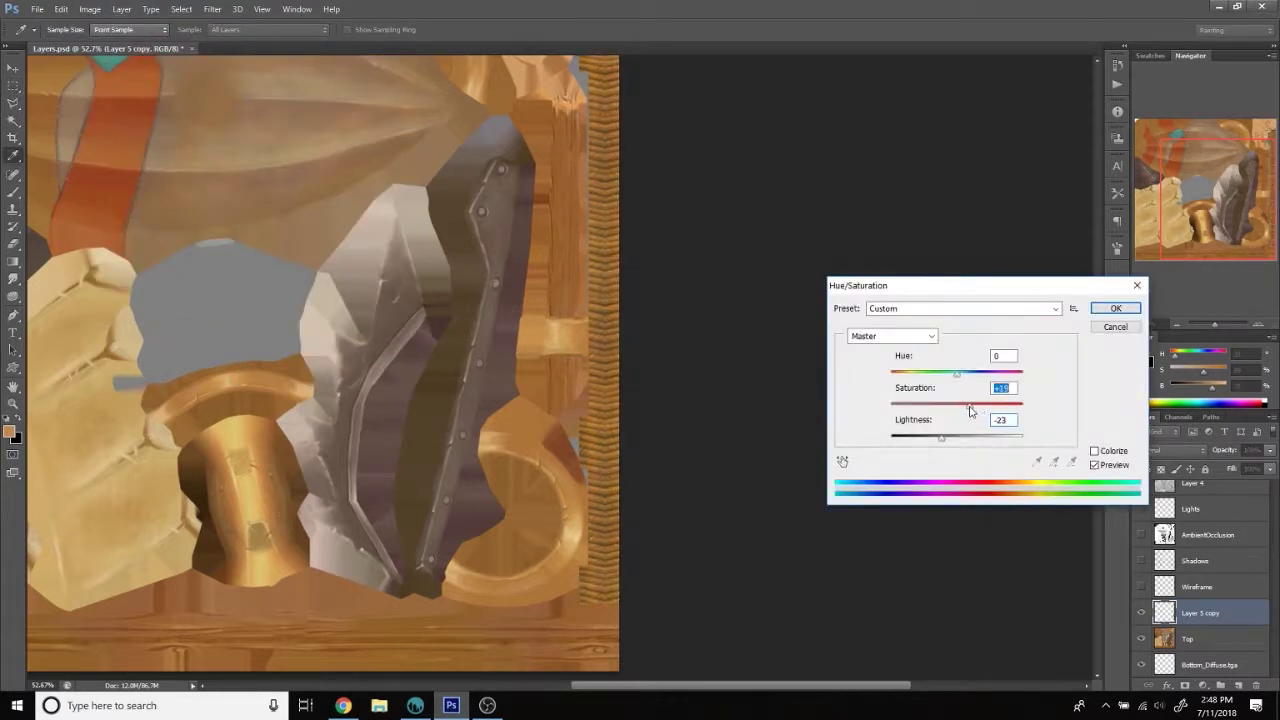
left_click(1113, 310)
key("b")
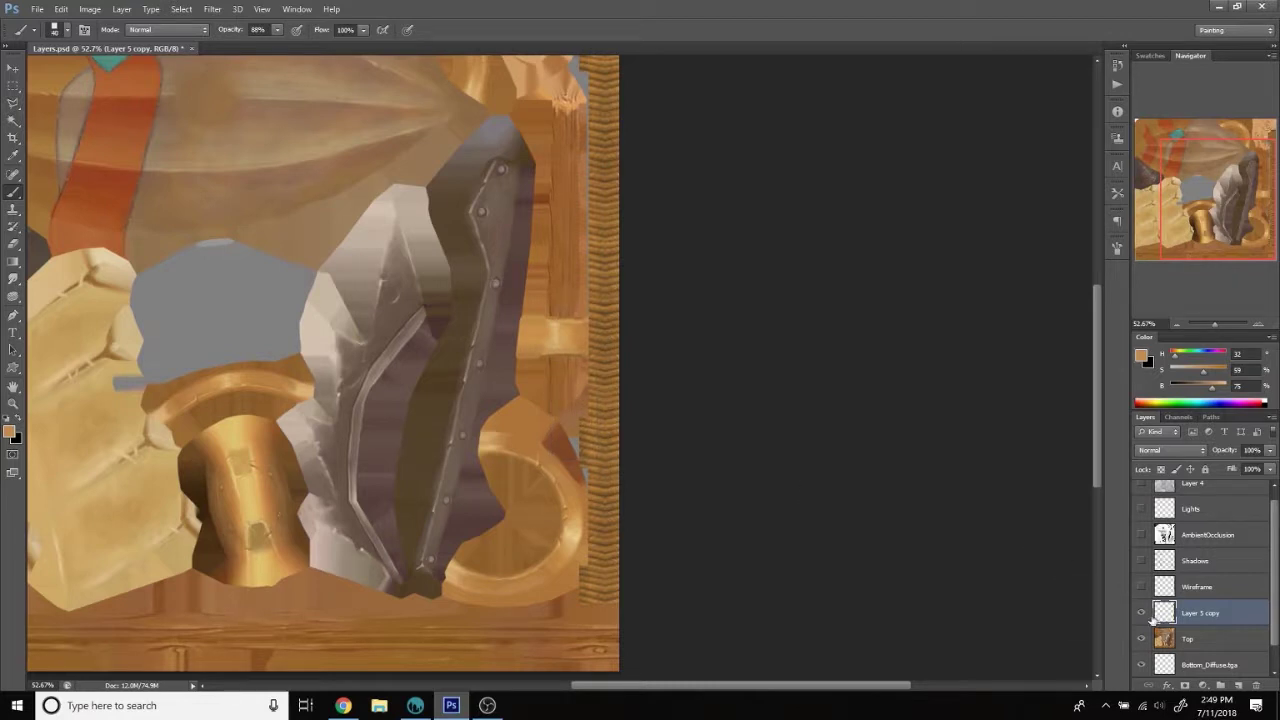
left_click(1141, 587)
Shrink the brush and paste the texture as a new layer blended in Overlay mode.
right_click(562, 388)
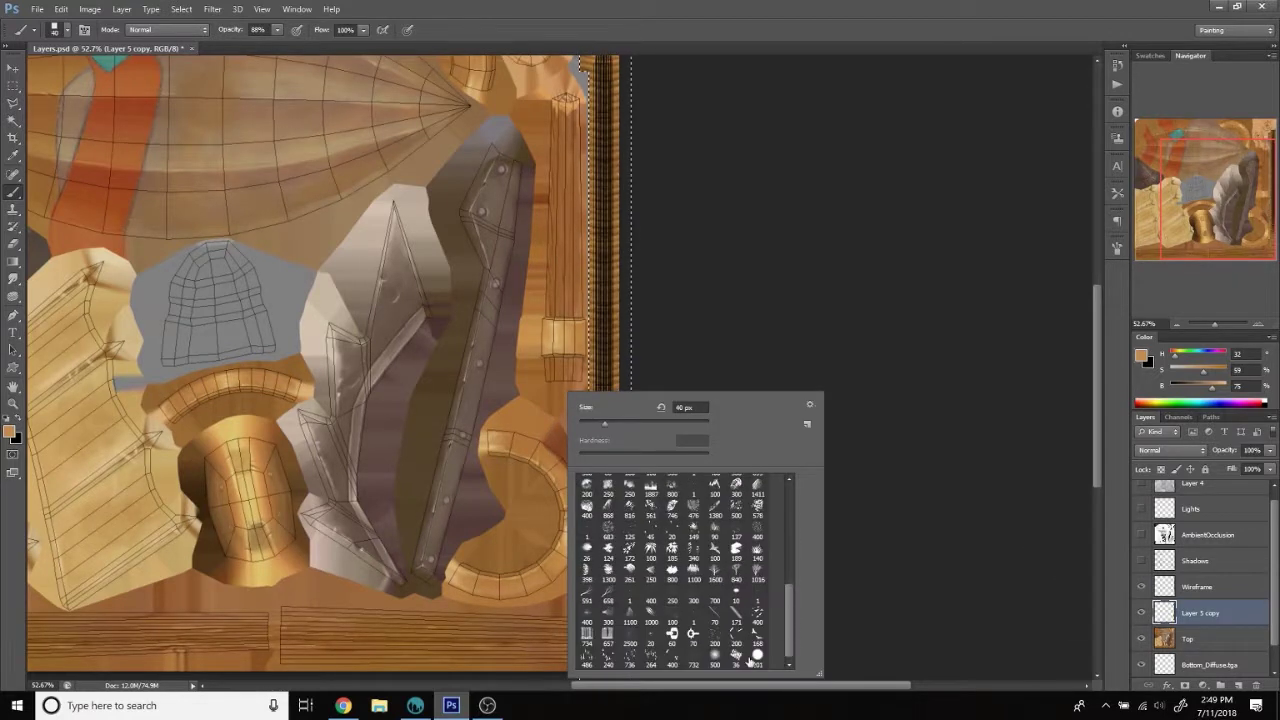
key("Escape")
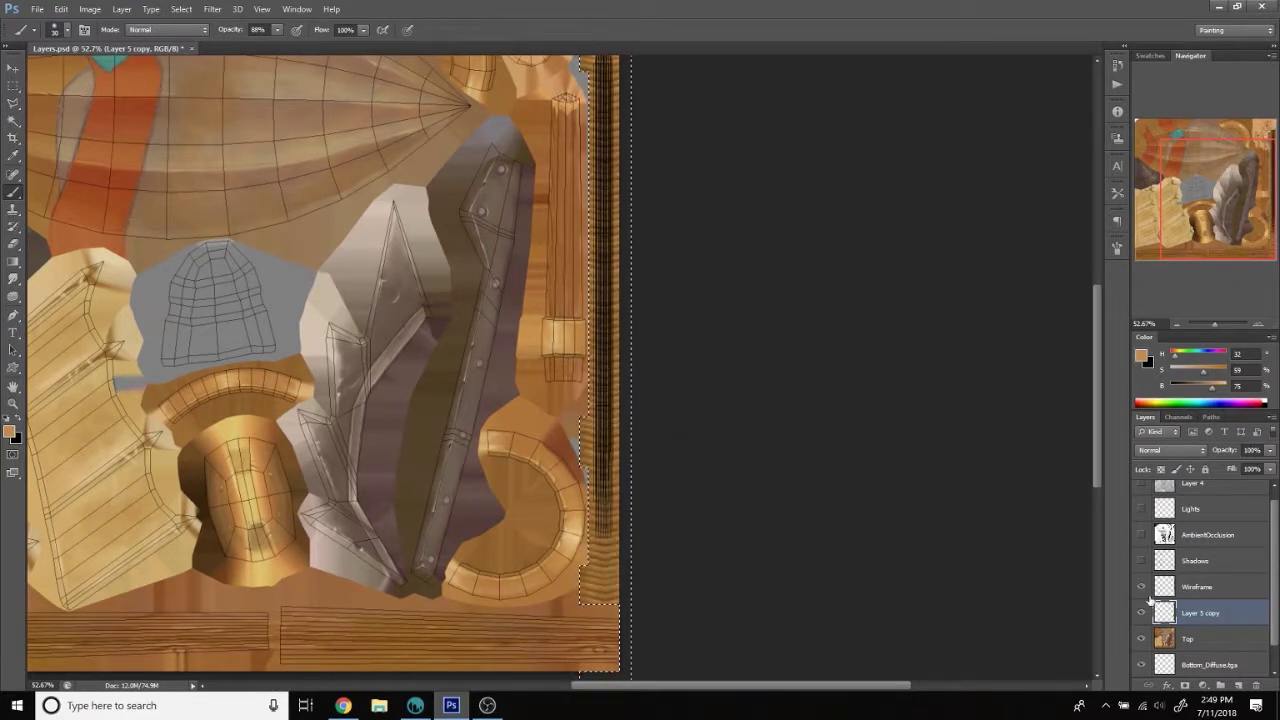
left_click(1141, 587)
key("ctrl+v")
left_click(1170, 450)
left_click(1149, 268)
left_click(1141, 587)
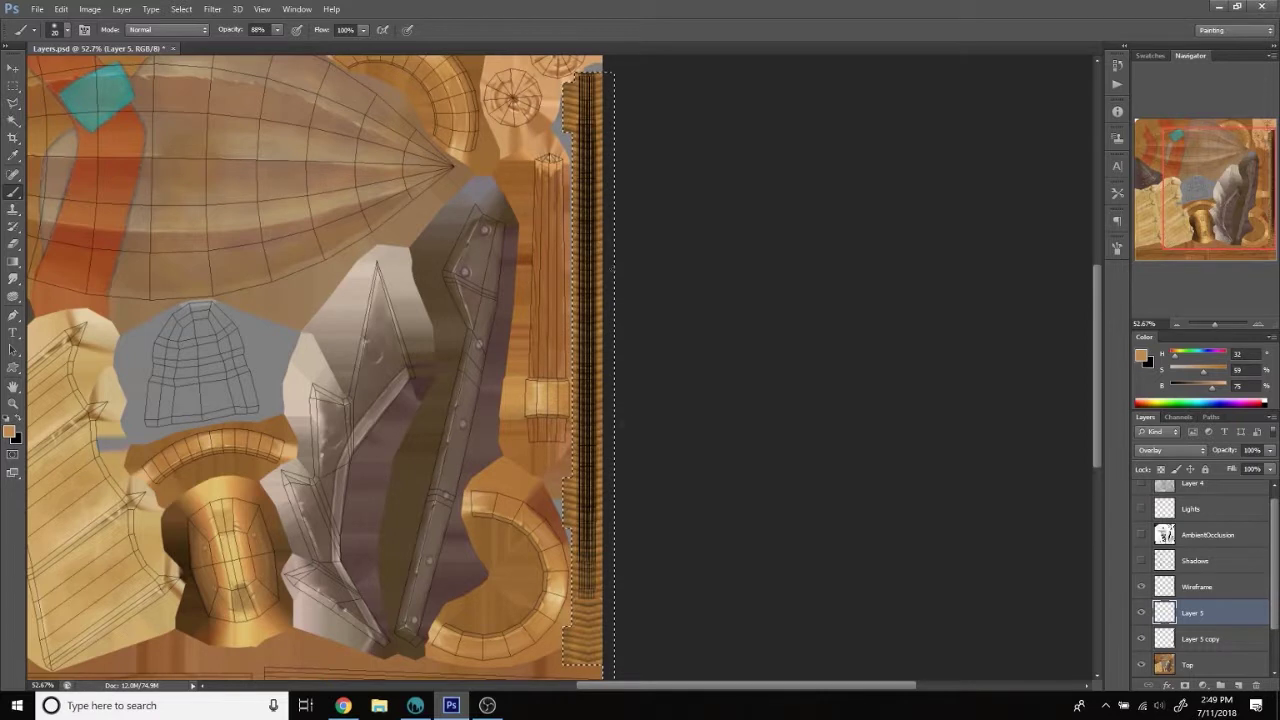
left_click(1141, 588)
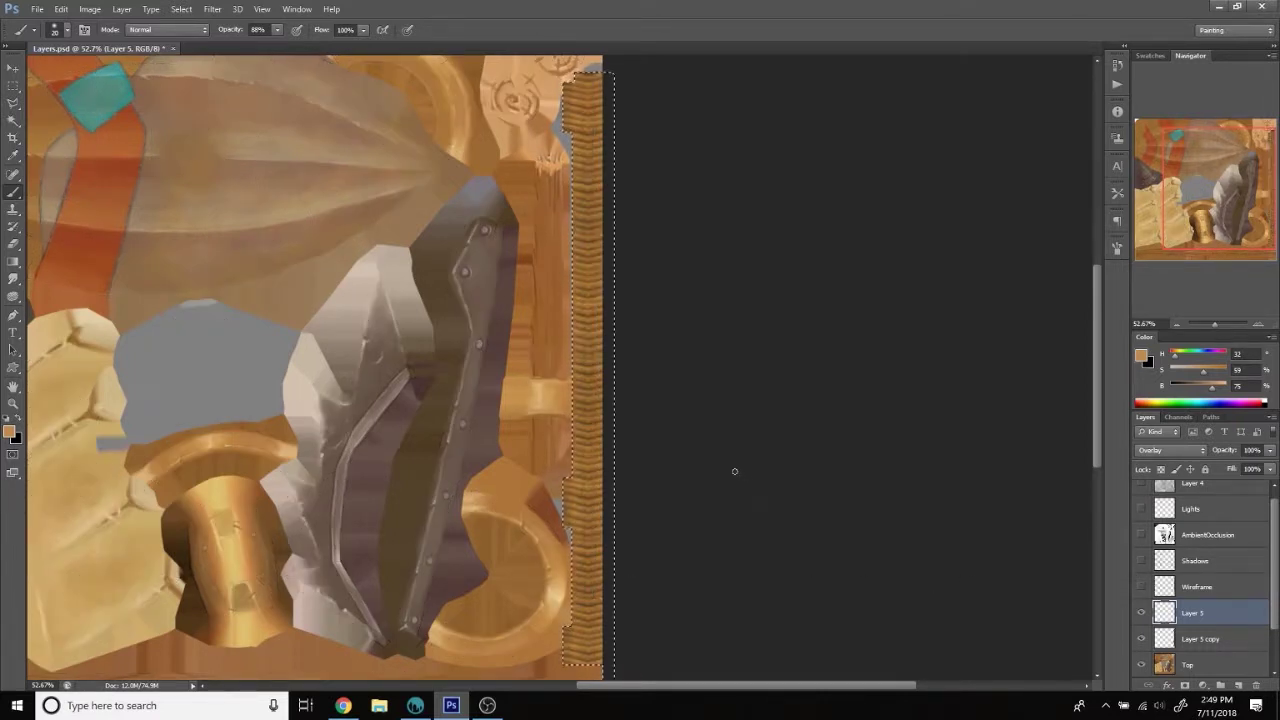
Pick a pale yellow foreground colour in the Color Picker.
left_click(1141, 356)
left_click_drag(945, 358, 914, 345)
left_click(1043, 495)
left_click(1174, 338)
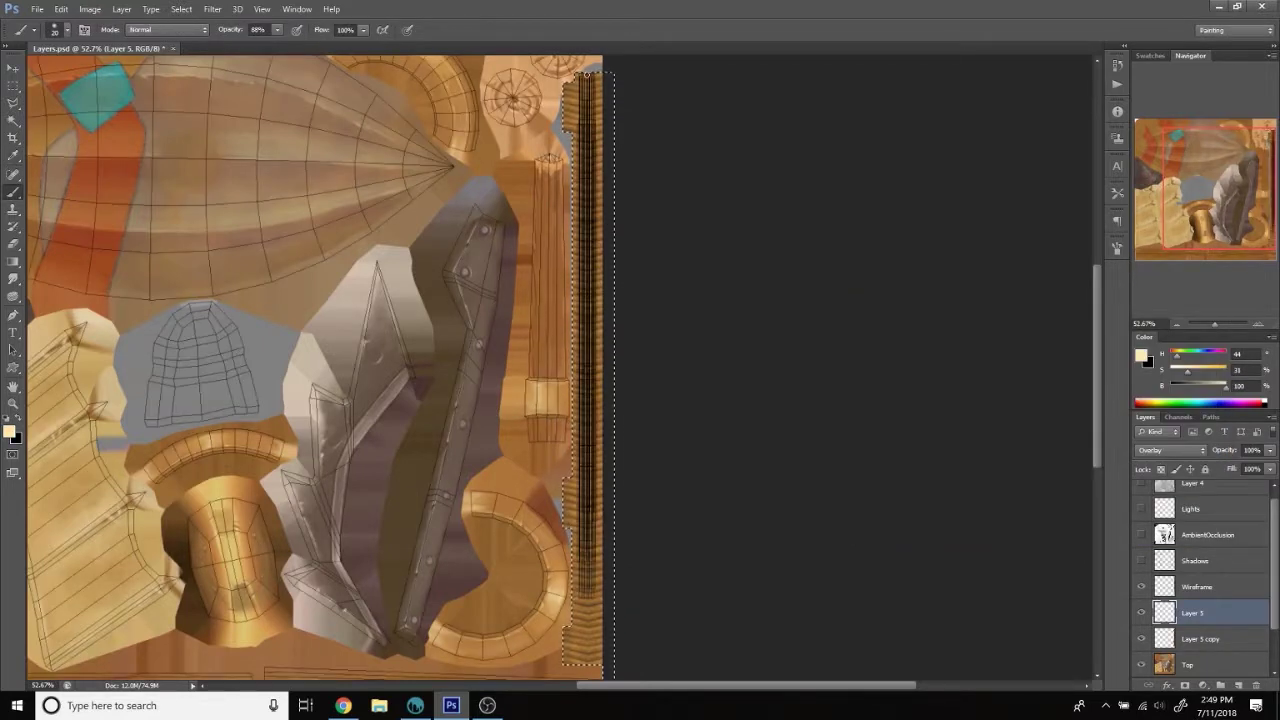
left_click(1141, 587)
left_click_drag(786, 426, 552, 393)
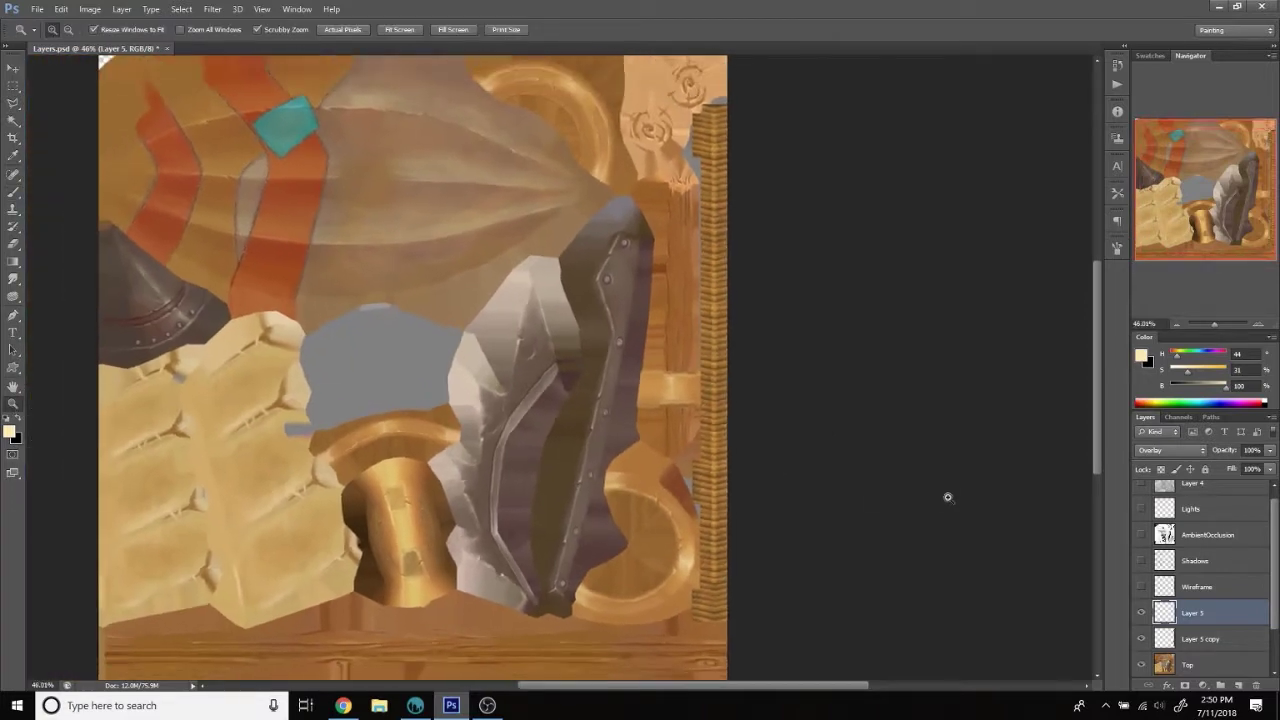
Merge the Overlay layer down into the texture.
right_click(1210, 616)
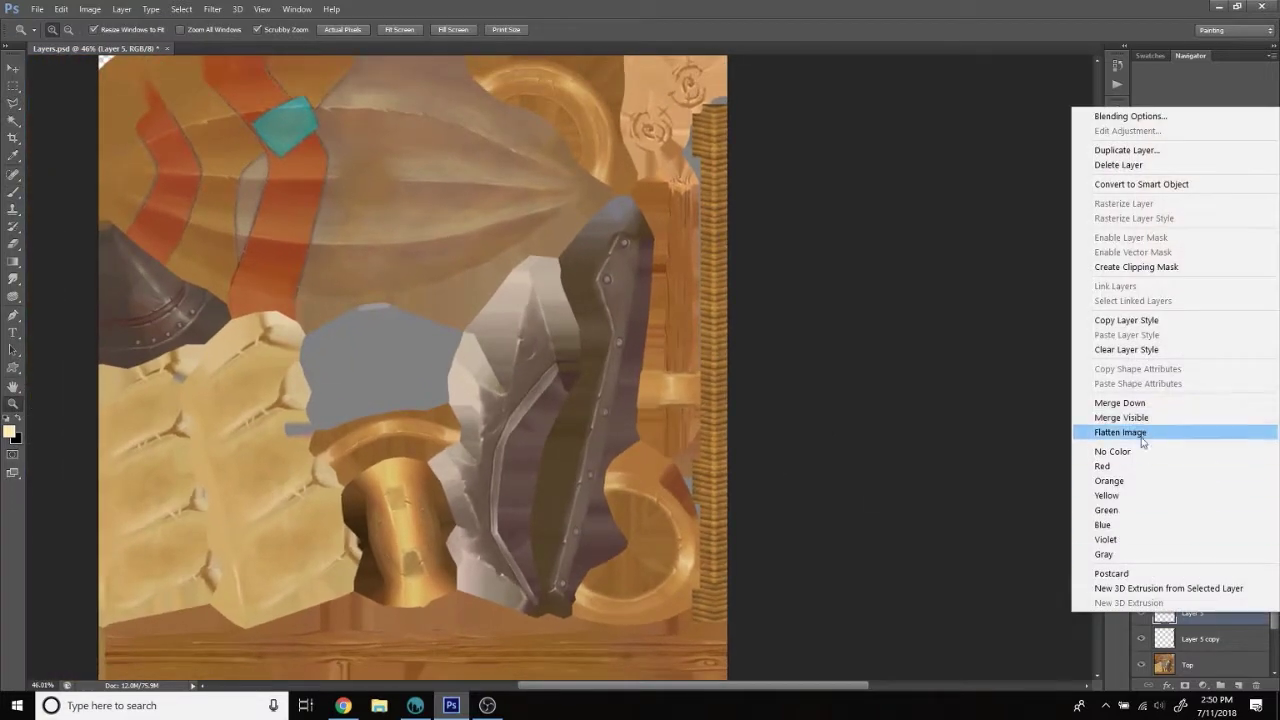
left_click(1200, 638)
right_click(1200, 612)
left_click(1150, 403)
Zoom and orbit the airship slightly in 3D-Coat to check the latest texture.
left_click(415, 705)
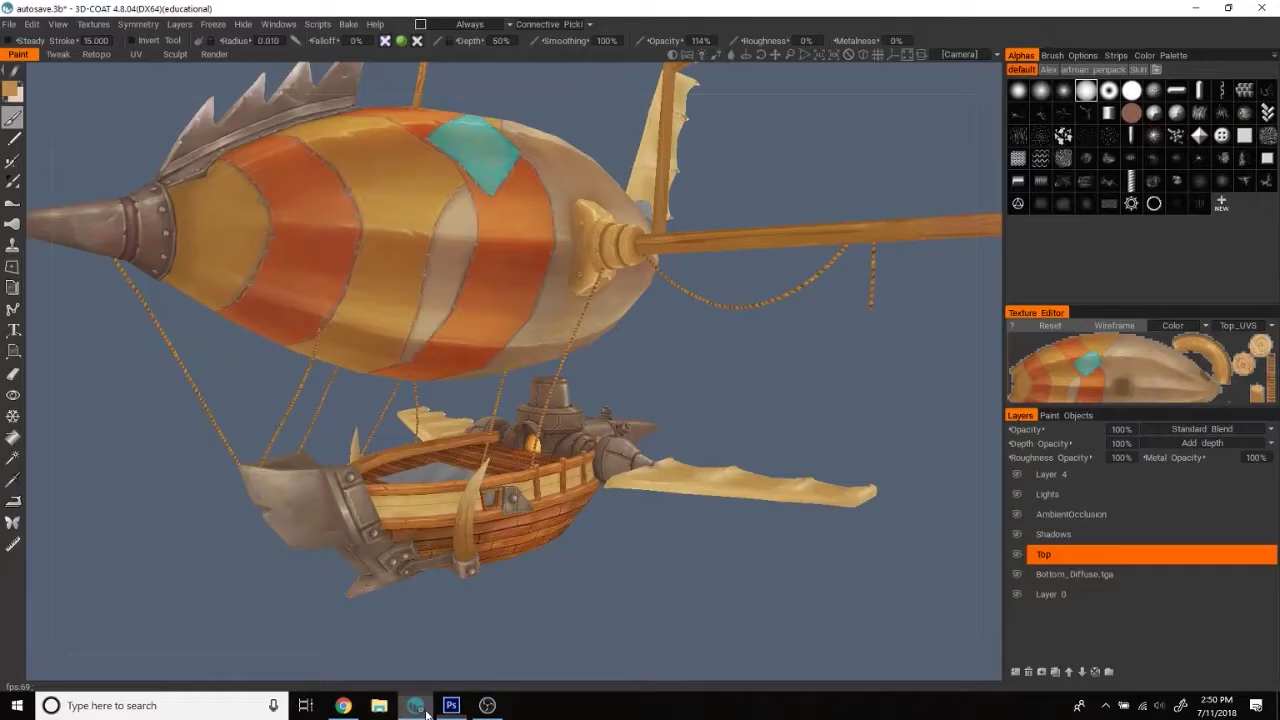
scroll(931, 430, "up", 3)
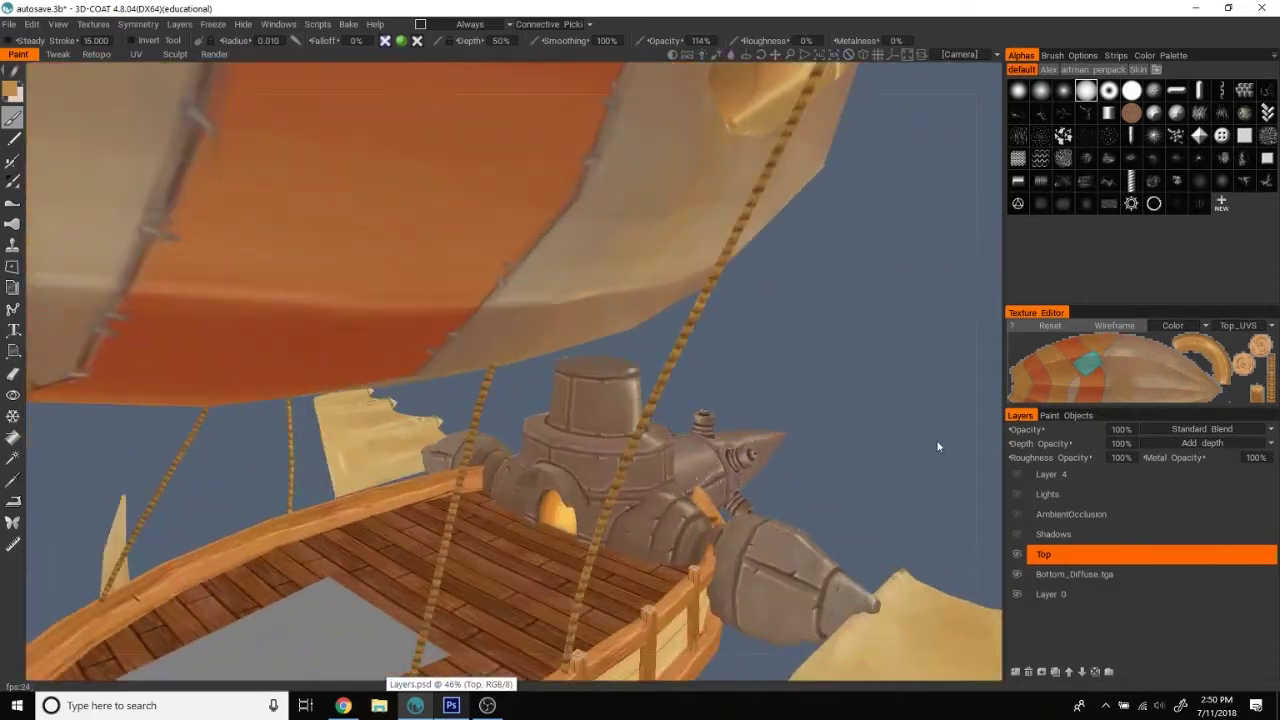
scroll(877, 410, "down", 1)
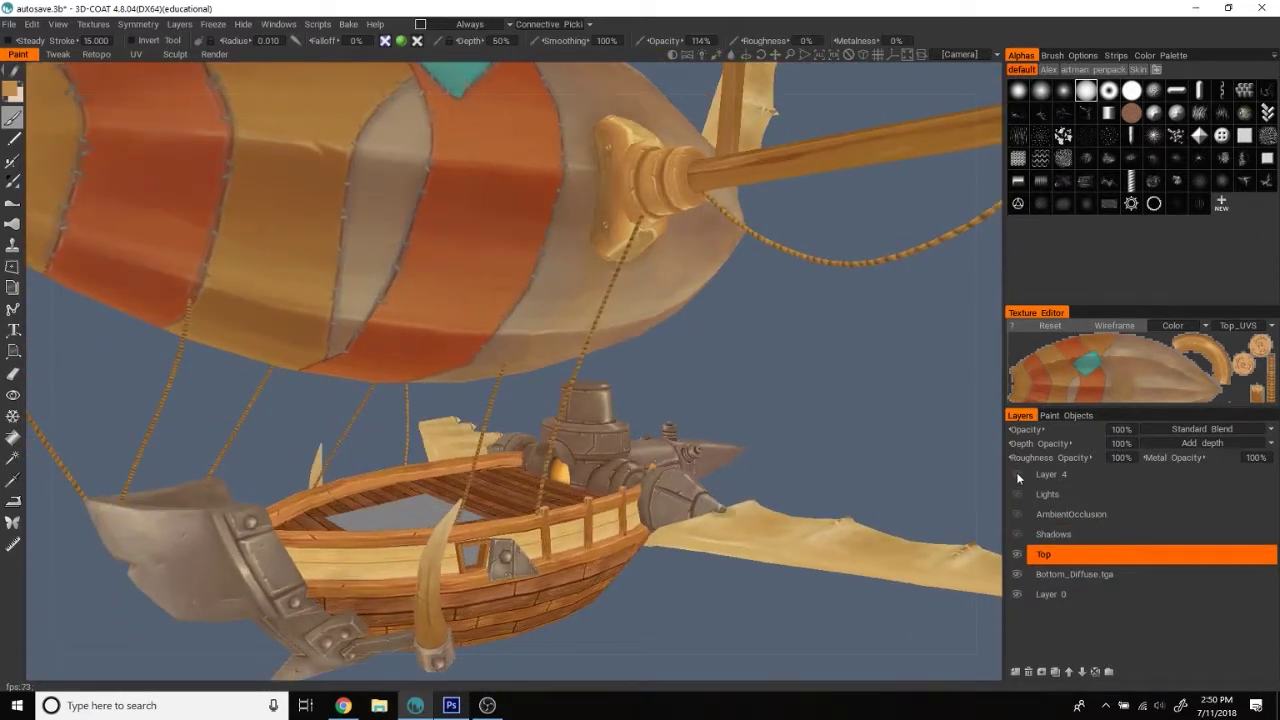
scroll(877, 415, "down", 3)
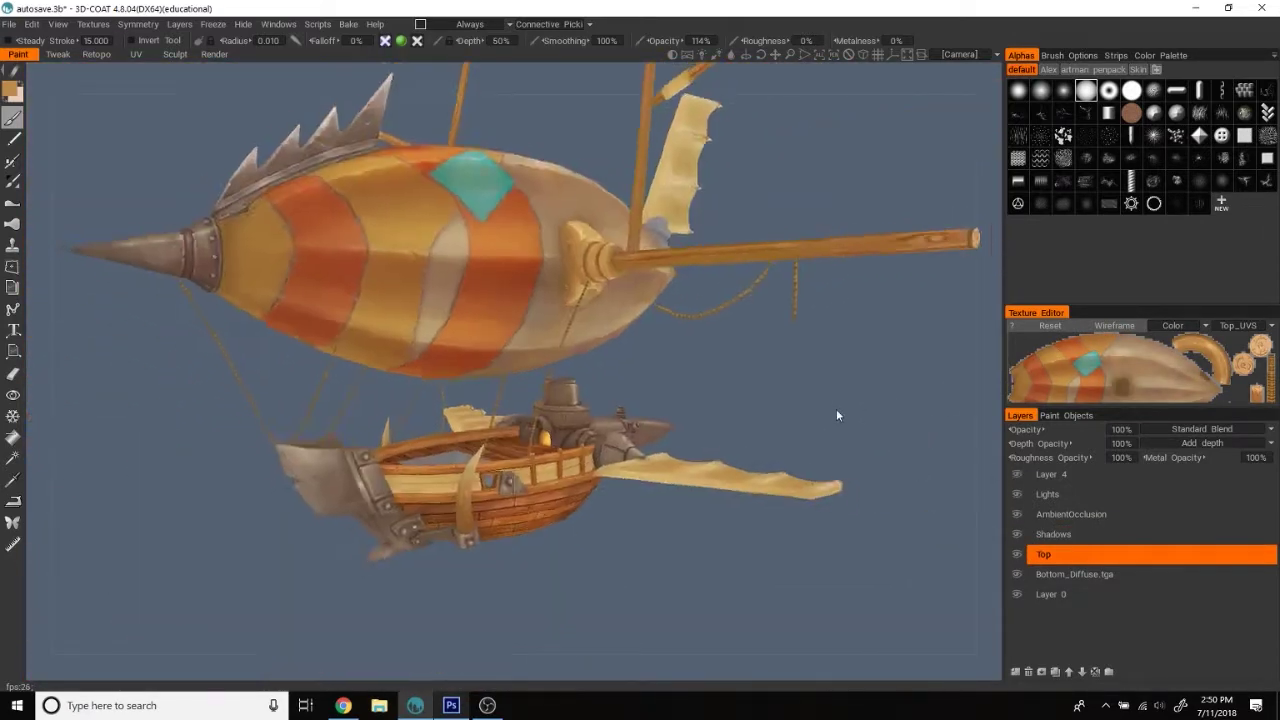
left_click_drag(838, 415, 818, 418)
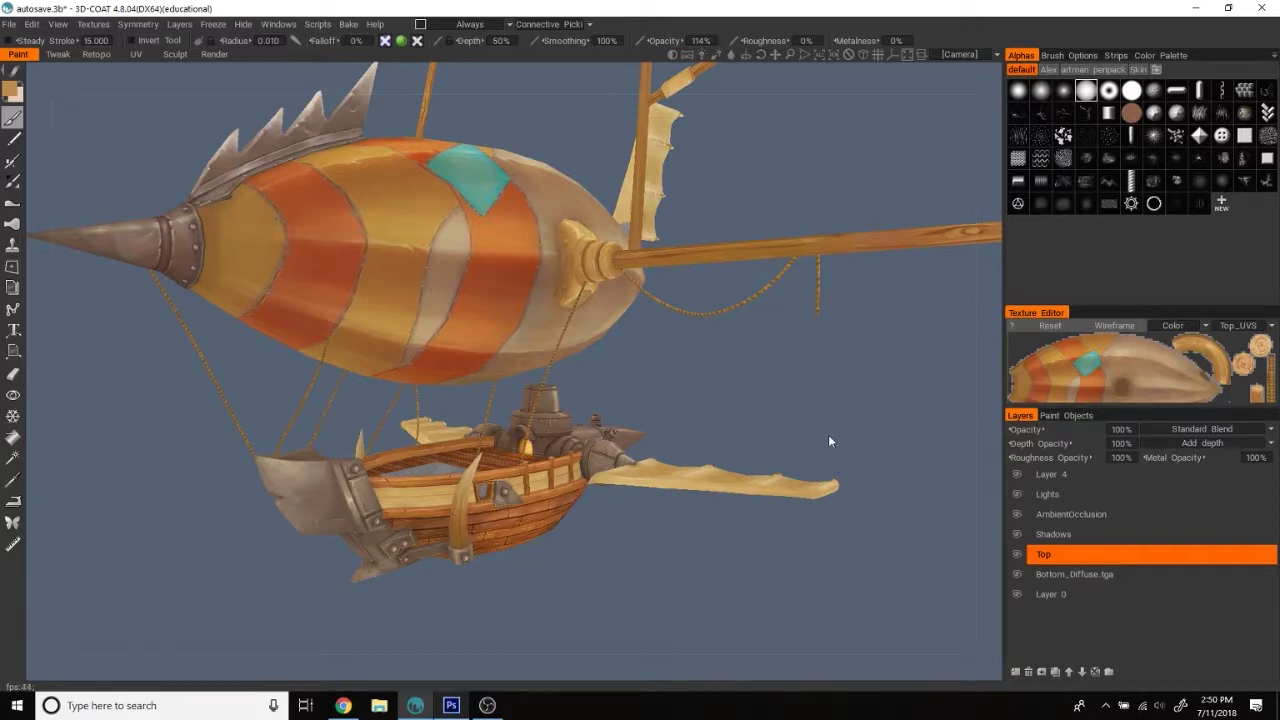
key("alt+Tab")
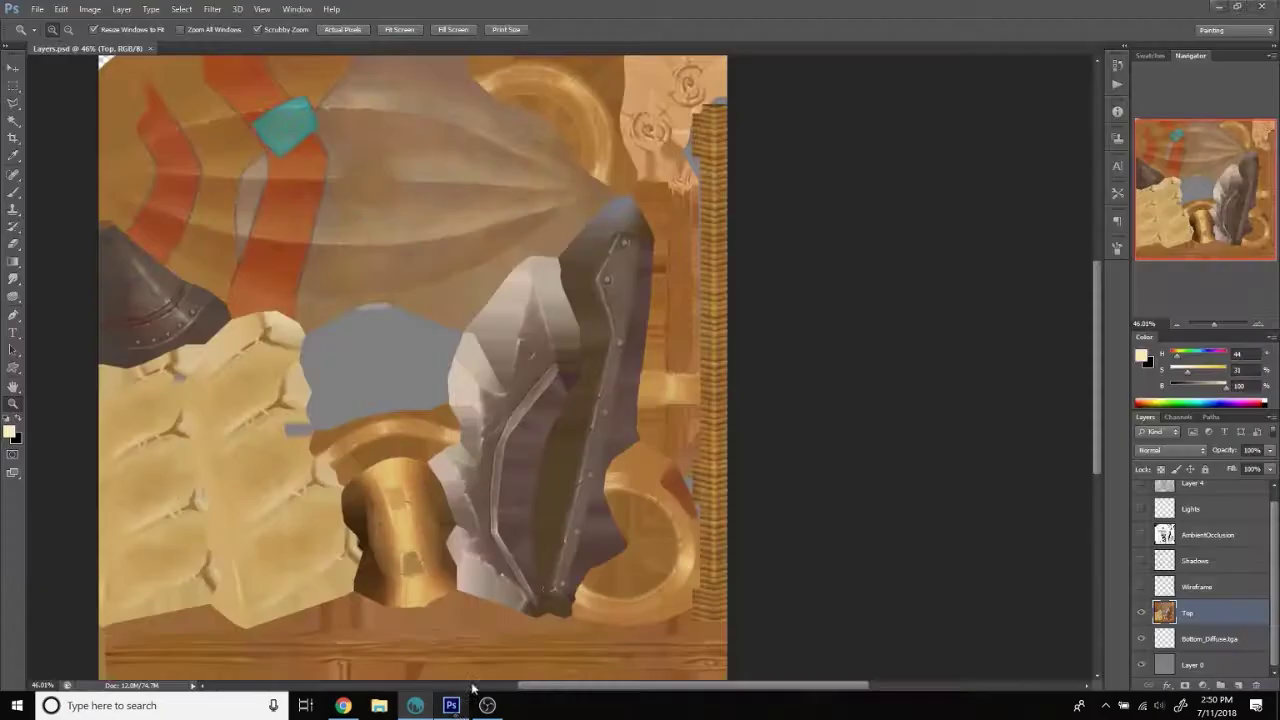
Duplicate the Top texture layer and transform the copy.
left_click(673, 405)
left_click_drag(668, 410, 664, 410)
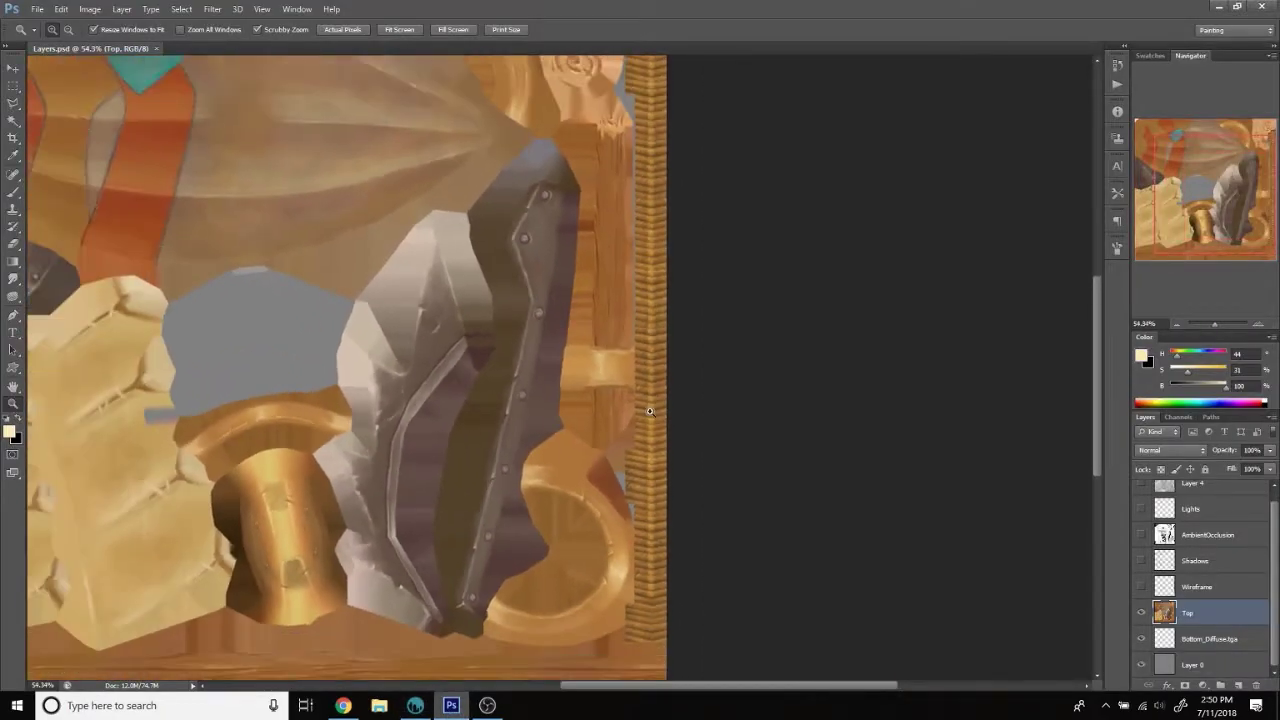
key("b")
key("z")
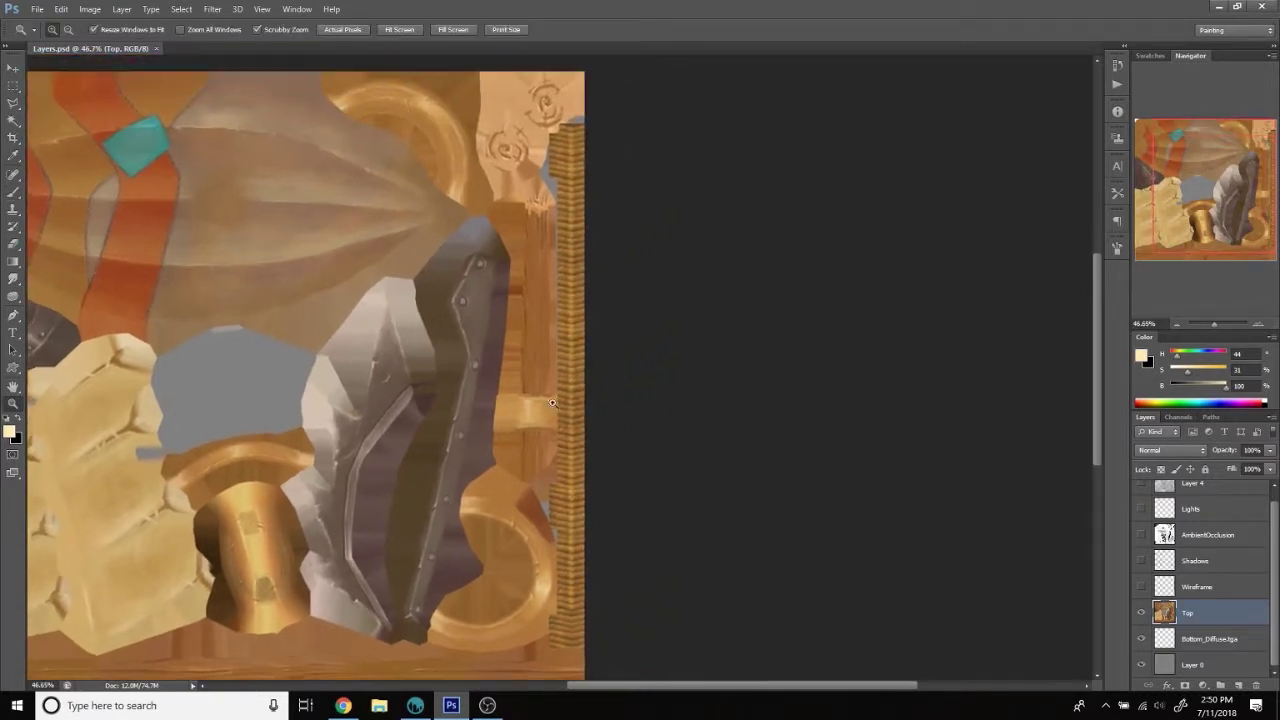
key("ctrl+j")
key("ctrl+t")
left_click(14, 70)
Show the UV wireframe and shorten the right-hand wooden strip vertically.
scroll(803, 400, "down", 2)
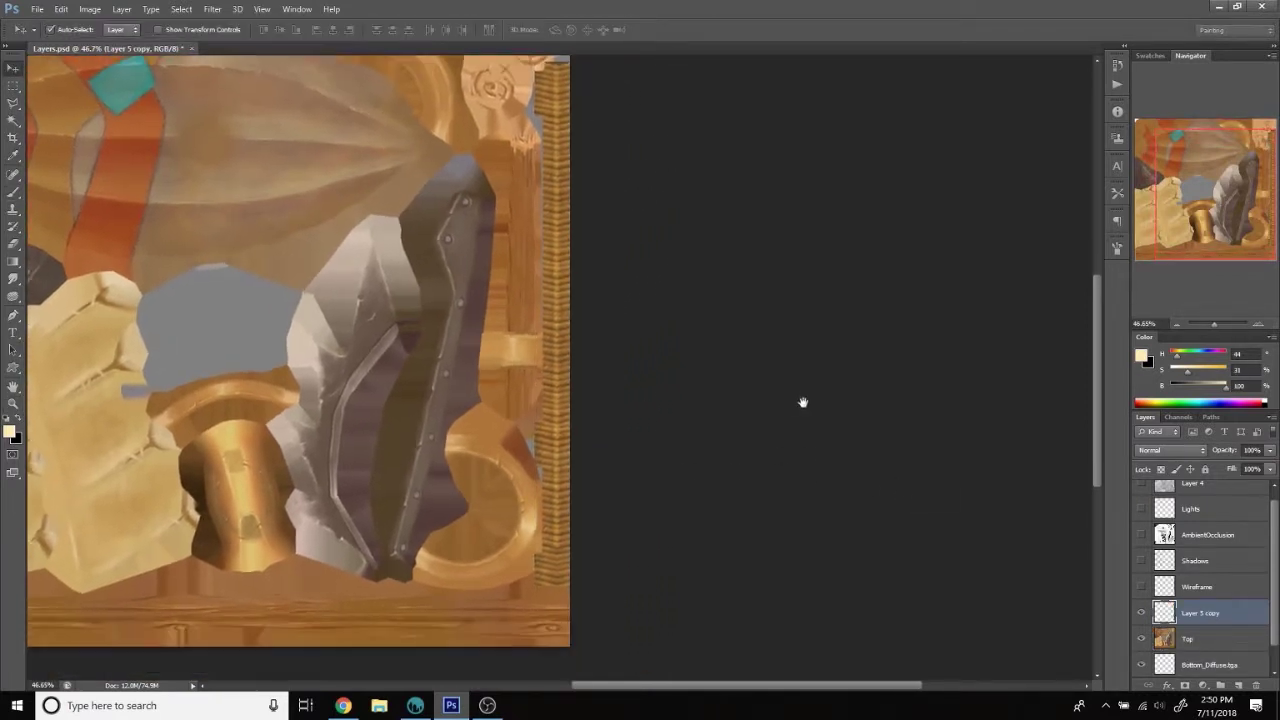
left_click(1141, 586)
scroll(651, 389, "up", 2)
key("ctrl+t")
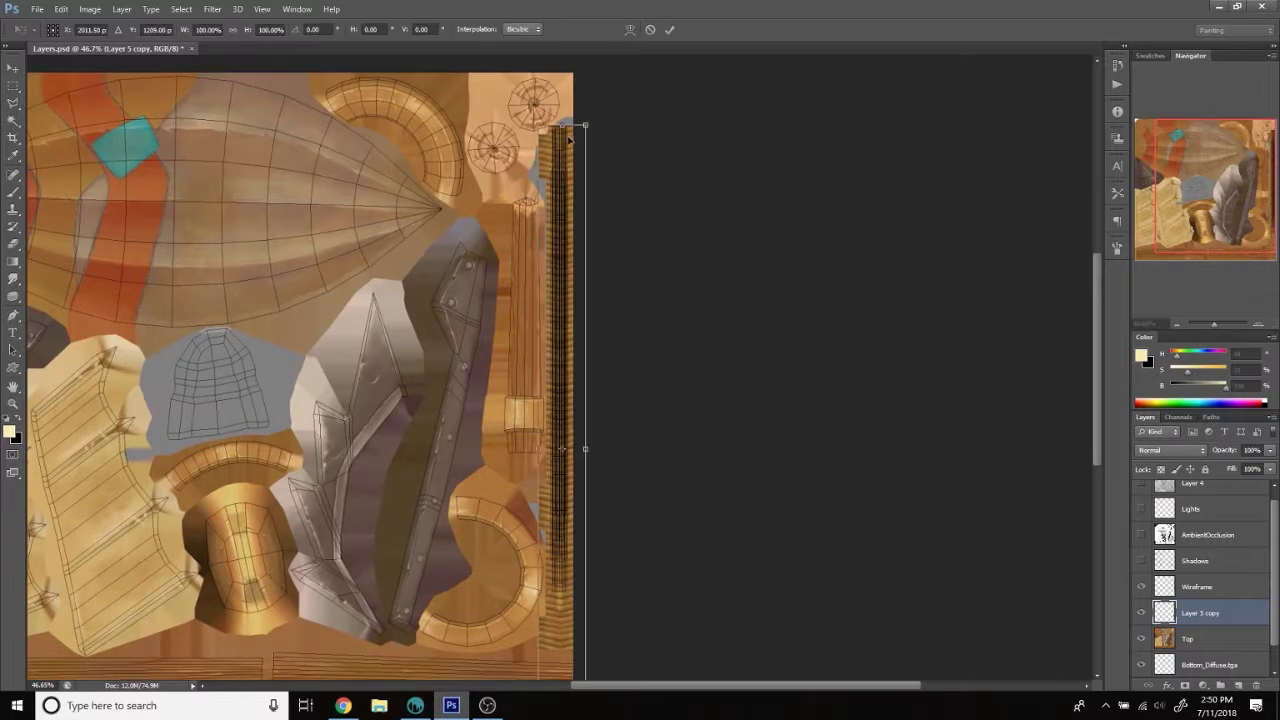
left_click_drag(580, 296, 570, 212)
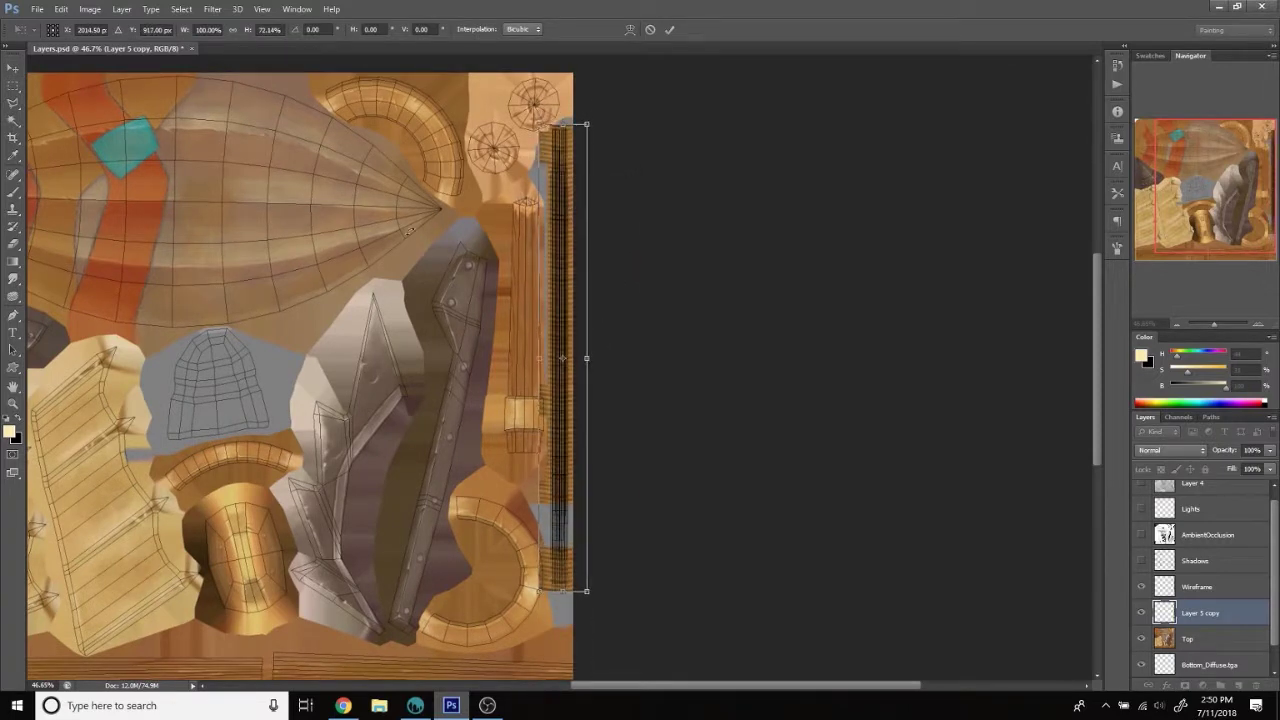
left_click(20, 75)
left_click(565, 266)
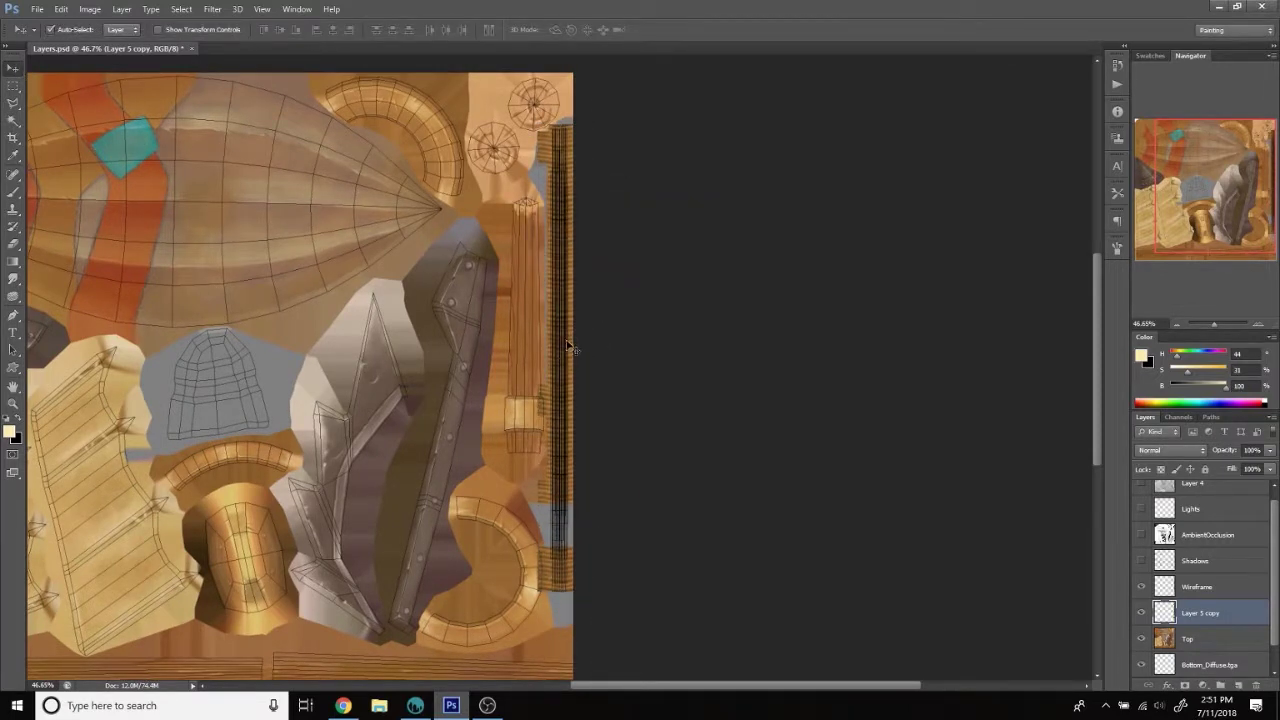
Move the duplicated wooden strip artwork upward, undoing an extra copied layer.
key("e")
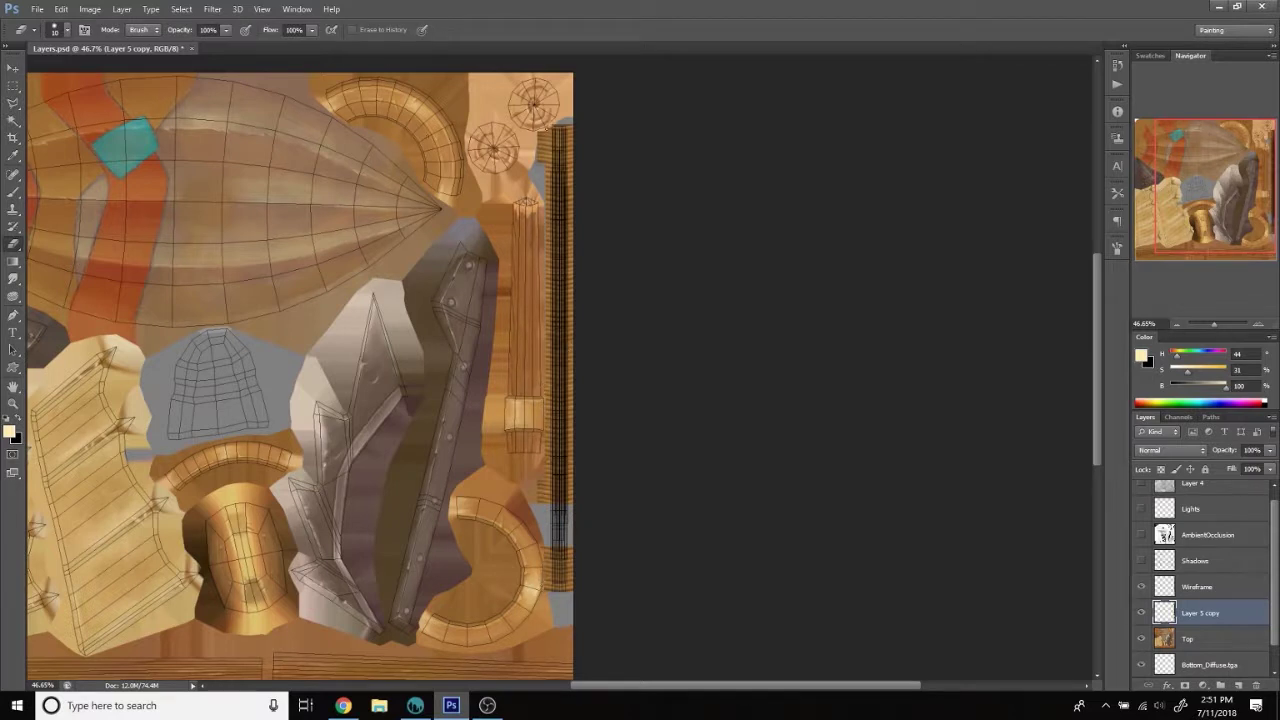
key("v")
left_click_drag(575, 310, 571, 508)
left_click(546, 529)
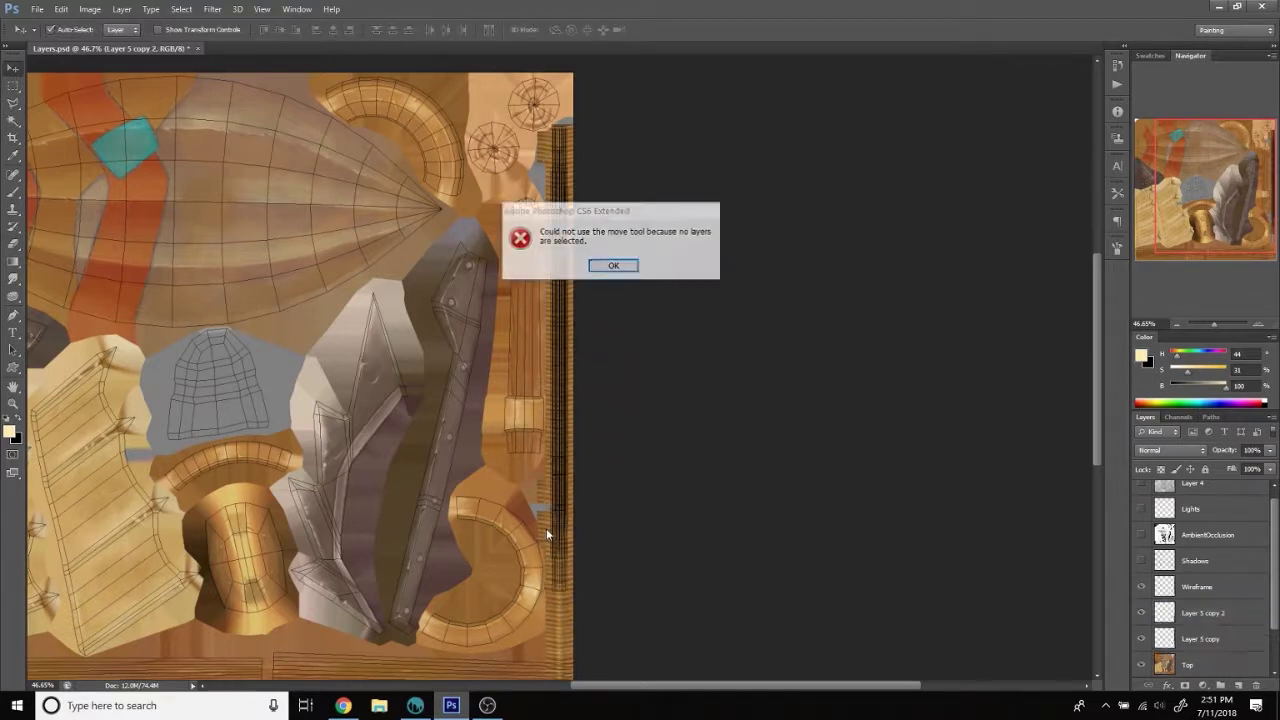
left_click(614, 266)
left_click(1141, 587)
key("ctrl+z")
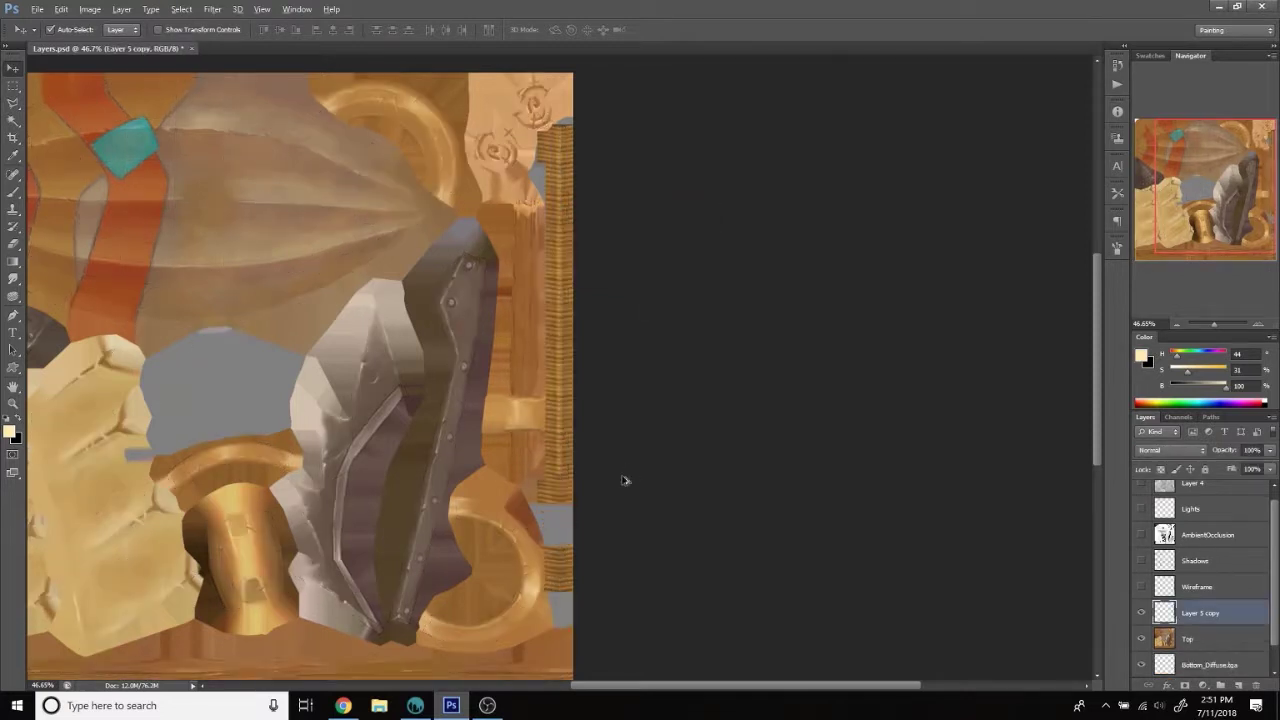
left_click(563, 443)
left_click(623, 266)
left_click_drag(564, 527, 564, 407)
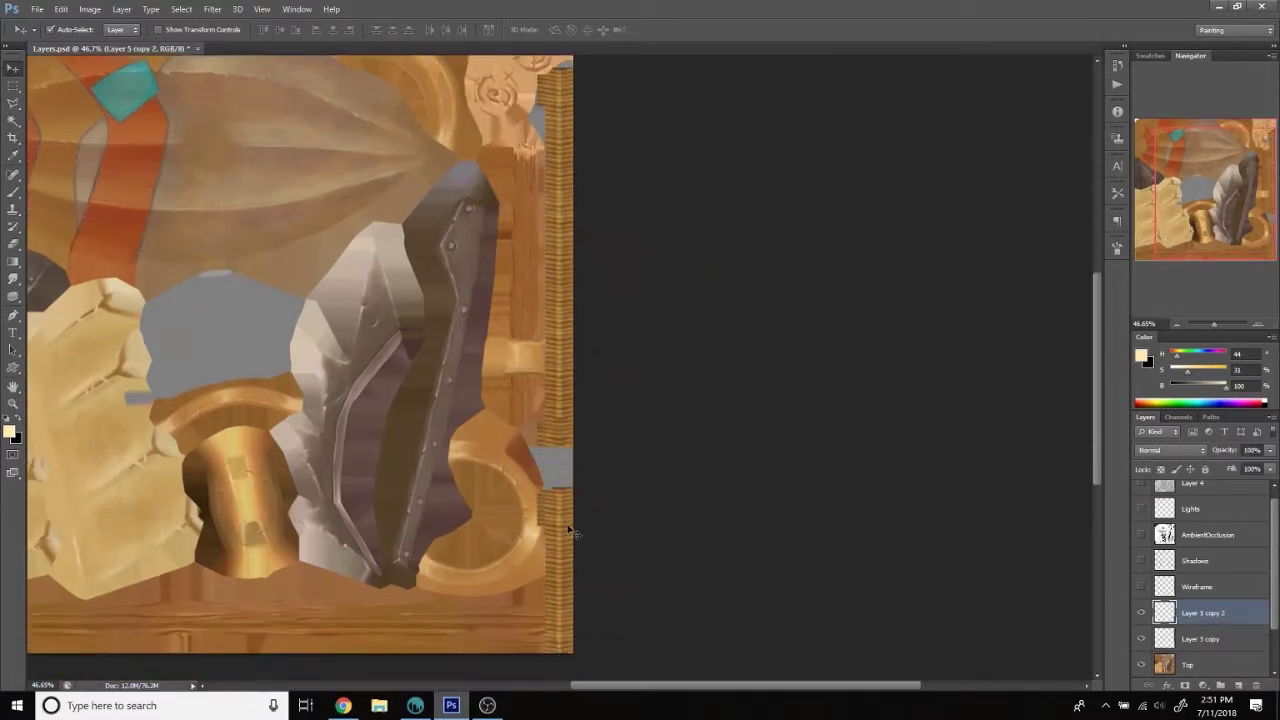
Erase the edges of the right-hand wood trim up close, then zoom out to about 87%.
key("z")
left_click(527, 382)
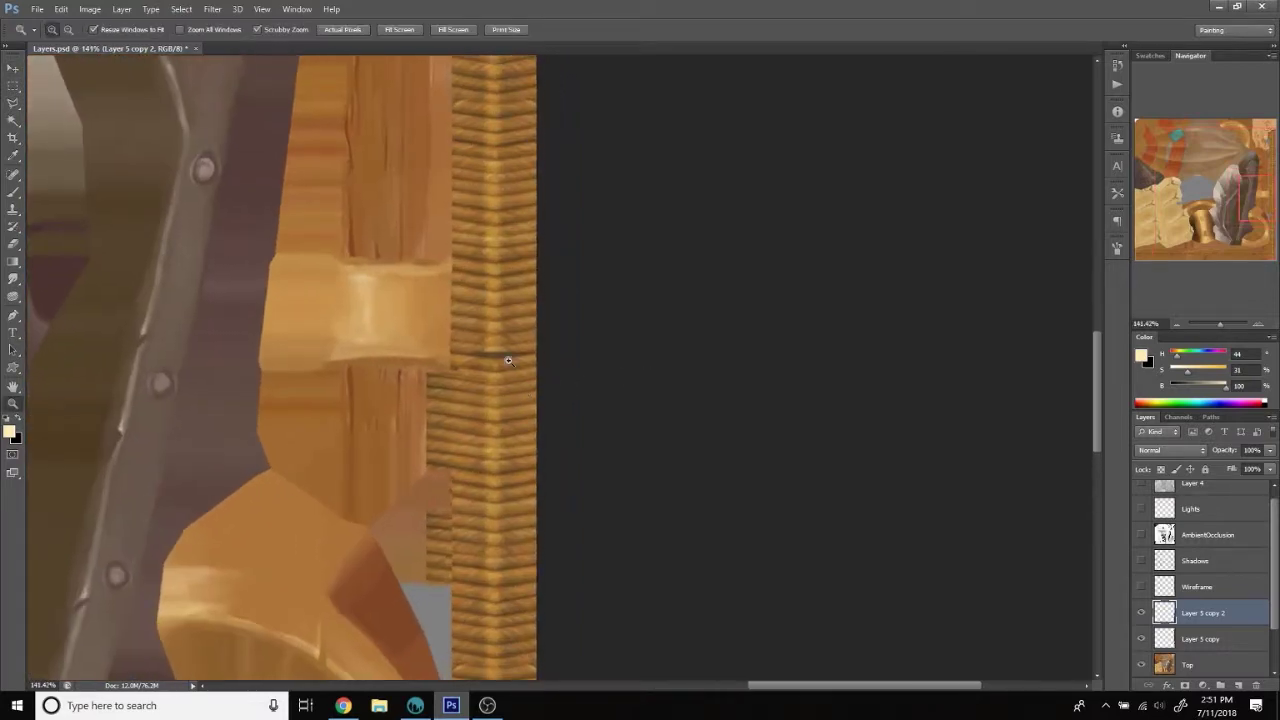
key("e")
key("z")
left_click_drag(114, 382, 60, 382)
Select Layer 5 copy 2 and turn the UV wireframe overlay back on.
double_click(1205, 639)
left_click(1205, 613)
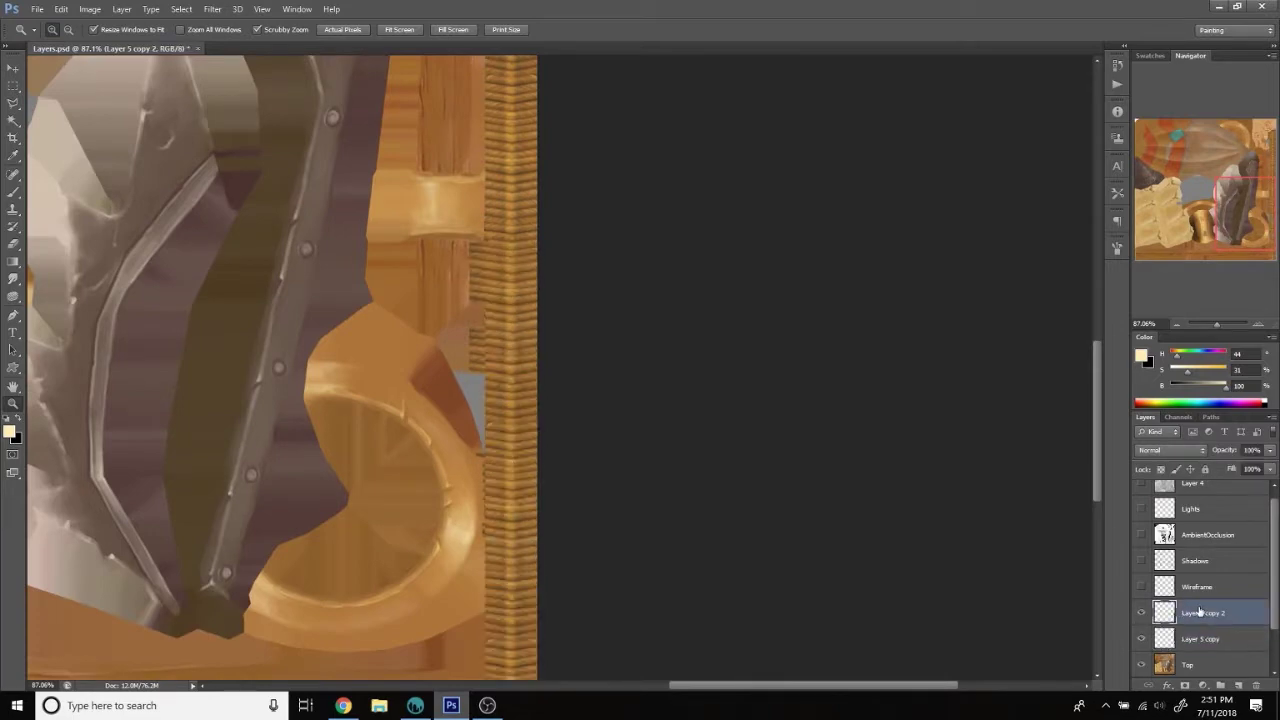
left_click(1141, 587)
key("e")
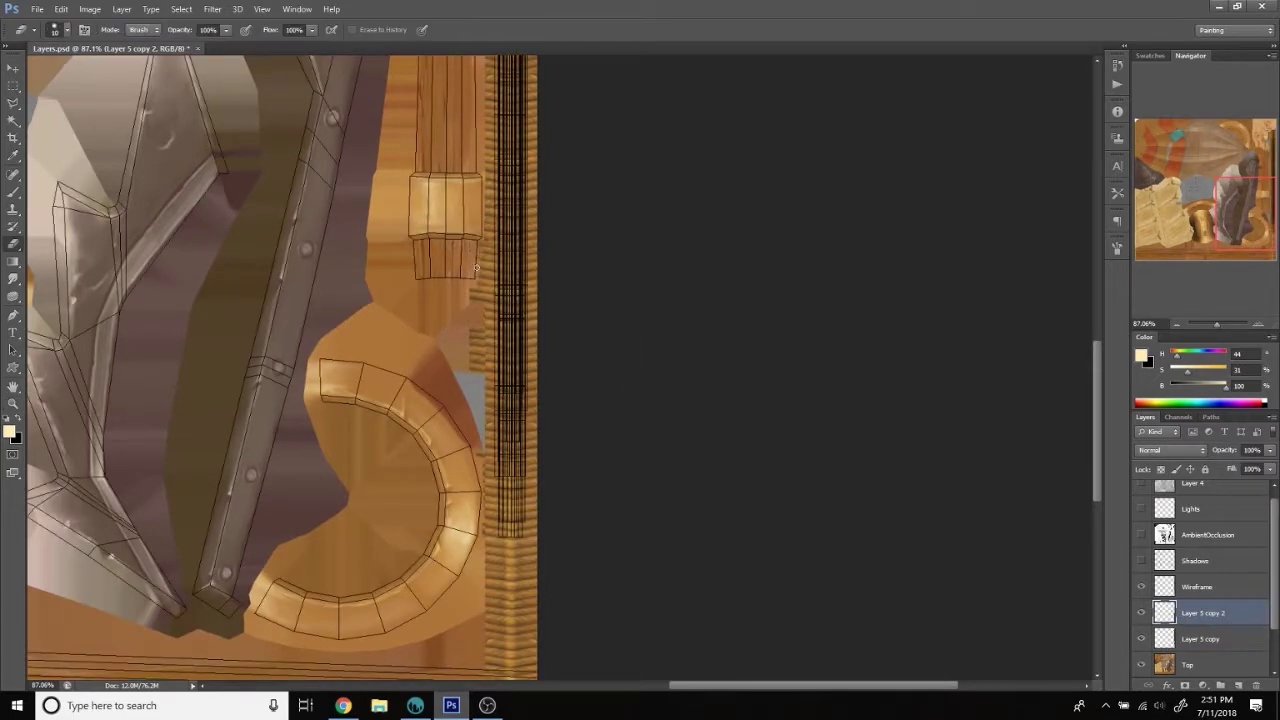
Merge Layer 5 copy 2 down into Layer 5 copy.
scroll(623, 297, "down", 5)
key("m")
scroll(632, 301, "up", 2)
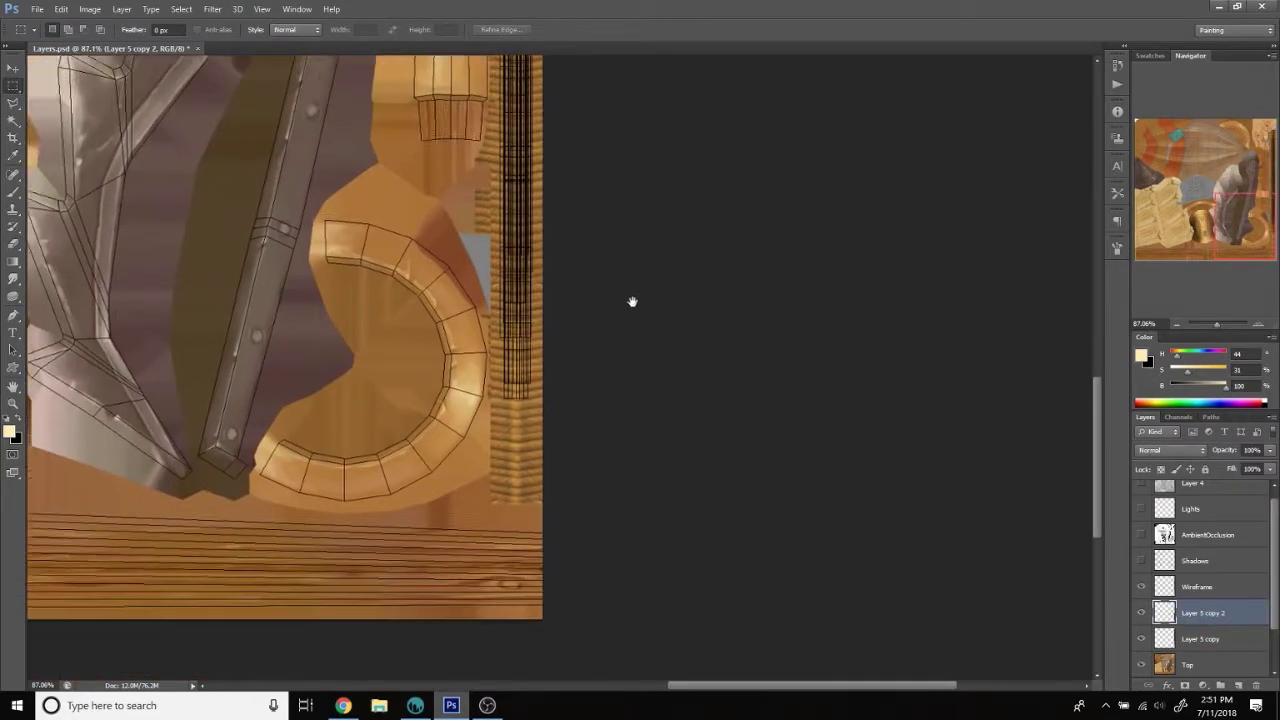
scroll(632, 301, "up", 2)
right_click(1205, 613)
left_click(1120, 400)
right_click(1198, 613)
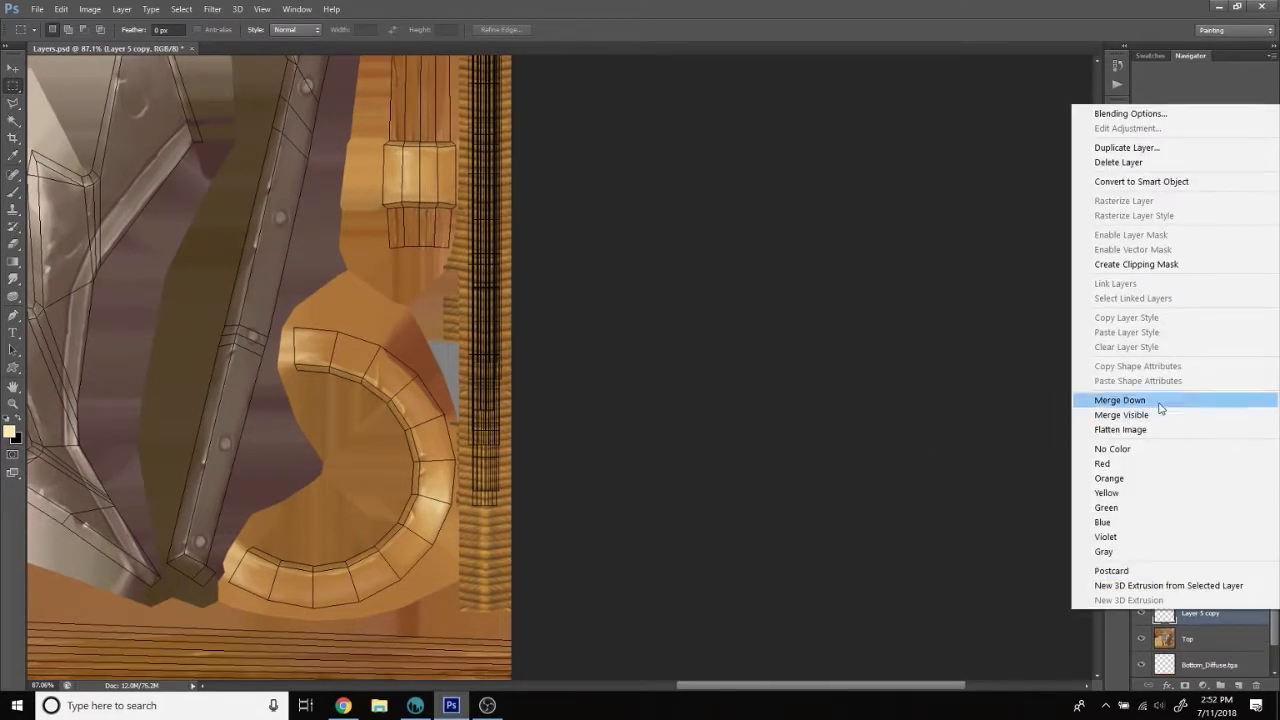
Merge Layer 5 copy down into Top and save the texture file.
left_click(1160, 400)
key("z")
scroll(583, 431, "down", 2)
scroll(578, 430, "down", 1)
key("ctrl+s")
In 3D-Coat, enable Shadows, AmbientOcclusion, Lights and Layer 4 and inspect the reloaded texture.
key("alt+Tab")
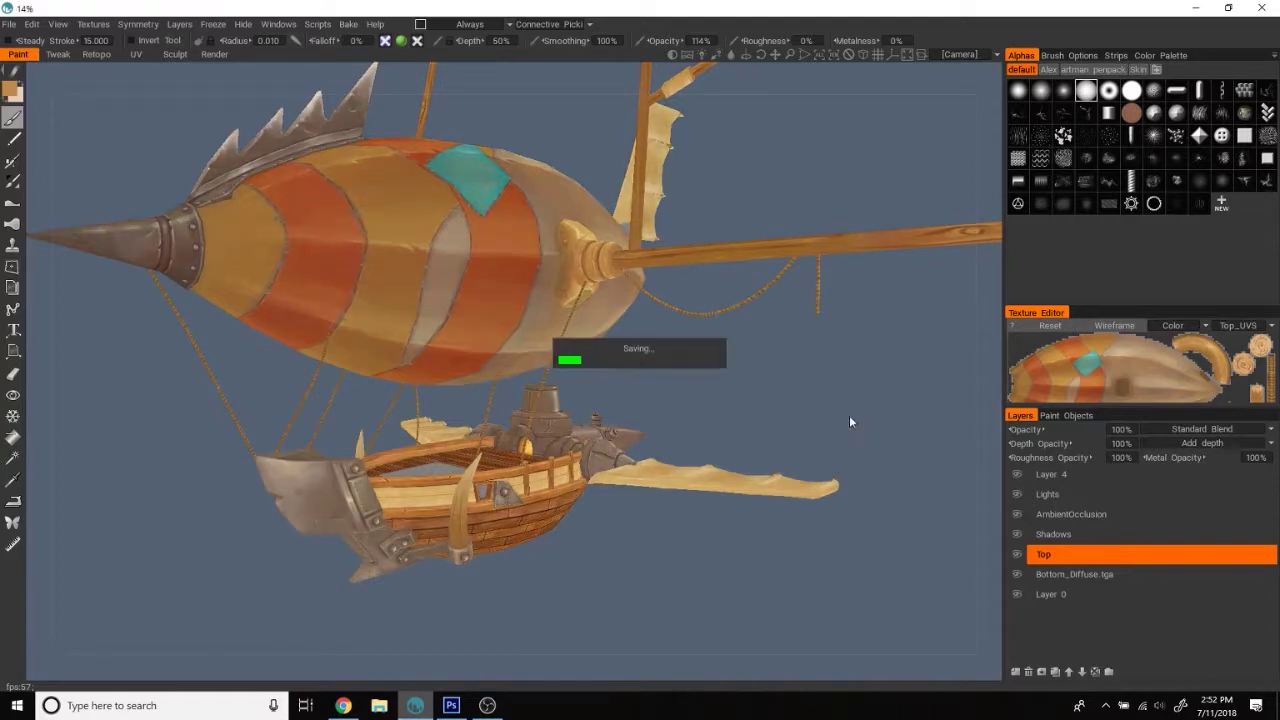
scroll(901, 442, "up", 5)
scroll(905, 430, "down", 2)
scroll(906, 434, "down", 2)
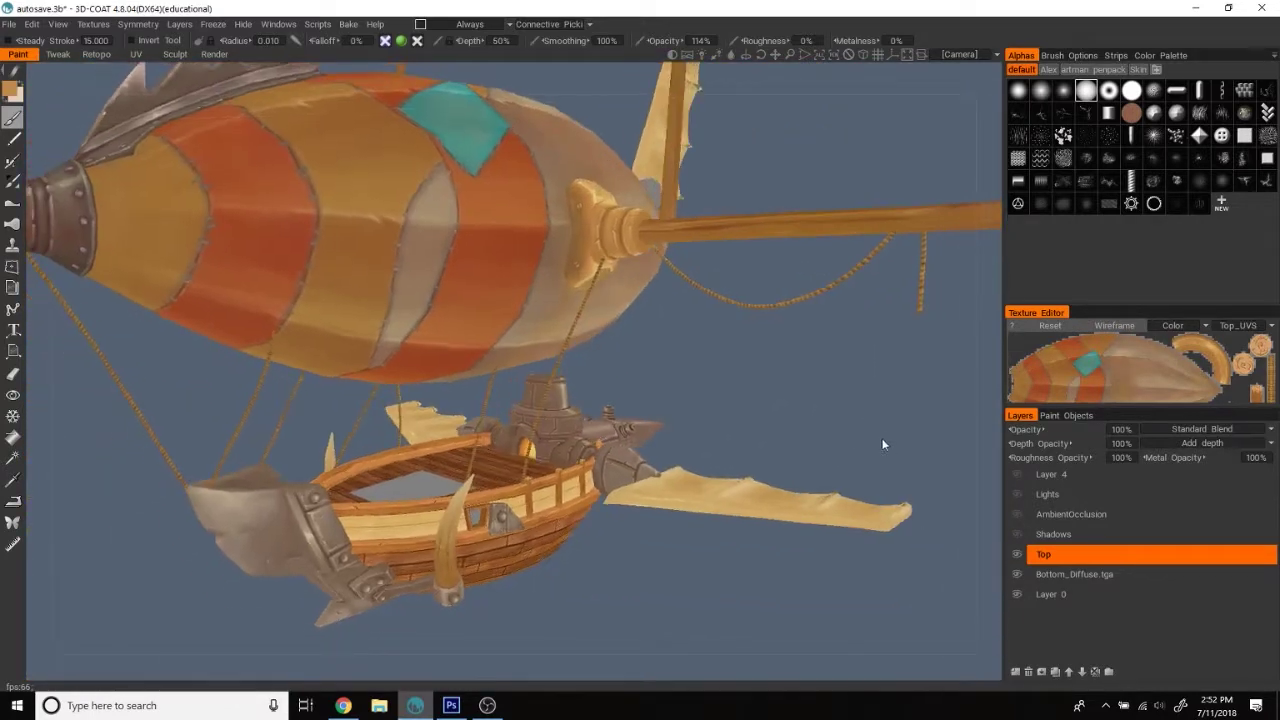
left_click_drag(1017, 532, 1018, 475)
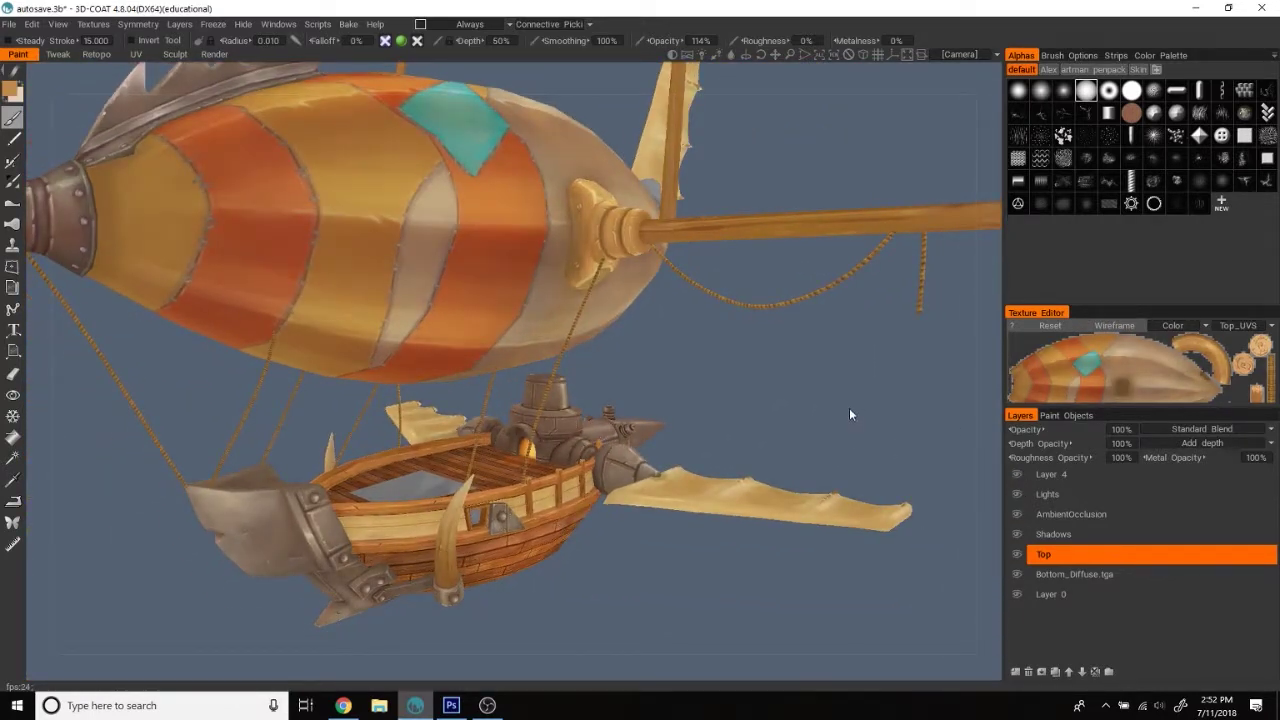
scroll(849, 408, "up", 2)
scroll(886, 390, "down", 3)
scroll(834, 403, "up", 3)
scroll(866, 420, "down", 3)
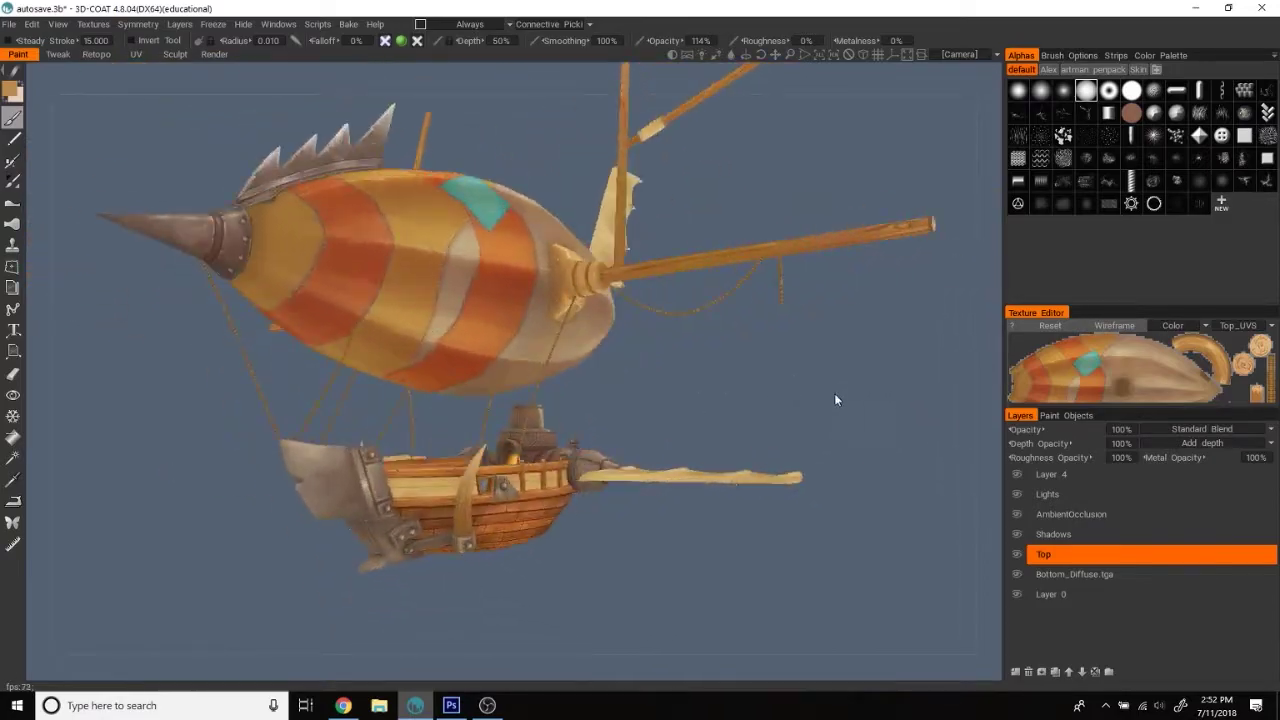
scroll(834, 397, "up", 3)
key("alt+Tab")
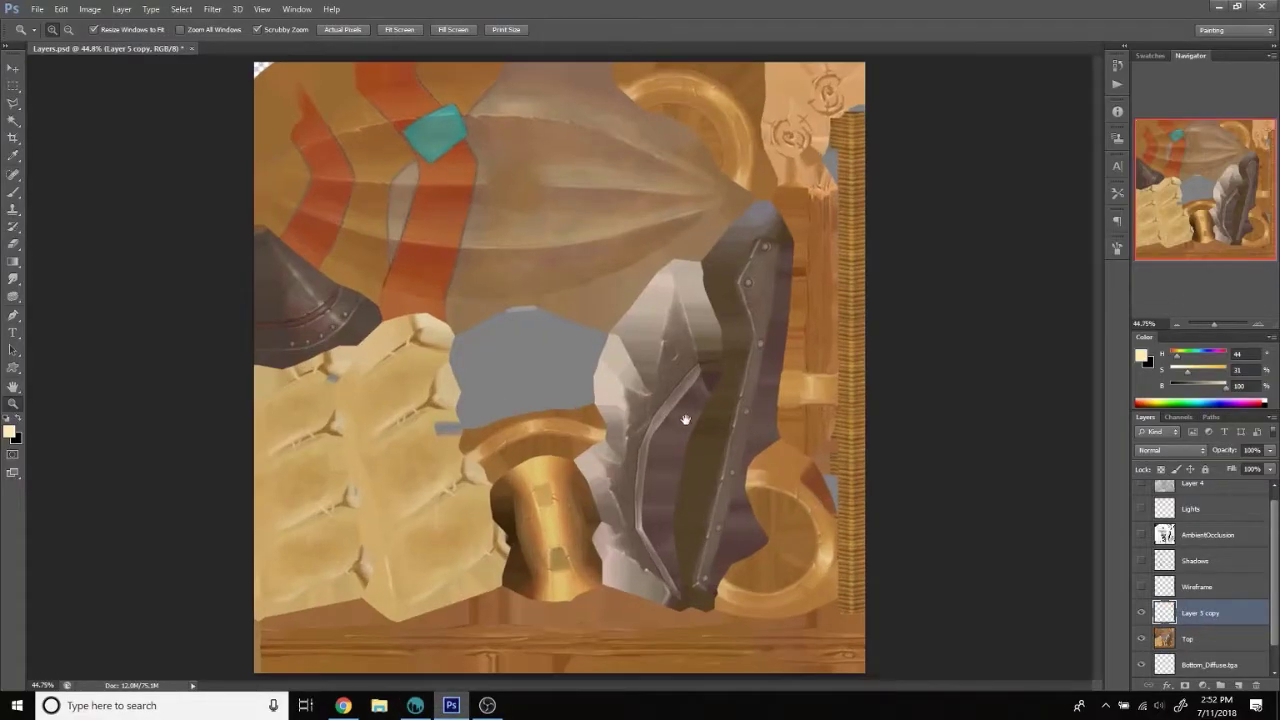
Apply Levels to Layer 5 copy, adjusting midtones and raising the darkest output tone.
left_click(89, 9)
left_click(300, 69)
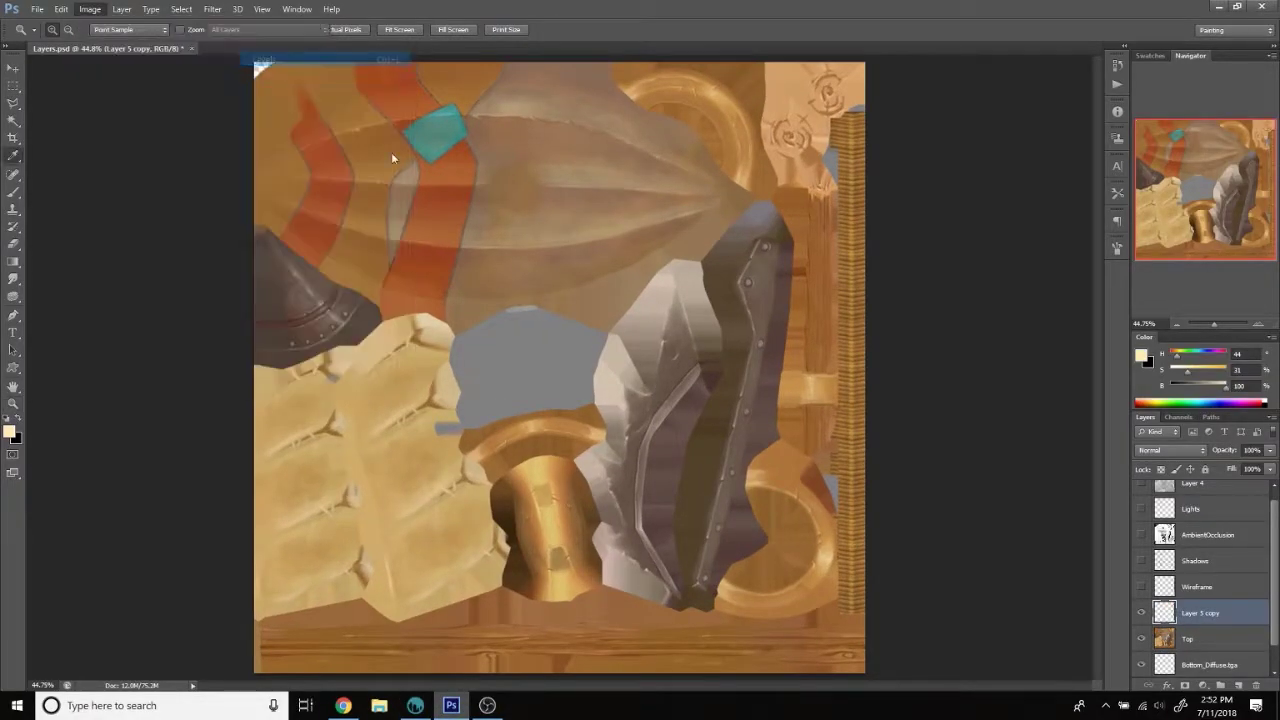
left_click_drag(991, 538, 966, 540)
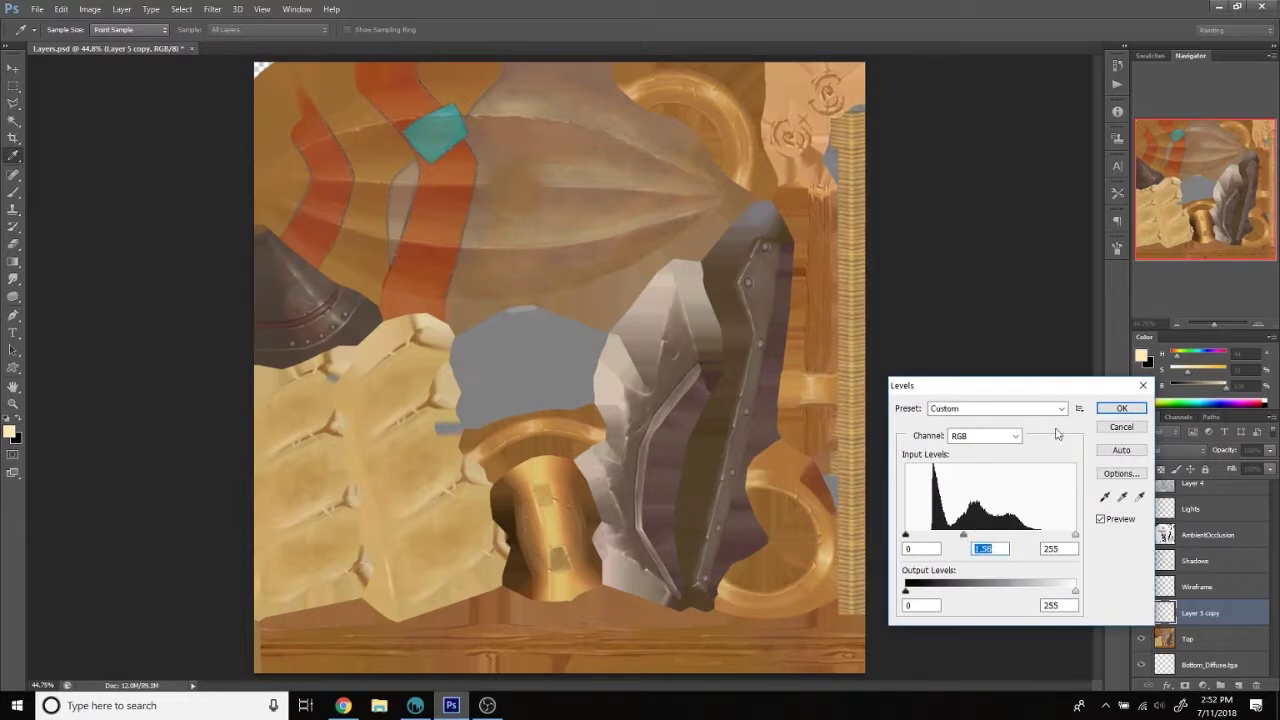
left_click(1076, 548)
left_click(1076, 603)
left_click_drag(905, 590, 937, 590)
left_click_drag(970, 535, 987, 535)
left_click(1121, 411)
Apply two Curves adjustments bending the tone curve upward to brighten Layer 5 copy.
key("ctrl+m")
left_click_drag(1014, 389, 1012, 387)
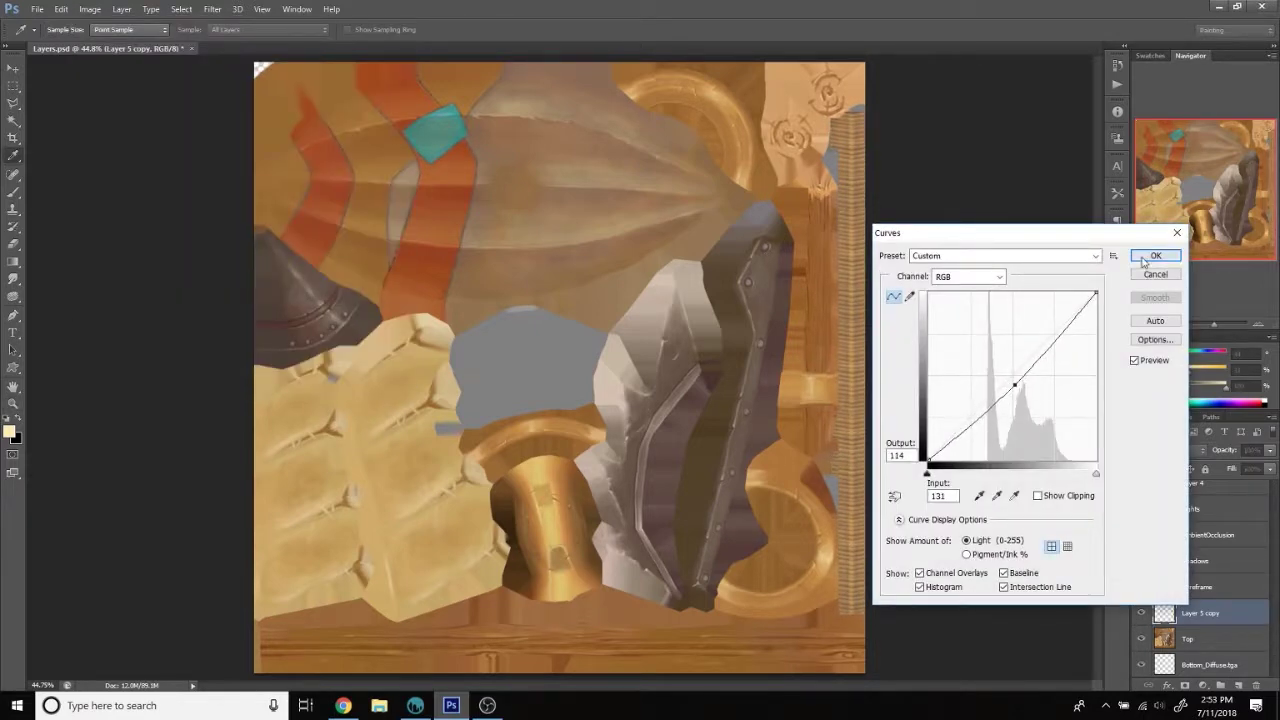
left_click(1150, 258)
left_click(90, 9)
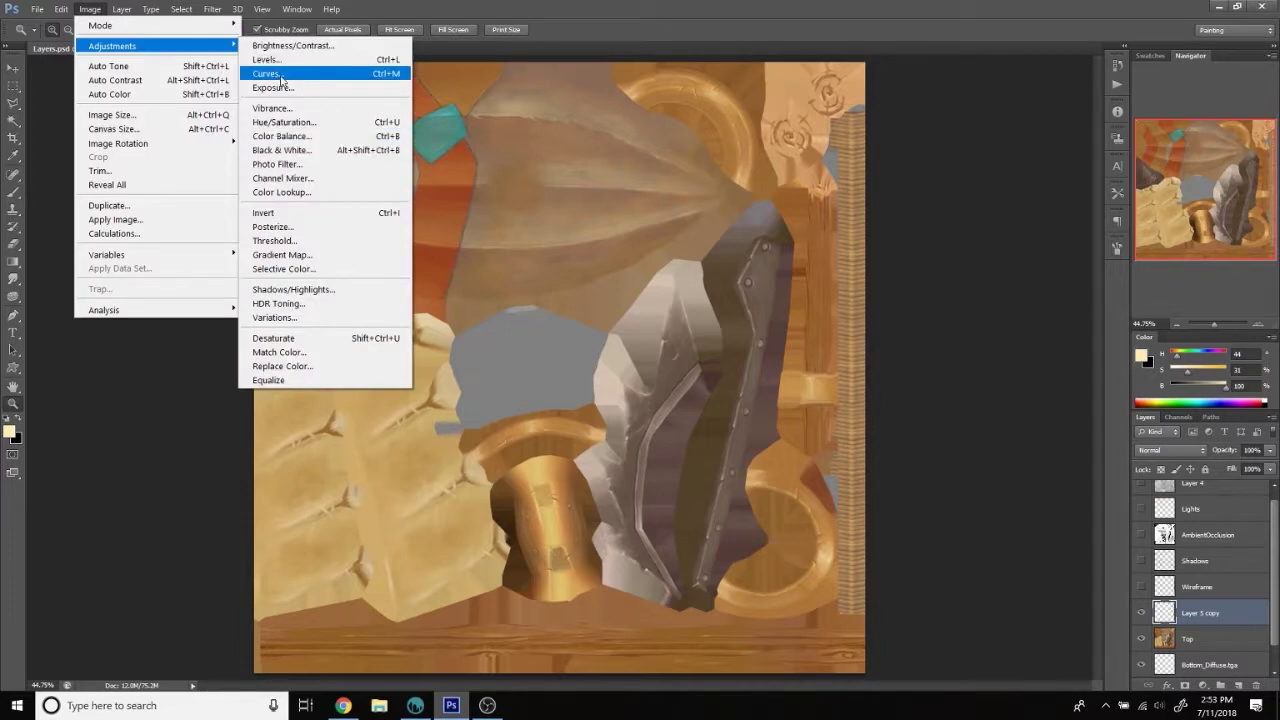
left_click(268, 73)
left_click(1012, 398)
left_click_drag(1040, 365, 1045, 371)
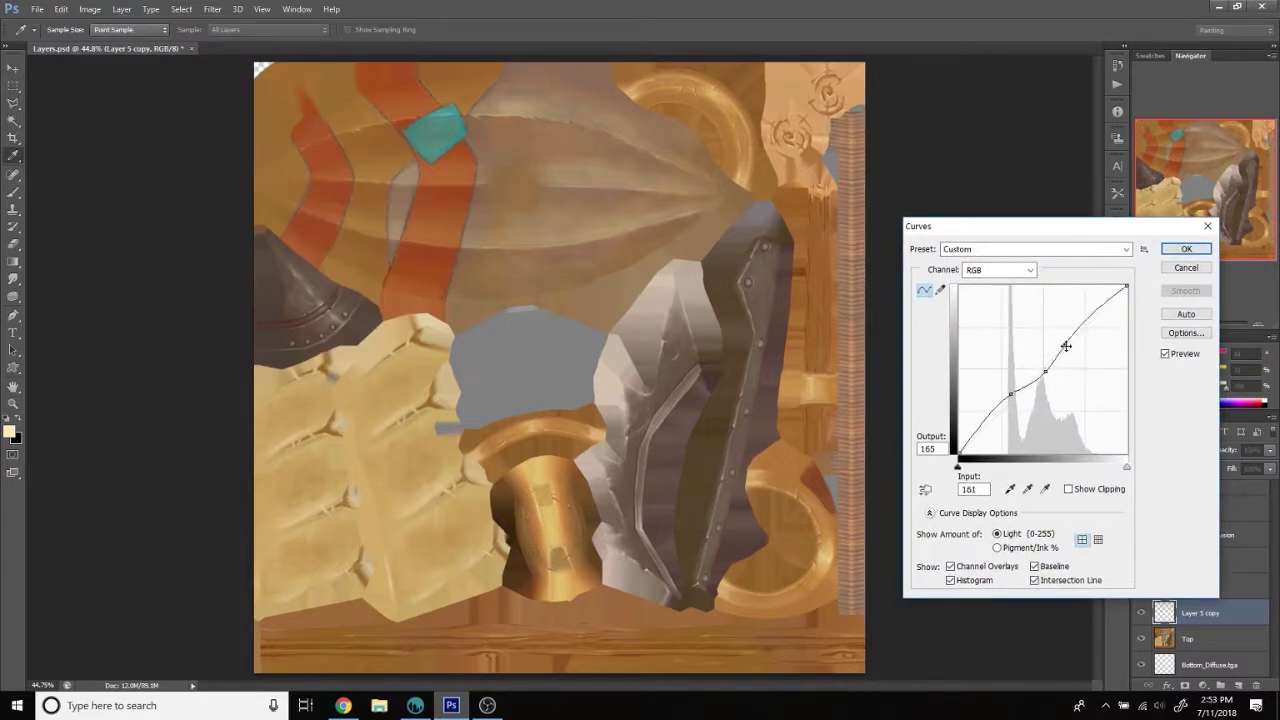
left_click_drag(1044, 370, 1042, 365)
left_click(1014, 392)
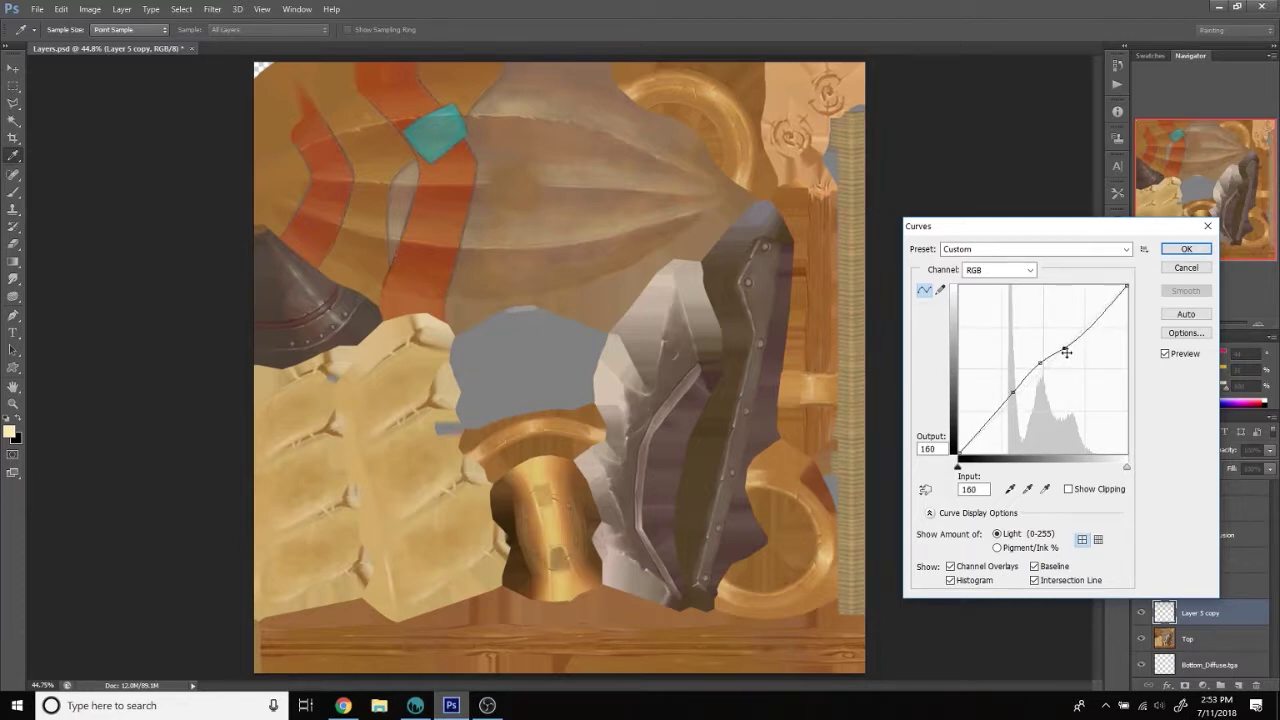
left_click(1186, 249)
right_click(1200, 612)
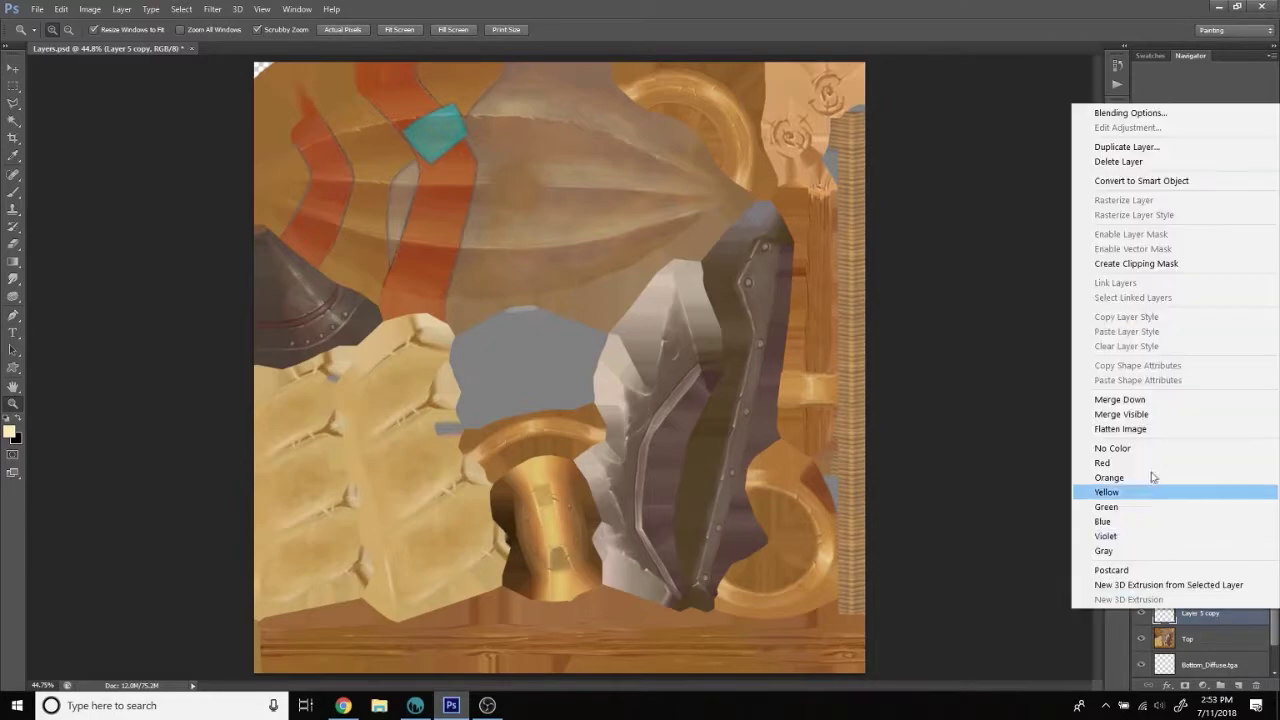
Merge Layer 5 copy into Top, then orbit the airship in 3D-Coat with shading layers toggled.
left_click(1110, 402)
left_click(415, 705)
mouse_move(872, 403)
left_mouse_down()
mouse_move(846, 404)
mouse_move(1015, 527)
left_mouse_up()
left_click(1017, 514)
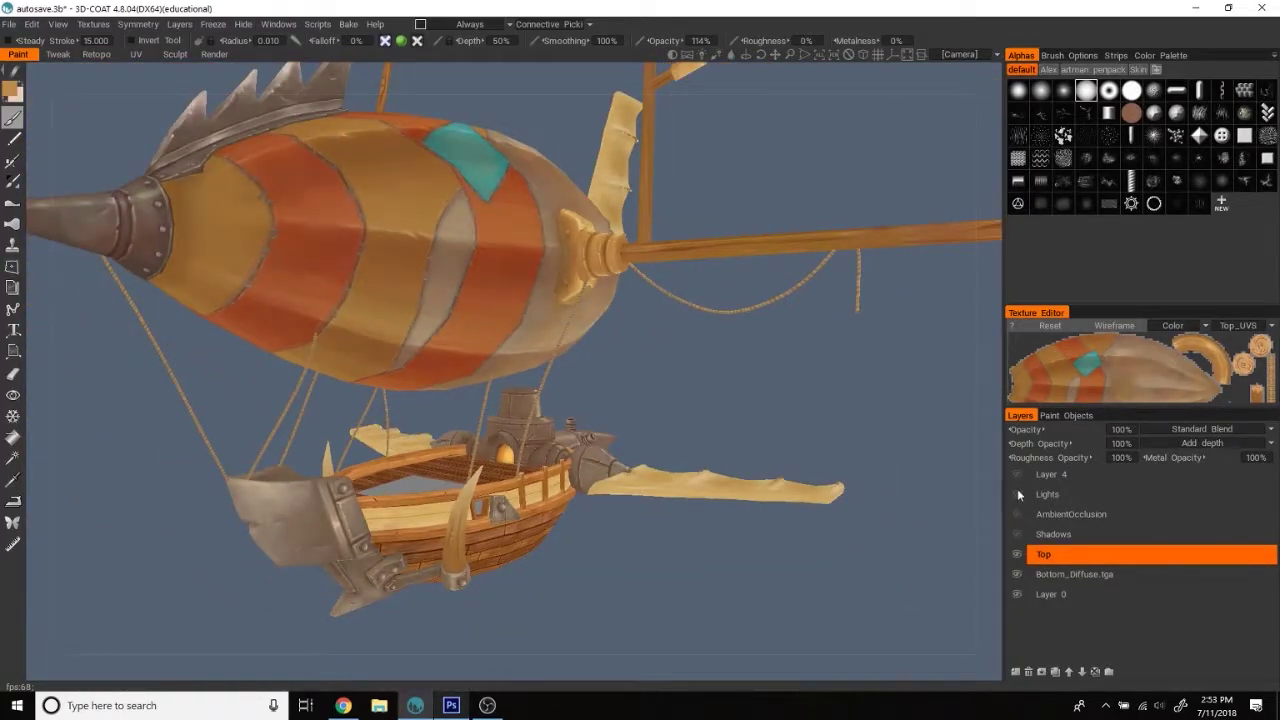
mouse_move(848, 397)
left_mouse_down()
mouse_move(774, 388)
mouse_move(874, 400)
mouse_move(829, 413)
mouse_move(880, 420)
left_mouse_up()
scroll(874, 400, "up", 5)
scroll(829, 410, "down", 3)
left_click(89, 9)
mouse_move(112, 46)
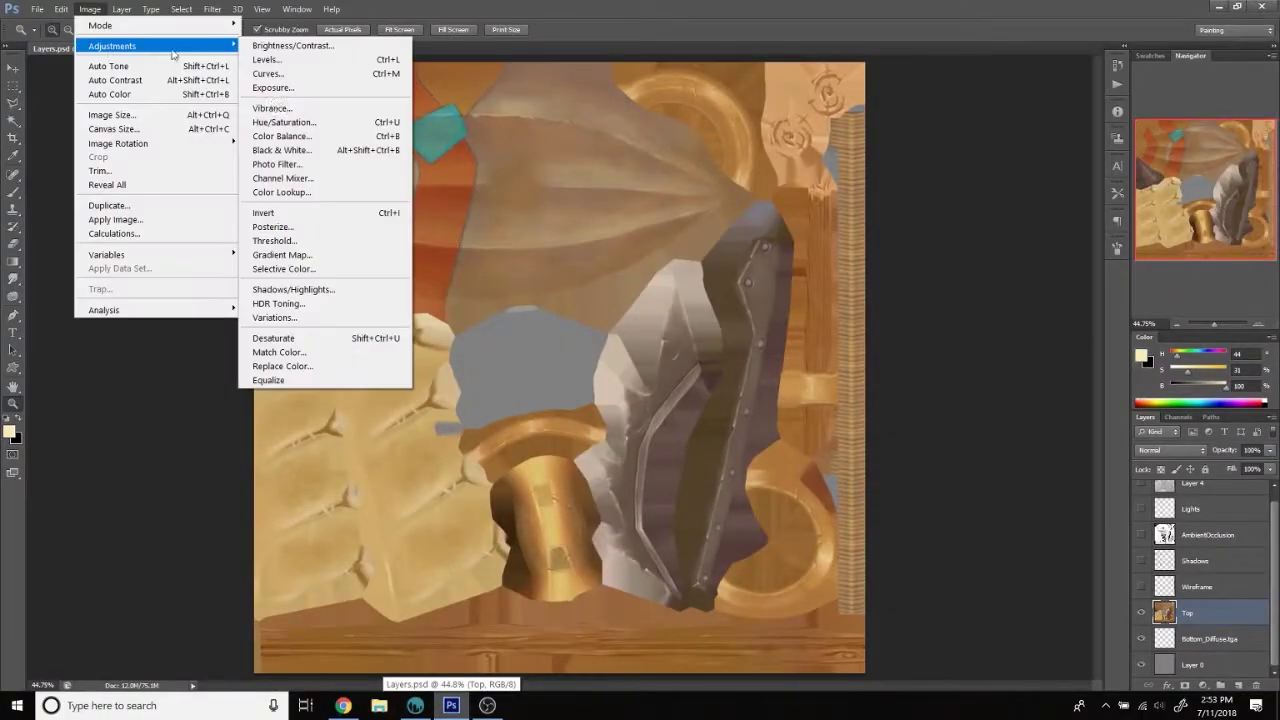
Copy the Top layer, raise its saturation by +8, and merge it back down.
left_click(280, 121)
key("Return")
key("ctrl+j")
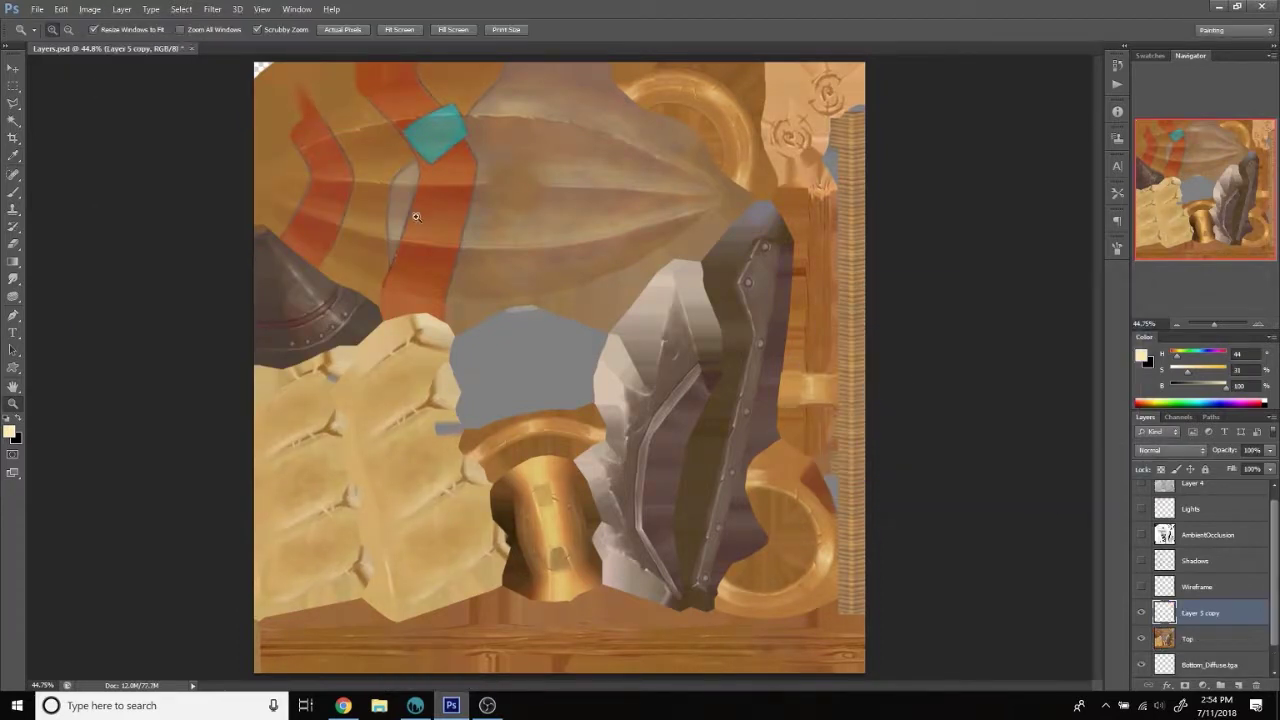
key("ctrl+u")
left_click_drag(957, 405, 963, 408)
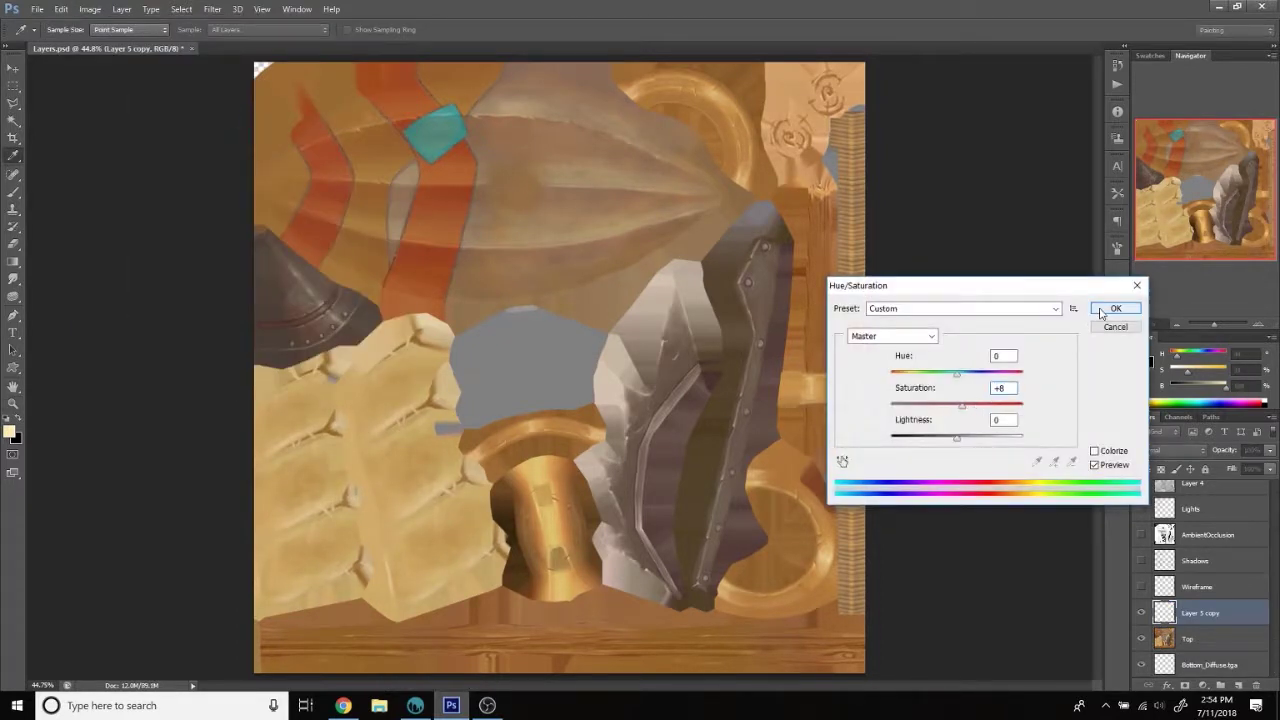
left_click(1096, 316)
key("ctrl+e")
Inspect the saturated texture on the airship in 3D-Coat, then bring up the broken clay photo.
key("alt+Tab")
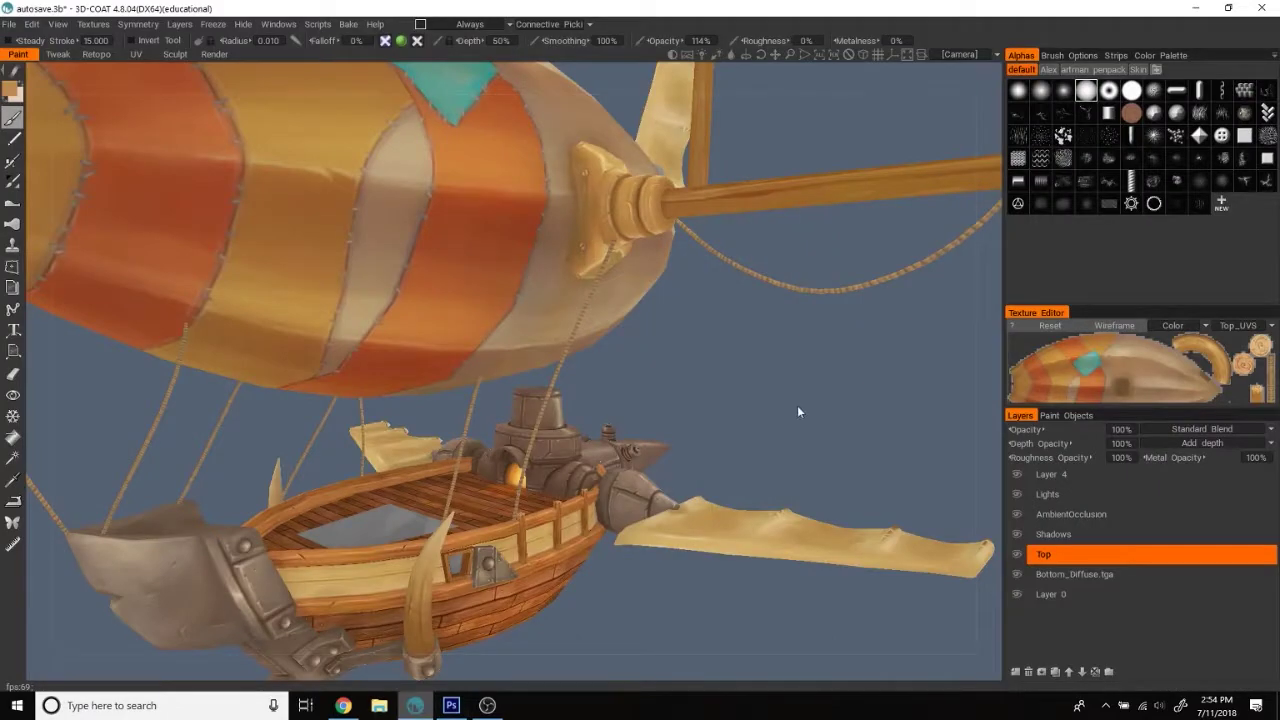
mouse_move(814, 390)
left_mouse_down()
mouse_move(829, 411)
mouse_move(738, 489)
left_mouse_up()
left_click(451, 705)
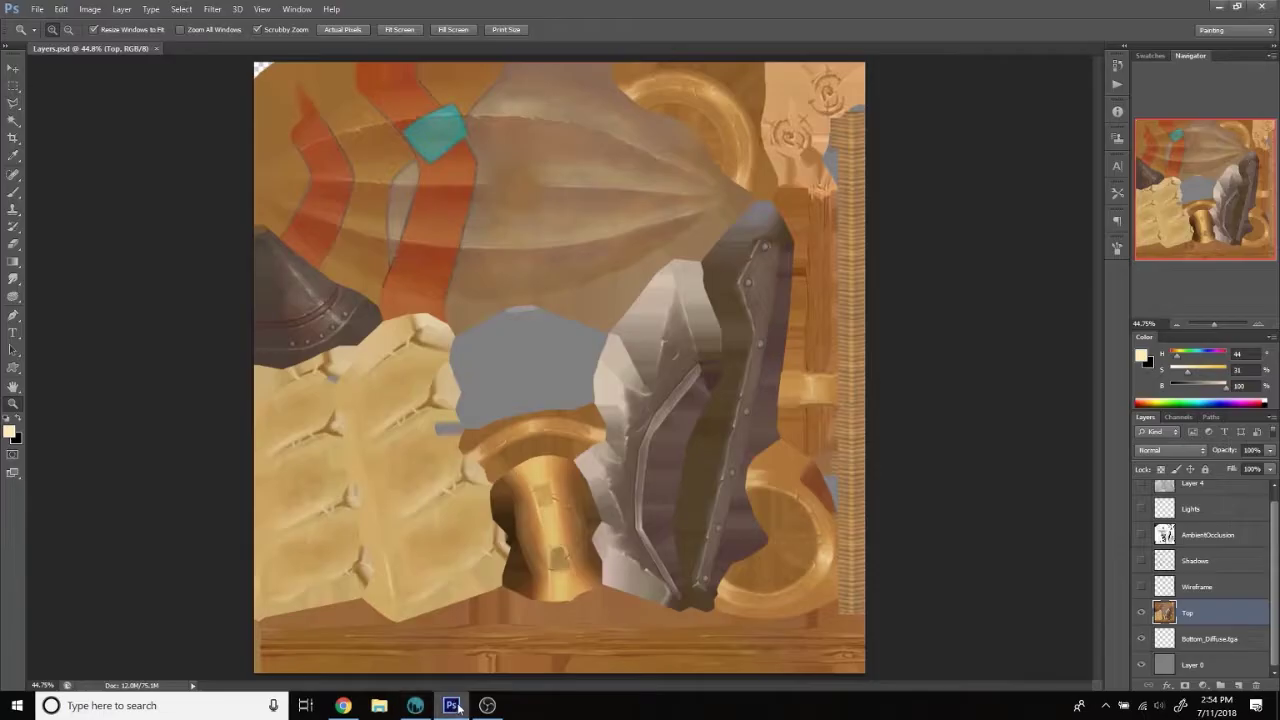
scroll(841, 406, "up", 3)
scroll(841, 406, "down", 3)
mouse_move(841, 406)
left_mouse_down()
mouse_move(692, 410)
mouse_move(870, 435)
left_mouse_up()
scroll(874, 407, "up", 5)
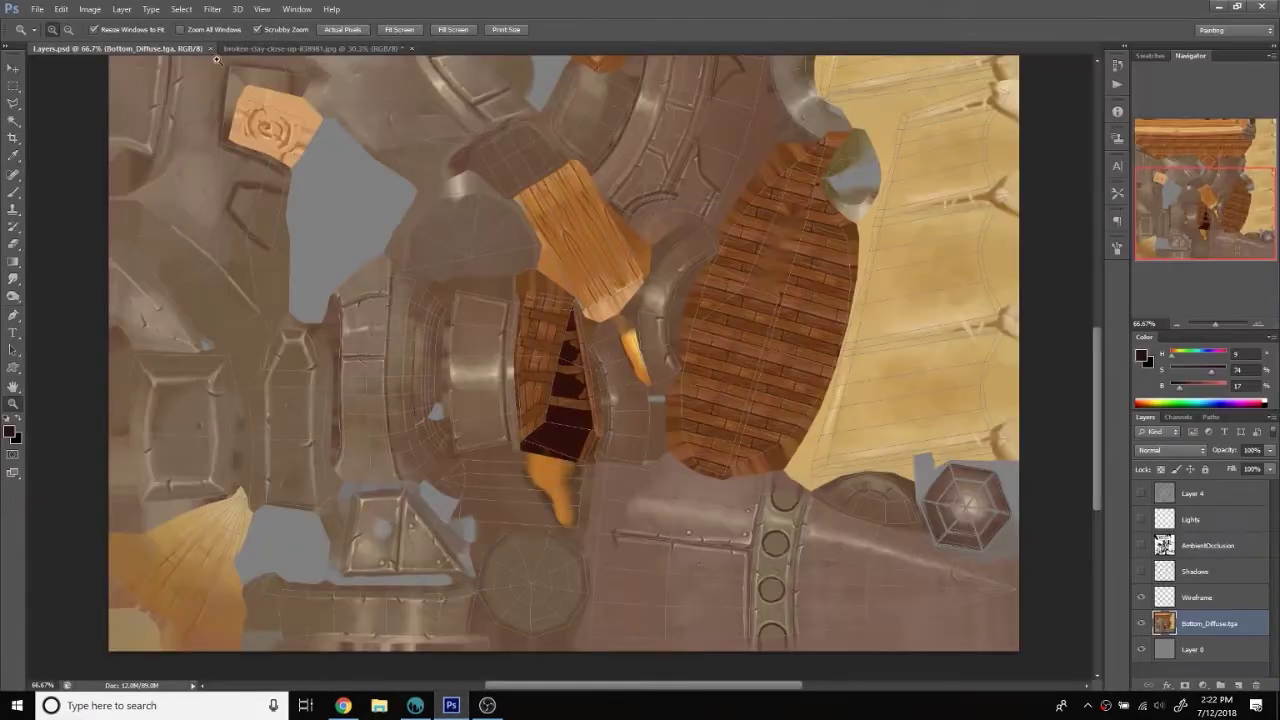
left_click(250, 48)
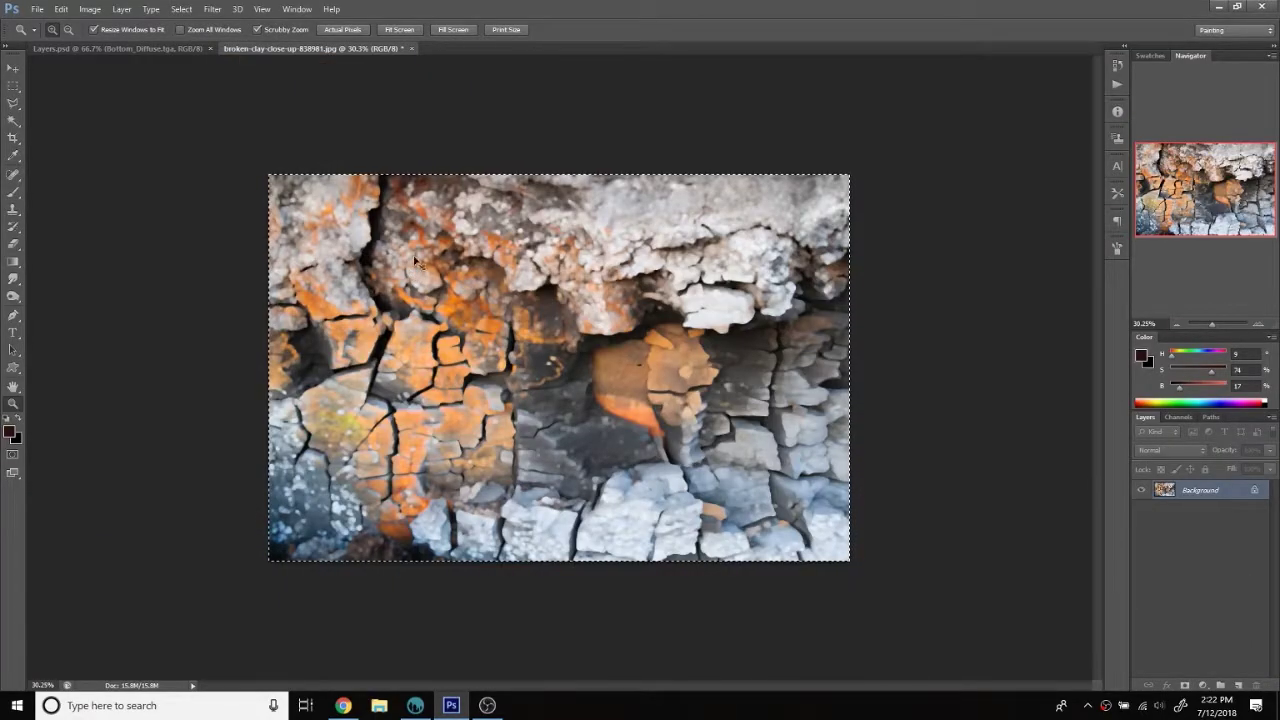
Paste the cracked clay photo into Layers.psd and scale it to about a quarter size.
key("ctrl+Tab")
key("ctrl+v")
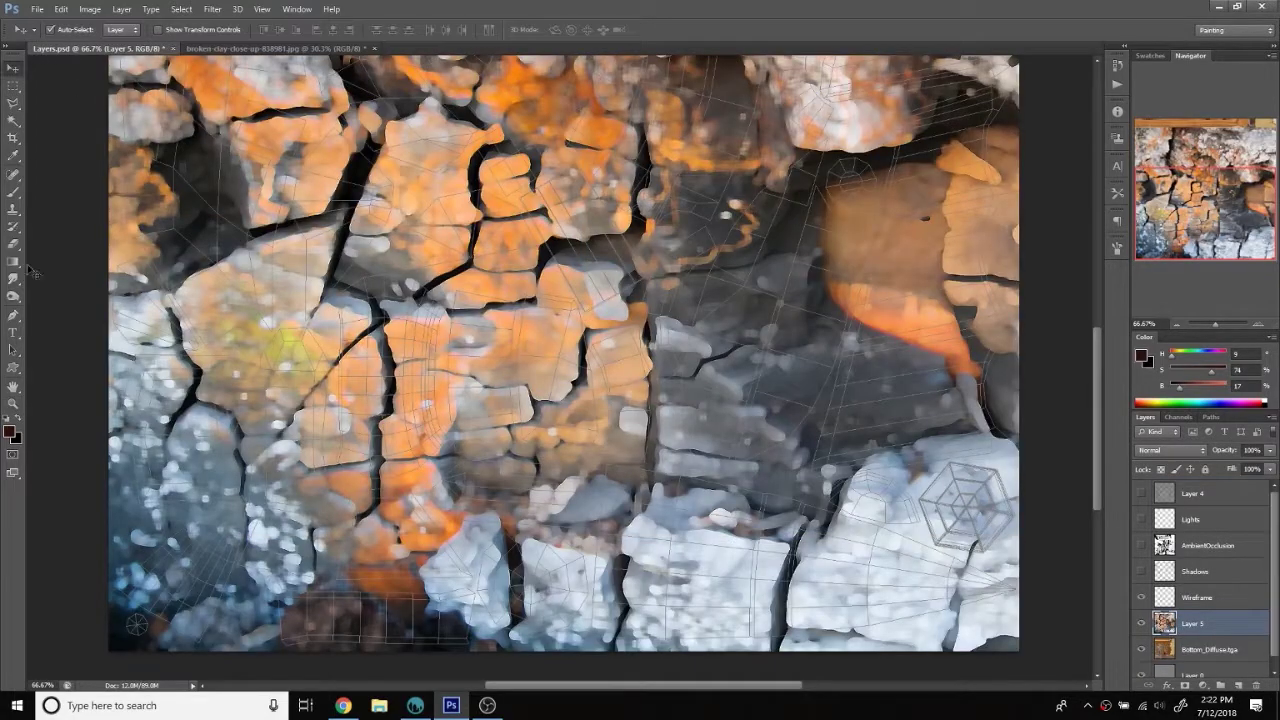
key("ctrl+0")
key("ctrl+t")
left_click_drag(184, 29, 67, 92)
key("Return")
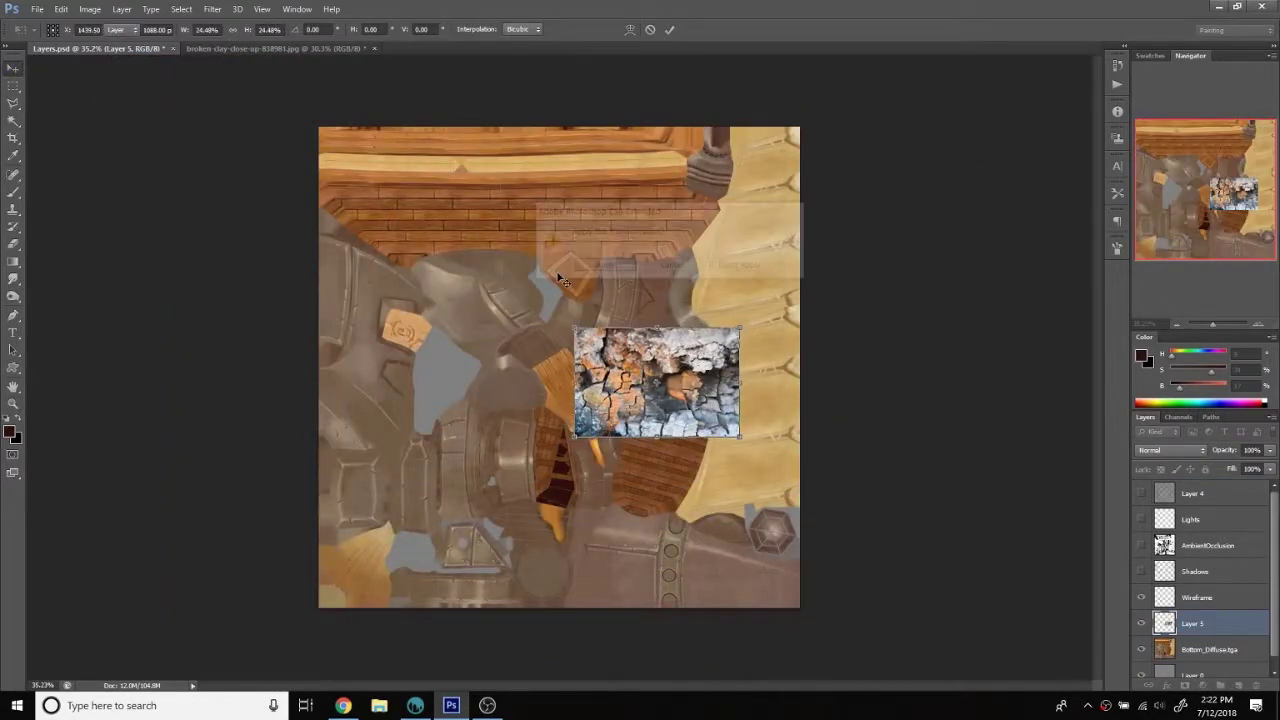
Zoom in on the hull texture and hide the clay photo layer.
key("z")
mouse_move(440, 250)
left_mouse_down()
mouse_move(497, 260)
mouse_move(913, 458)
left_mouse_up()
left_click(1141, 623)
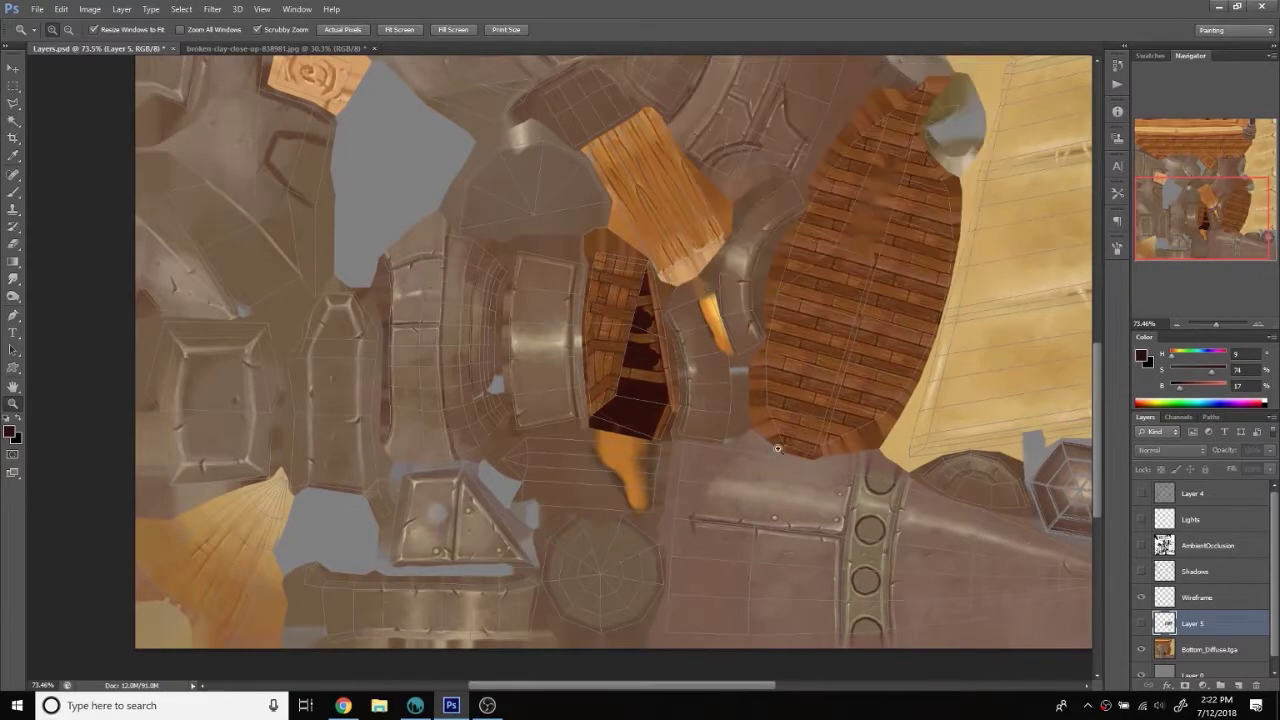
key("alt+]")
left_click_drag(778, 450, 785, 464)
key("i")
Set the Wireframe's black input level to 255 and move it above the new layer.
key("ctrl+l")
left_click(921, 548)
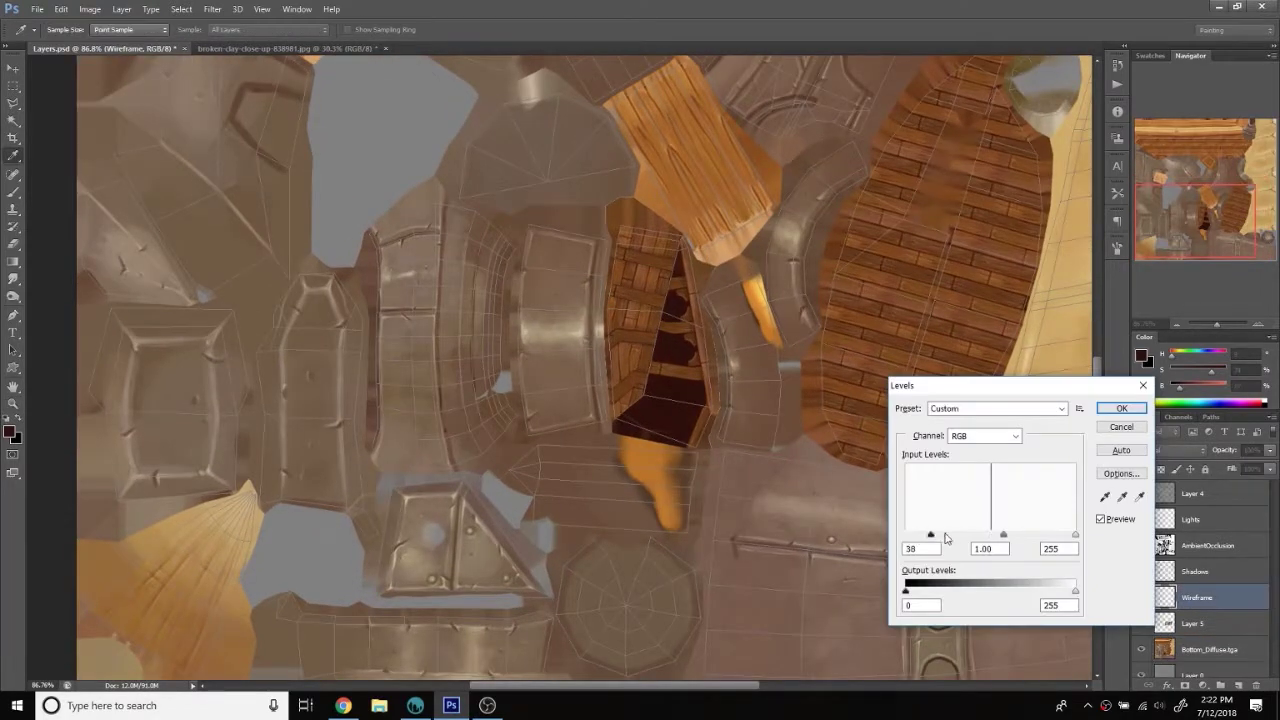
type("255")
key("Return")
left_click_drag(1195, 597, 1207, 624)
key("l")
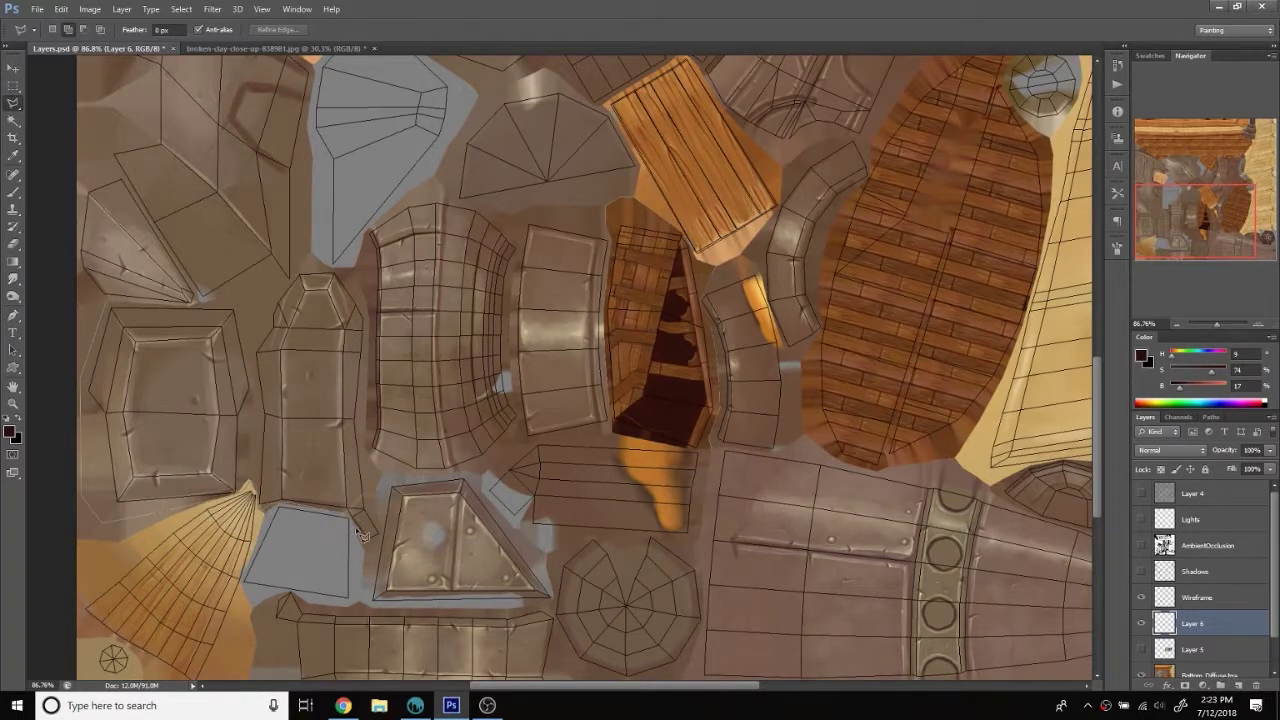
Trace a polygonal lasso outline around the stone and metal UV pieces.
left_click_drag(275, 667, 234, 533)
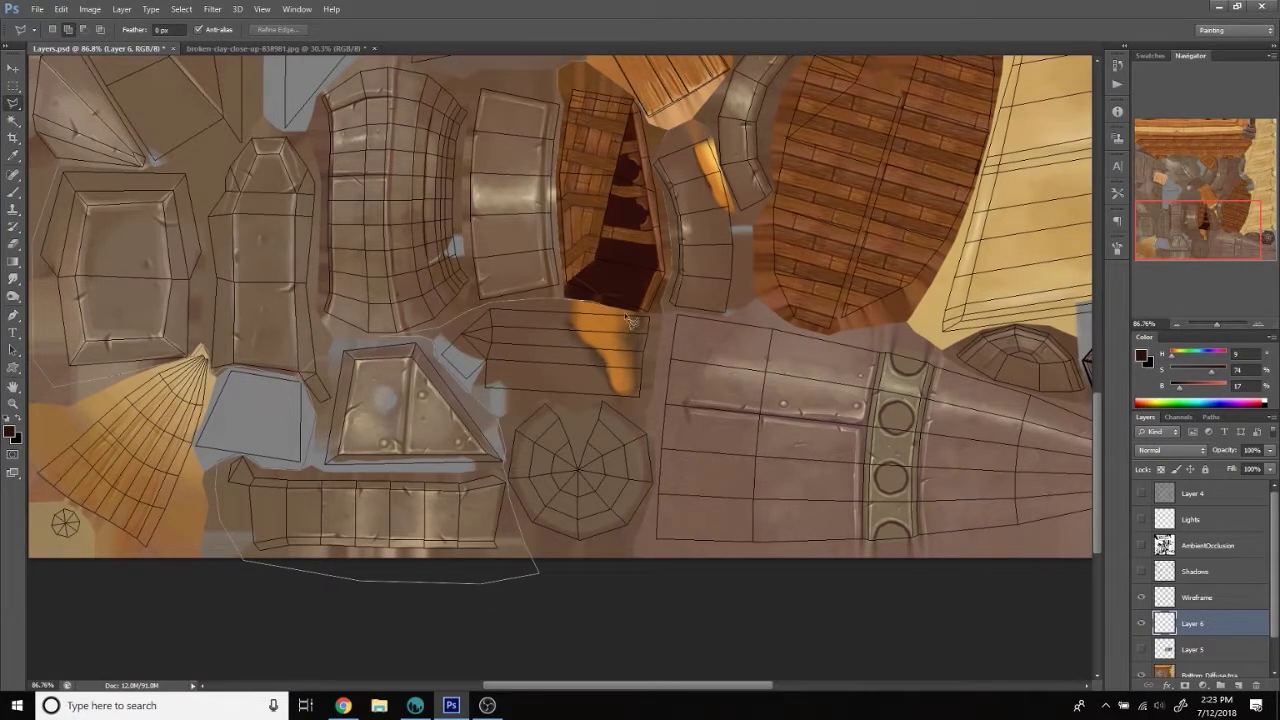
left_click_drag(635, 320, 598, 405)
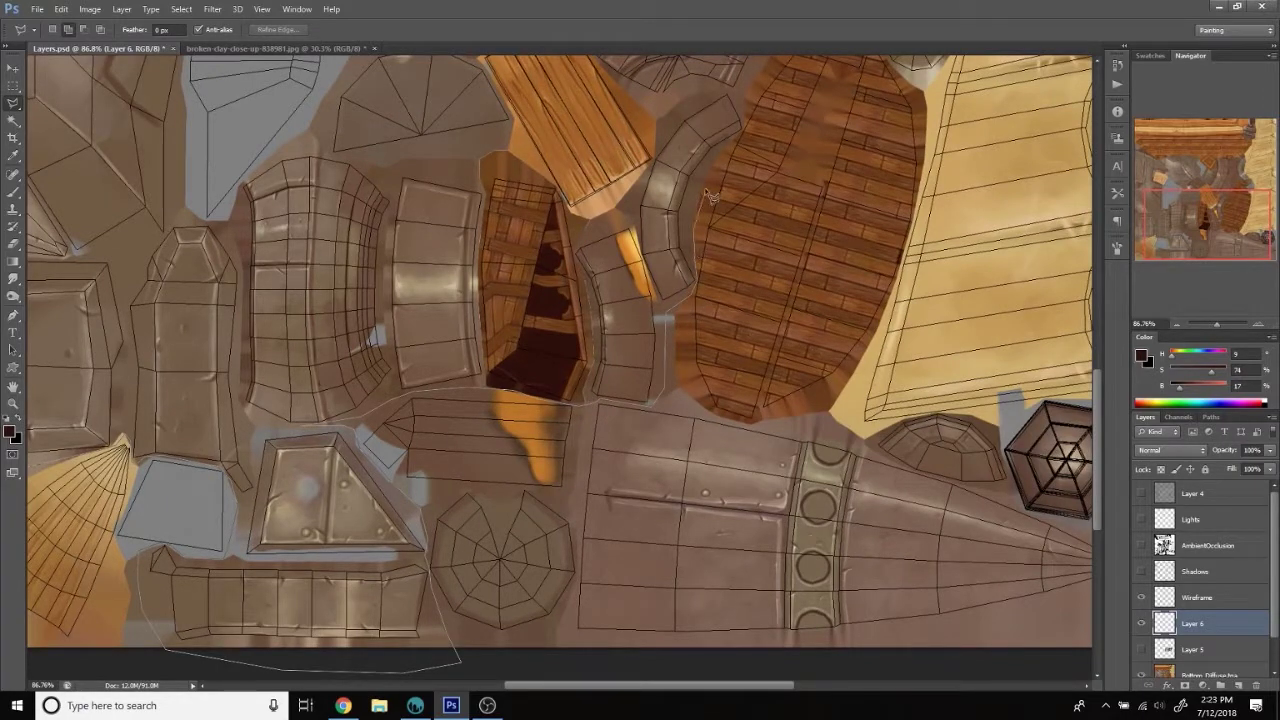
left_click_drag(752, 110, 603, 465)
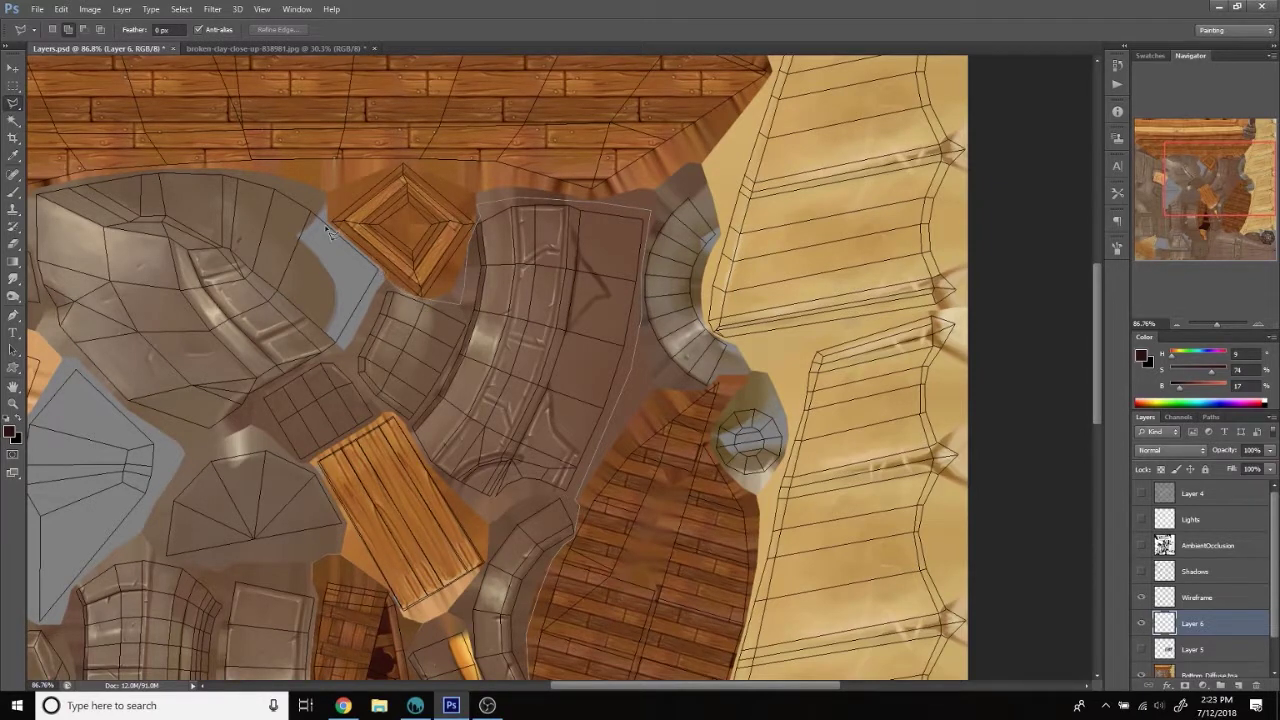
left_click_drag(160, 174, 380, 181)
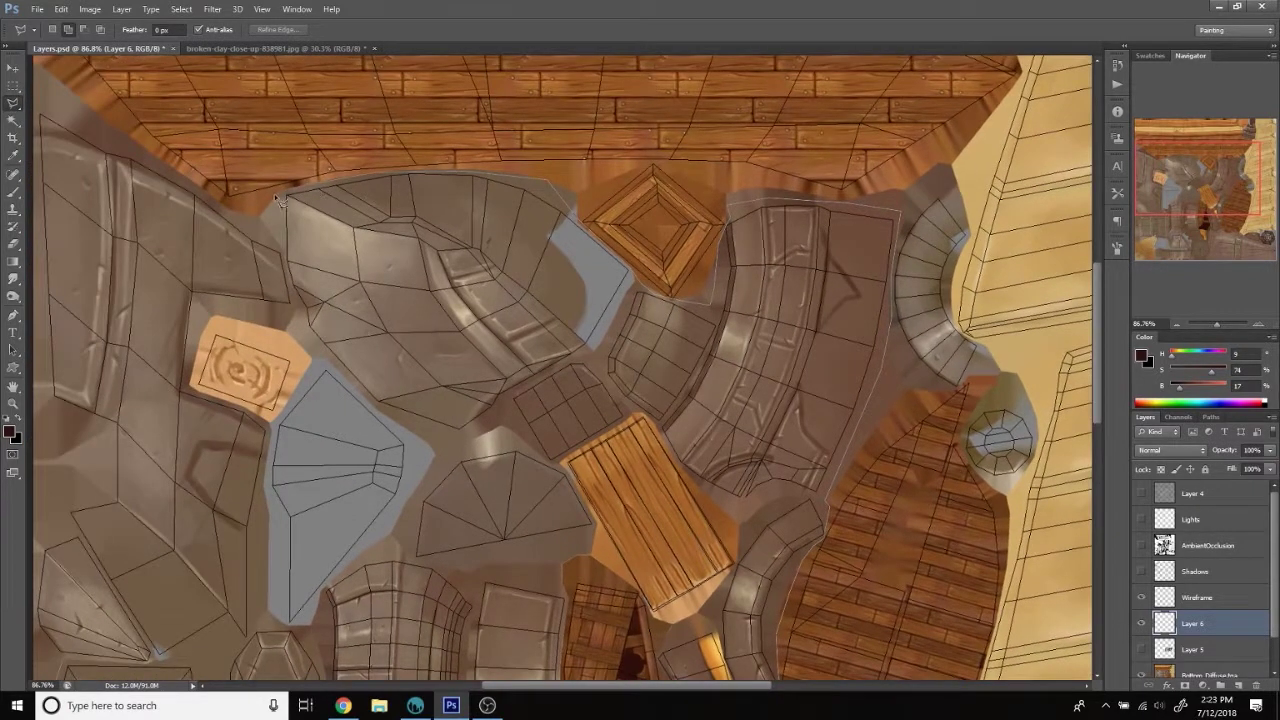
left_click_drag(73, 122, 240, 104)
mouse_move(188, 534)
left_mouse_down()
mouse_move(162, 324)
mouse_move(40, 476)
left_mouse_up()
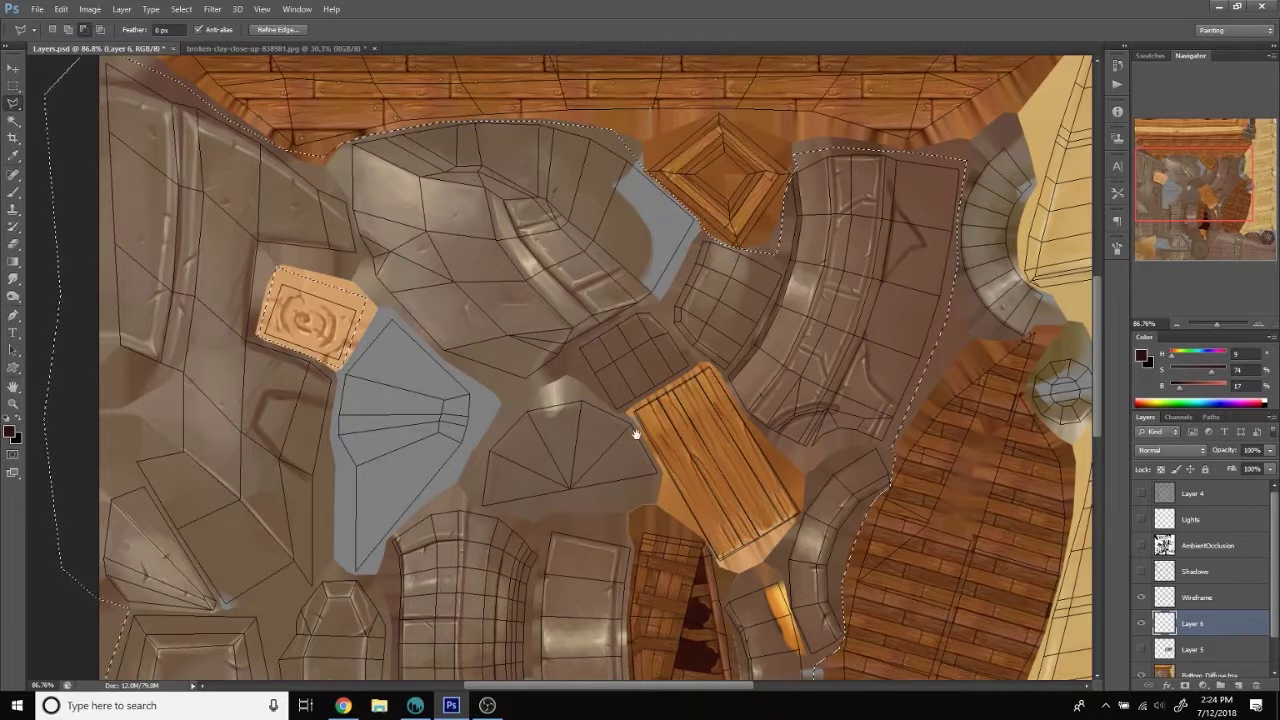
left_click_drag(634, 434, 450, 333)
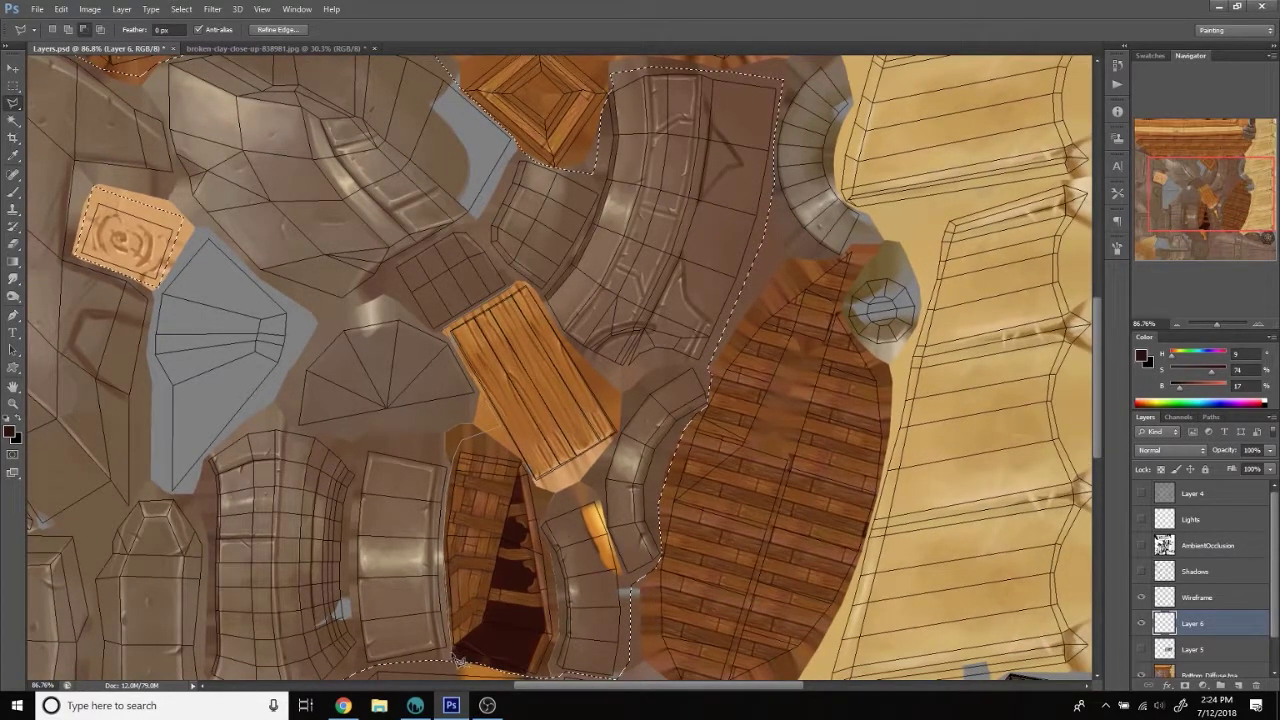
left_click_drag(534, 608, 484, 560)
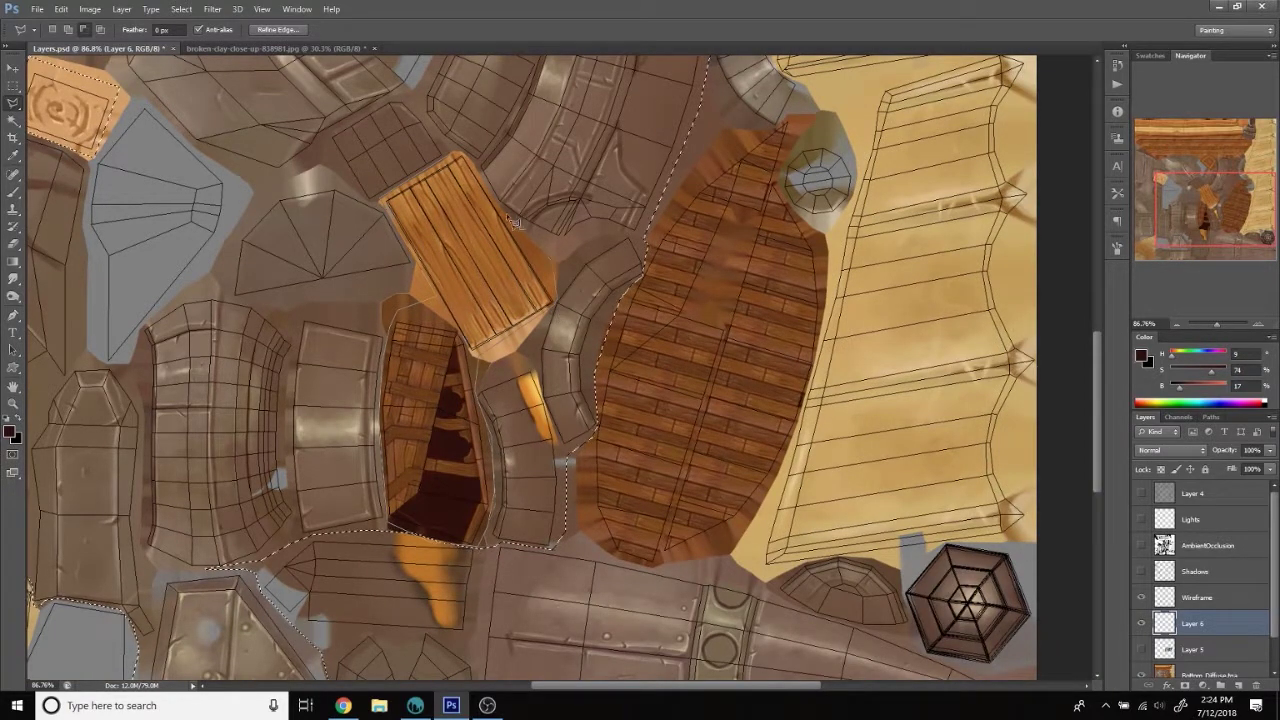
left_click(463, 157)
Finish the outline along the map's left edge and fill it with dark brown on Layer 6.
left_click_drag(652, 455, 620, 301)
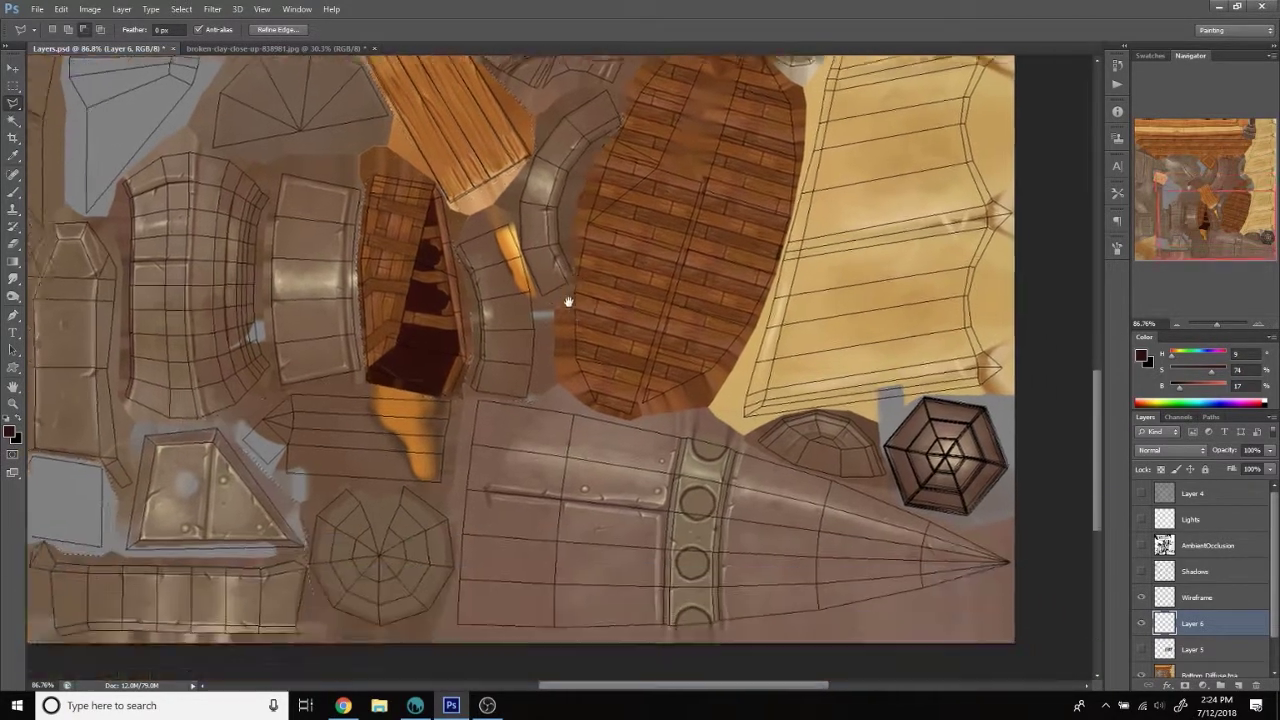
left_click_drag(370, 410, 520, 690)
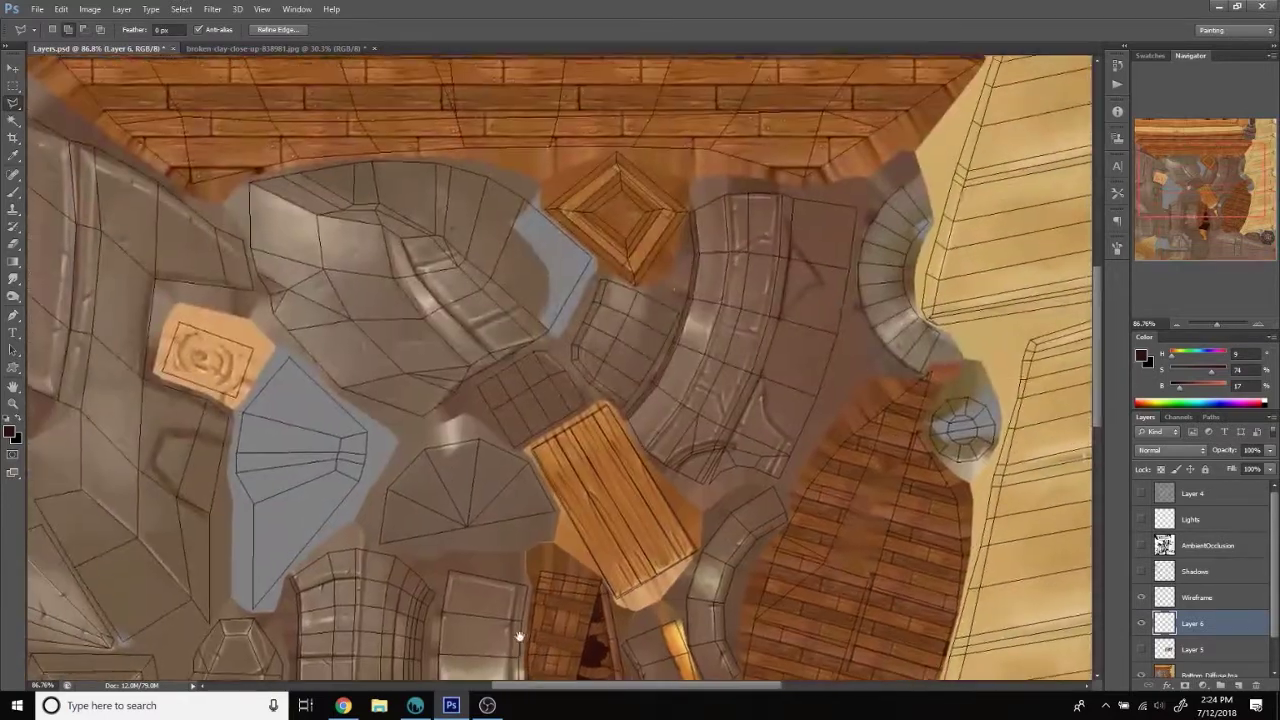
left_click_drag(880, 230, 697, 277)
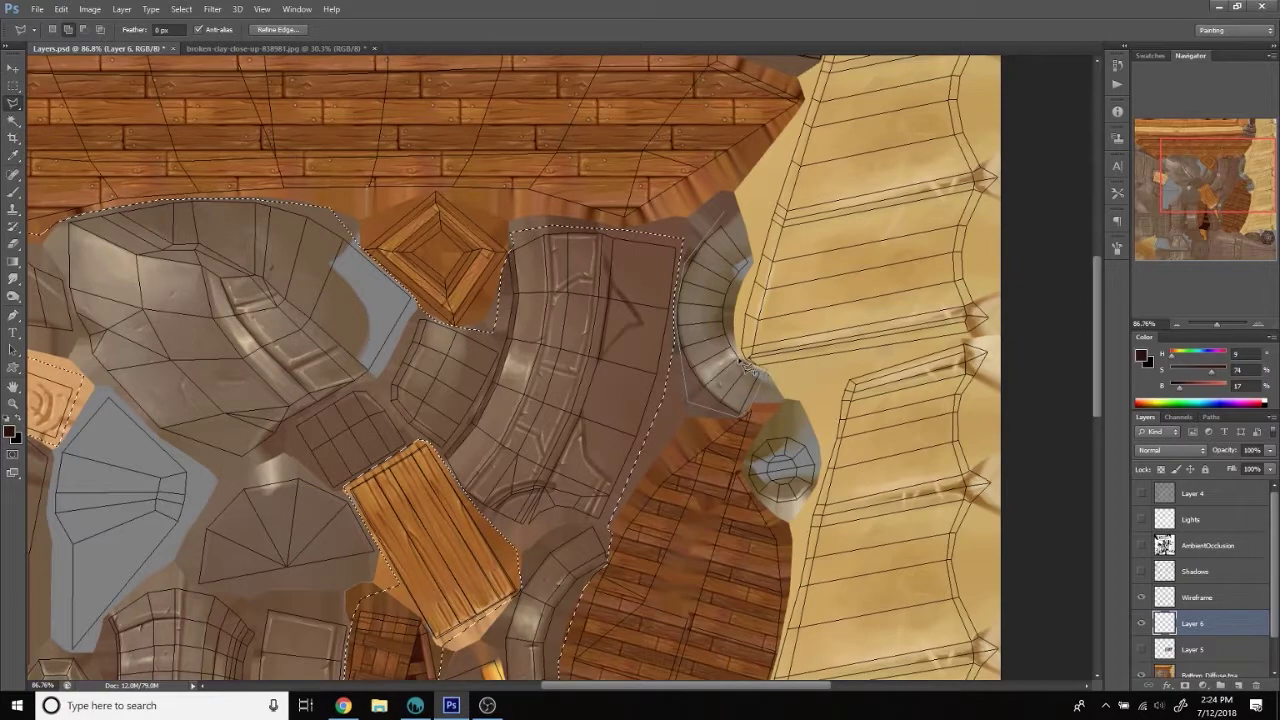
scroll(62, 372, "down", 5)
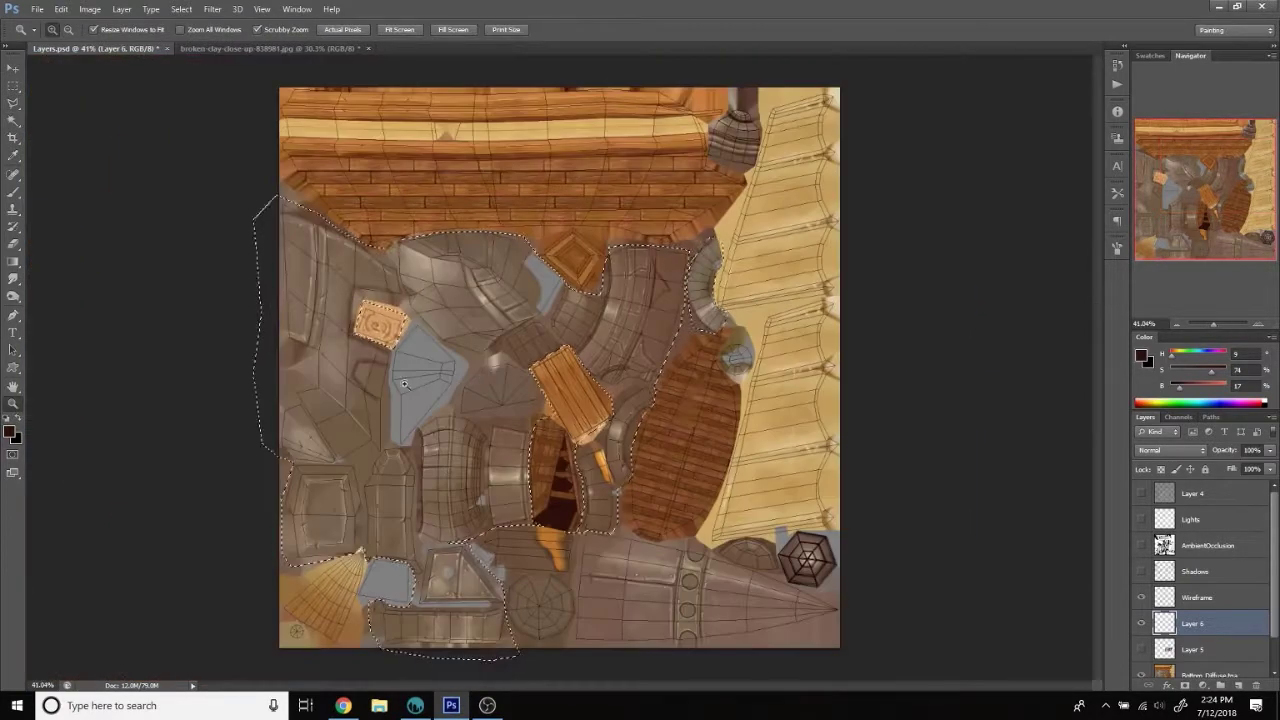
scroll(608, 286, "up", 2)
left_click_drag(608, 286, 620, 116)
left_click_drag(200, 70, 320, 600)
key("shift+F5")
key("Return")
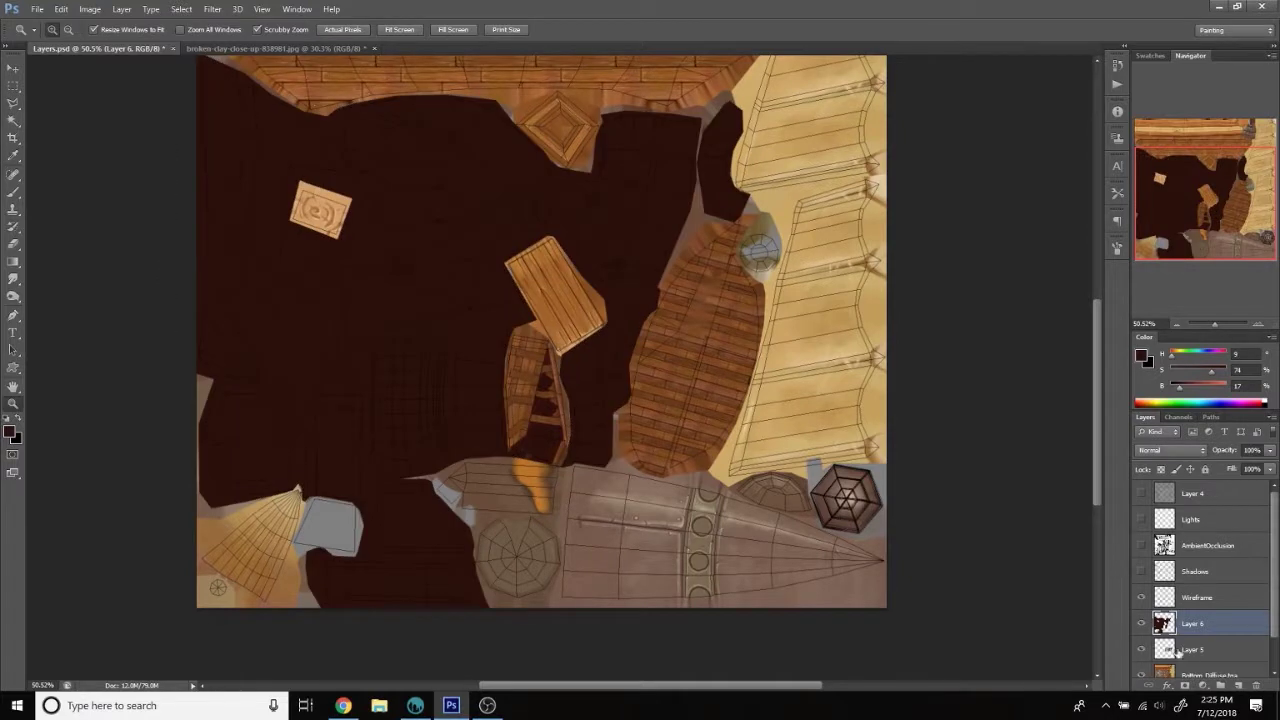
Show cracked-clay Layer 5 above Layer 6, hide Wireframe, and rotate the photo over the dark area.
left_click(1141, 651)
left_click_drag(1192, 649, 1192, 615)
scroll(400, 340, "up", 2)
key("v")
left_click_drag(698, 272, 497, 325)
left_click(1141, 597)
key("ctrl+t")
left_click_drag(610, 480, 640, 420)
key("Return")
Add rotated clay-photo copies at the lower right, lower left and upper left.
mouse_move(503, 388)
left_mouse_down("alt")
mouse_move(600, 530)
mouse_move(847, 396)
mouse_move(857, 543)
left_mouse_up("alt")
key("ctrl+t")
key("Return")
left_click_drag(714, 300, 277, 440, "alt")
key("ctrl+t")
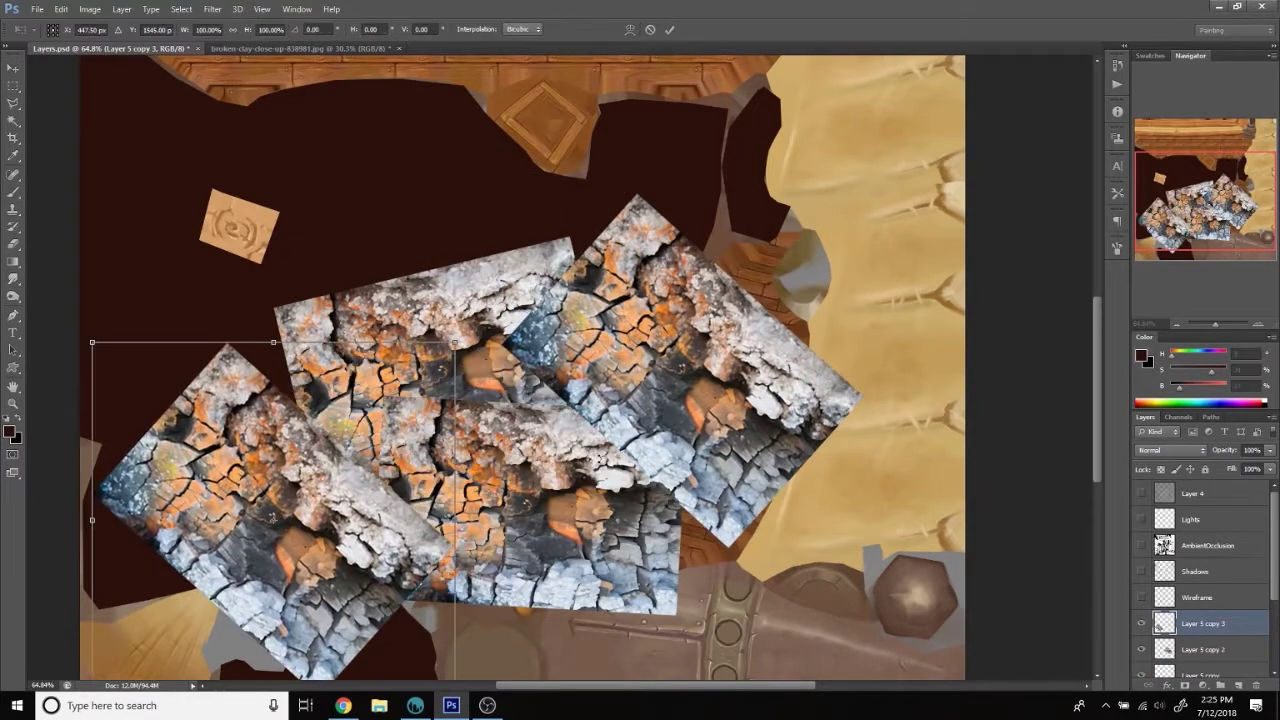
left_click_drag(470, 350, 480, 300)
key("Return")
left_click_drag(270, 500, 270, 270, "alt")
key("ctrl+t")
left_click_drag(440, 90, 420, 70)
key("Return")
Add rotated clay copies near the top and in central gaps, one turned about 33 degrees.
left_click_drag(270, 270, 485, 170, "alt")
key("ctrl+t")
left_click_drag(680, 60, 738, 366)
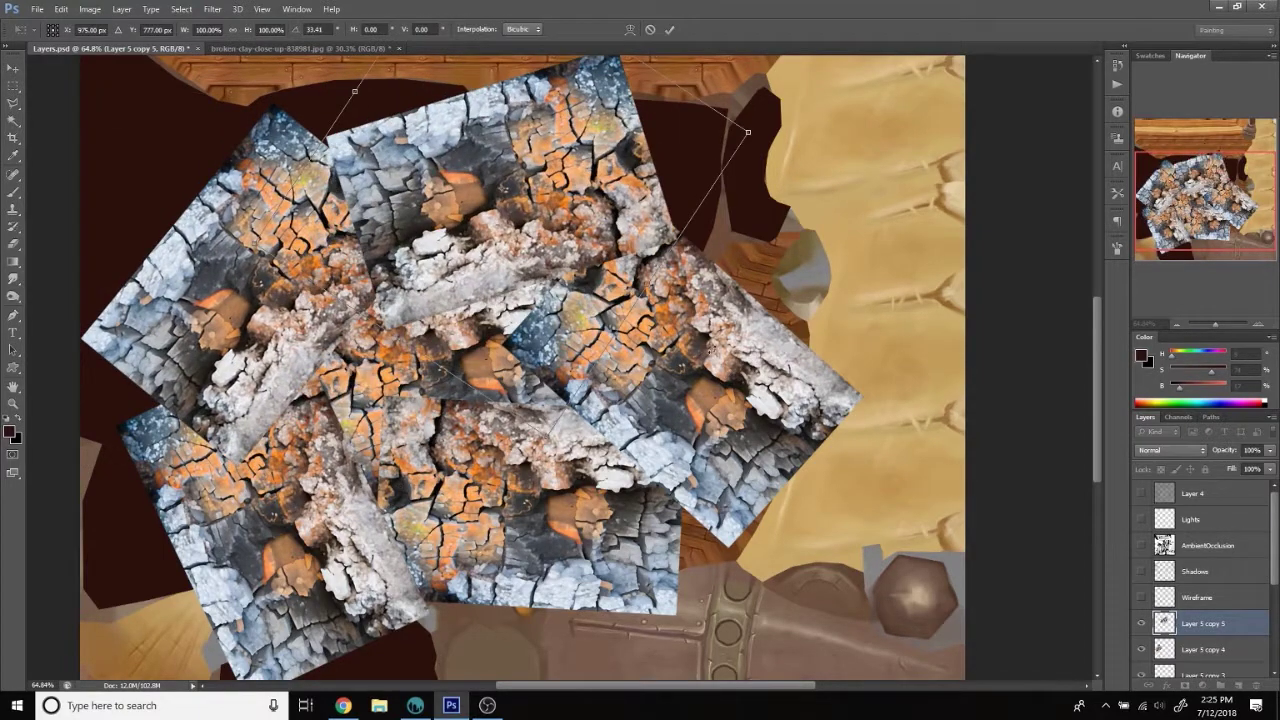
key("Return")
left_click_drag(430, 250, 560, 330, "alt")
key("ctrl+t")
left_click_drag(580, 420, 535, 500)
key("Return")
left_click_drag(360, 290, 360, 306, "alt")
key("ctrl+t")
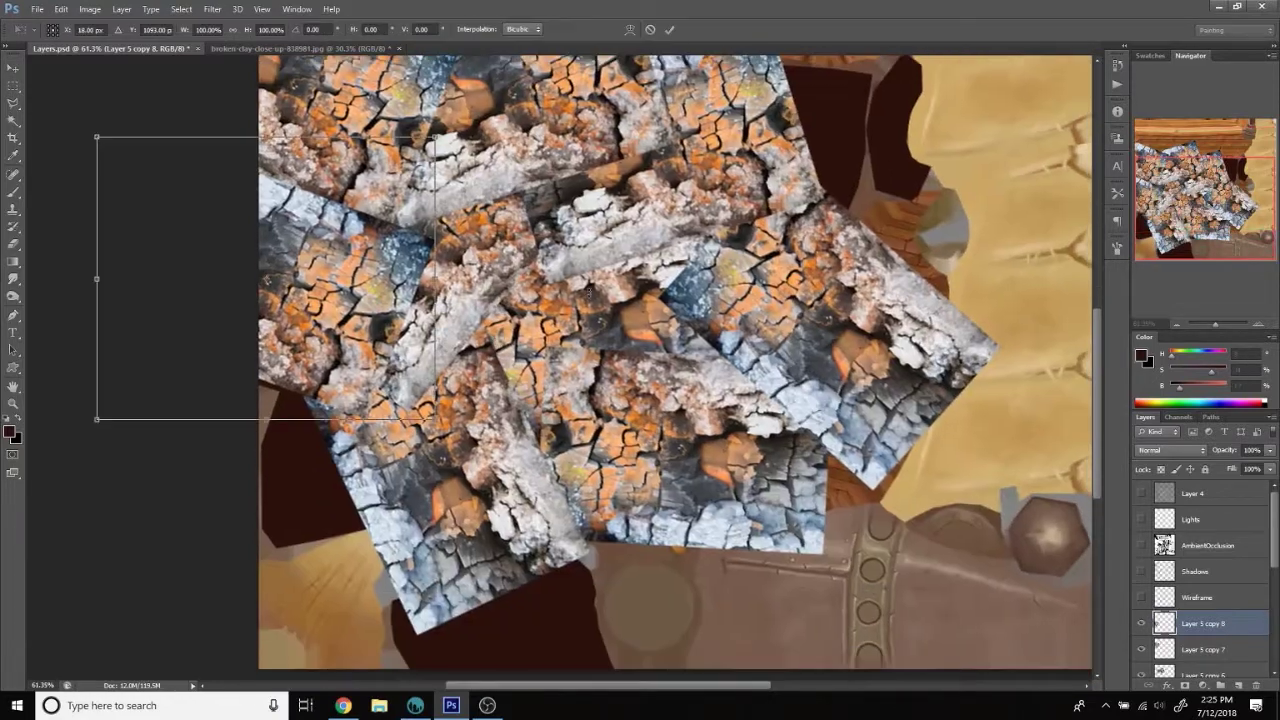
left_click_drag(450, 440, 405, 445)
key("Return")
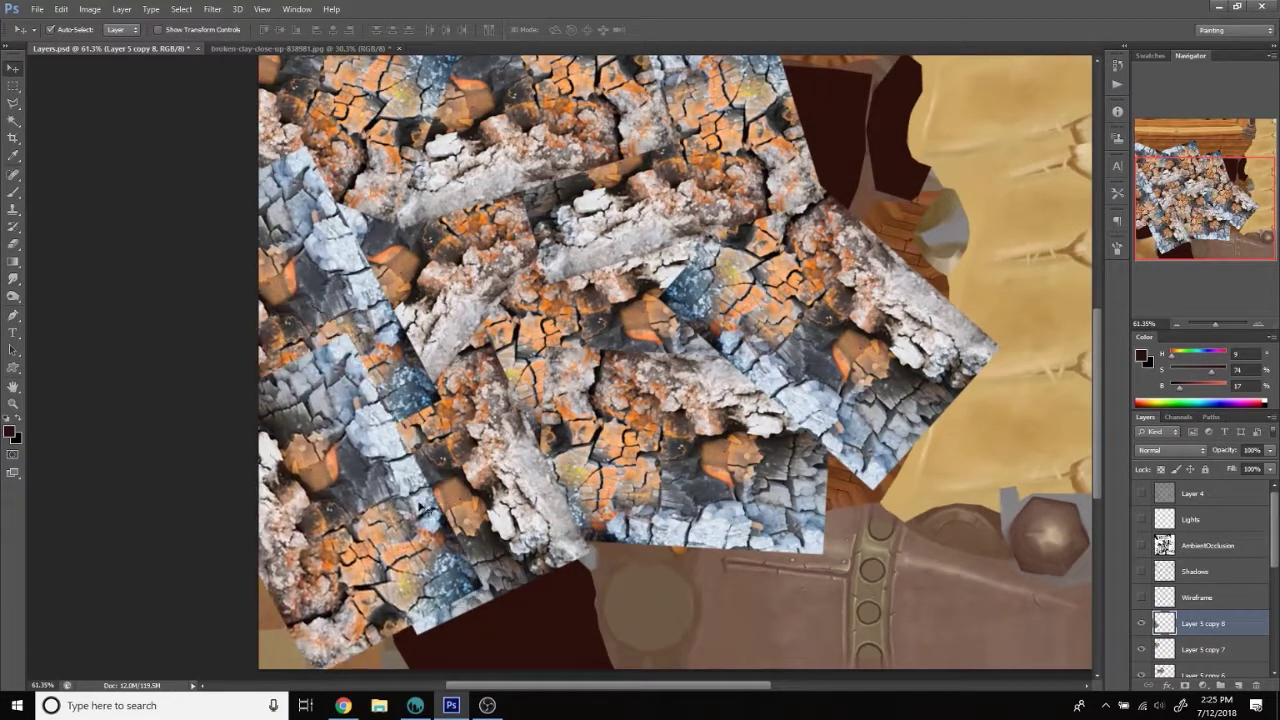
Cover the remaining bare spots, including the bottom and top right, with more clay copies.
left_click_drag(420, 510, 360, 470, "alt")
key("ctrl+t")
key("Return")
left_click_drag(630, 364, 735, 484, "alt")
key("ctrl+t")
key("Return")
left_click_drag(460, 480, 818, 115, "alt")
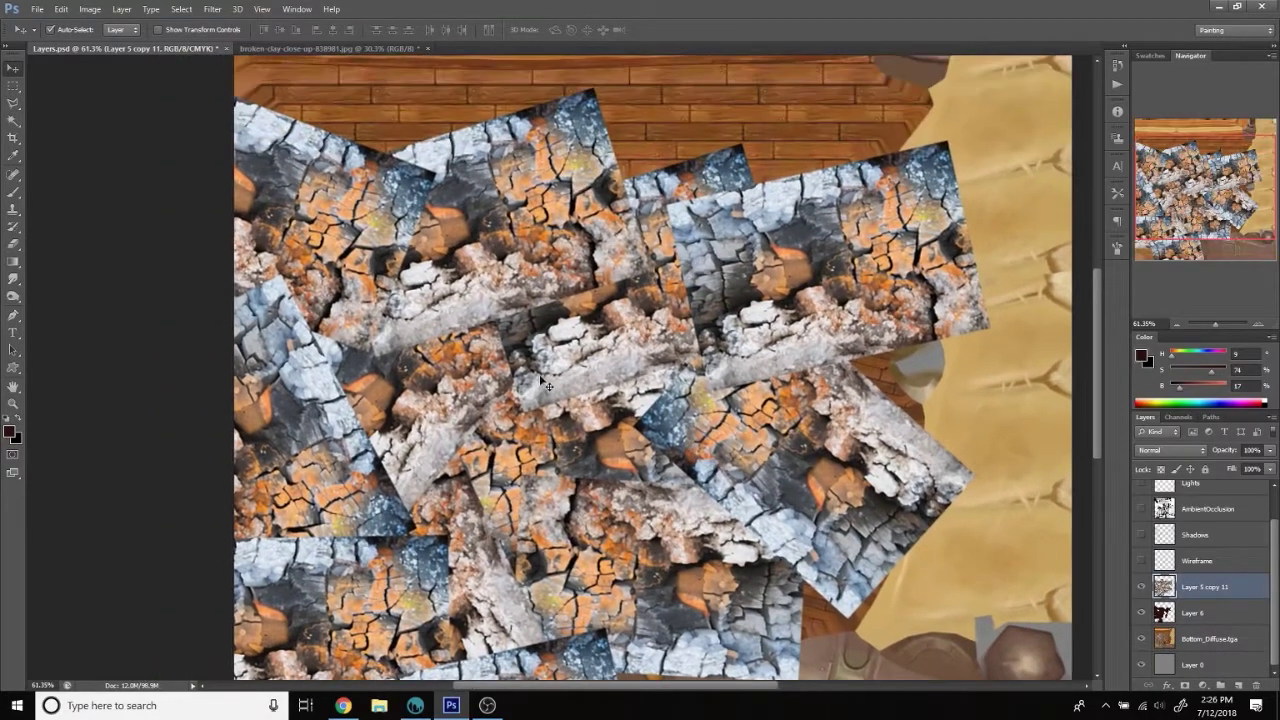
Clone Stamp over the seams between the clay patches on the right, centre and left.
left_click(16, 213)
left_click_drag(495, 297, 550, 303)
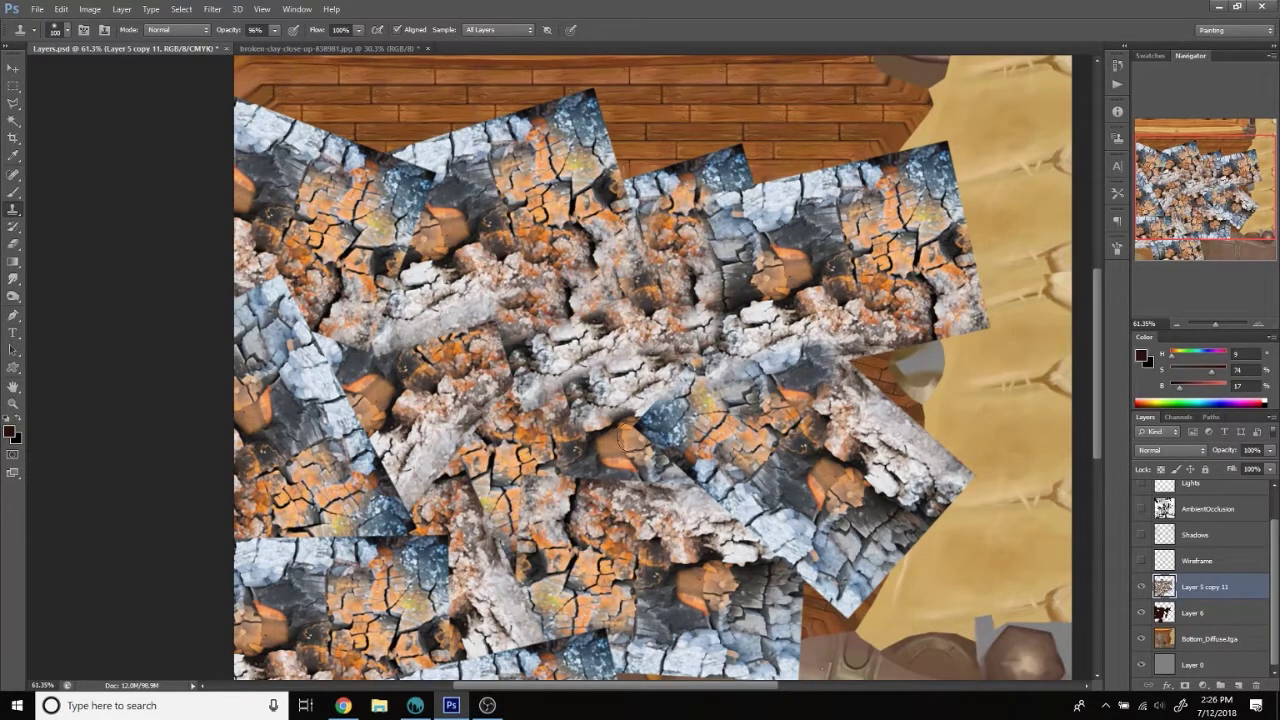
scroll(773, 295, "down", 3)
left_click_drag(773, 295, 800, 397)
left_click_drag(613, 508, 513, 376)
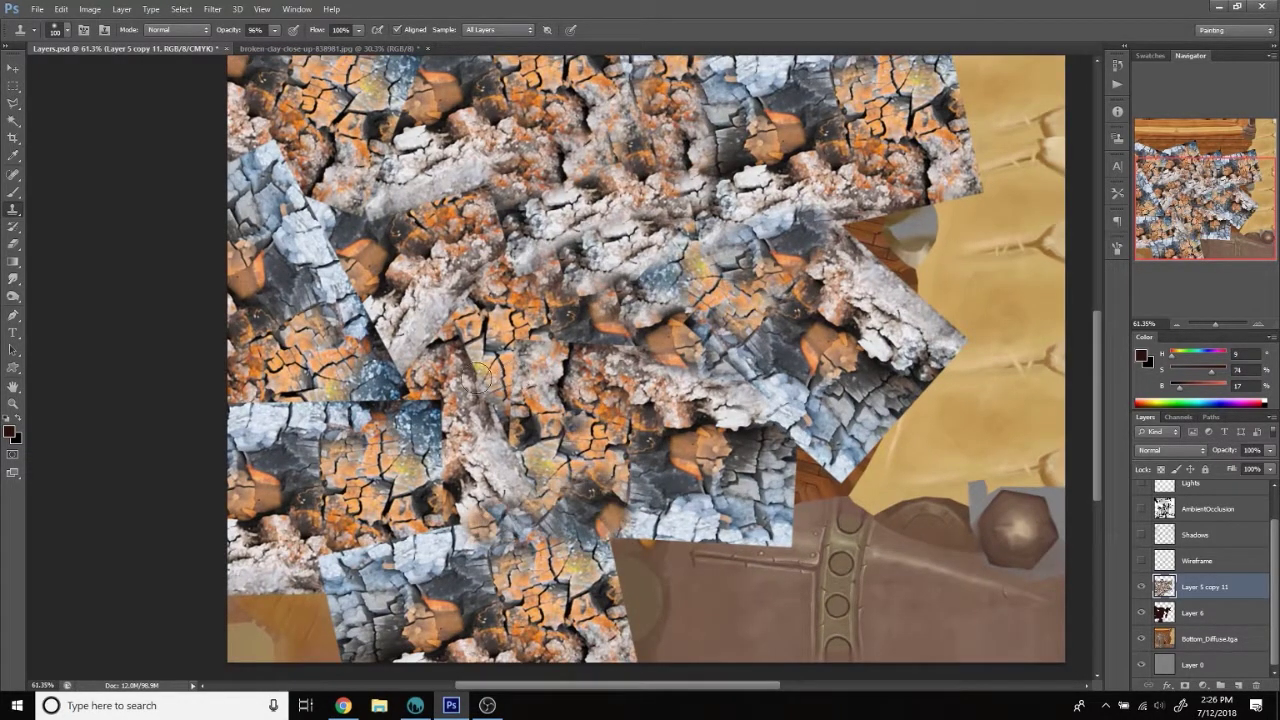
left_click_drag(450, 430, 607, 425)
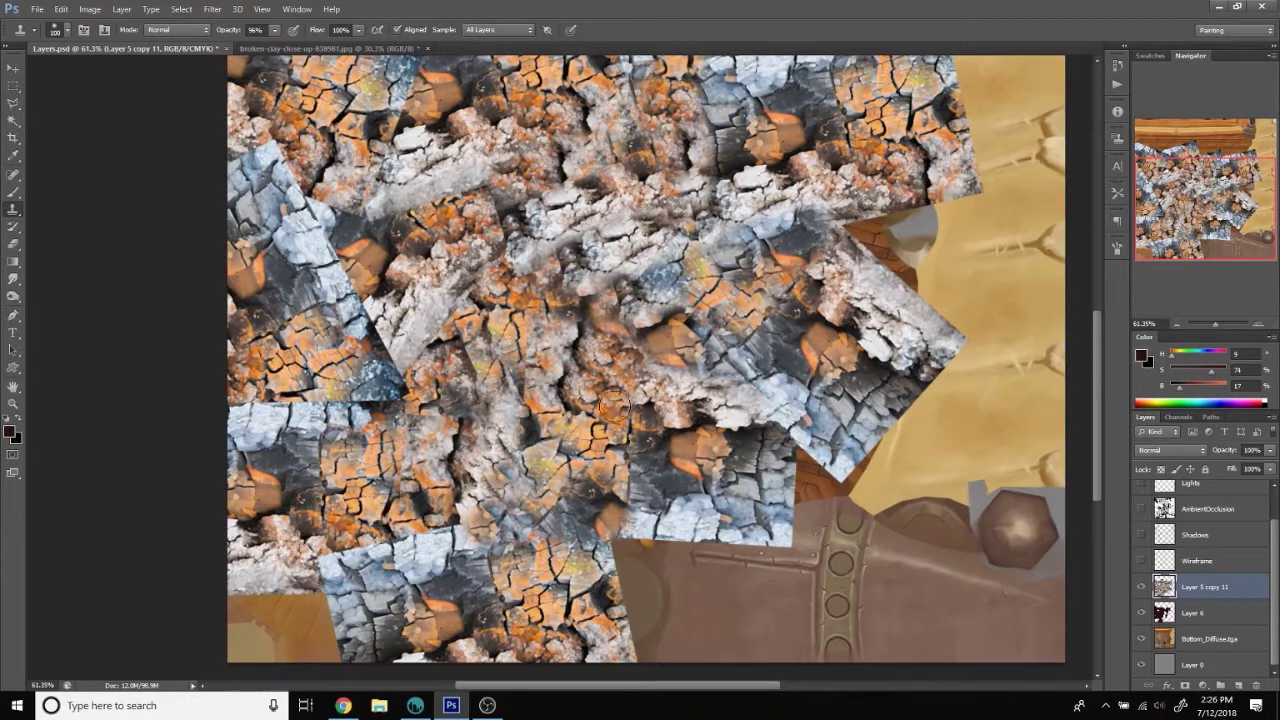
left_click_drag(503, 405, 420, 290)
mouse_move(512, 239)
left_mouse_down()
mouse_move(622, 454)
mouse_move(545, 405)
mouse_move(648, 346)
mouse_move(664, 371)
left_mouse_up()
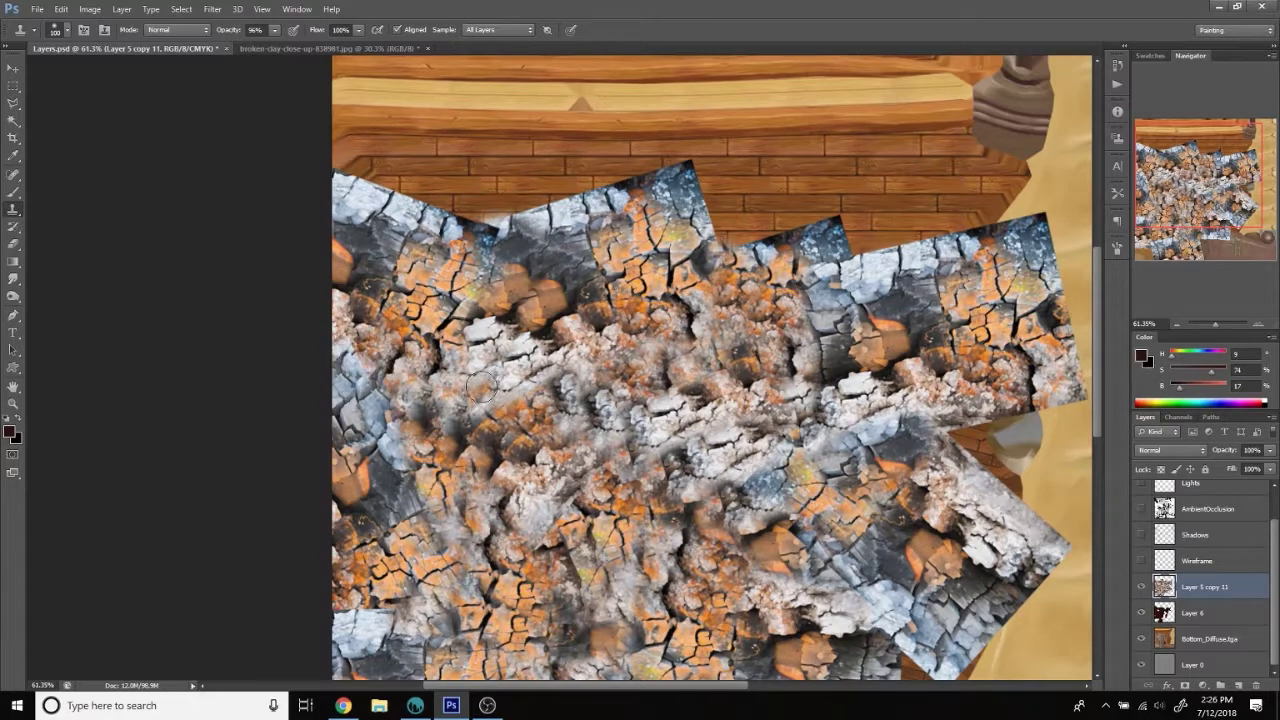
left_click_drag(390, 384, 216, 144)
Clip the clay layer to the dark brown fill and set its blend mode to Hard Light.
right_click(1195, 585)
left_click(1140, 230)
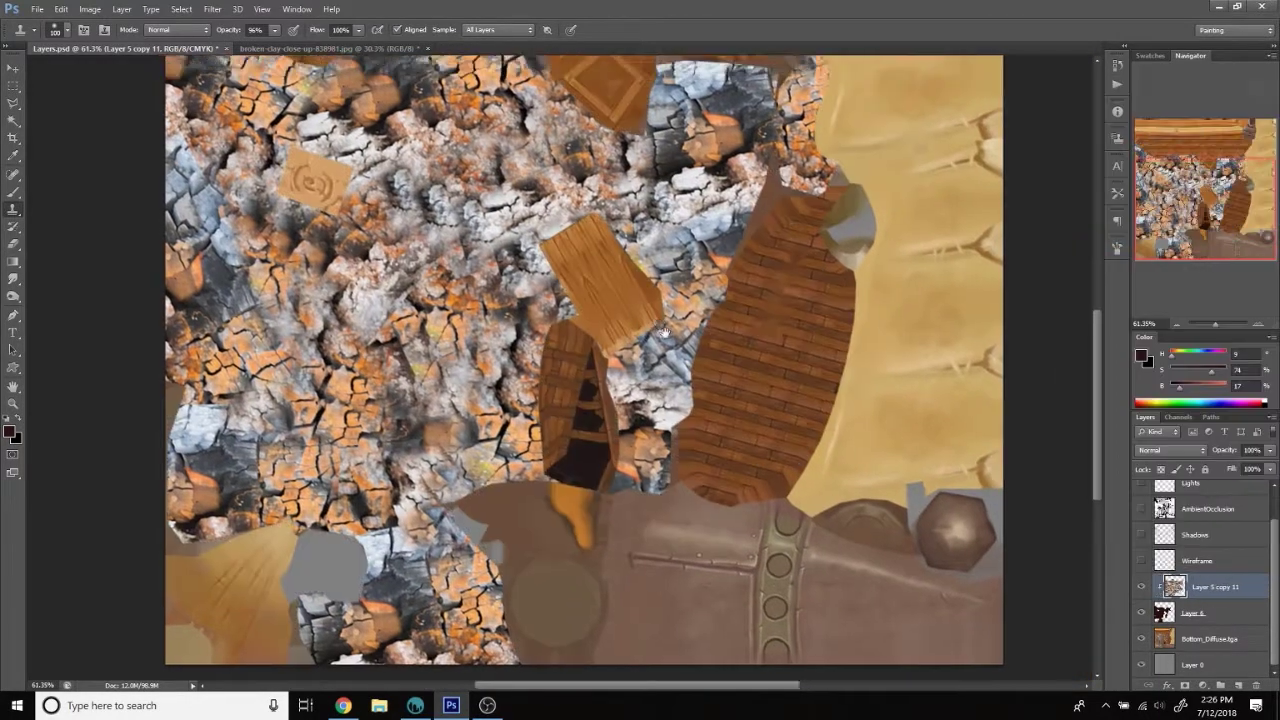
left_click(1170, 450)
left_click(1150, 288)
left_click(1170, 450)
left_click(1146, 106)
mouse_move(810, 458)
left_mouse_down()
mouse_move(790, 283)
mouse_move(780, 364)
left_mouse_up()
left_click(1170, 450)
left_click(1150, 285)
left_click(1170, 450)
left_click(1150, 297)
left_click(1270, 450)
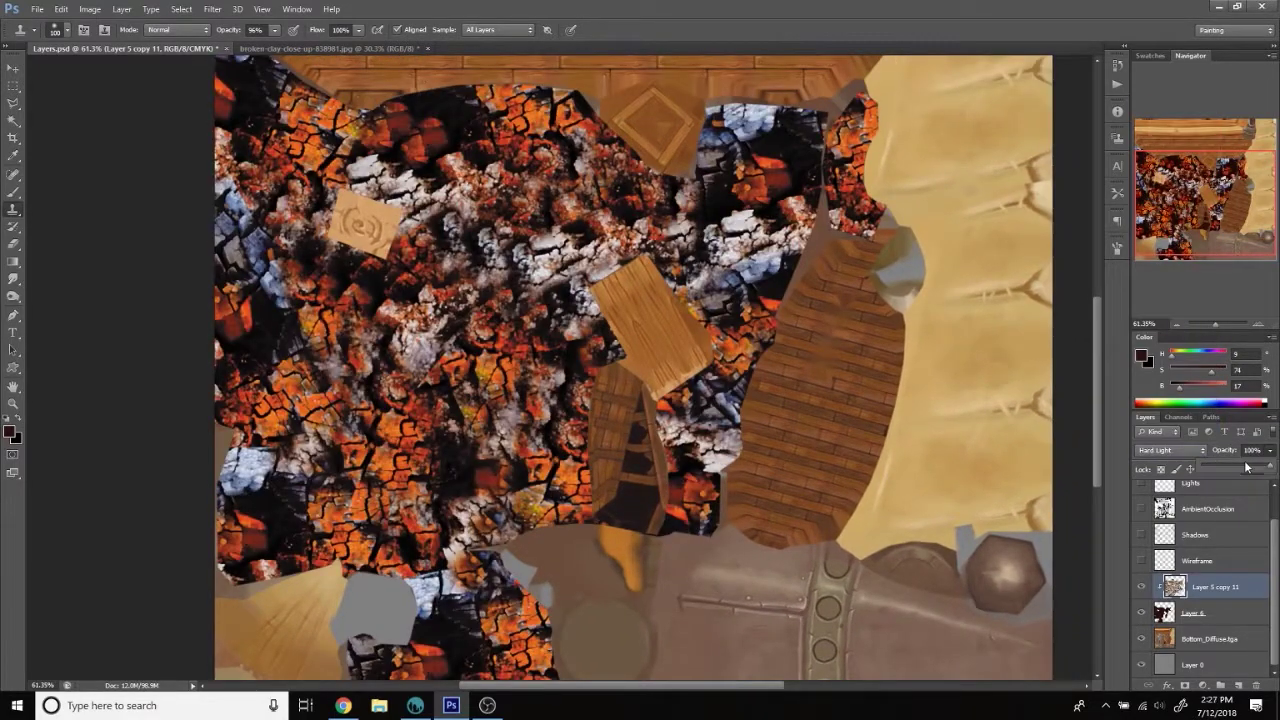
Lower the clay layer's opacity, load the dark fill's shape as a selection, and delete the fill layer.
left_click_drag(1264, 470, 1214, 466)
left_click(1225, 614)
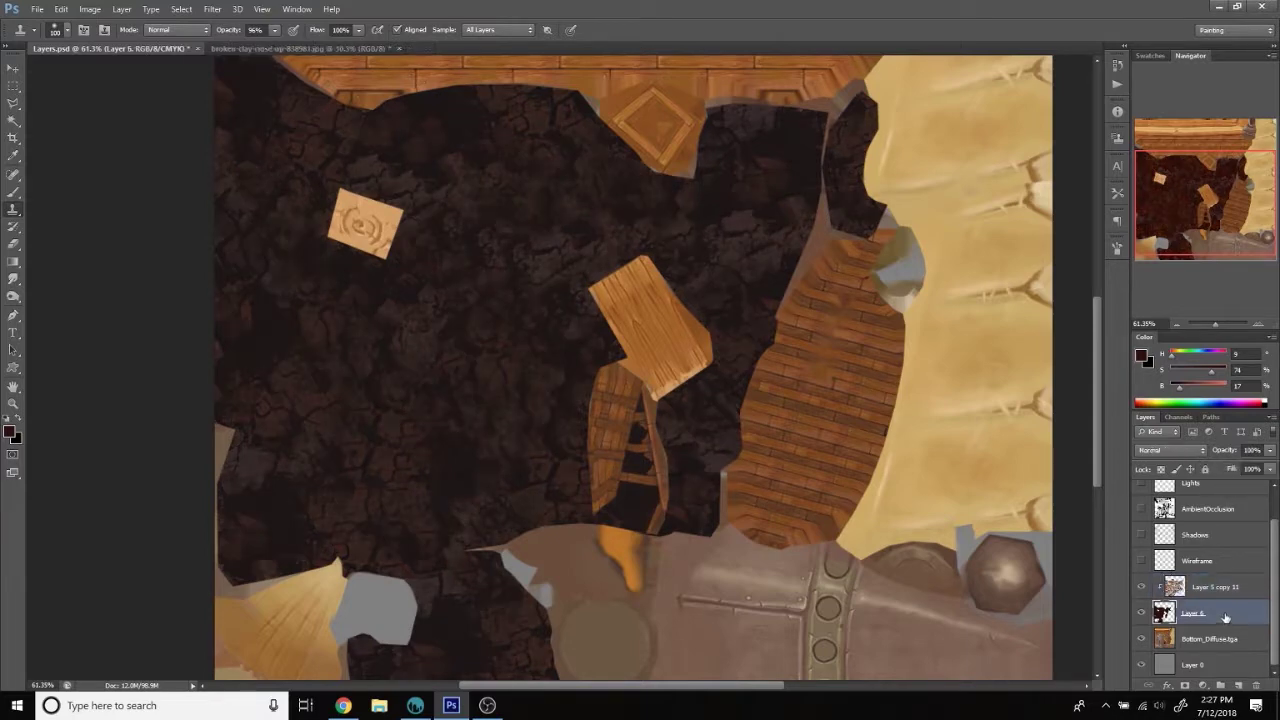
left_click_drag(901, 544, 886, 474)
left_click(1208, 589)
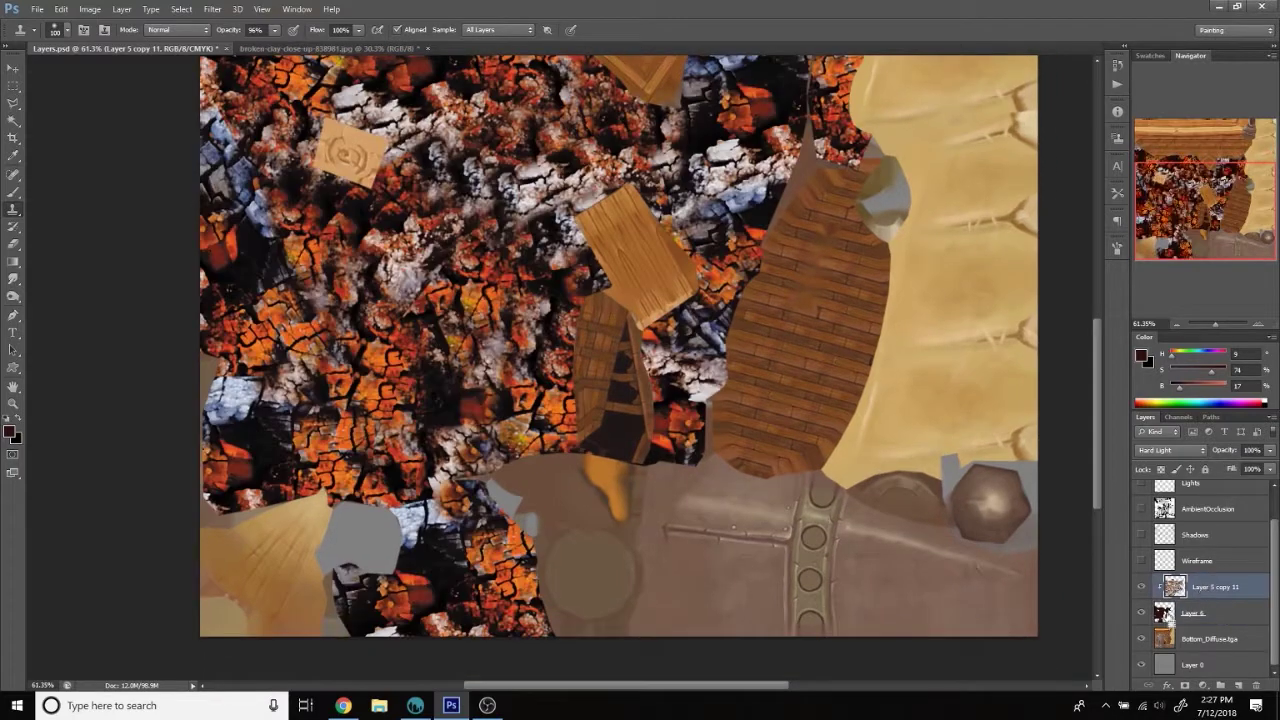
left_click(181, 9)
left_click(200, 43)
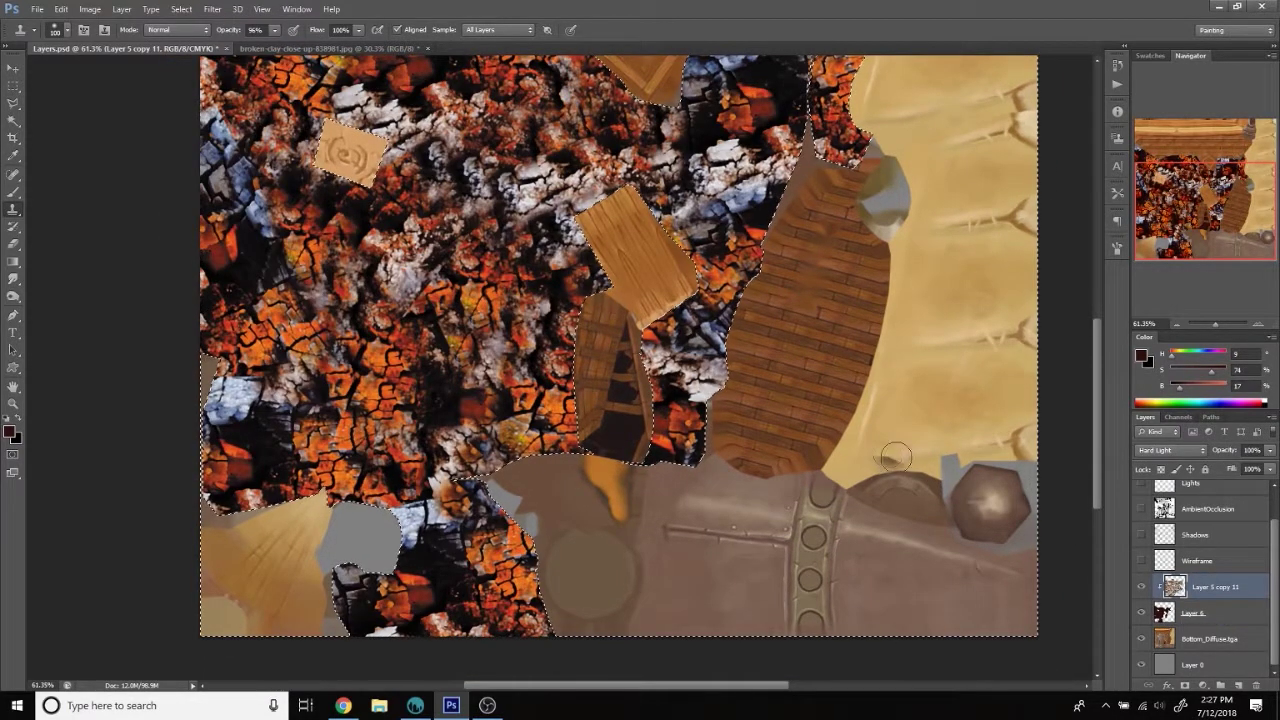
left_click(1210, 613)
key("Delete")
left_click(1210, 613)
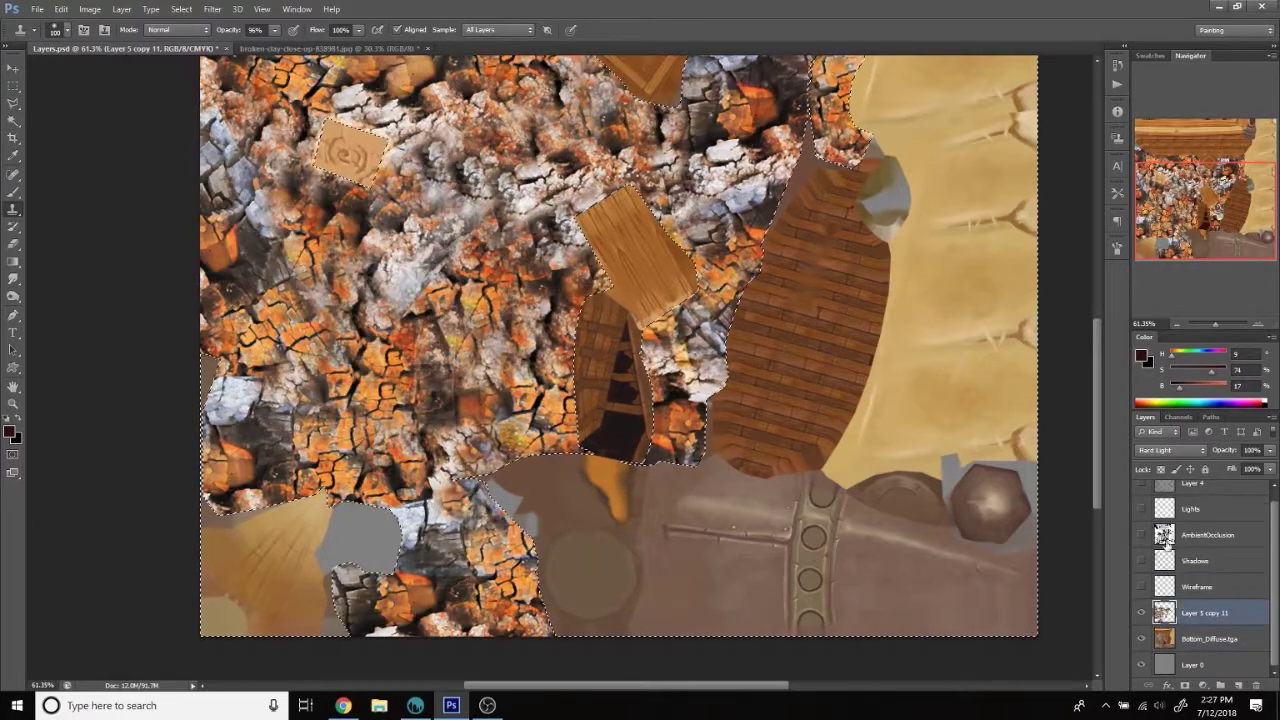
Lower the clay layer's opacity to about 35% and clear the selection.
left_click(1270, 450)
left_click_drag(1268, 468, 1190, 468)
key("ctrl+d")
key("v")
Zoom in to inspect the stone pieces, then merge the clay layer down into Bottom_Diffuse.tga.
left_click(13, 403)
left_click_drag(384, 354, 952, 537)
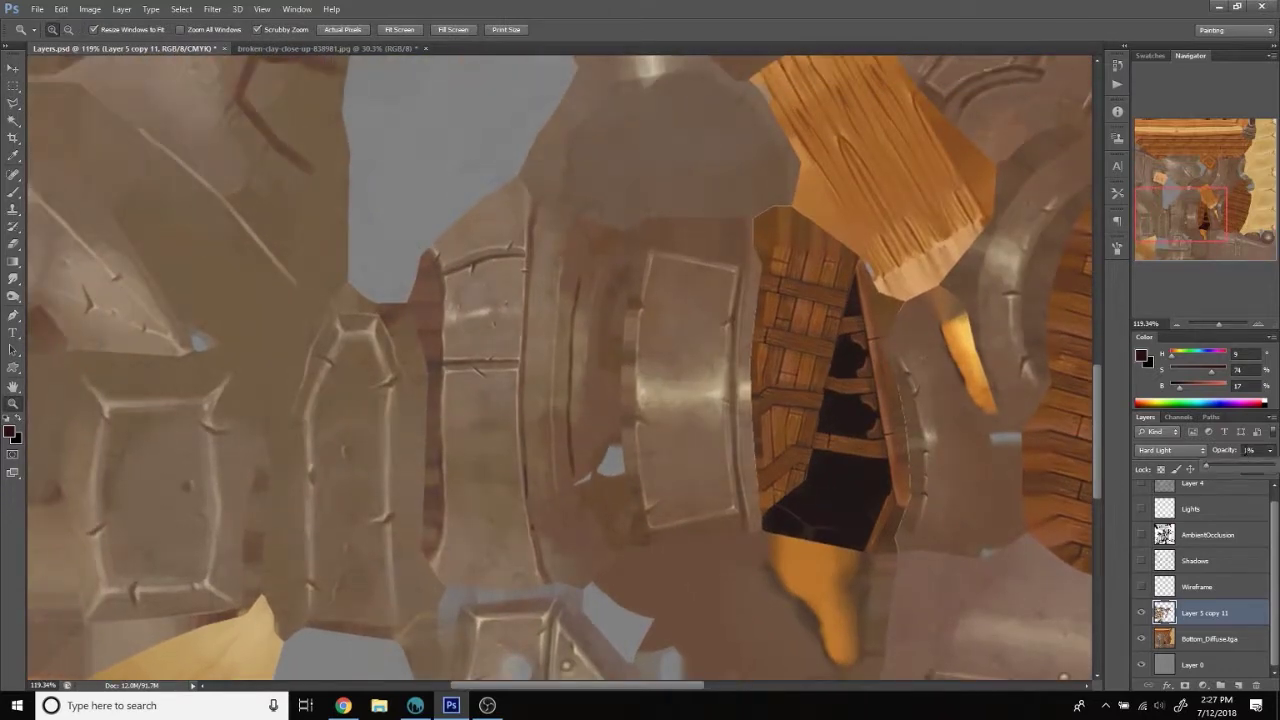
left_click_drag(788, 389, 552, 369)
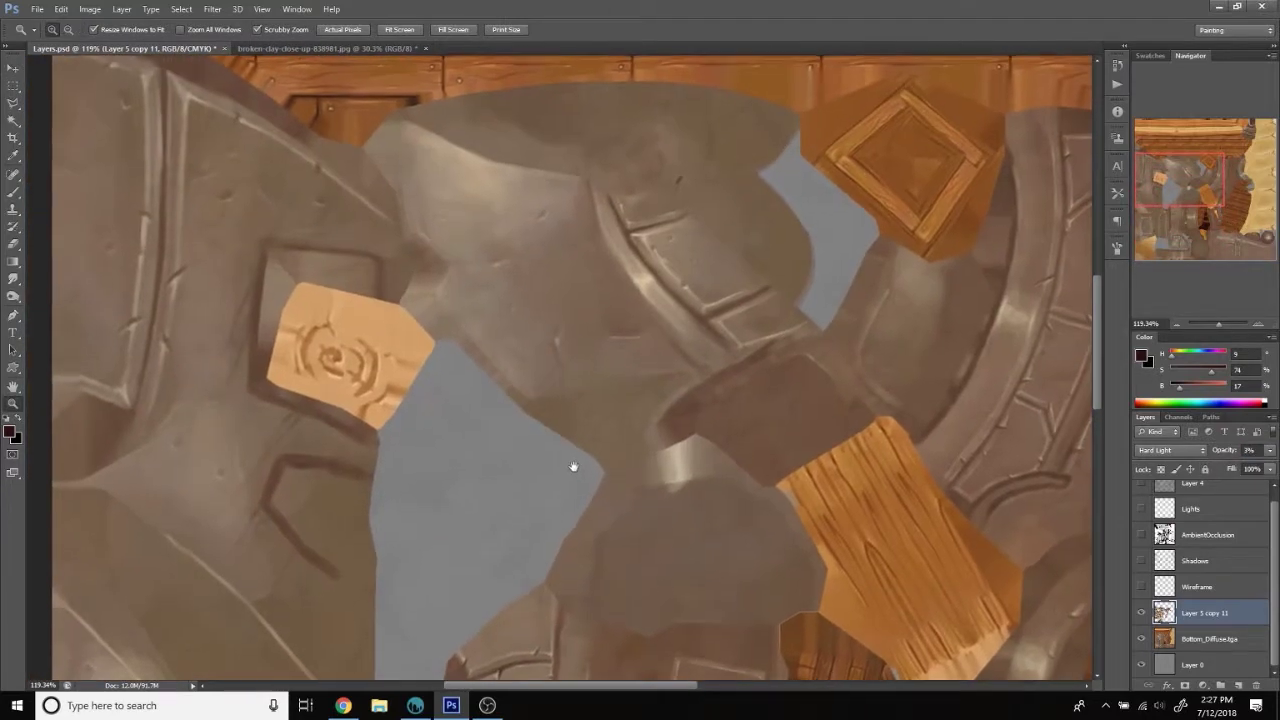
scroll(552, 369, "down", 3)
scroll(560, 386, "down", 3)
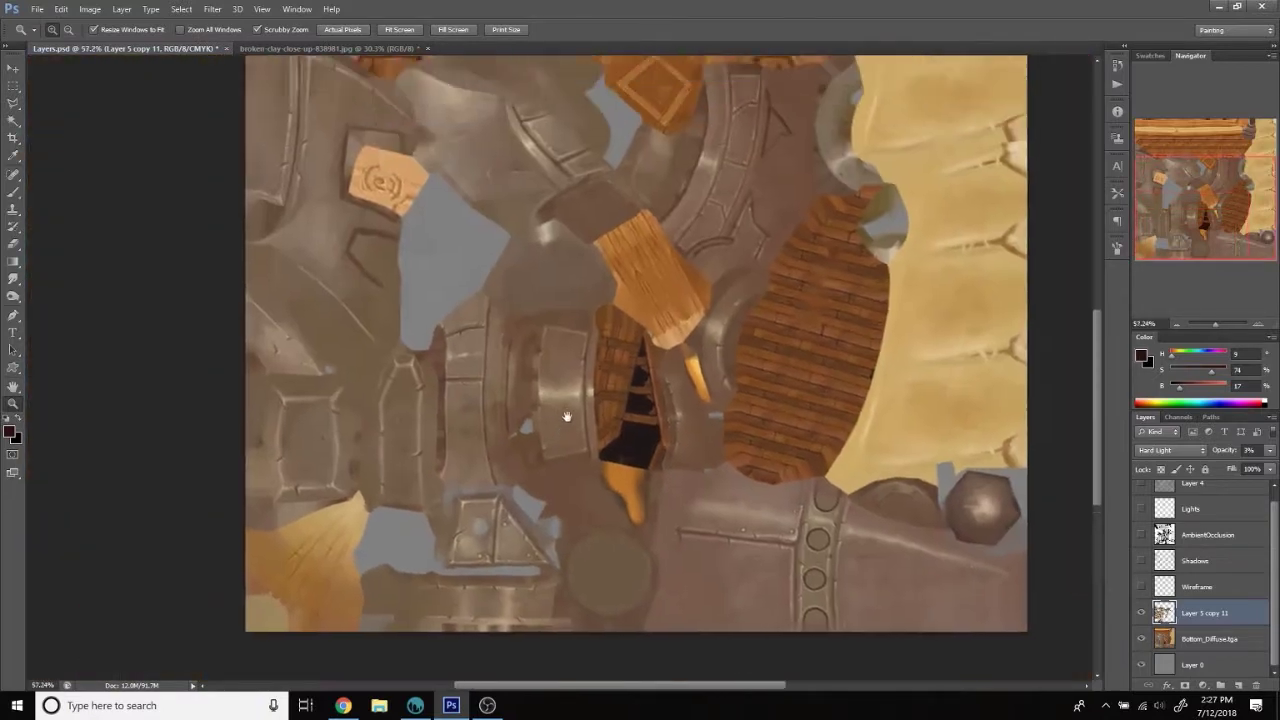
right_click(1163, 618)
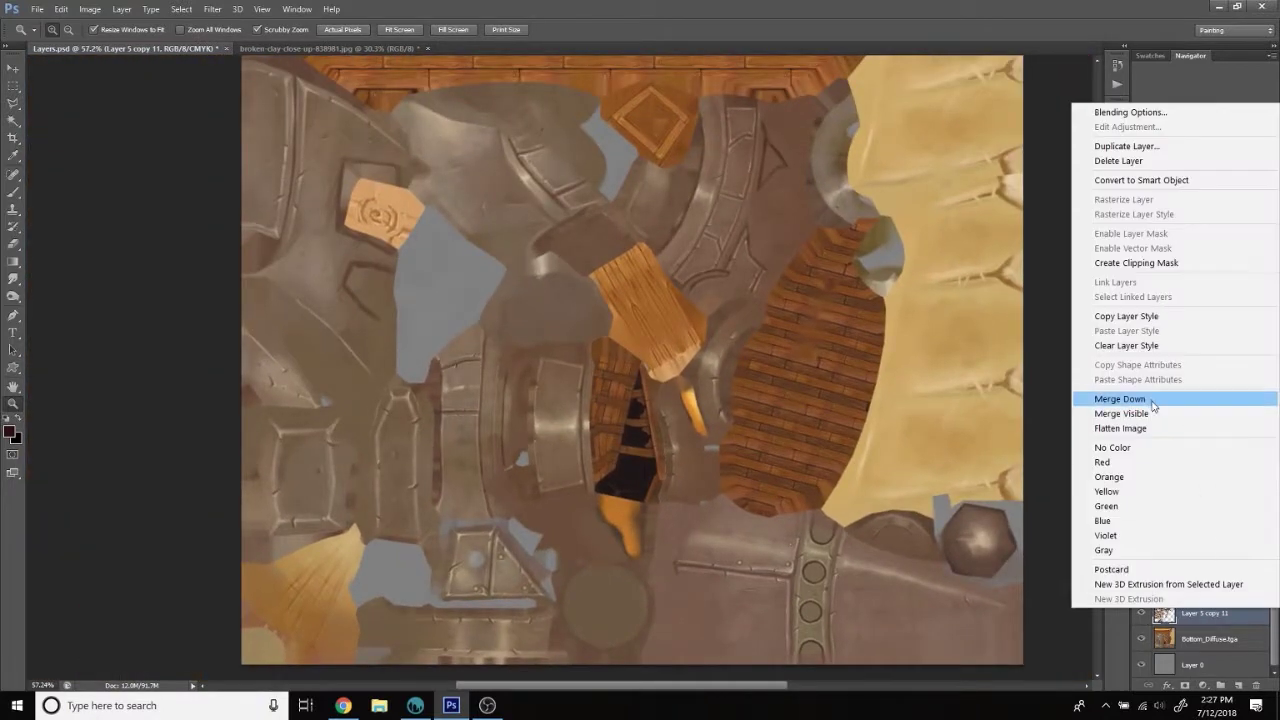
left_click(1100, 414)
key("alt+Tab")
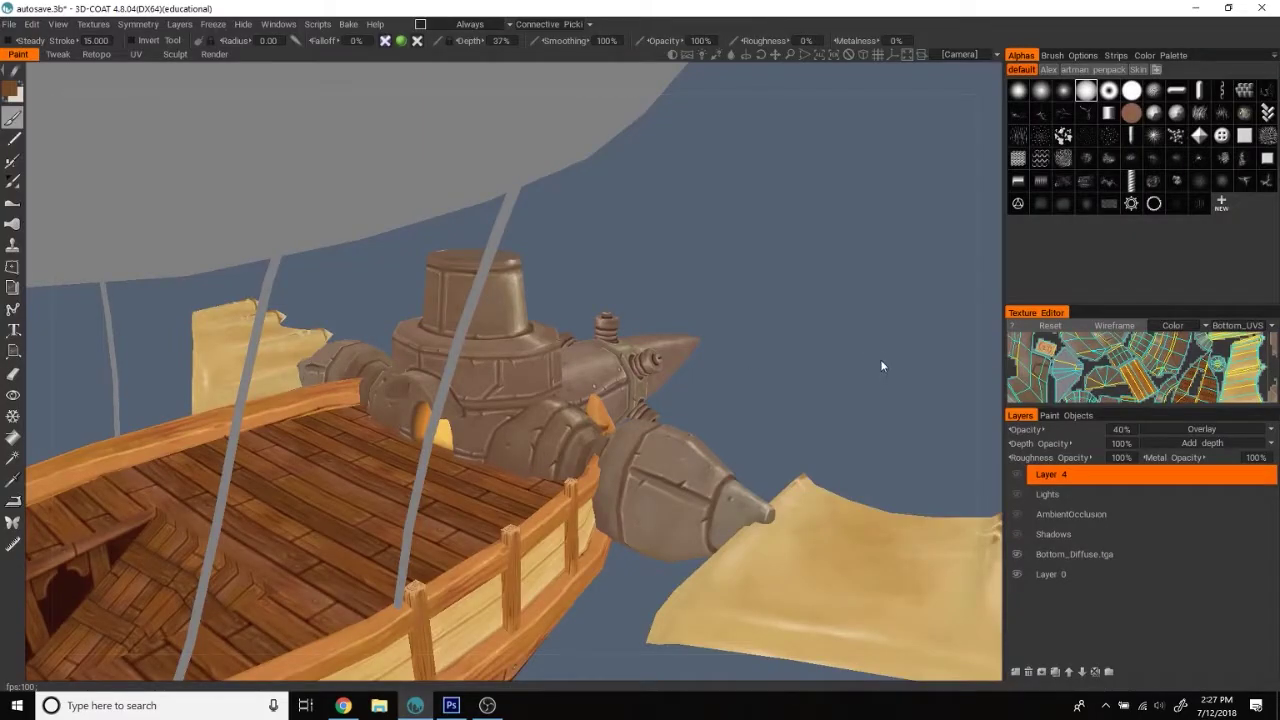
Quit Photoshop without saving changes to the clay photo.
mouse_move(881, 360)
left_mouse_down()
mouse_move(905, 364)
mouse_move(940, 487)
mouse_move(891, 452)
mouse_move(868, 360)
mouse_move(842, 517)
mouse_move(825, 505)
mouse_move(841, 525)
left_mouse_up()
right_click(452, 706)
left_click(400, 674)
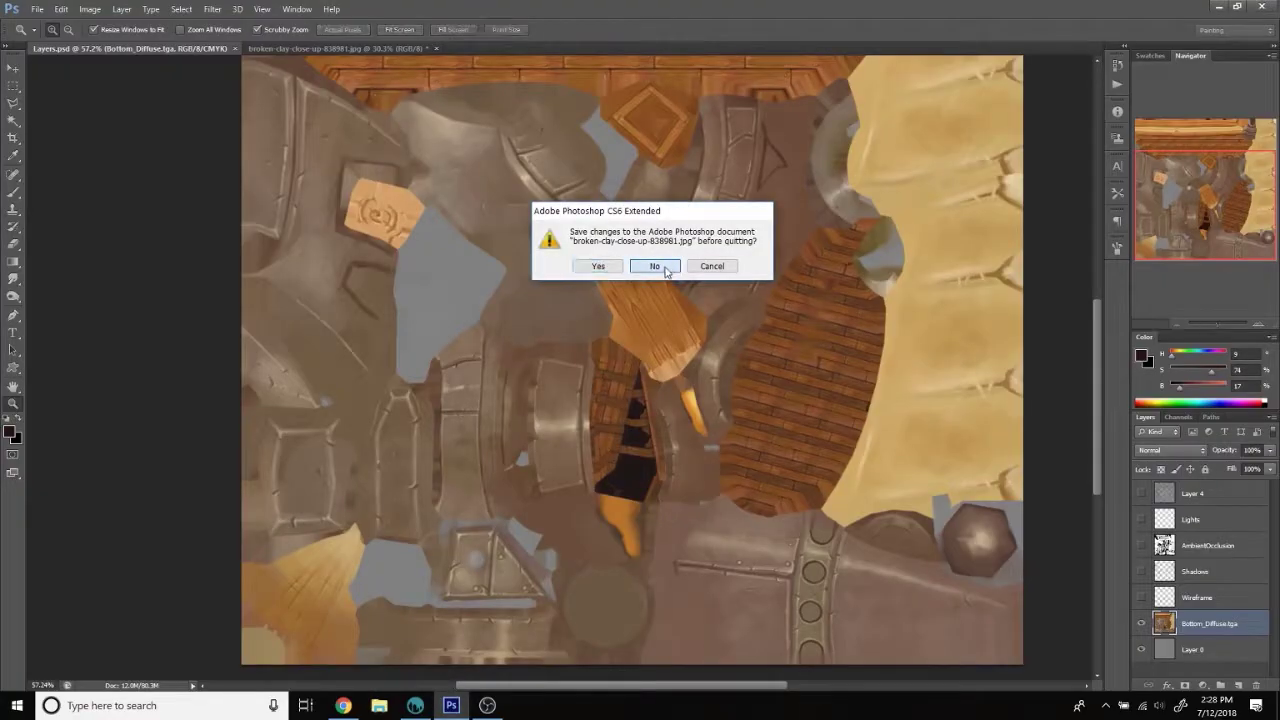
left_click(654, 266)
Import Top_UVS_Diffuse.tga as Color/Albedo, move its layer below Shadows, and review the balloon.
left_click_drag(620, 560, 500, 520)
left_click(93, 24)
left_click(302, 61)
left_click(423, 400)
double_click(418, 150)
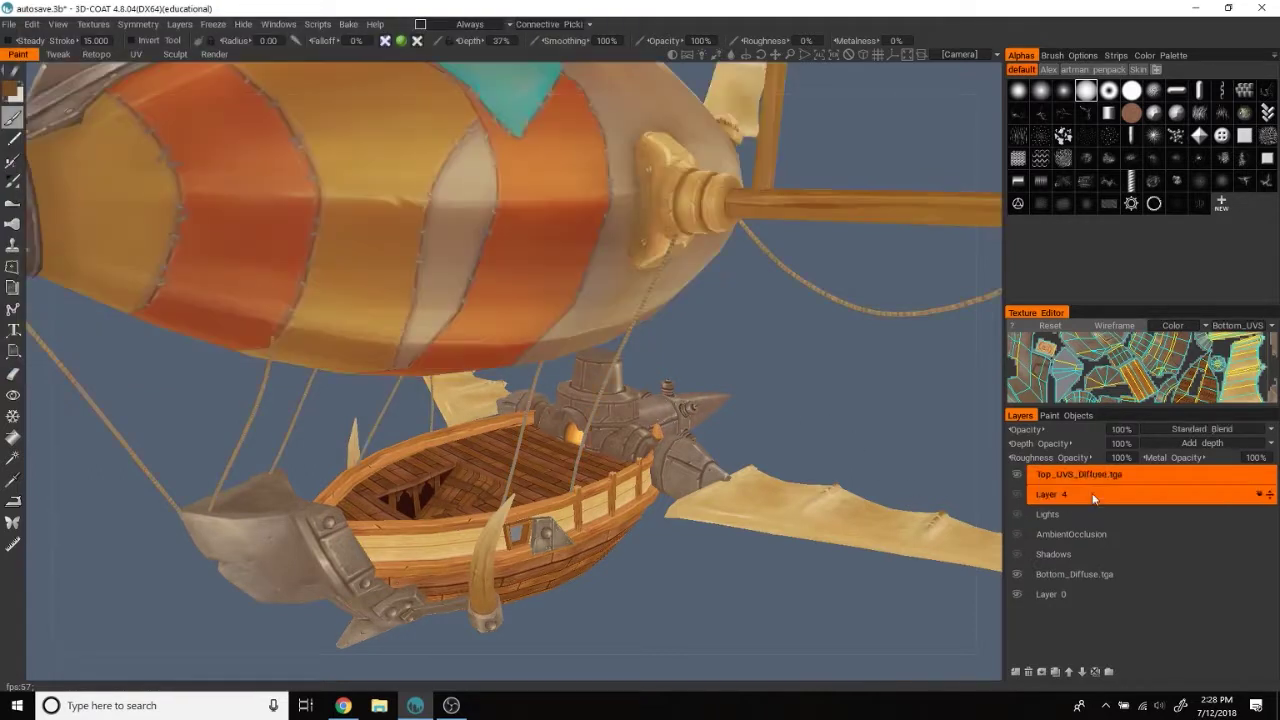
left_click(1082, 672)
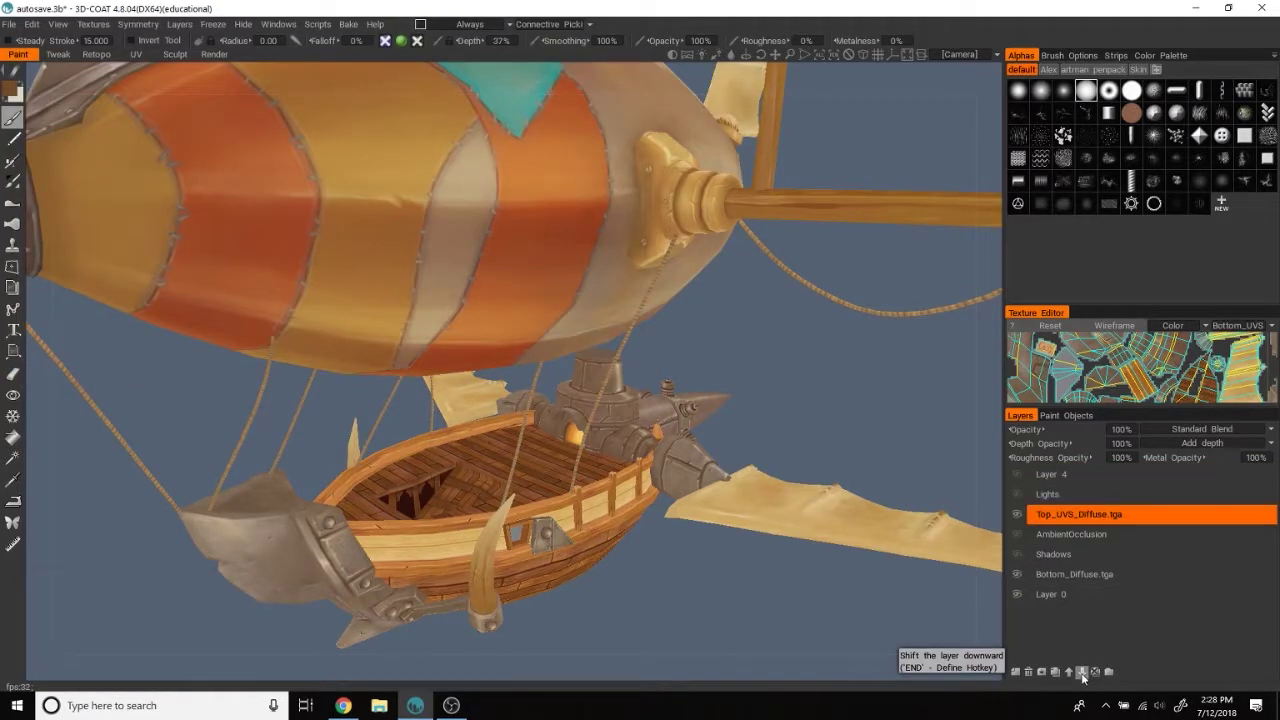
left_click(1082, 672)
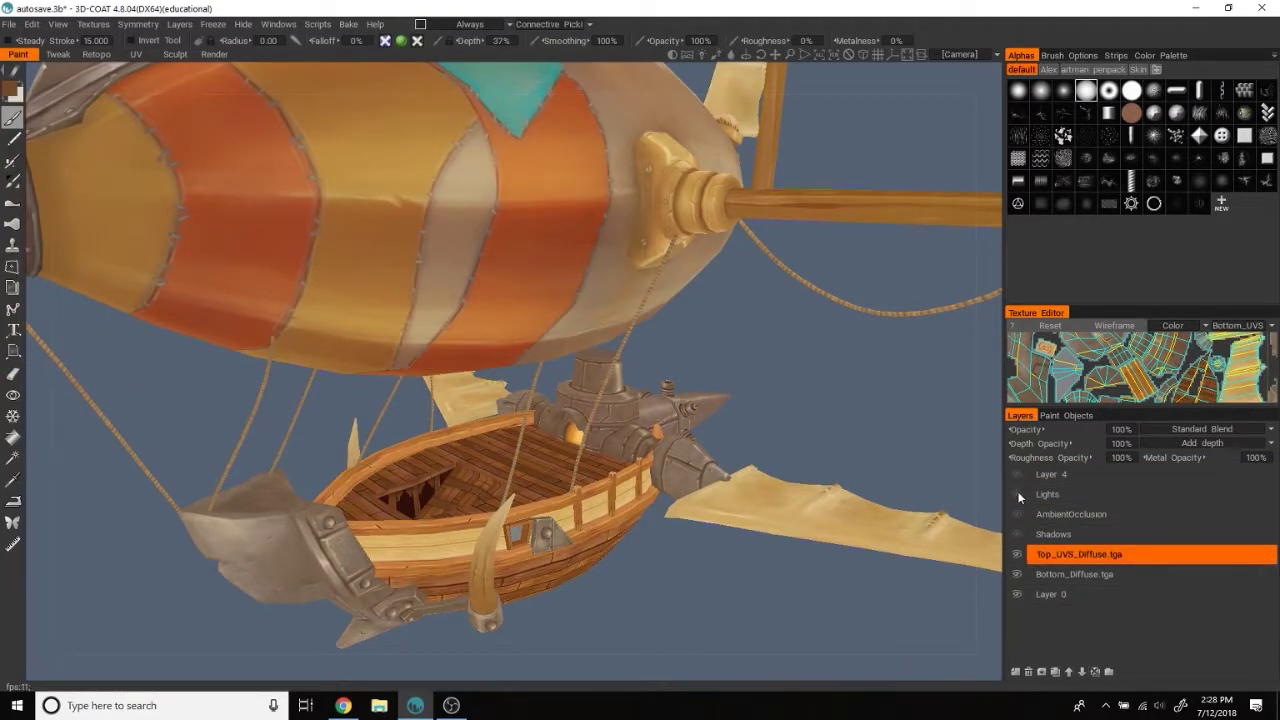
mouse_move(888, 447)
left_mouse_down()
mouse_move(783, 500)
mouse_move(800, 509)
mouse_move(831, 494)
mouse_move(880, 451)
mouse_move(809, 471)
mouse_move(877, 471)
mouse_move(850, 497)
mouse_move(831, 495)
mouse_move(880, 400)
mouse_move(922, 389)
mouse_move(913, 432)
left_mouse_up()
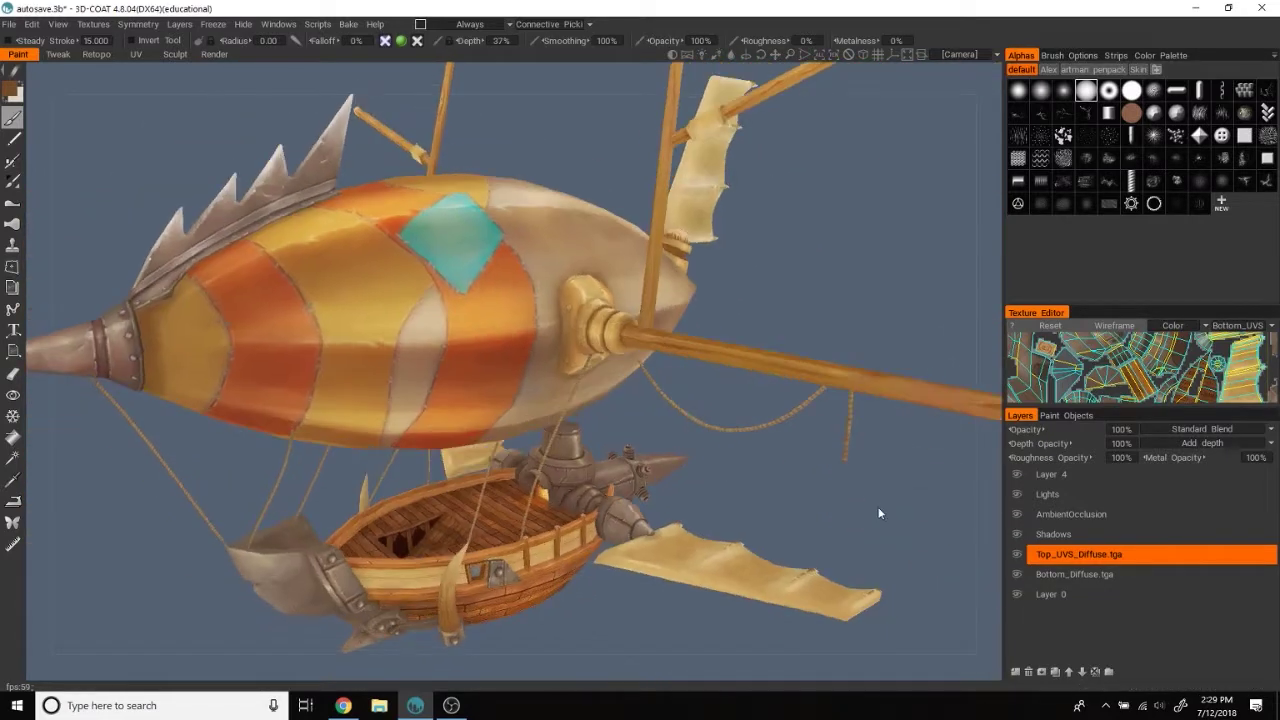
mouse_move(867, 488)
left_mouse_down()
mouse_move(857, 516)
mouse_move(903, 514)
mouse_move(829, 531)
mouse_move(805, 552)
mouse_move(814, 523)
mouse_move(886, 451)
mouse_move(886, 400)
mouse_move(869, 453)
mouse_move(914, 434)
mouse_move(850, 475)
mouse_move(872, 475)
left_mouse_up()
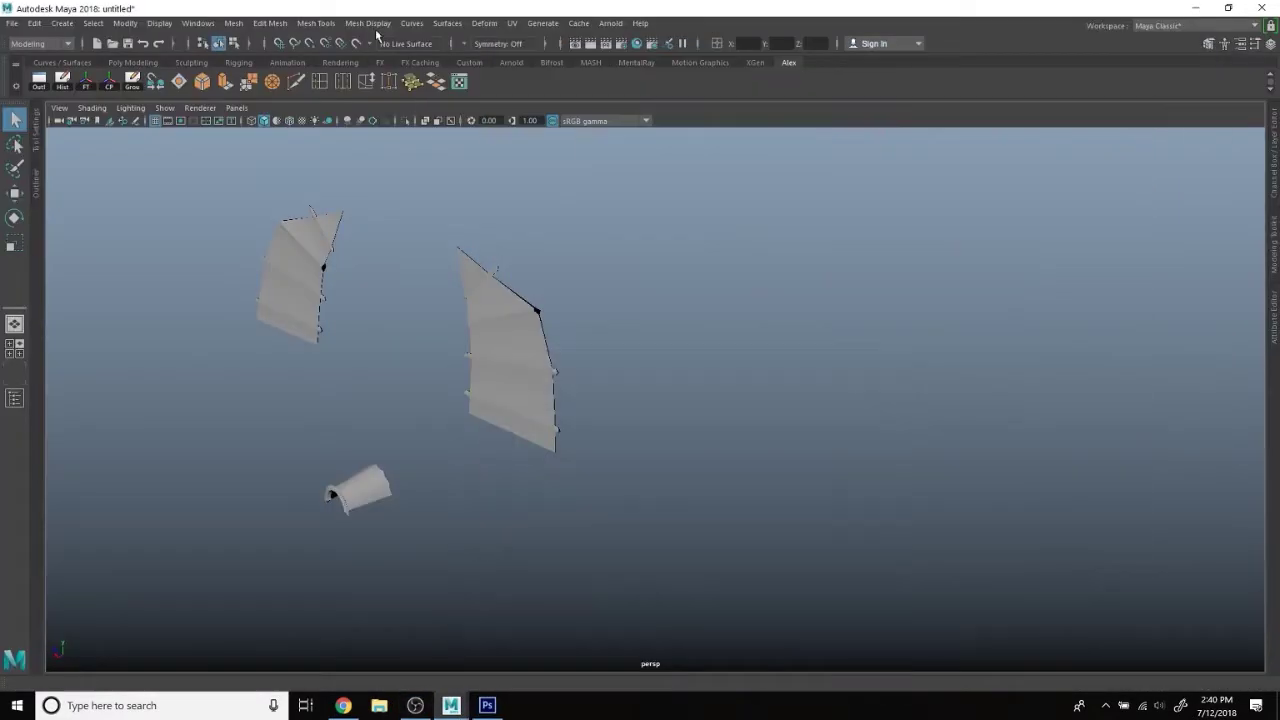
left_click(512, 23)
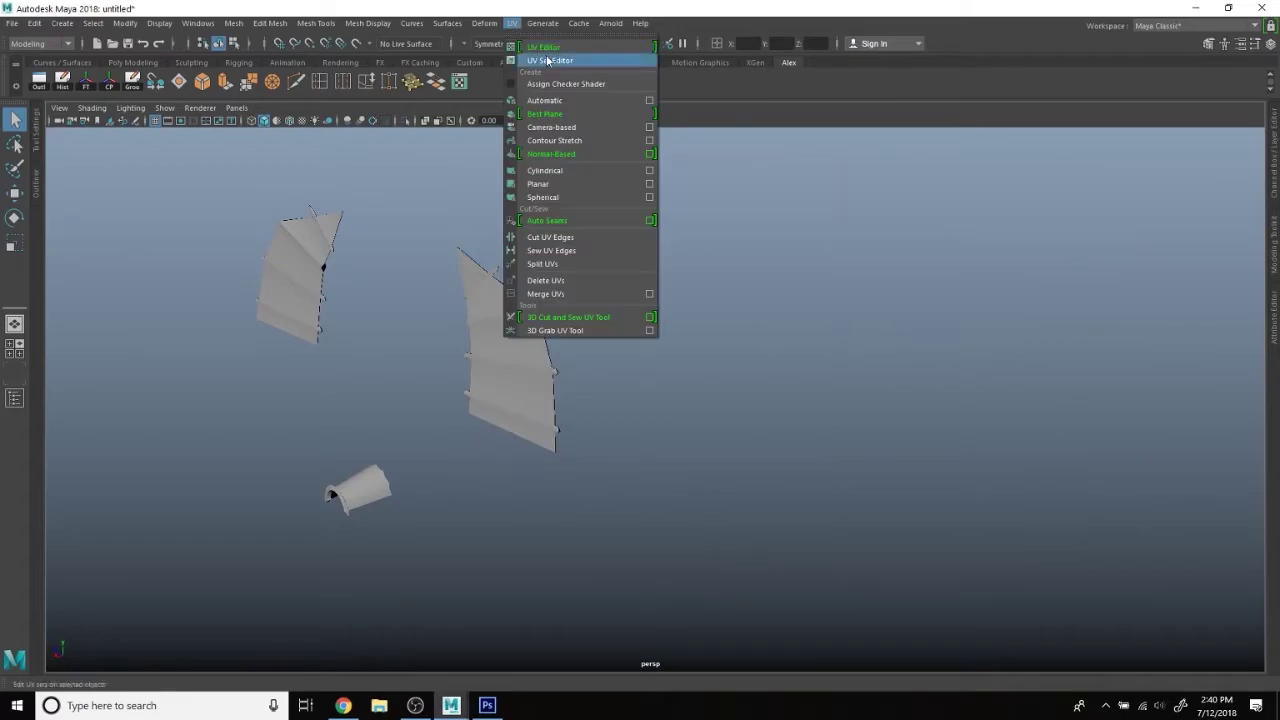
Export the sail UVs as a 1024-pixel PNG snapshot named Zeppelin_Alpha_UVS, then show the desktop.
left_click(540, 57)
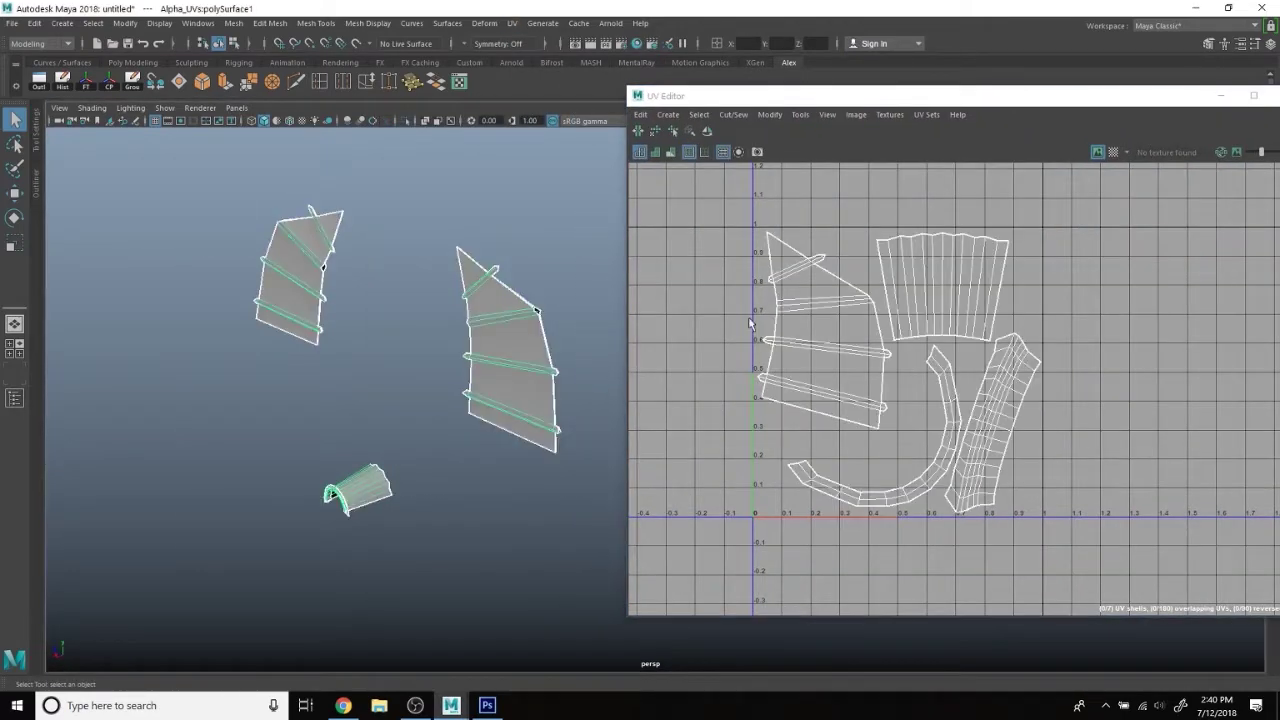
left_click(879, 117)
left_click(930, 338)
left_click(740, 254)
double_click(684, 265)
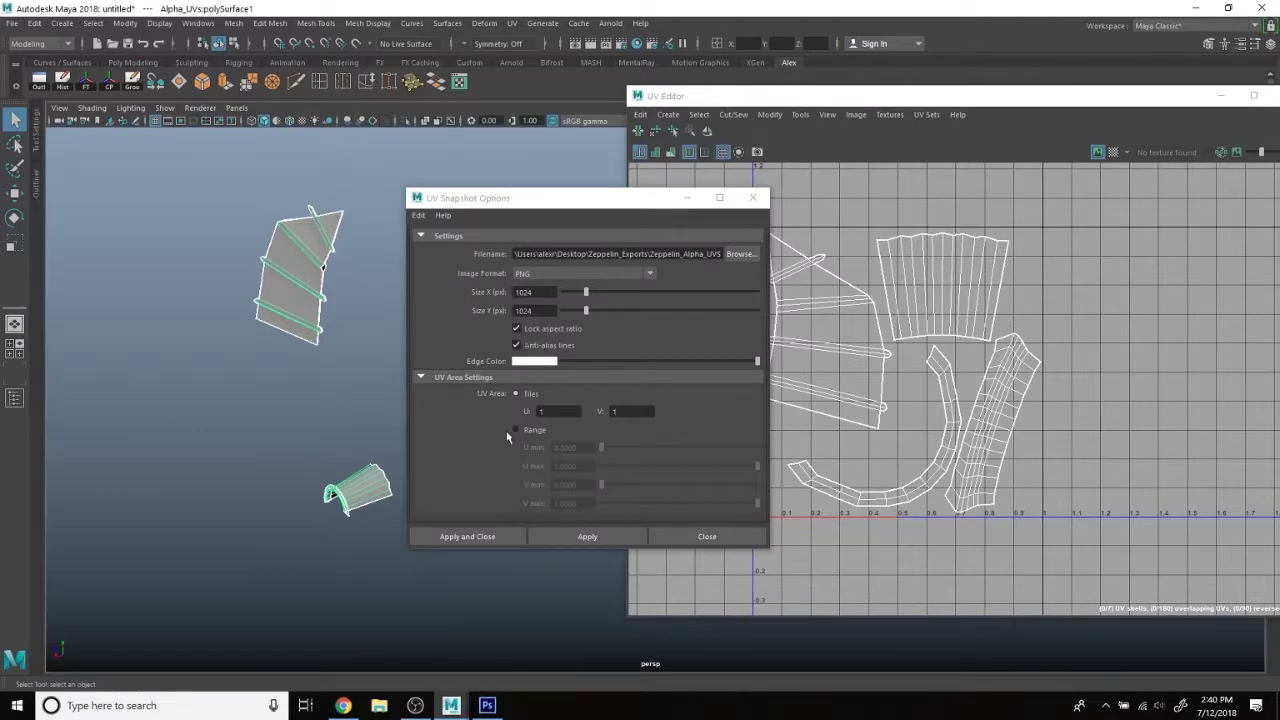
left_click(502, 537)
left_click(651, 323)
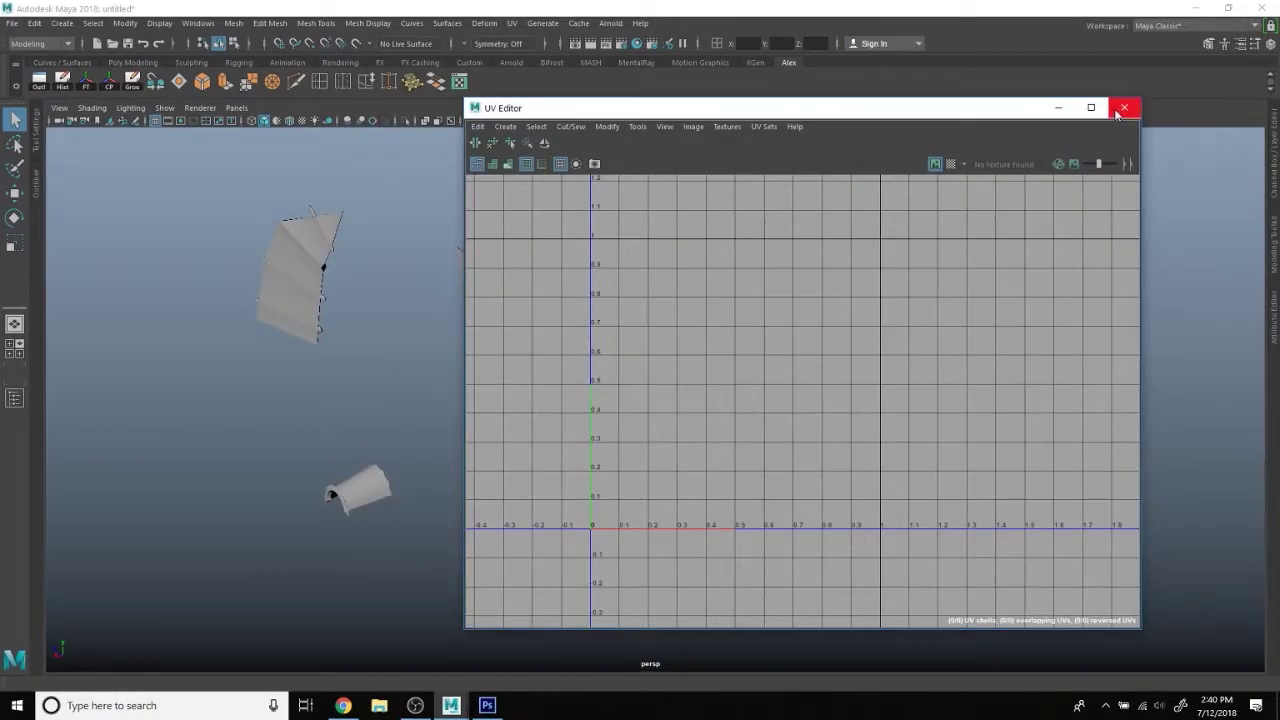
key("alt+Tab")
key("super+d")
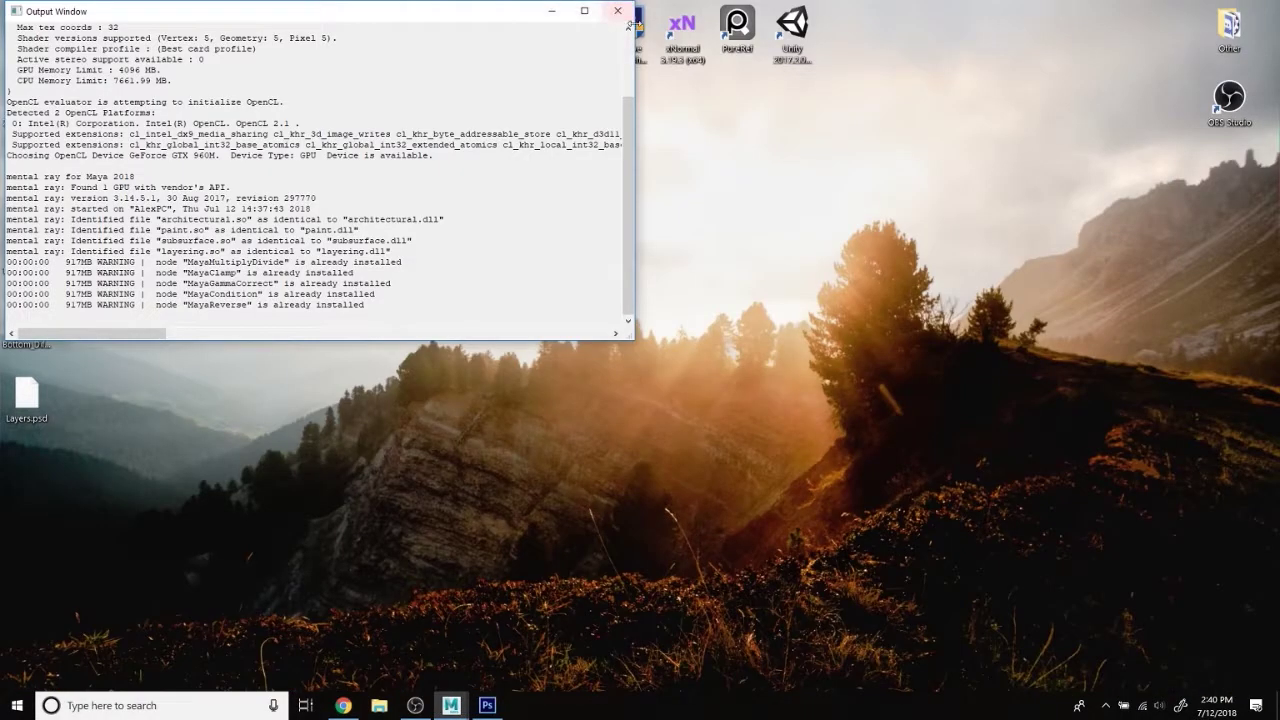
Preview Zeppelin_Alpha_UVS.png from the Zeppelin_Exports folder, then close the preview and folder.
key("alt+Tab")
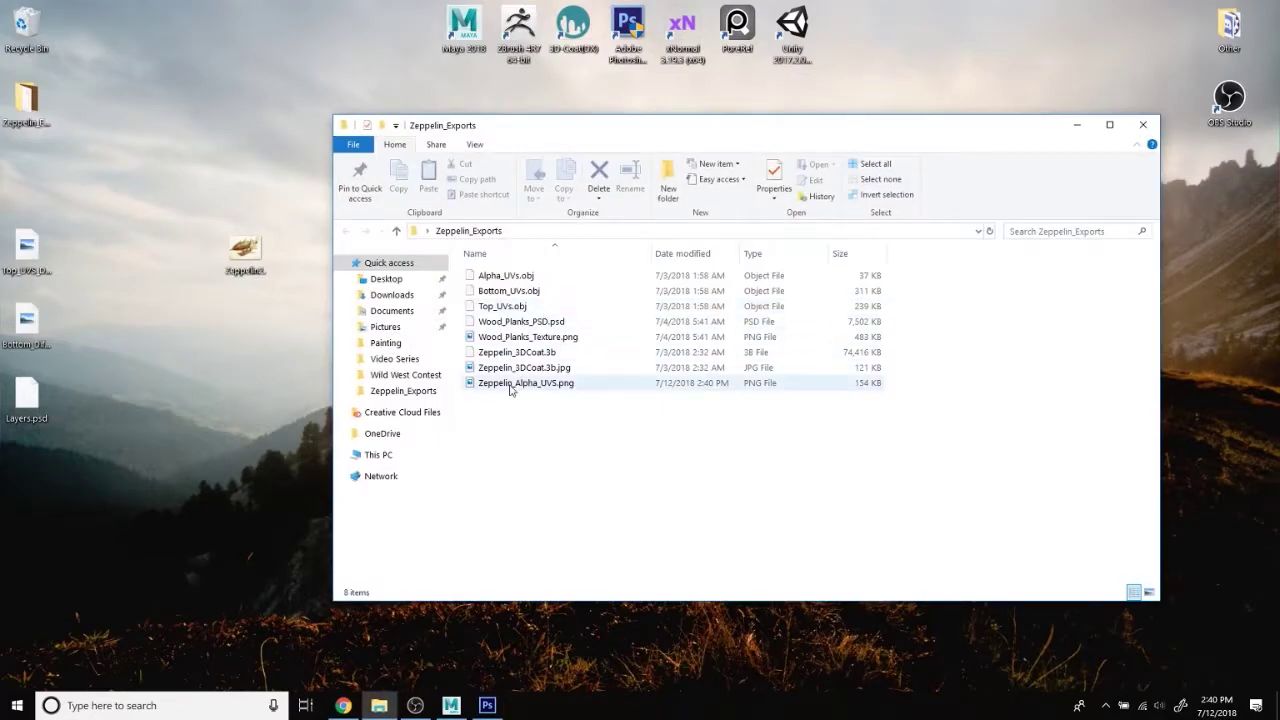
double_click(509, 384)
left_click(1264, 10)
left_click(1150, 118)
Open Zeppelin_Exports/Zeppelin_Alpha_UVS.png in Photoshop and add a new layer.
key("alt+Tab")
left_click(36, 10)
left_click(52, 38)
left_click(484, 238)
scroll(691, 389, "down", 5)
double_click(575, 425)
double_click(584, 293)
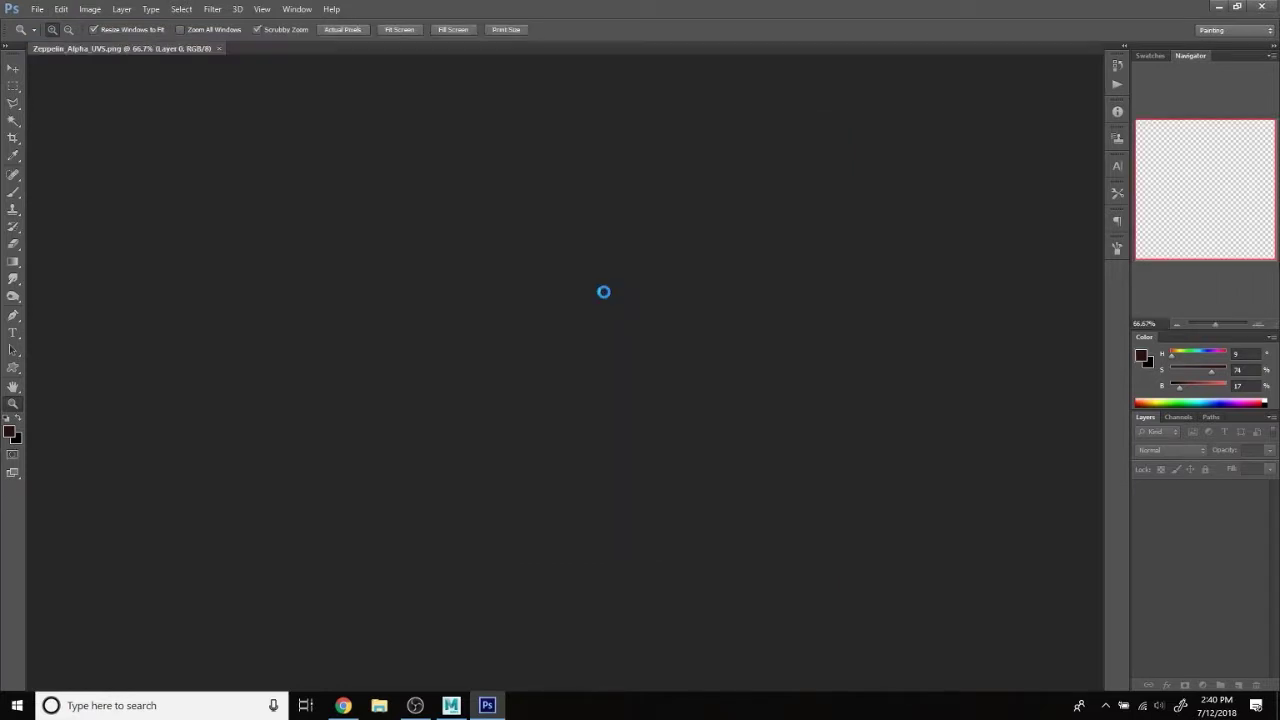
left_click(1239, 685)
Fill the new layer with black, add an empty Layer 2, and rename Layer 0 to UVs.
key("shift+F5")
left_click(625, 217)
left_click(600, 246)
key("Return")
key("Return")
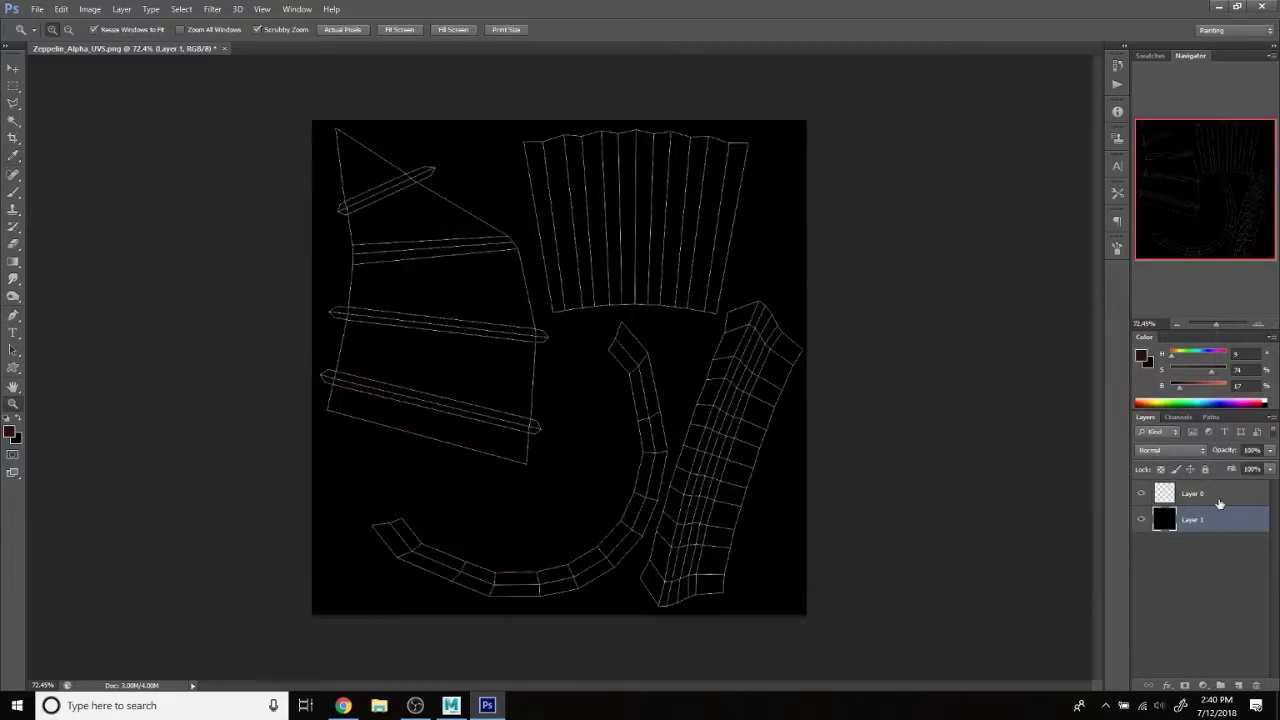
left_click(1240, 685)
double_click(1195, 519)
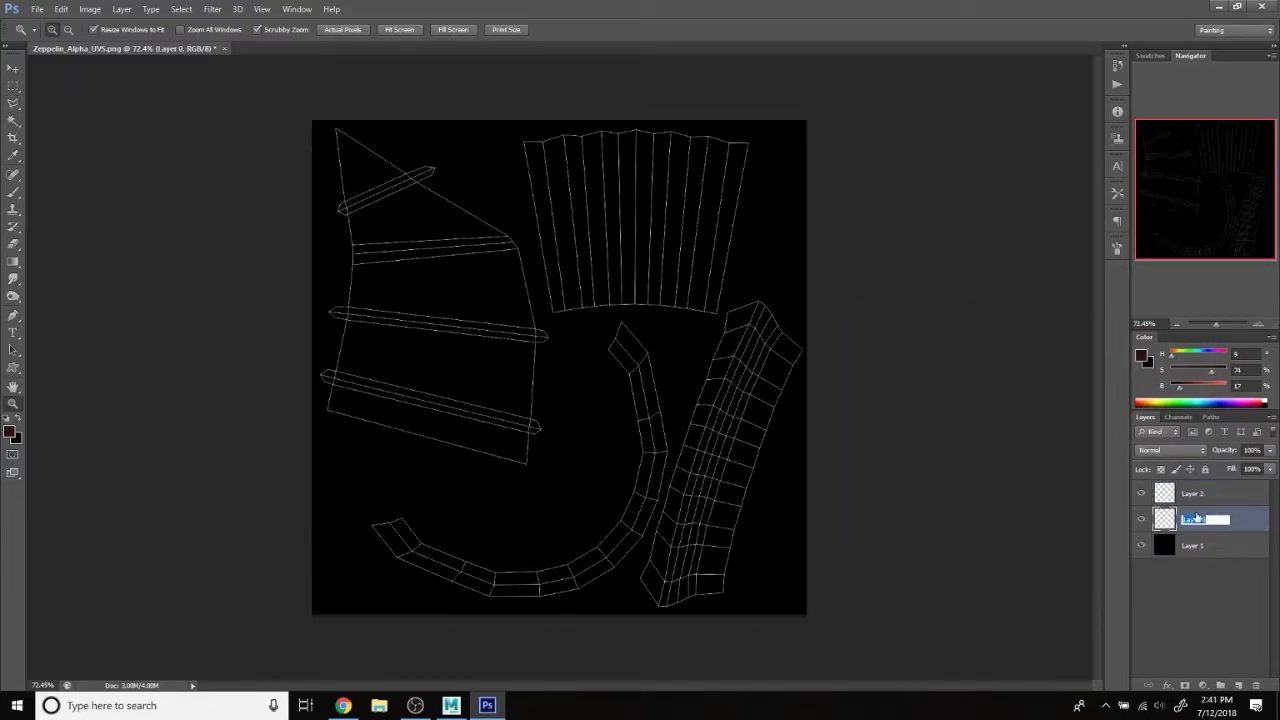
type("UVs")
left_click(1190, 495)
left_click(16, 73)
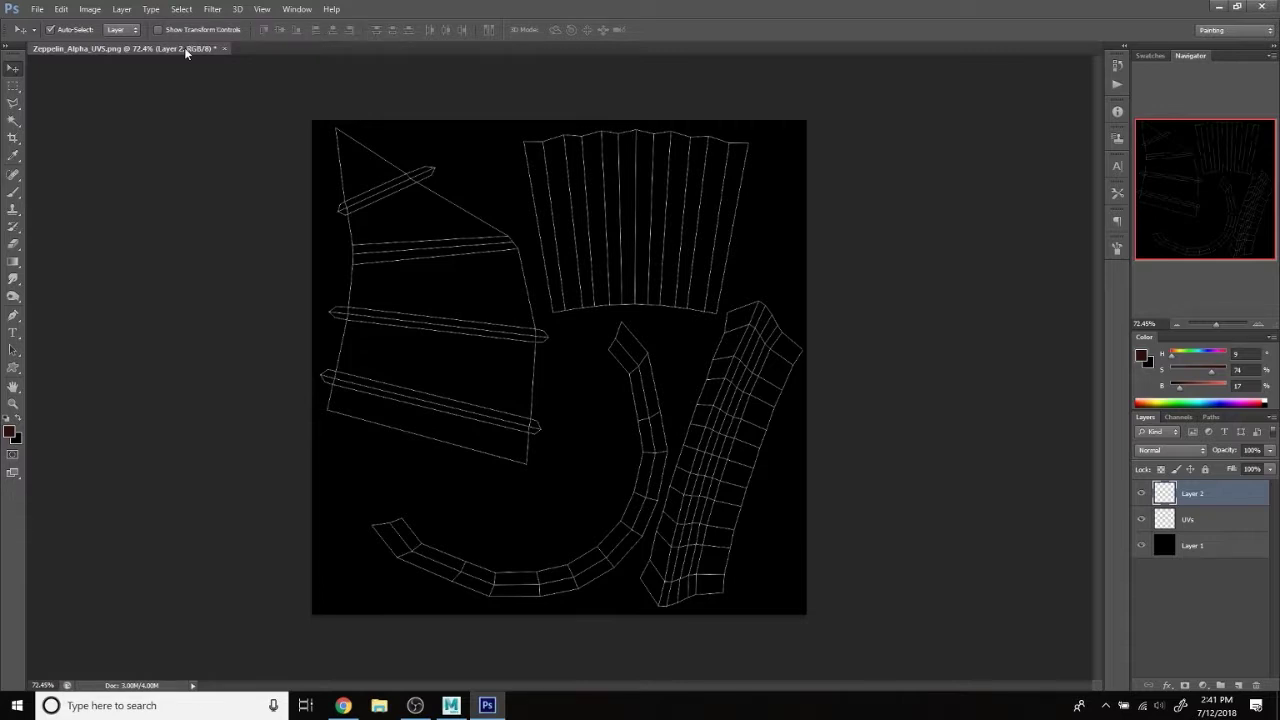
Open Zeppelin2.jpg from the desktop as a floating reference window beside the UV map.
left_click(37, 9)
left_click(60, 43)
left_click(484, 238)
scroll(660, 320, "down", 5)
double_click(645, 455)
mouse_move(325, 53)
left_mouse_down()
mouse_move(301, 94)
mouse_move(630, 94)
left_mouse_up()
left_click_drag(797, 542, 869, 542)
left_click_drag(393, 73, 440, 95)
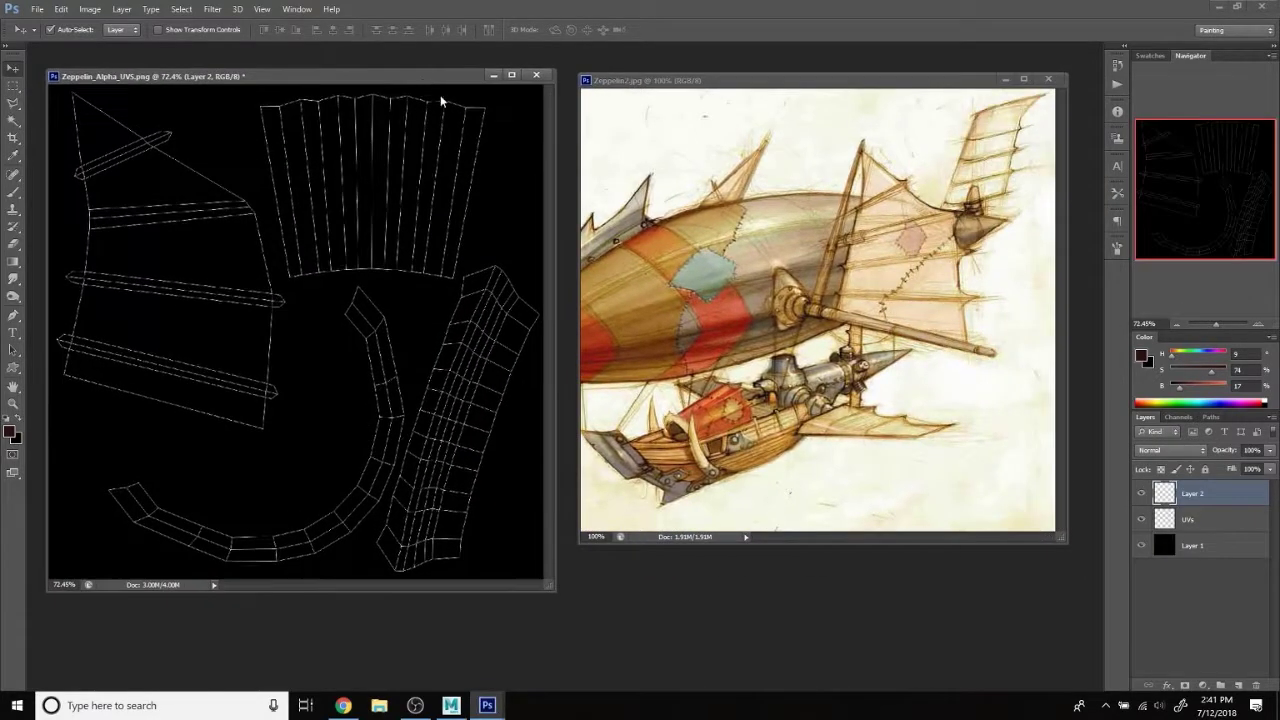
Brush brown over the left sail shell on Layer 2, then sample darker brown from the concept art.
left_click(16, 193)
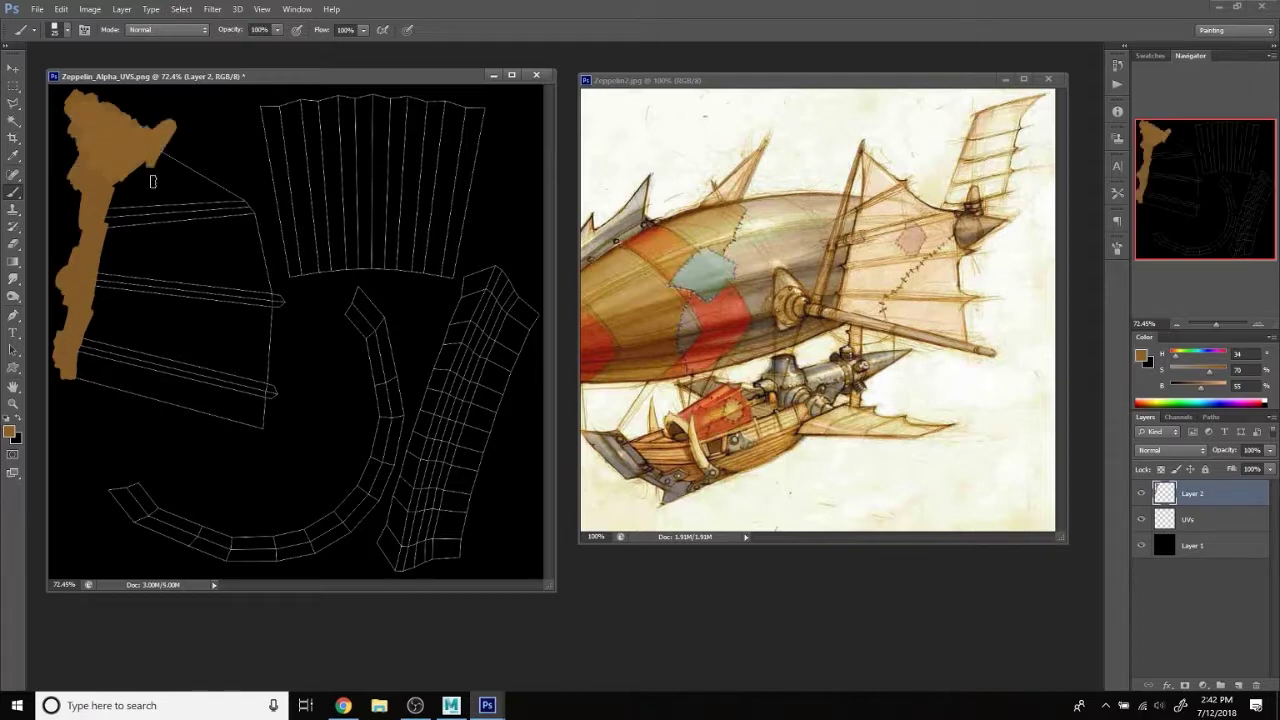
left_click_drag(177, 181, 91, 183)
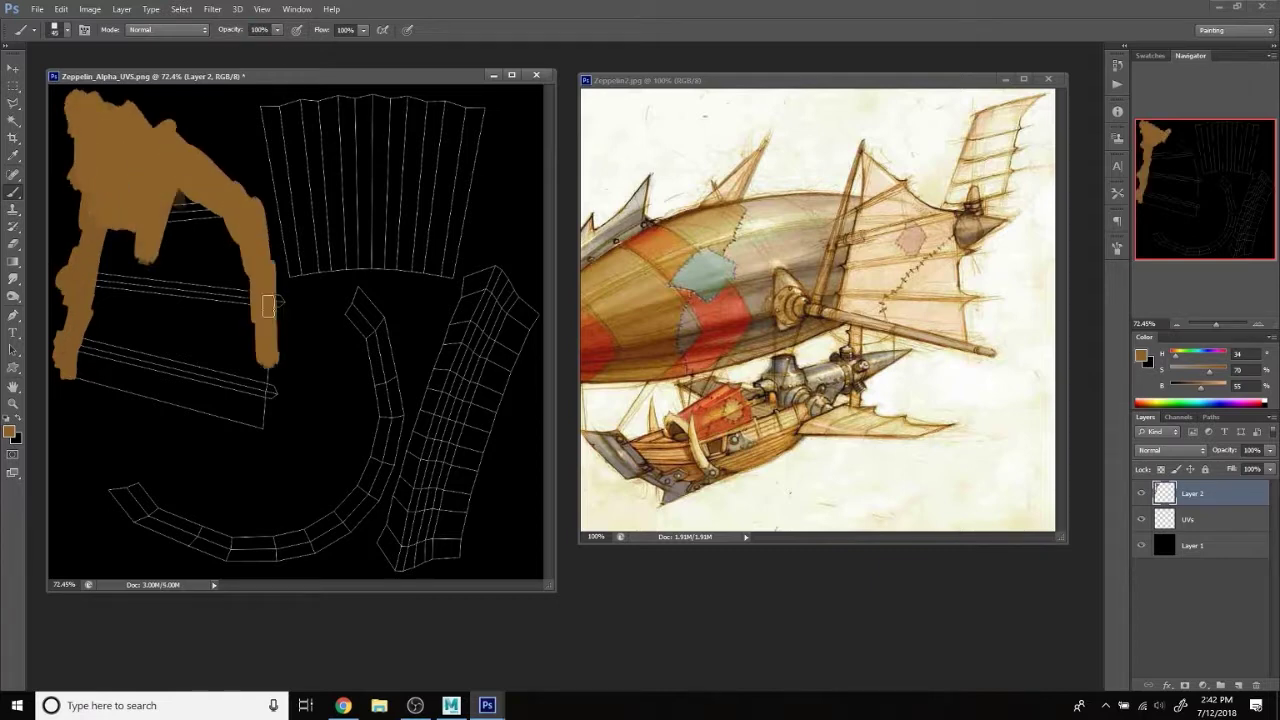
left_click_drag(259, 390, 129, 389)
left_click_drag(68, 330, 142, 238)
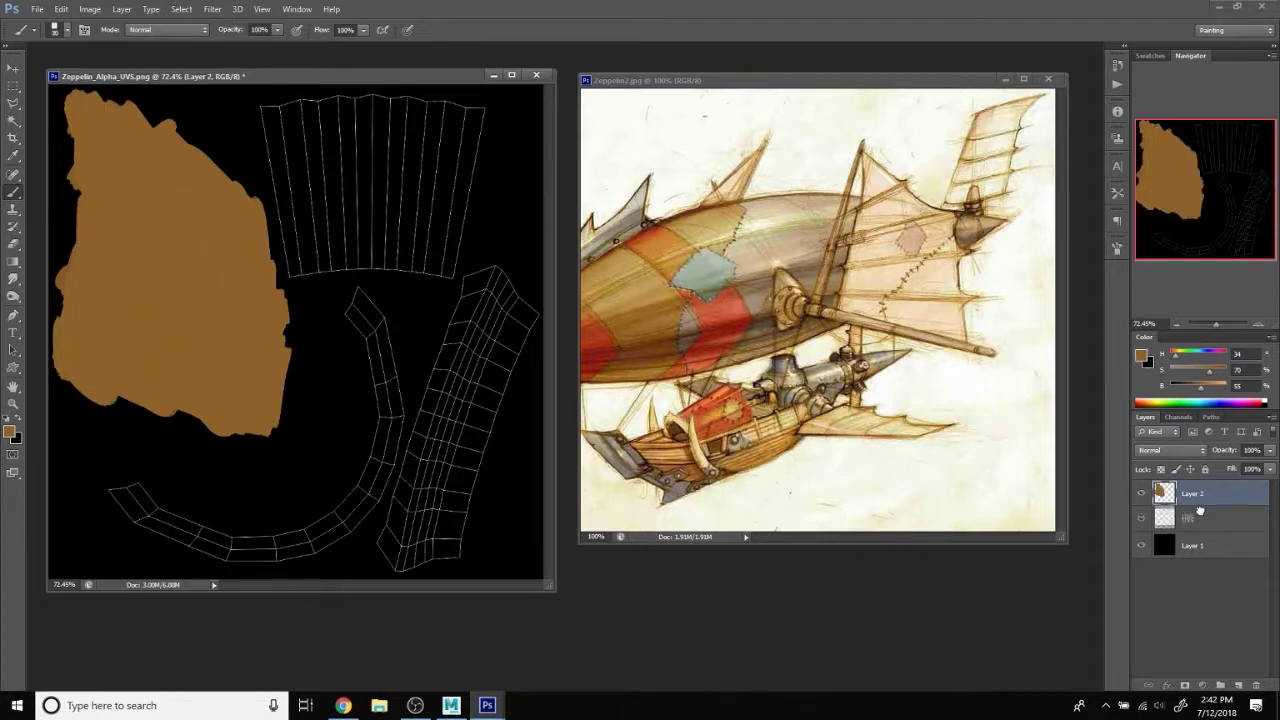
left_click(847, 280, "alt")
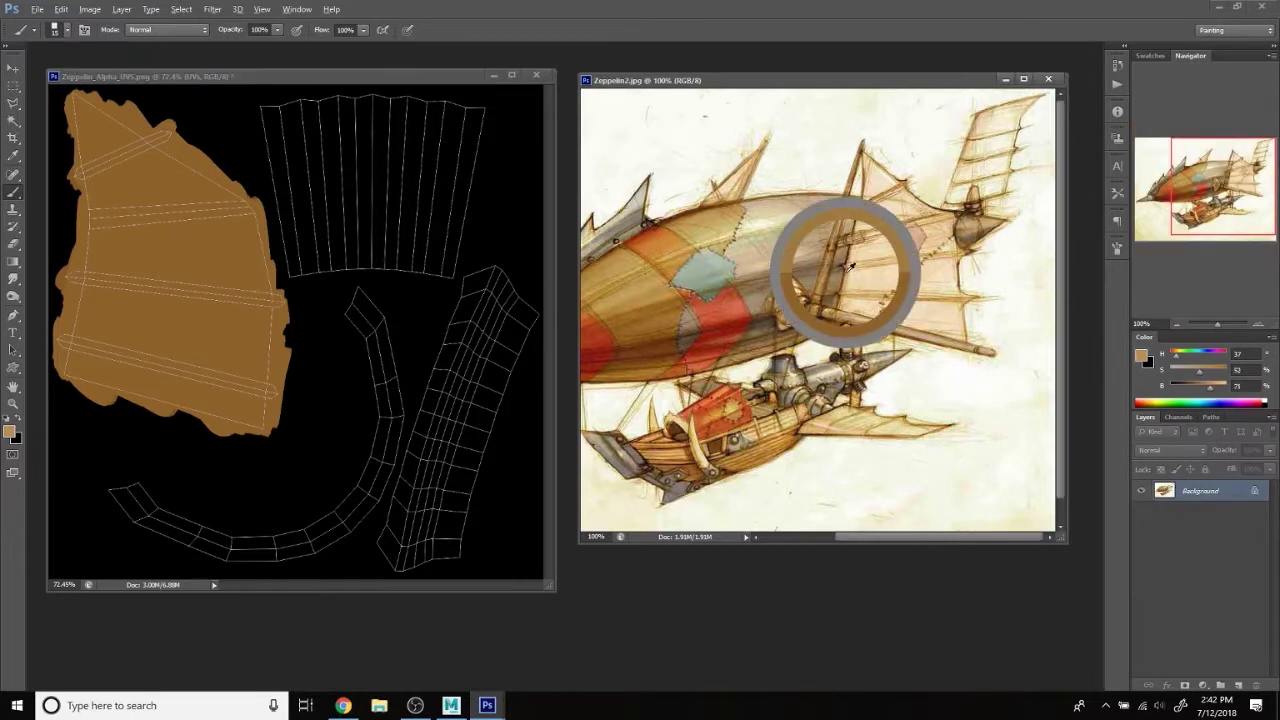
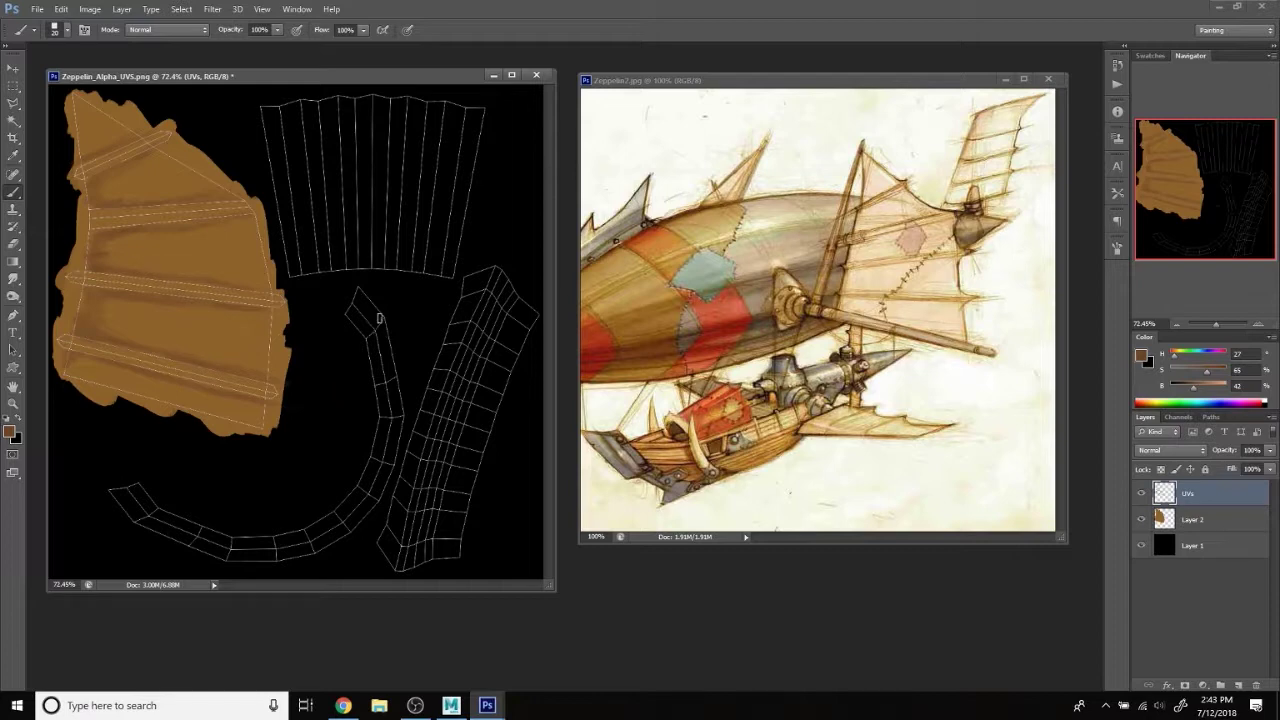
Paint light tan highlight strokes across the plank bands and the top of the shell.
left_click(858, 276, "alt")
mouse_move(145, 245)
left_mouse_down()
mouse_move(250, 240)
mouse_move(152, 248)
mouse_move(245, 246)
mouse_move(140, 262)
left_mouse_up()
mouse_move(150, 332)
left_mouse_down()
mouse_move(265, 336)
mouse_move(261, 361)
mouse_move(125, 320)
mouse_move(220, 318)
left_mouse_up()
mouse_move(205, 192)
left_mouse_down()
mouse_move(122, 185)
mouse_move(166, 175)
left_mouse_up()
left_click_drag(110, 126, 93, 118)
mouse_move(191, 372)
left_mouse_down()
mouse_move(240, 405)
mouse_move(82, 370)
left_mouse_up()
Pick a slightly different tan and begin a lasso selection along the shell's left edge.
left_click(239, 272, "alt")
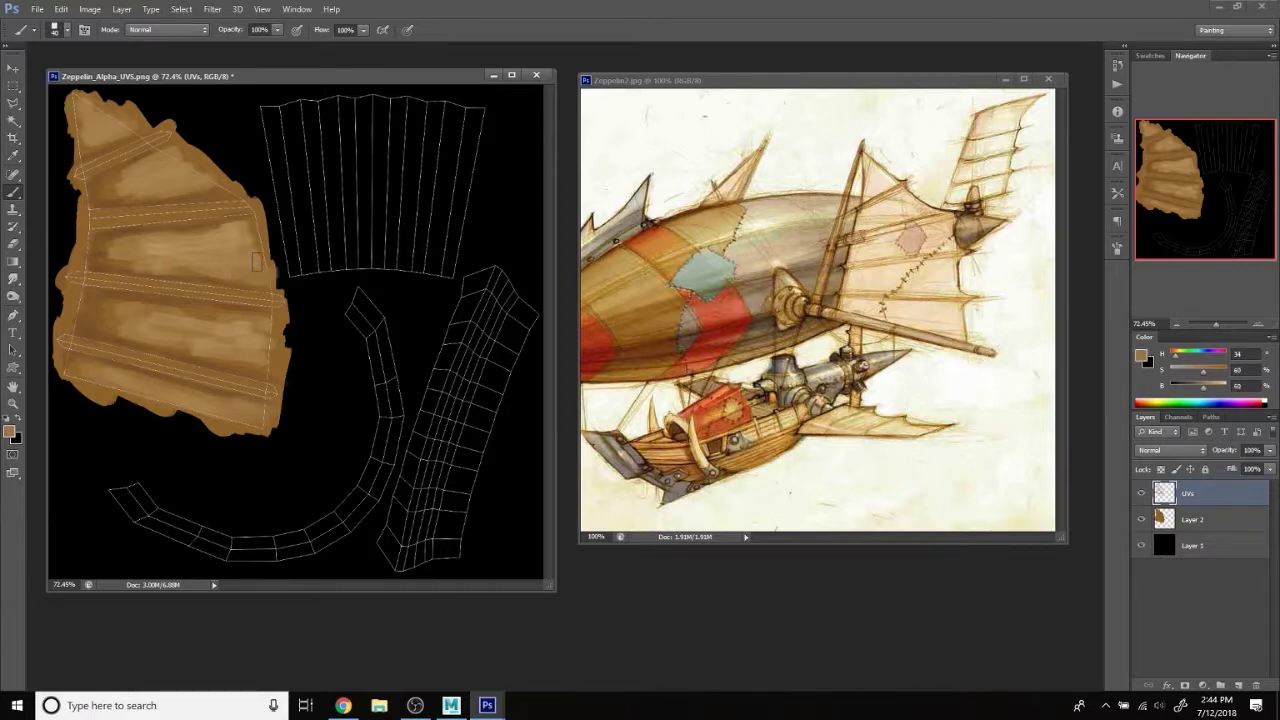
key("l")
mouse_move(76, 140)
left_mouse_down()
mouse_move(233, 450)
mouse_move(180, 160)
left_mouse_up()
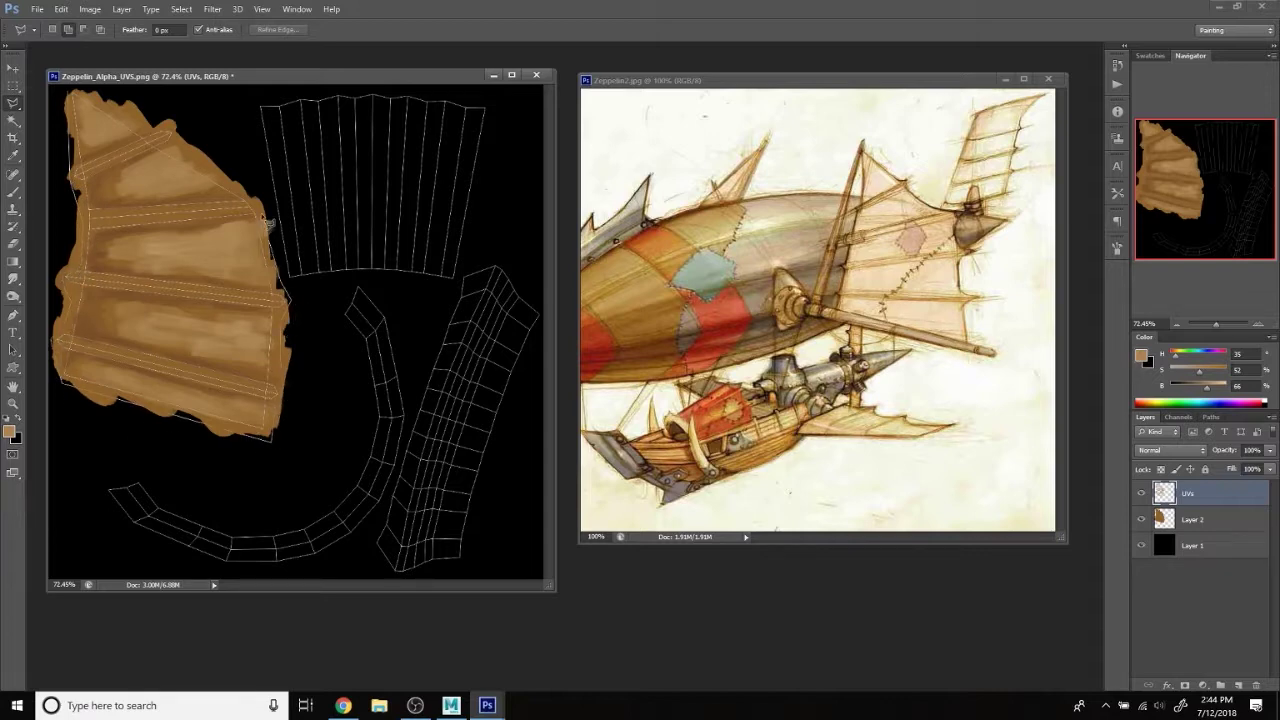
Close the shell selection and fill it with black on a new Layer 3.
left_click_drag(180, 160, 72, 100)
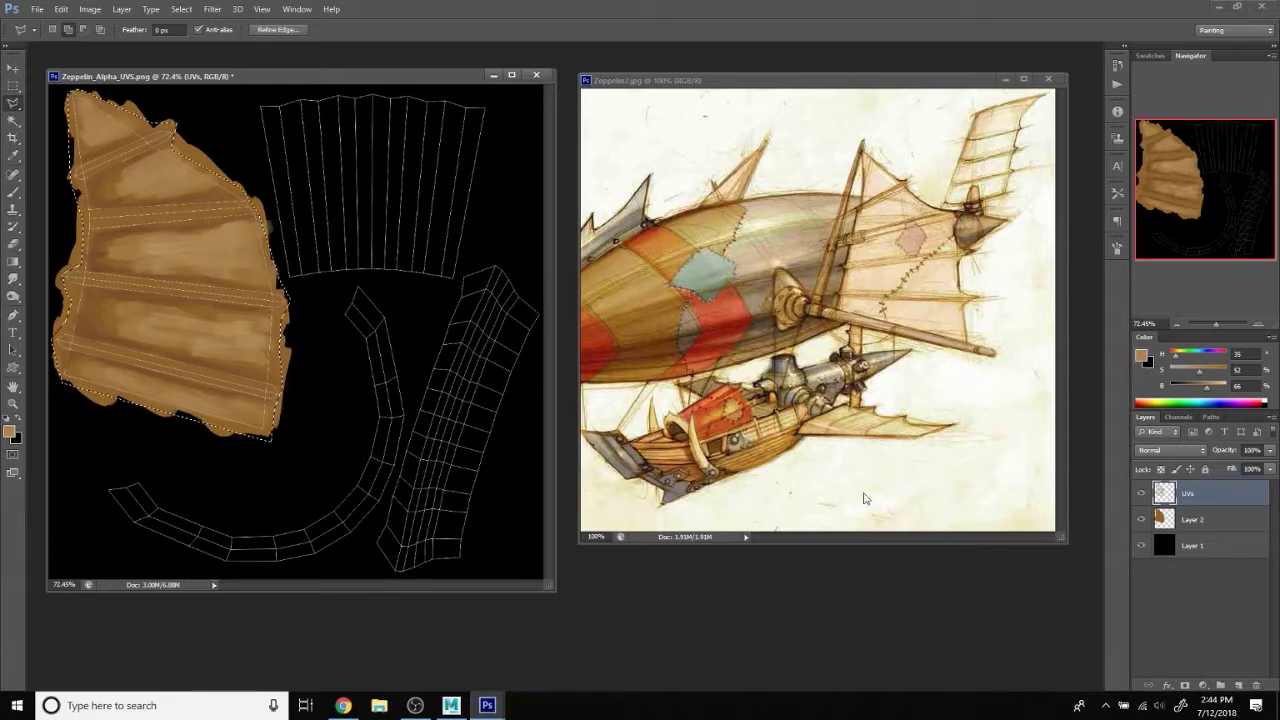
left_click(1238, 685)
key("shift+F5")
left_click(720, 205)
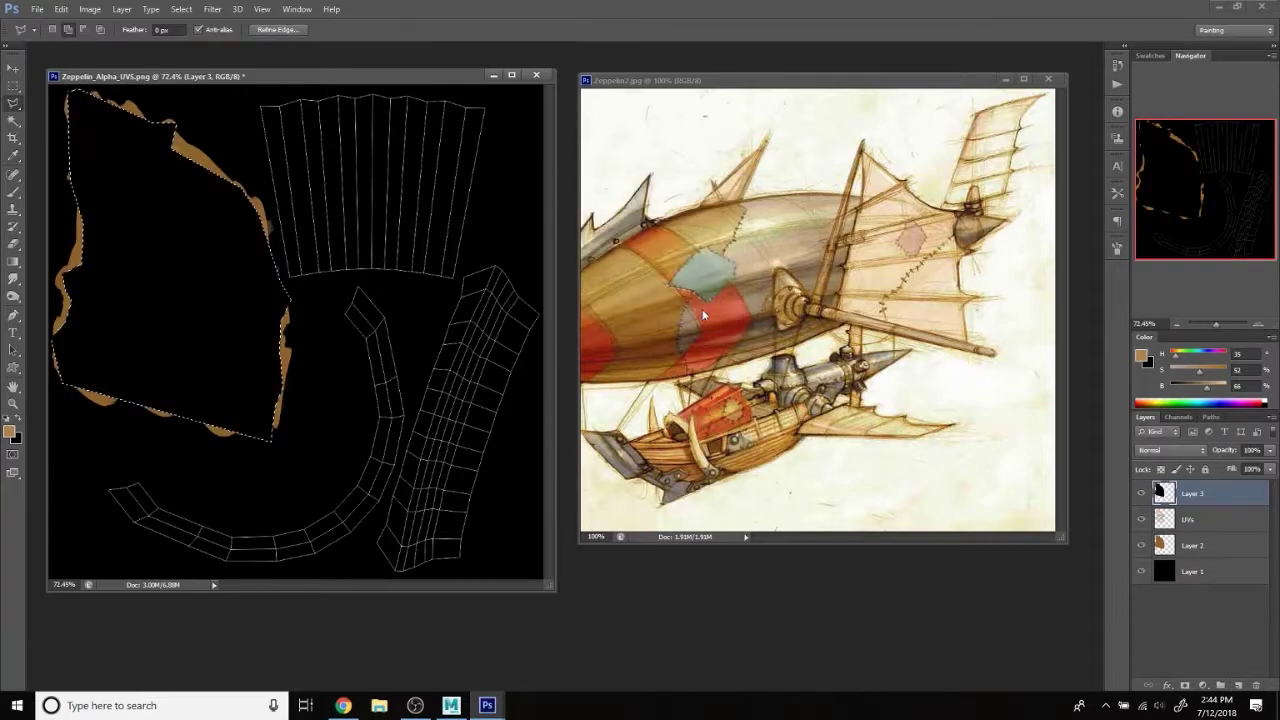
Move Layer 3 below Layer 2, clip the plank texture to it, and deselect.
right_click(1204, 492)
key("Escape")
left_click_drag(1231, 477, 1200, 558)
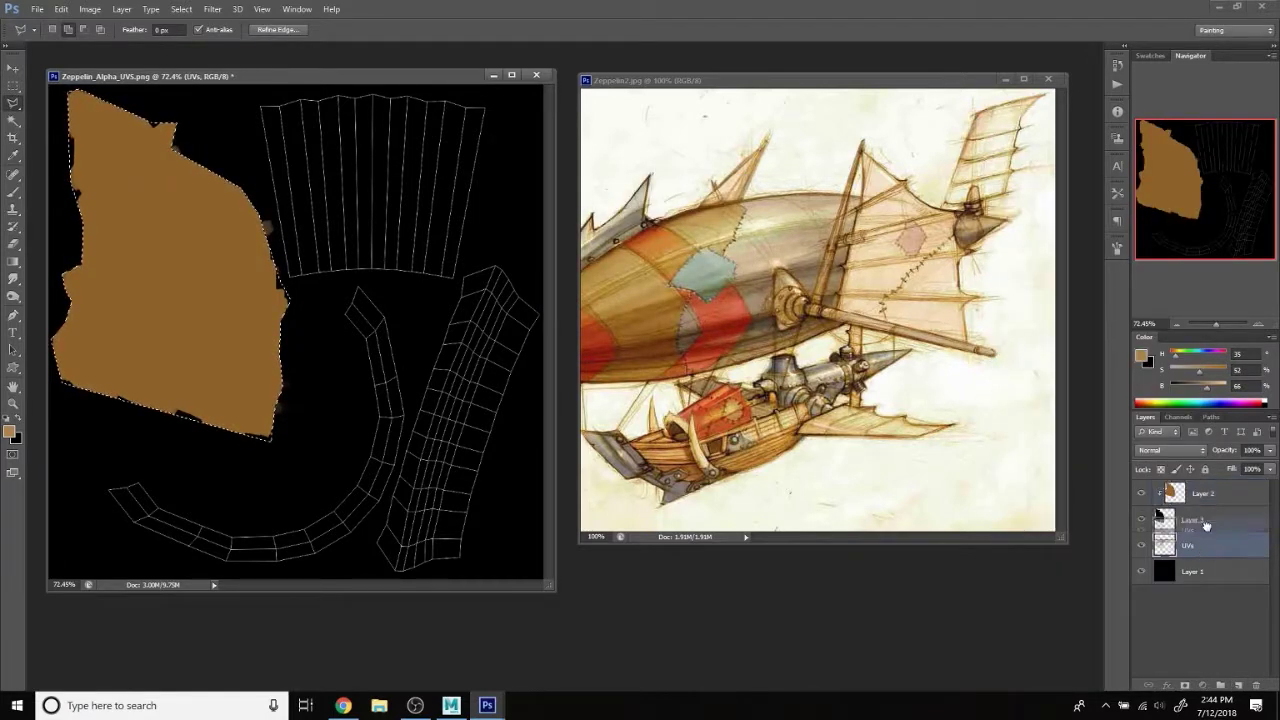
left_click(1177, 505, "alt")
key("ctrl+d")
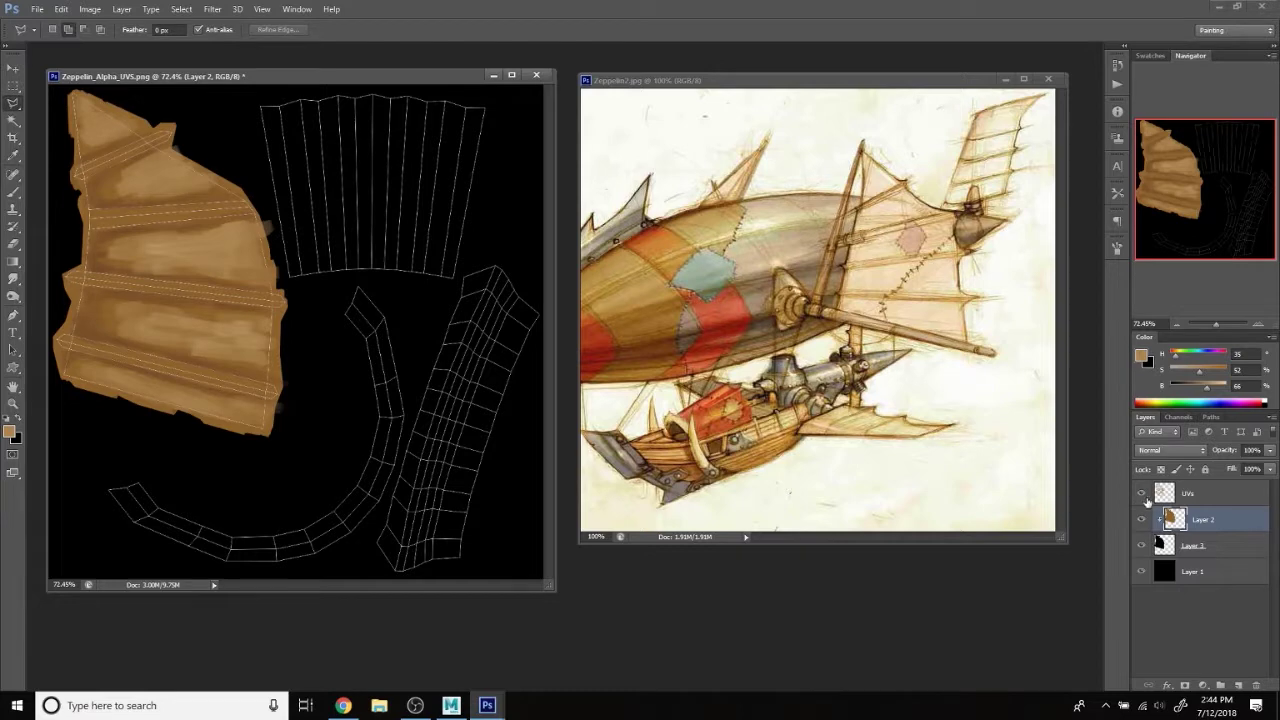
Show the UV wireframe and make Layer 2 the active painting layer again.
left_click(1141, 494)
key("e")
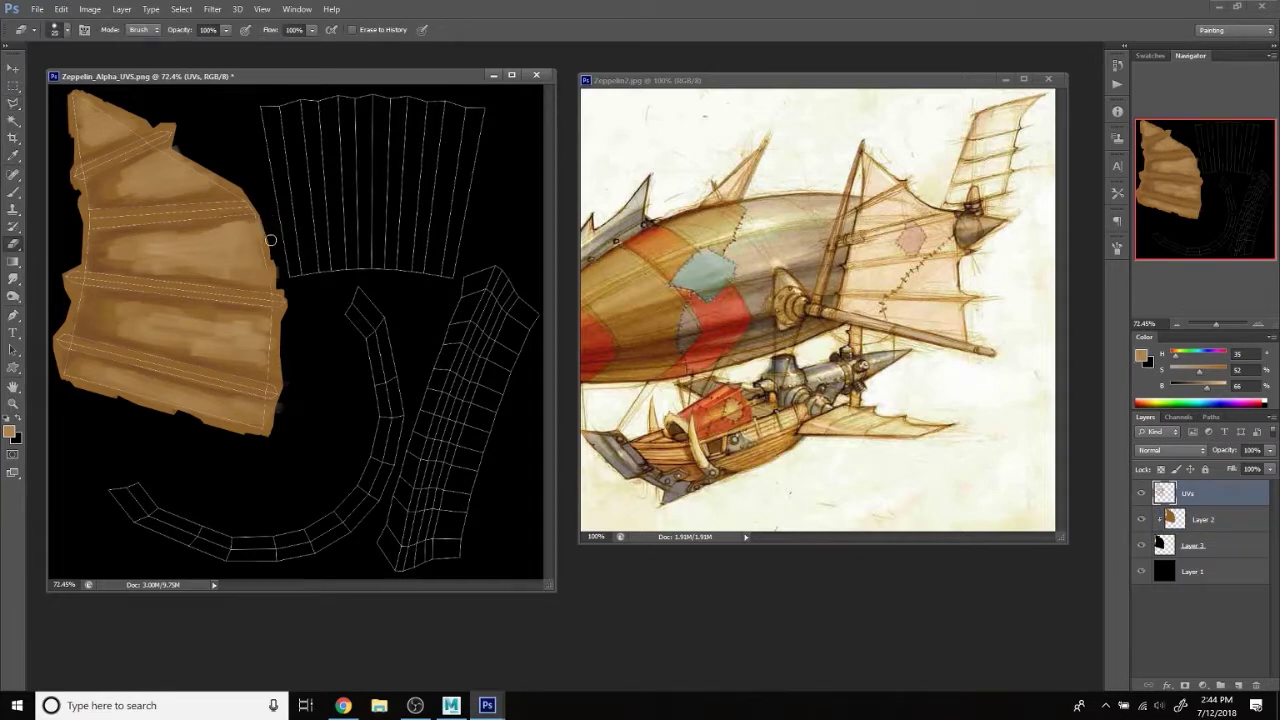
left_click(1205, 520)
key("b")
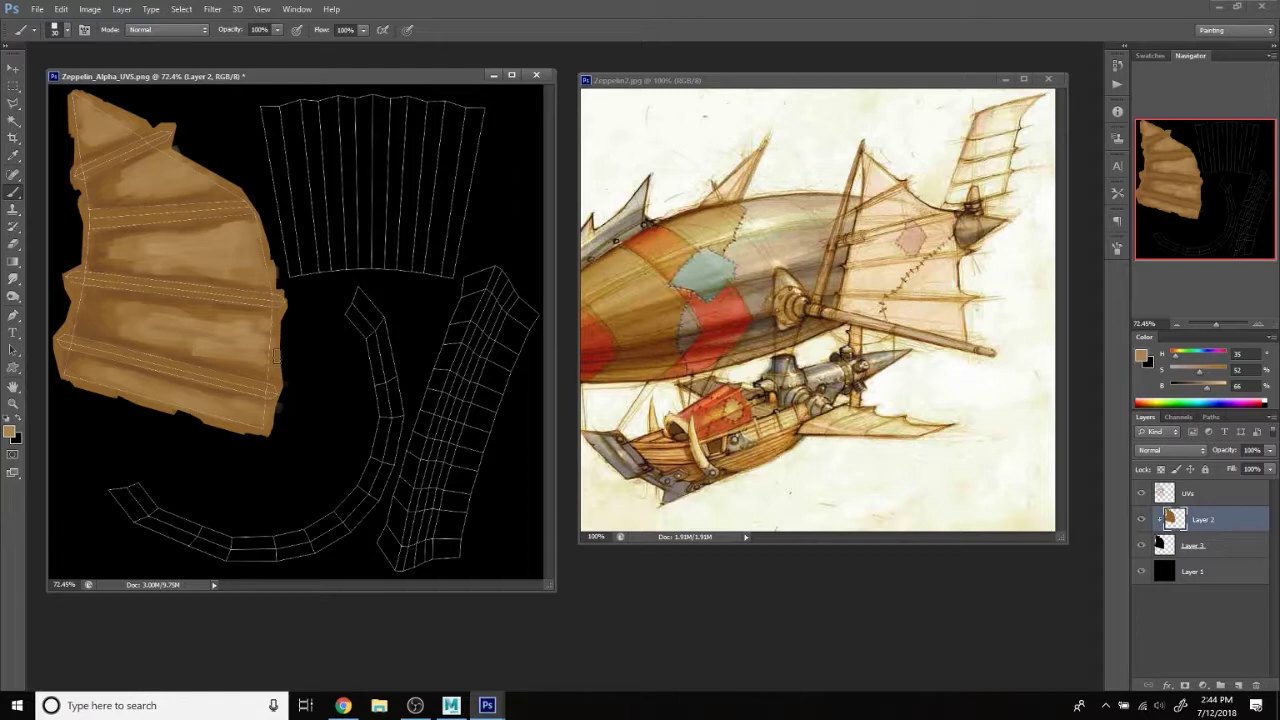
Paint reference-sampled dark brown bands across the lower, middle and upper planks.
left_click(675, 458, "alt")
left_click_drag(62, 341, 309, 402)
left_click_drag(55, 278, 302, 303)
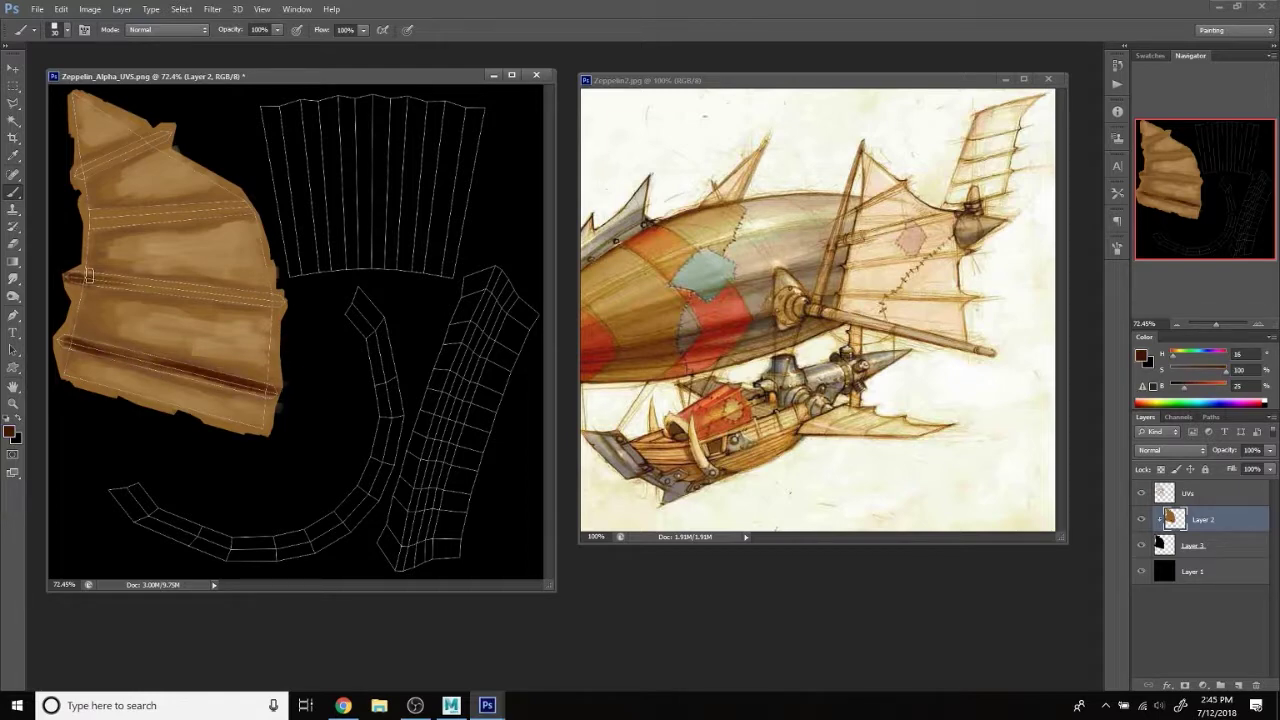
left_click_drag(95, 224, 238, 212)
key("ctrl+z")
left_click_drag(80, 176, 170, 130)
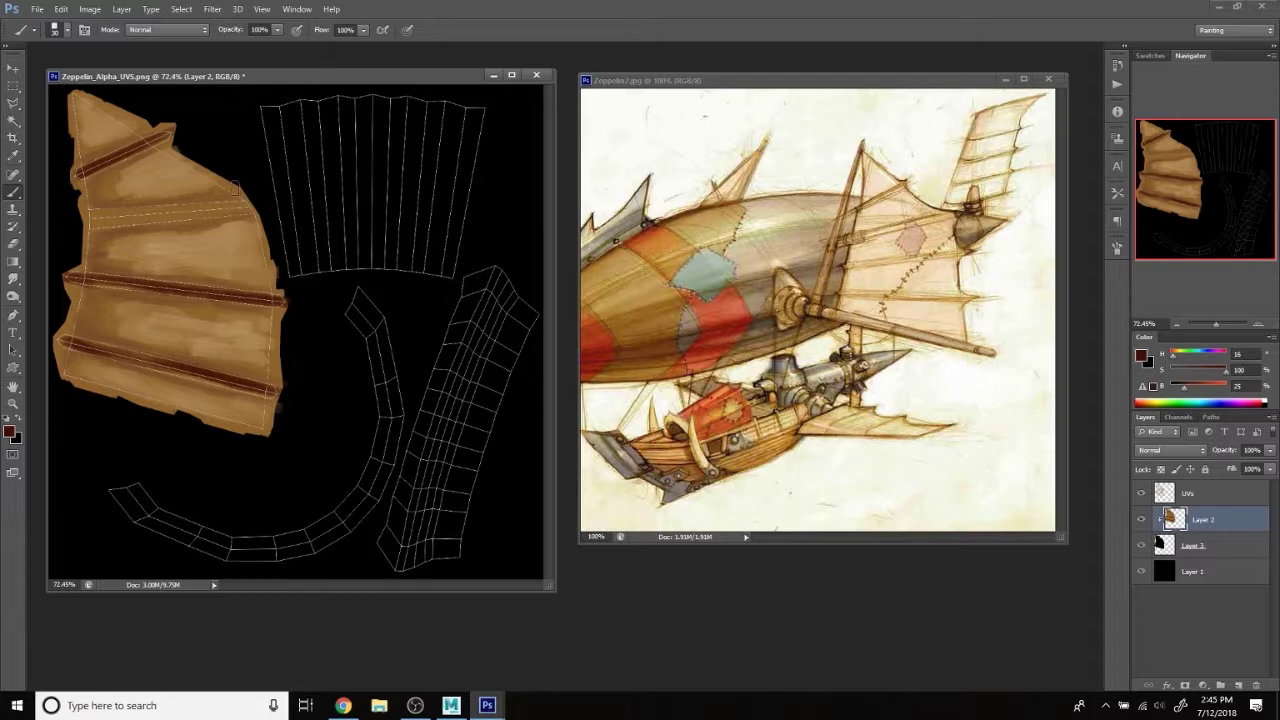
Dab a pale peach highlight near the middle plank and sample a cream tan.
left_click(878, 276, "alt")
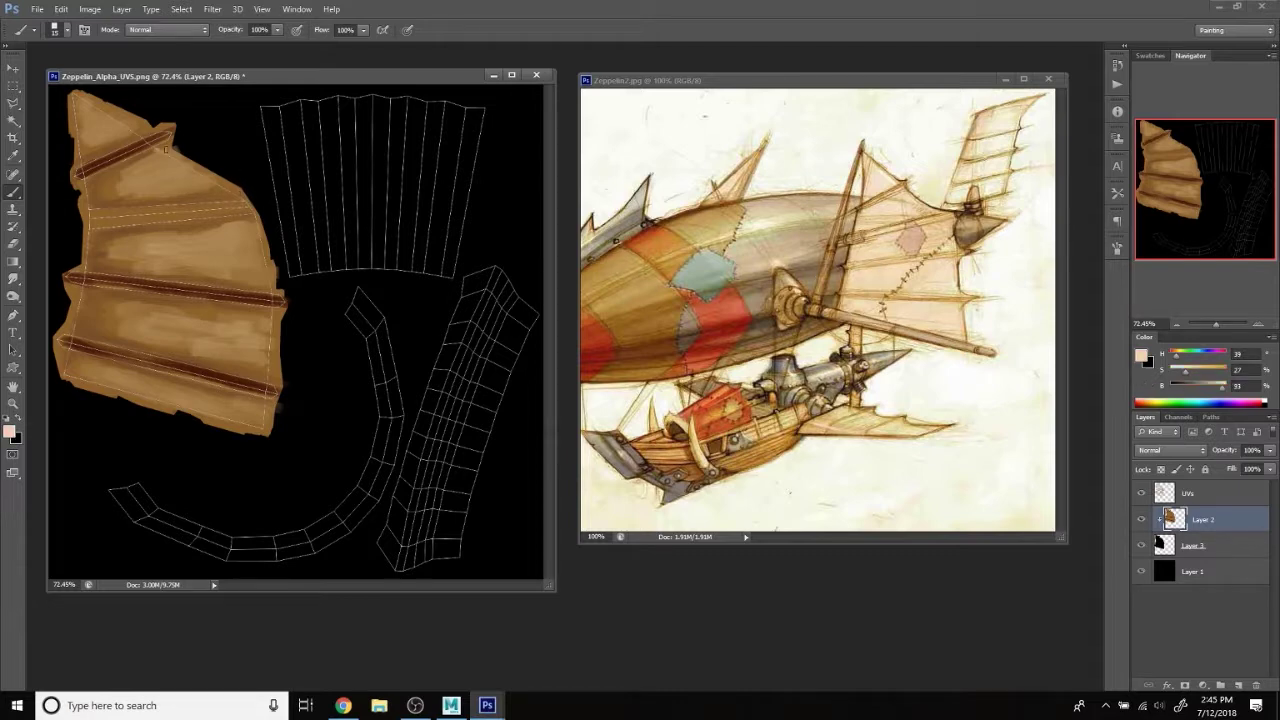
left_click_drag(222, 188, 240, 198)
left_click(254, 261, "alt")
key("alt+bracketright")
key("e")
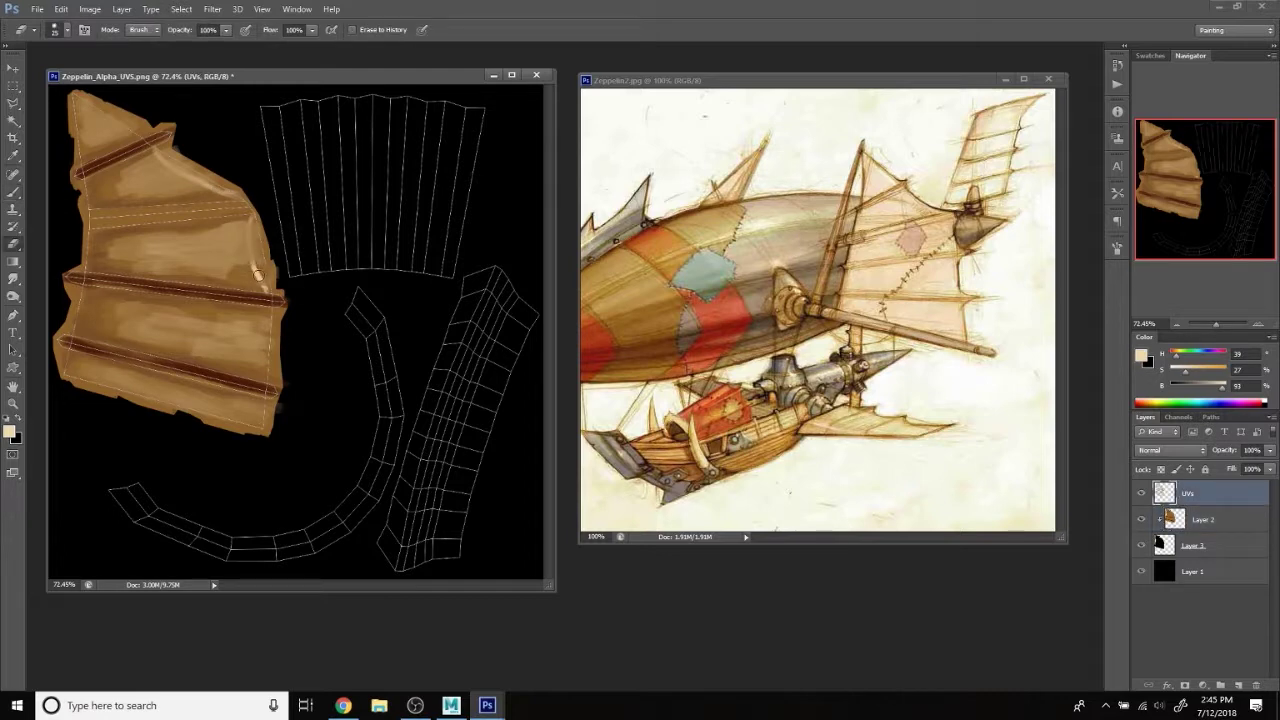
Step back through History with Ctrl+Alt+Z to the unbanded texture and hide the wireframe.
key("alt+bracketleft")
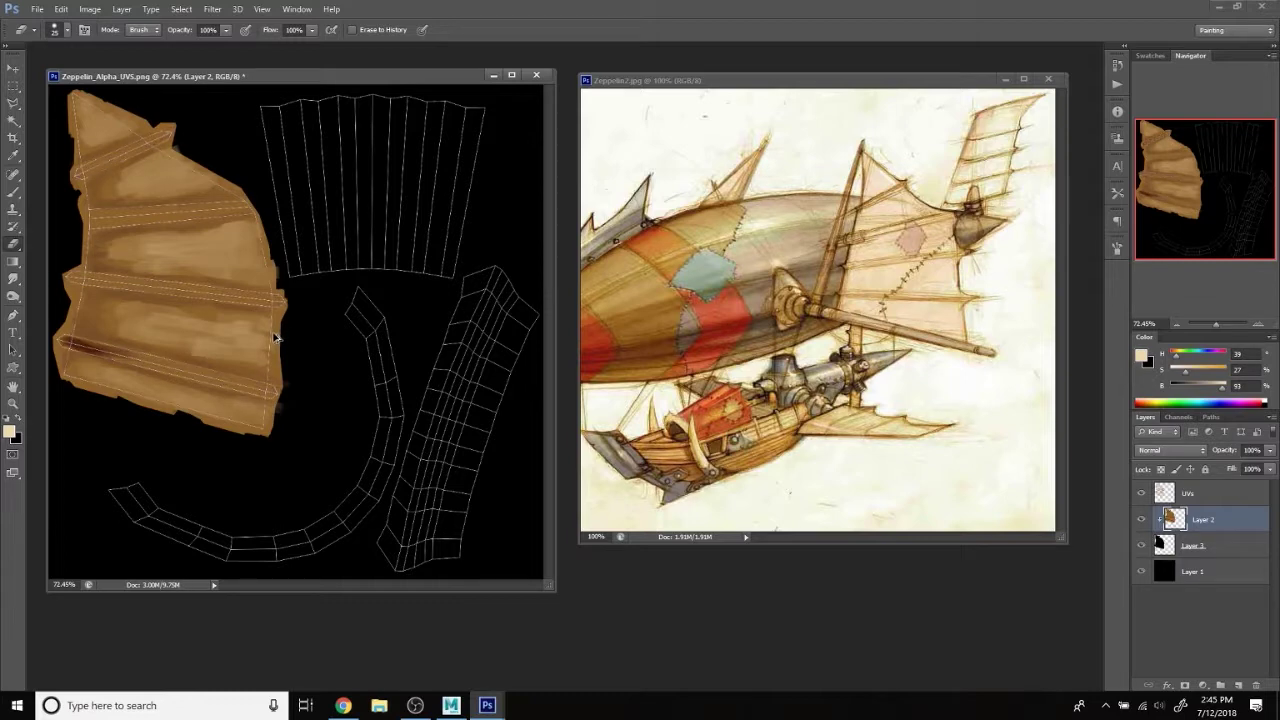
key("alt+bracketleft")
key("ctrl+shift+bracketright")
key("ctrl+alt+z")
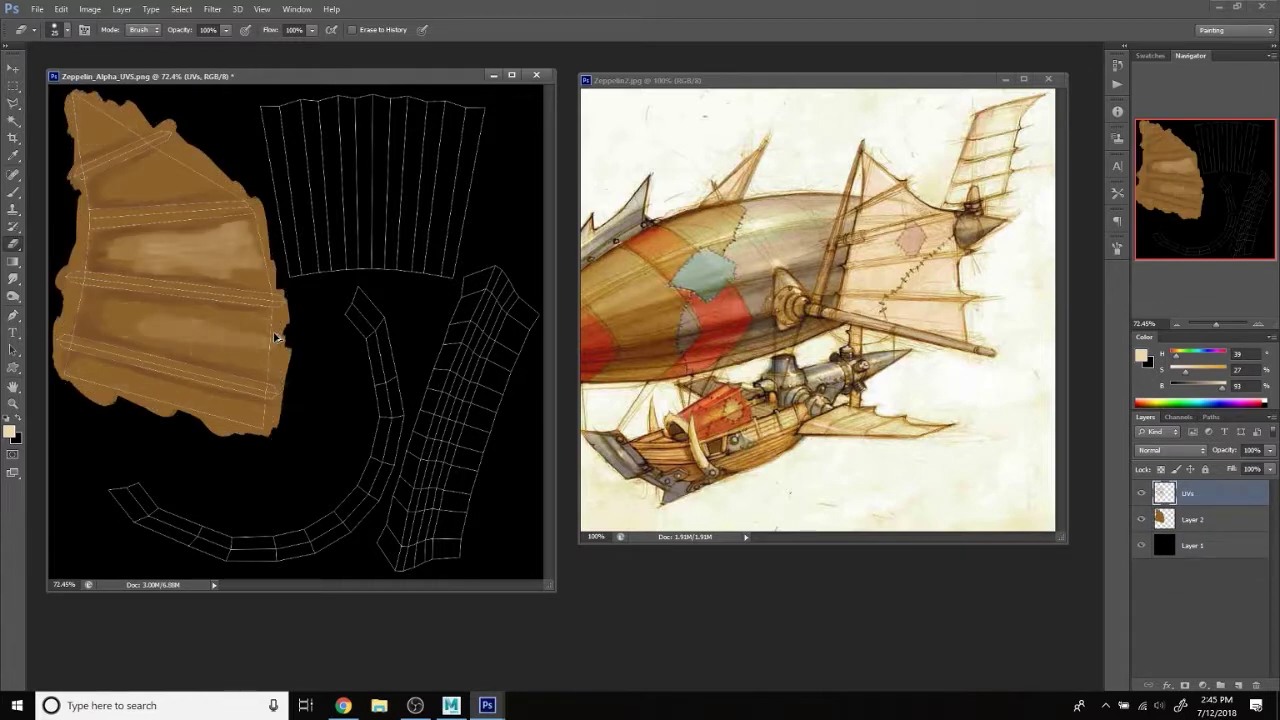
key("ctrl+alt+z")
key("ctrl+alt+z")
left_click(1141, 493)
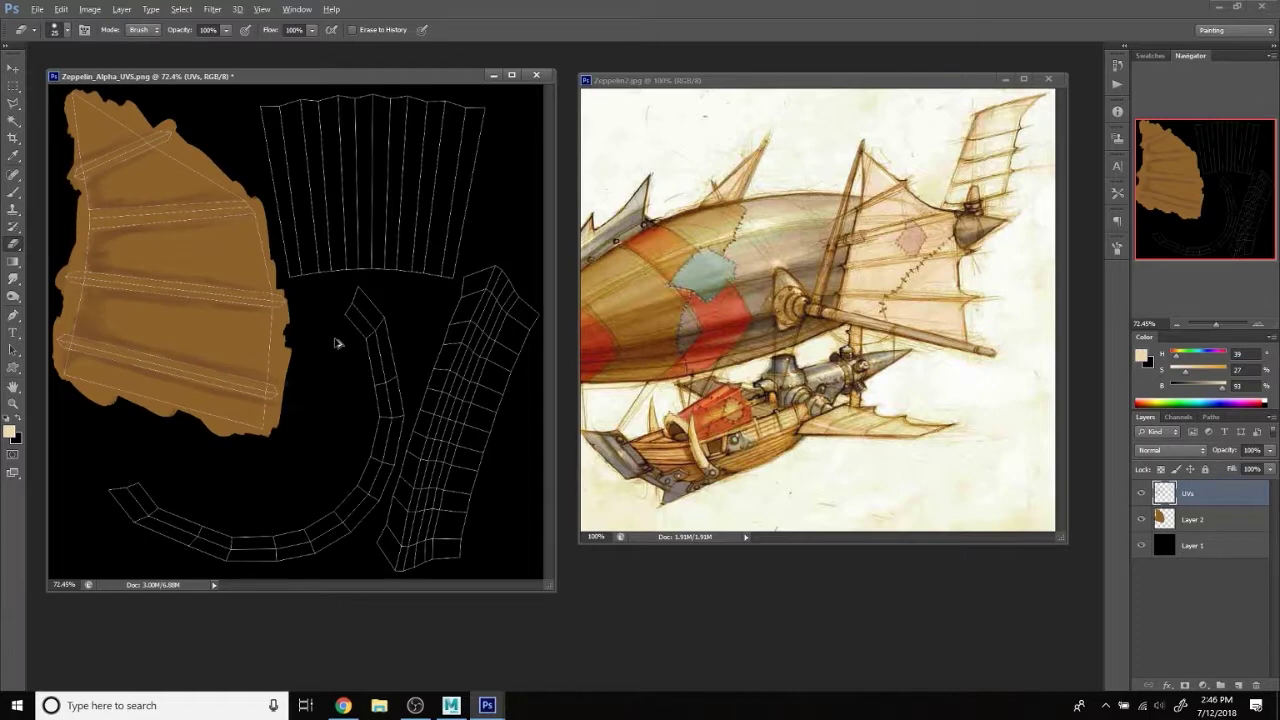
Browse Zeppelin_Exports via File > Open, restore the banded texture, and select the UVs layer.
left_click(37, 9)
left_click(178, 102)
left_click(794, 490)
left_click(37, 9)
double_click(640, 215)
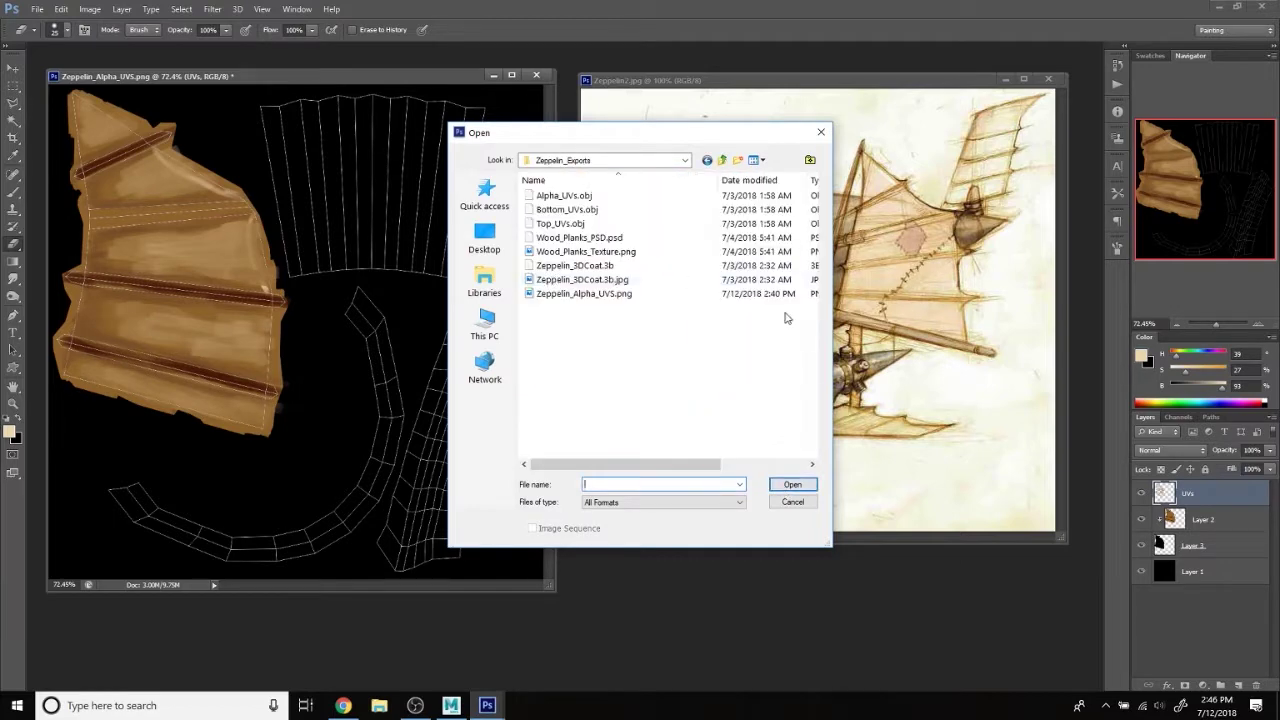
double_click(540, 293)
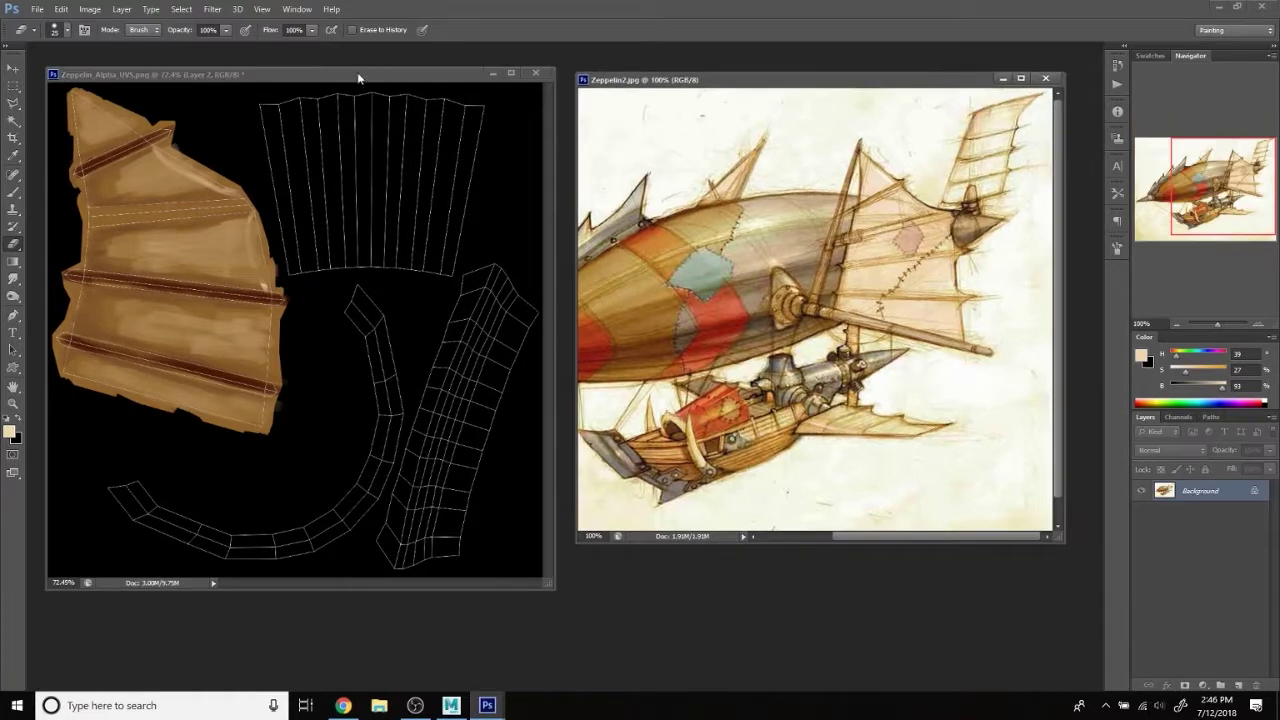
key("b")
left_click(1225, 497)
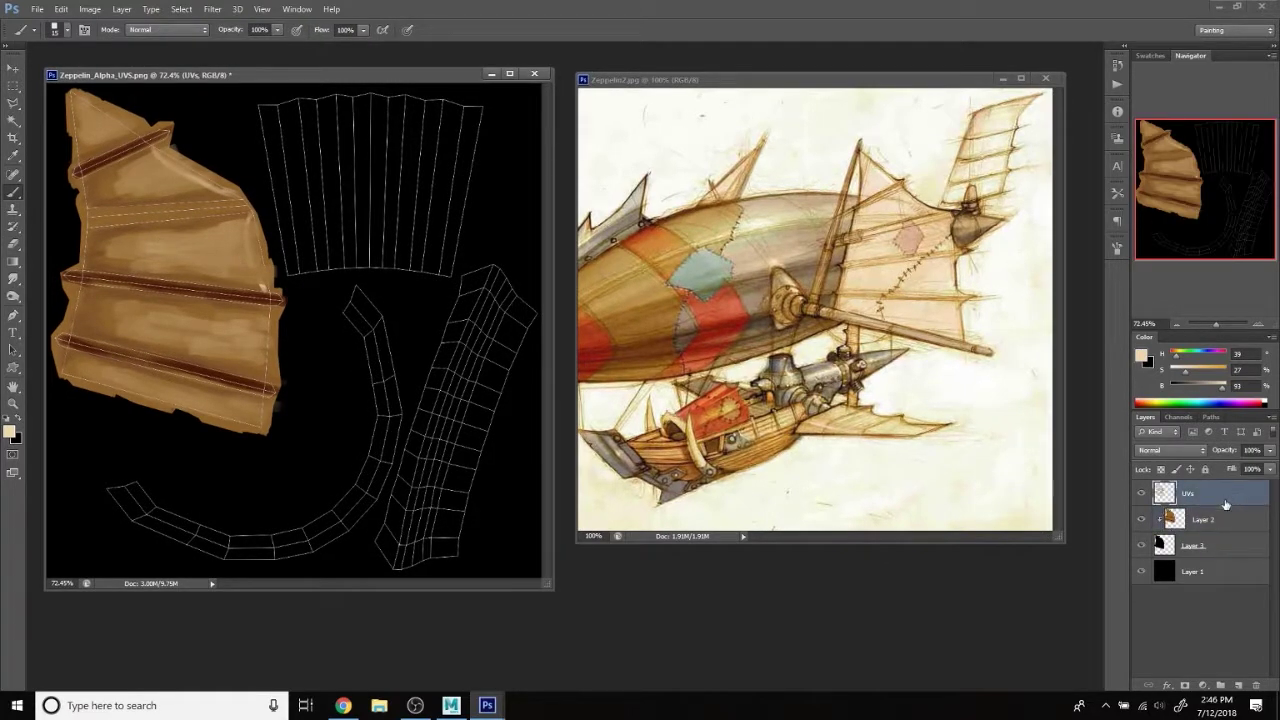
Create Layer 4, try then release clipping masks, and place it beneath the UV wireframe.
left_click(1143, 507, "alt")
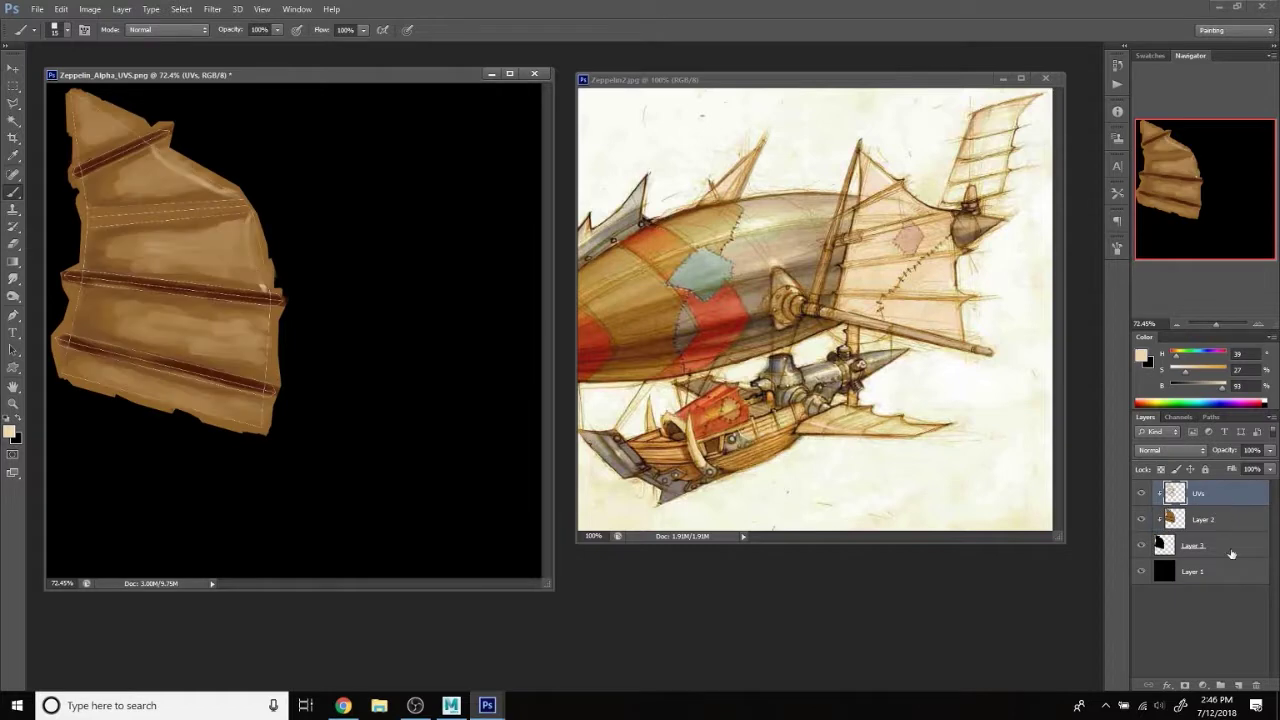
left_click(1239, 686)
right_click(1200, 494)
left_click(1060, 346)
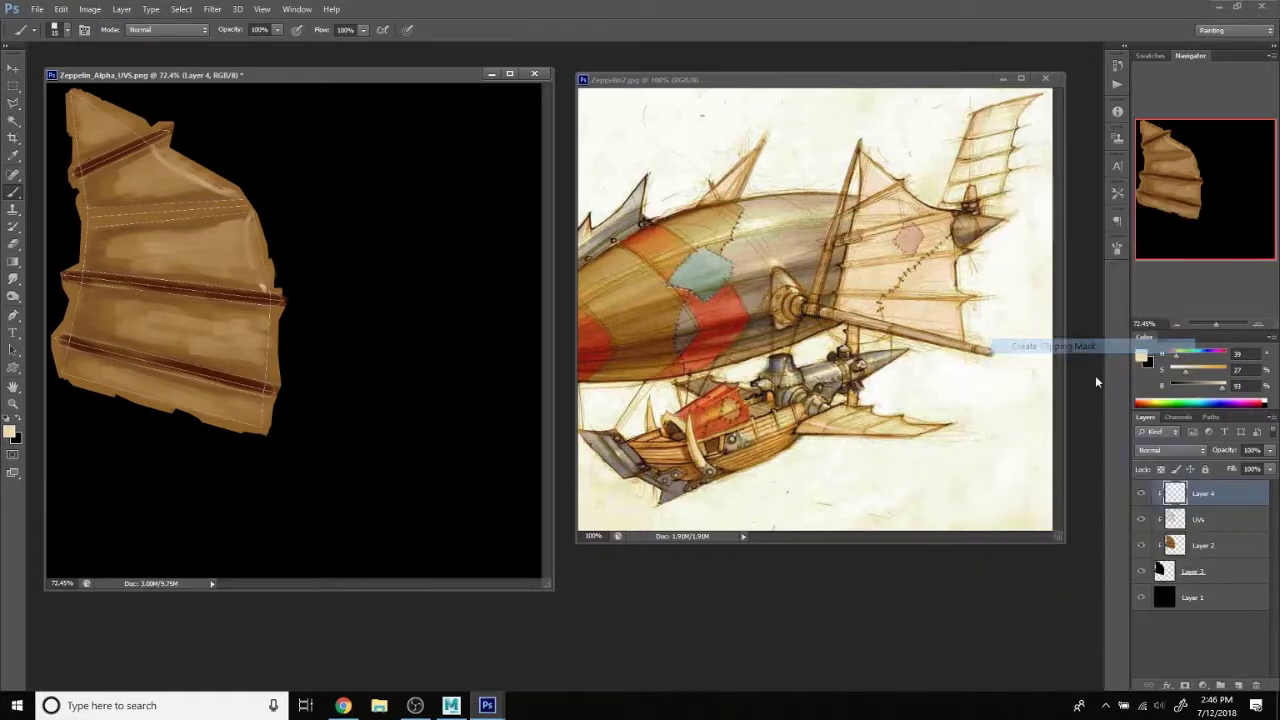
right_click(1197, 521)
left_click(1125, 172)
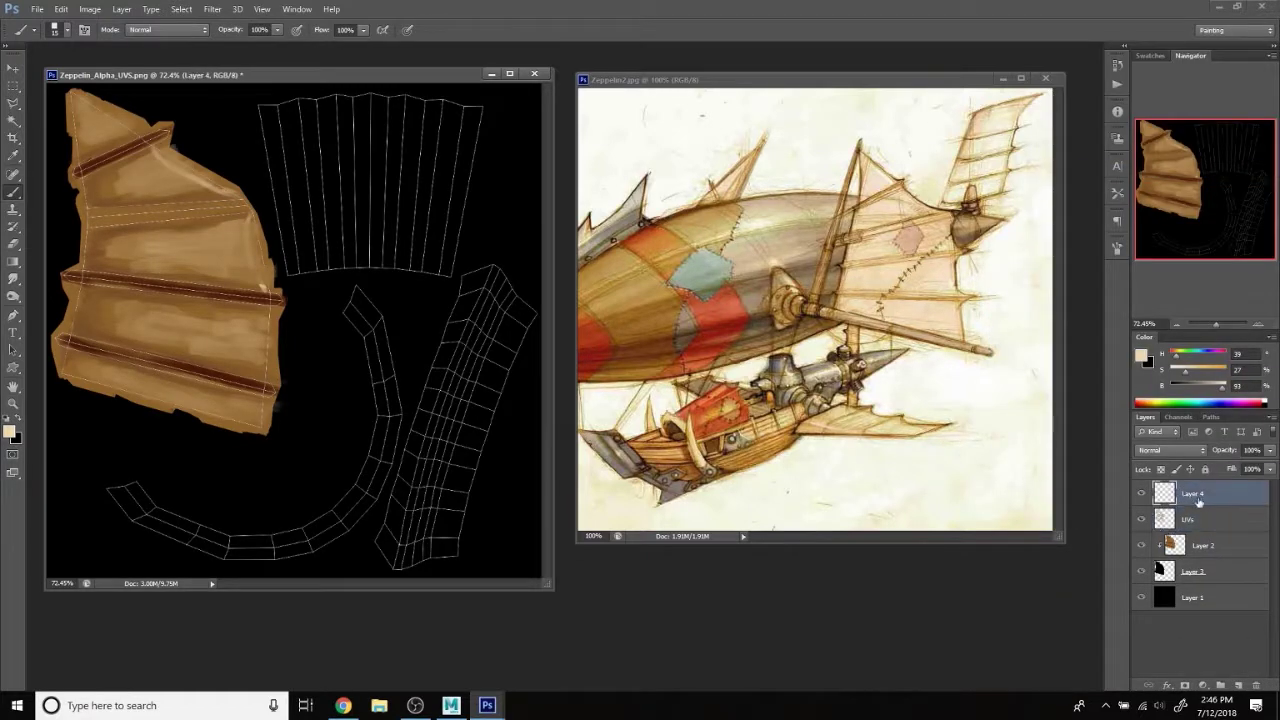
left_click_drag(1197, 519, 1197, 524)
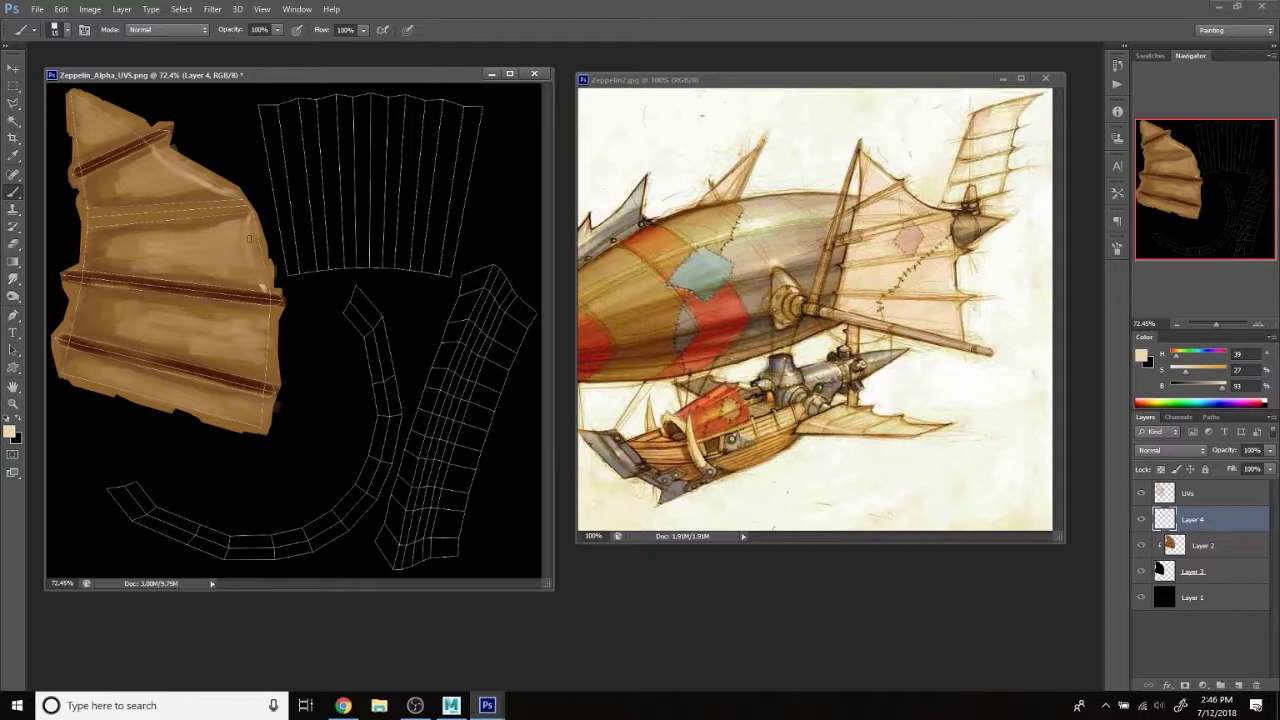
left_click(247, 225, "ctrl")
left_click_drag(258, 270, 258, 420)
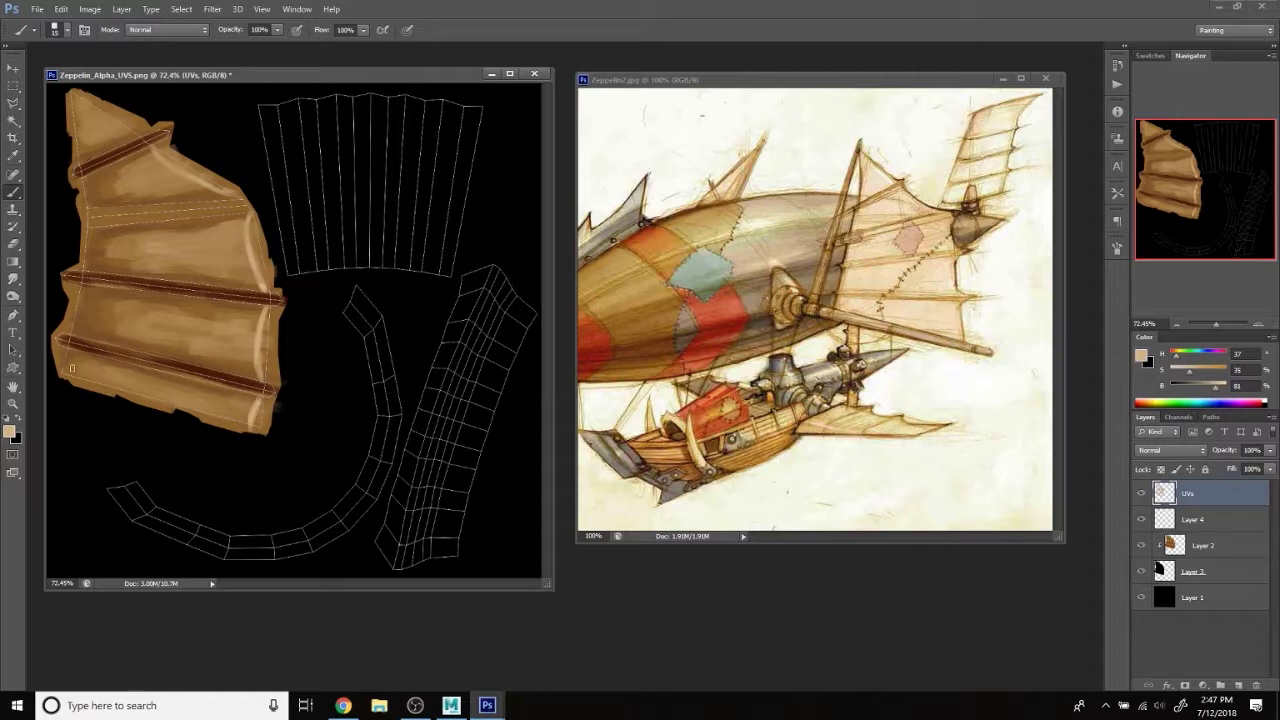
Brush light tan highlights down the shell's left edge and over its top tip.
left_click_drag(67, 349, 68, 384)
left_click_drag(80, 286, 78, 342)
left_click_drag(90, 228, 89, 266)
left_click_drag(93, 200, 87, 182)
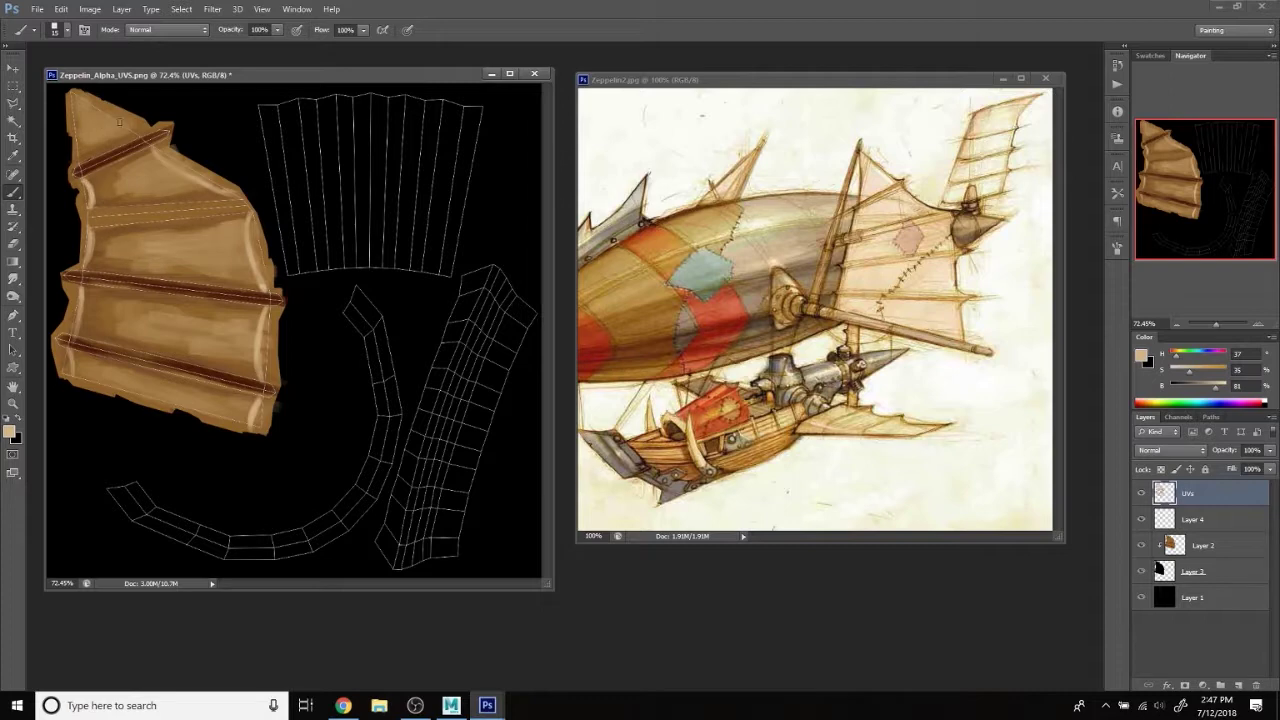
mouse_move(71, 93)
left_mouse_down()
mouse_move(104, 124)
mouse_move(81, 156)
left_mouse_up()
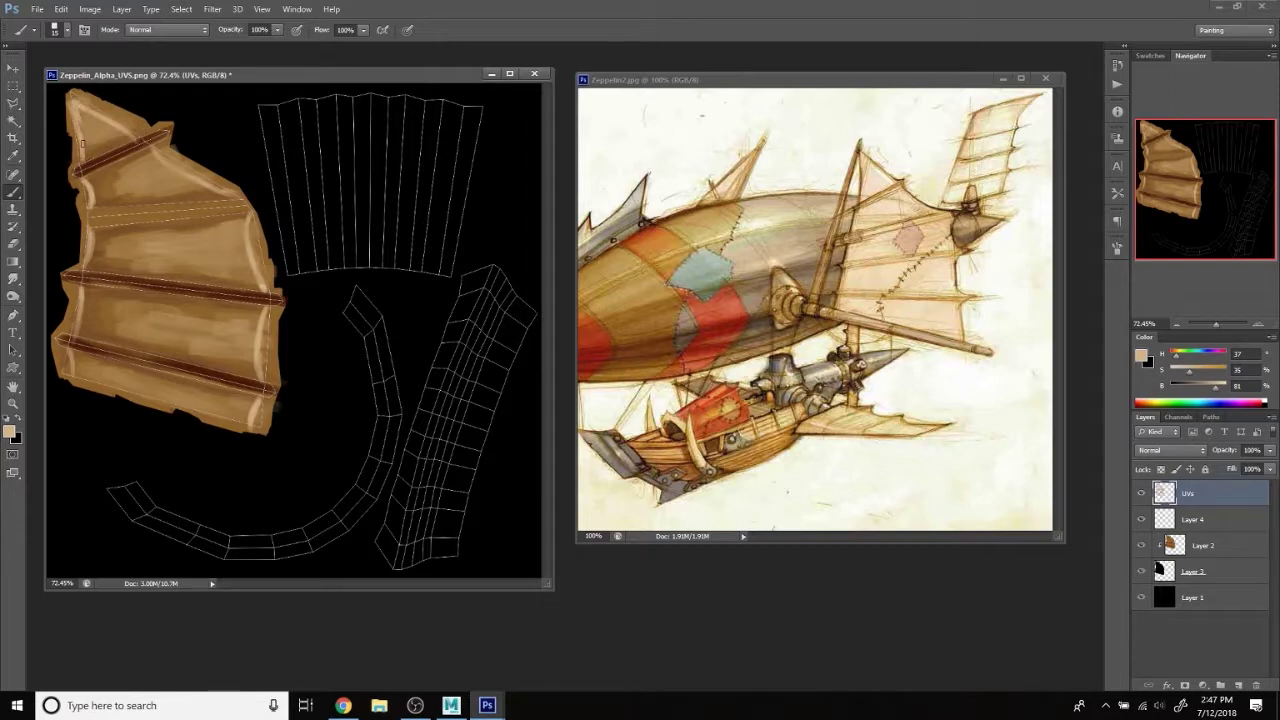
mouse_move(78, 118)
left_mouse_down()
mouse_move(129, 135)
mouse_move(117, 154)
left_mouse_up()
key("ctrl+z")
Repaint the upper, middle and lower bands in darker brown, adding a tan mark.
left_click(112, 145, "alt")
mouse_move(148, 139)
left_mouse_down()
mouse_move(165, 132)
mouse_move(78, 172)
left_mouse_up()
left_click_drag(70, 273, 285, 296)
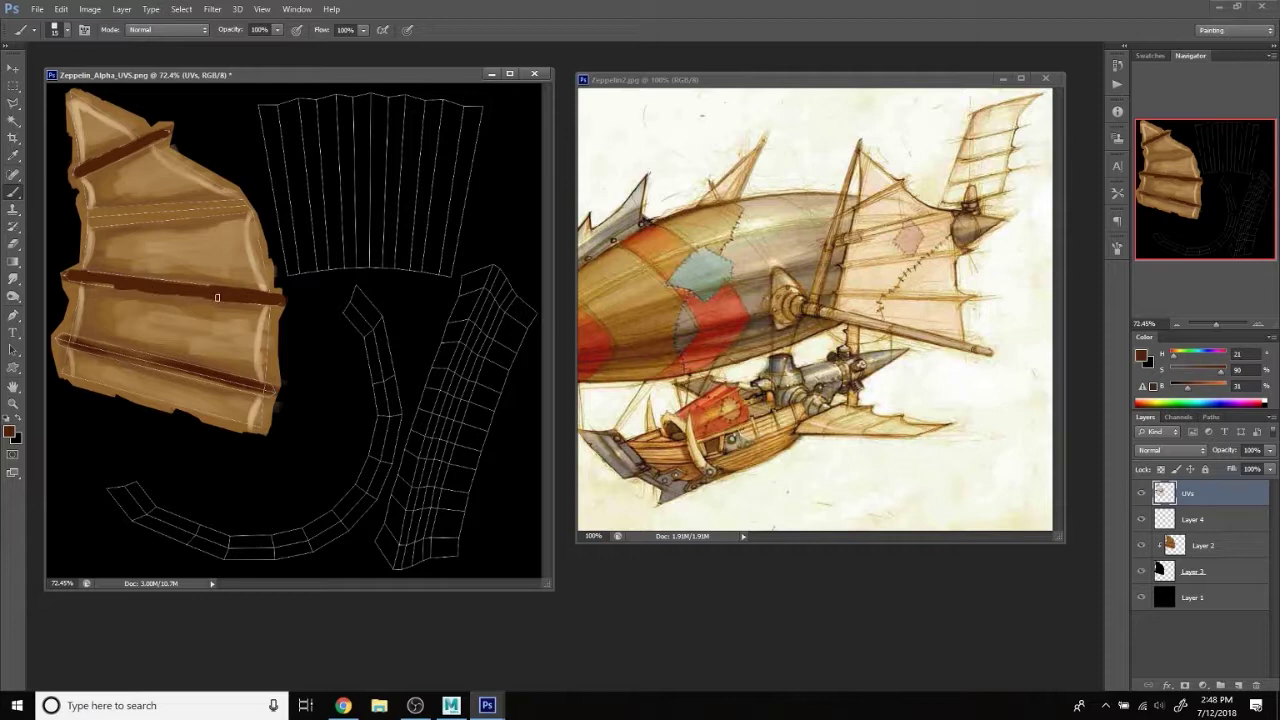
left_click_drag(70, 284, 202, 285)
mouse_move(62, 341)
left_mouse_down()
mouse_move(262, 391)
mouse_move(244, 386)
left_mouse_up()
left_click_drag(128, 358, 193, 370)
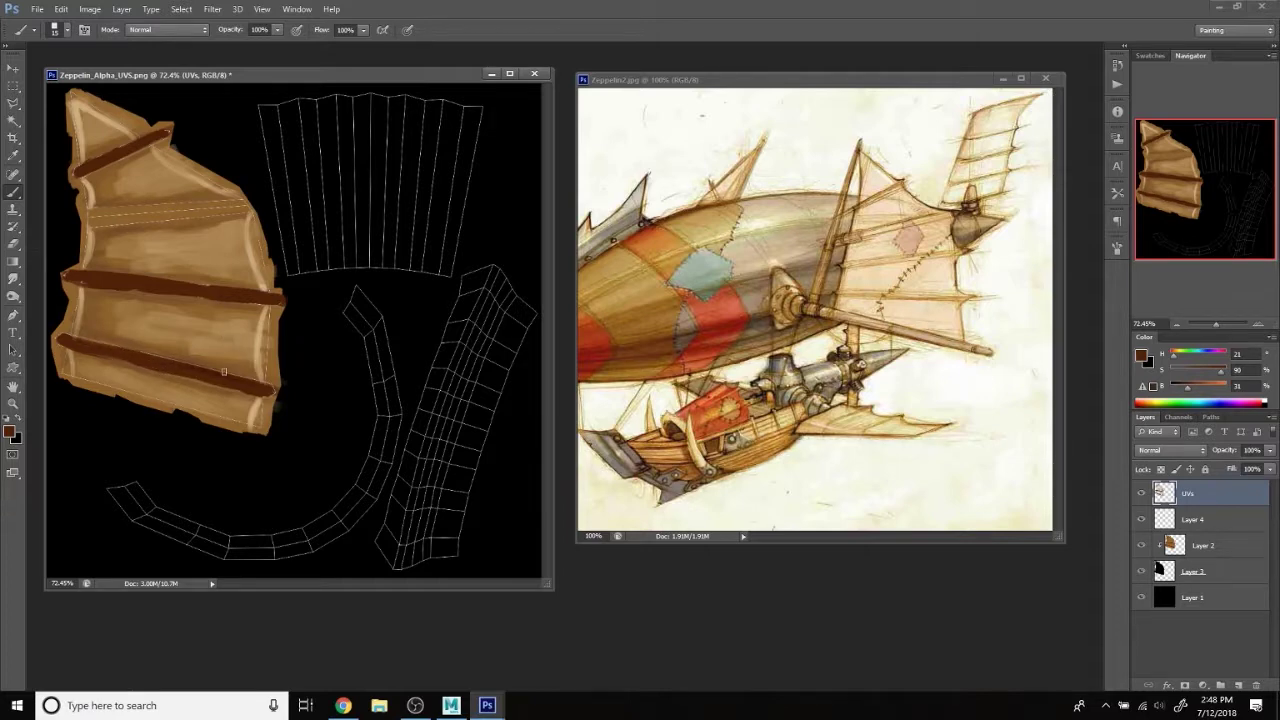
left_click(213, 338, "alt")
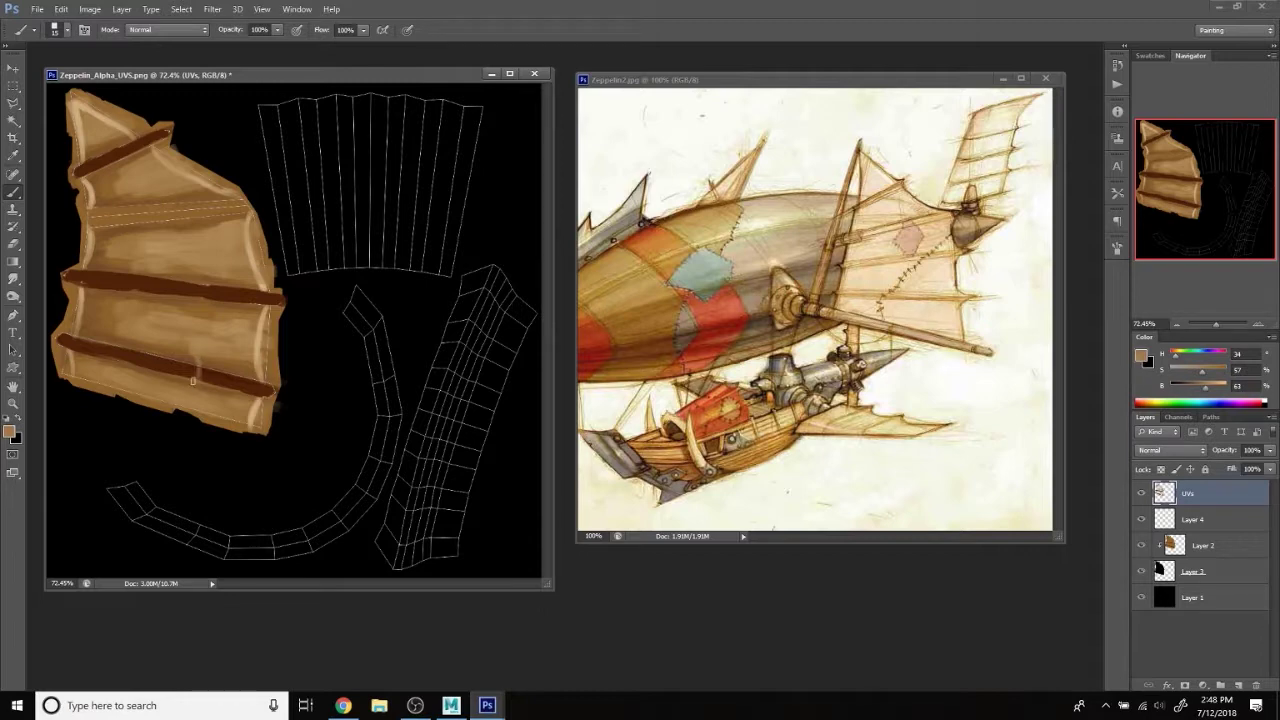
left_click_drag(199, 361, 204, 394)
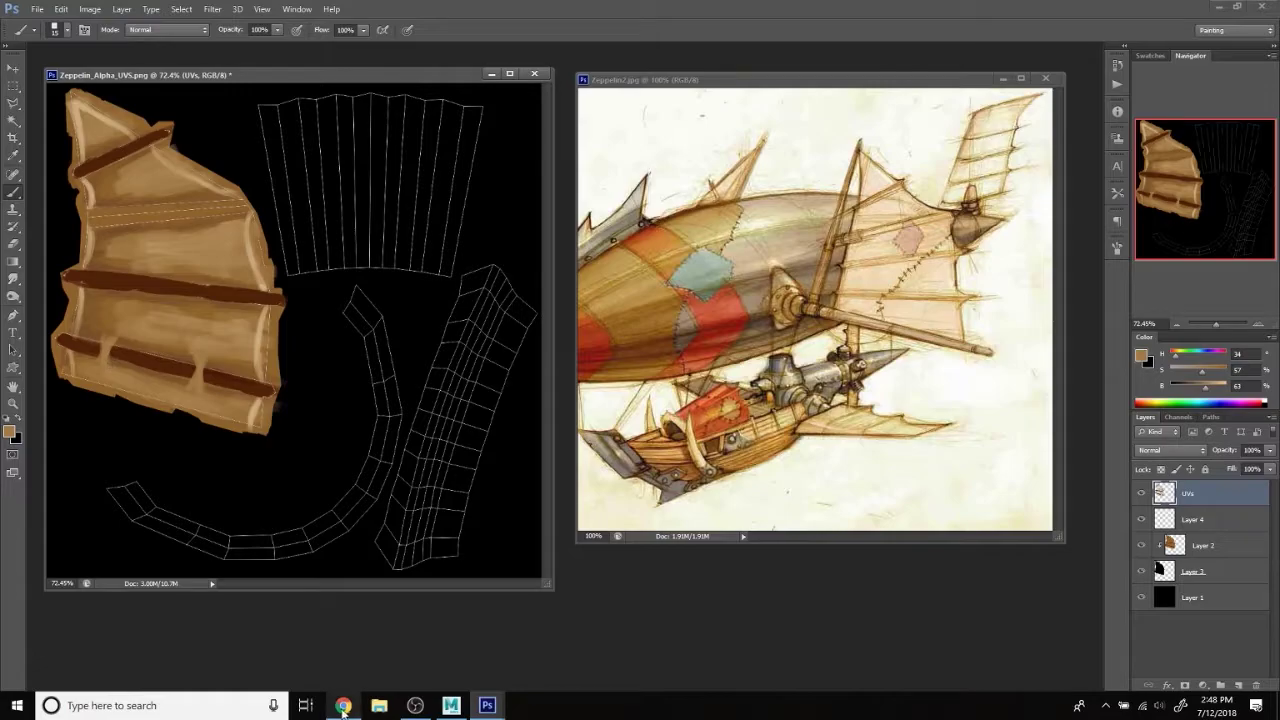
After checking the Chrome references, paint light tan breaks across the bands, splitting the upper one.
left_click(343, 706)
left_click(343, 706)
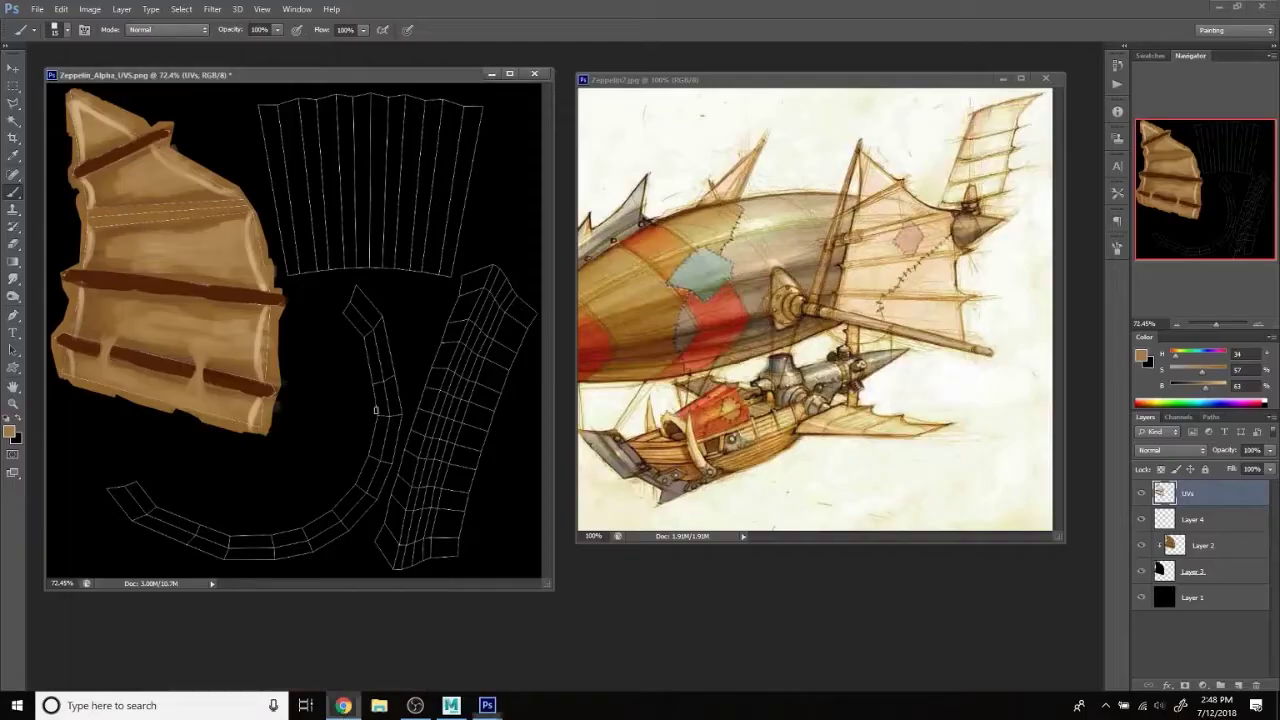
left_click_drag(223, 290, 229, 302)
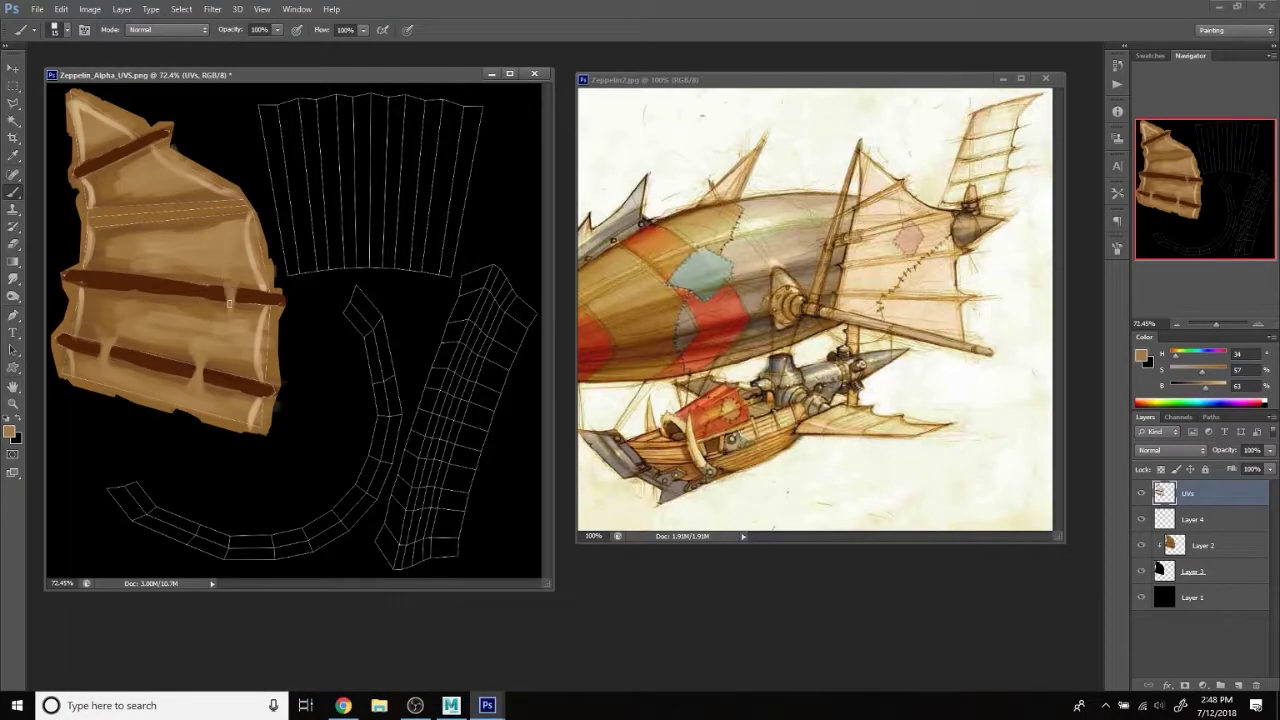
mouse_move(153, 276)
left_mouse_down()
mouse_move(153, 300)
mouse_move(155, 286)
left_mouse_up()
key("ctrl+alt+z")
key("ctrl+alt+z")
mouse_move(136, 280)
left_mouse_down()
mouse_move(106, 276)
mouse_move(150, 276)
mouse_move(98, 282)
mouse_move(186, 279)
mouse_move(135, 279)
left_mouse_up()
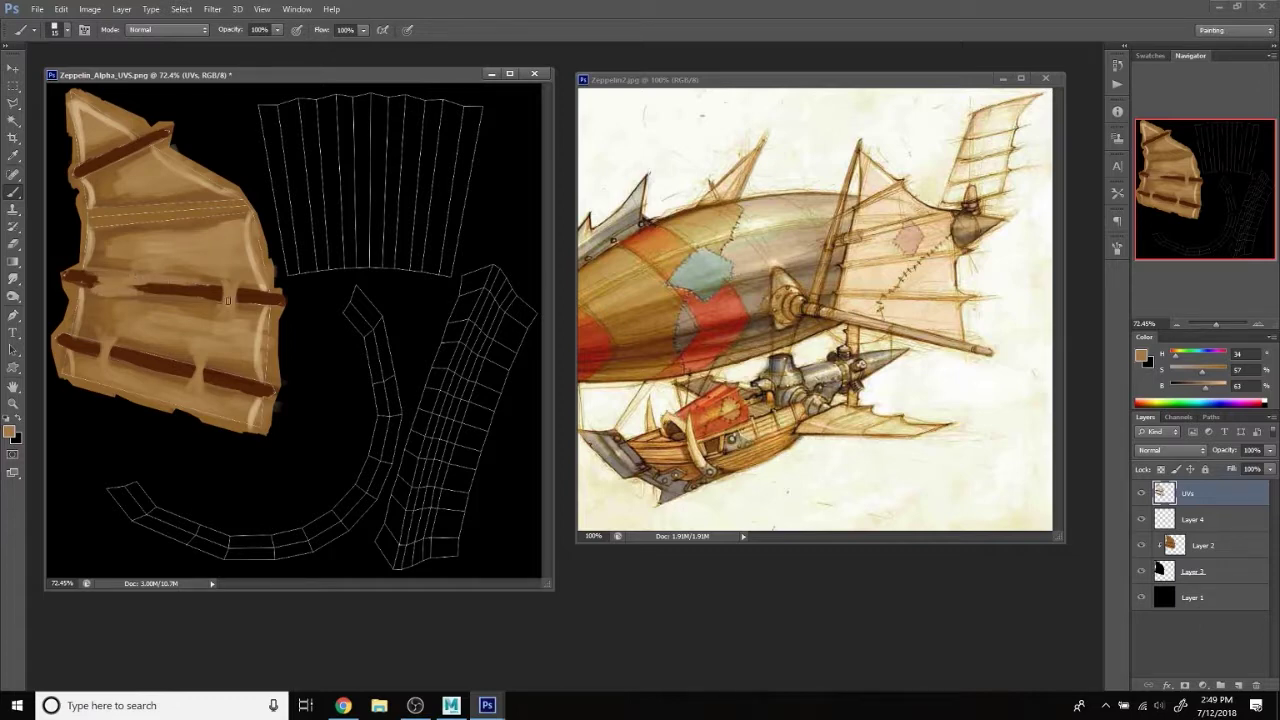
left_click_drag(126, 157, 100, 154)
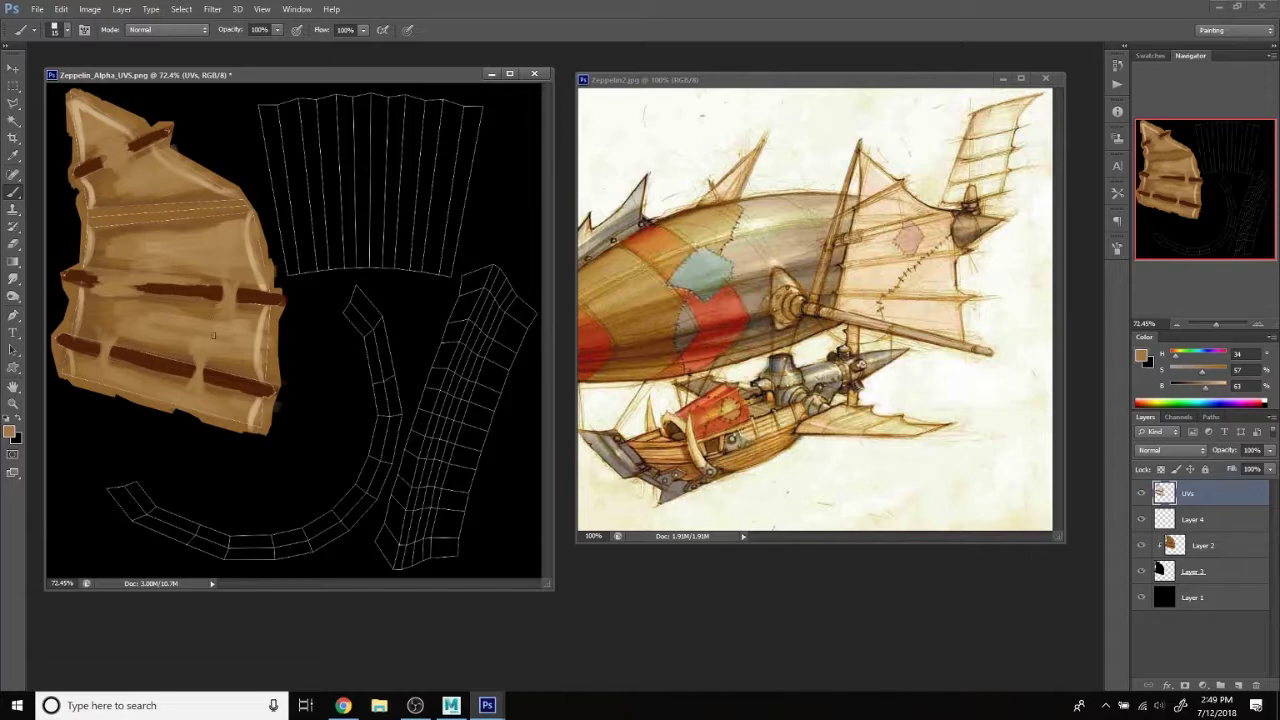
Add a faint cream highlight above the middle band and sample new wood tans.
left_click(877, 271, "alt")
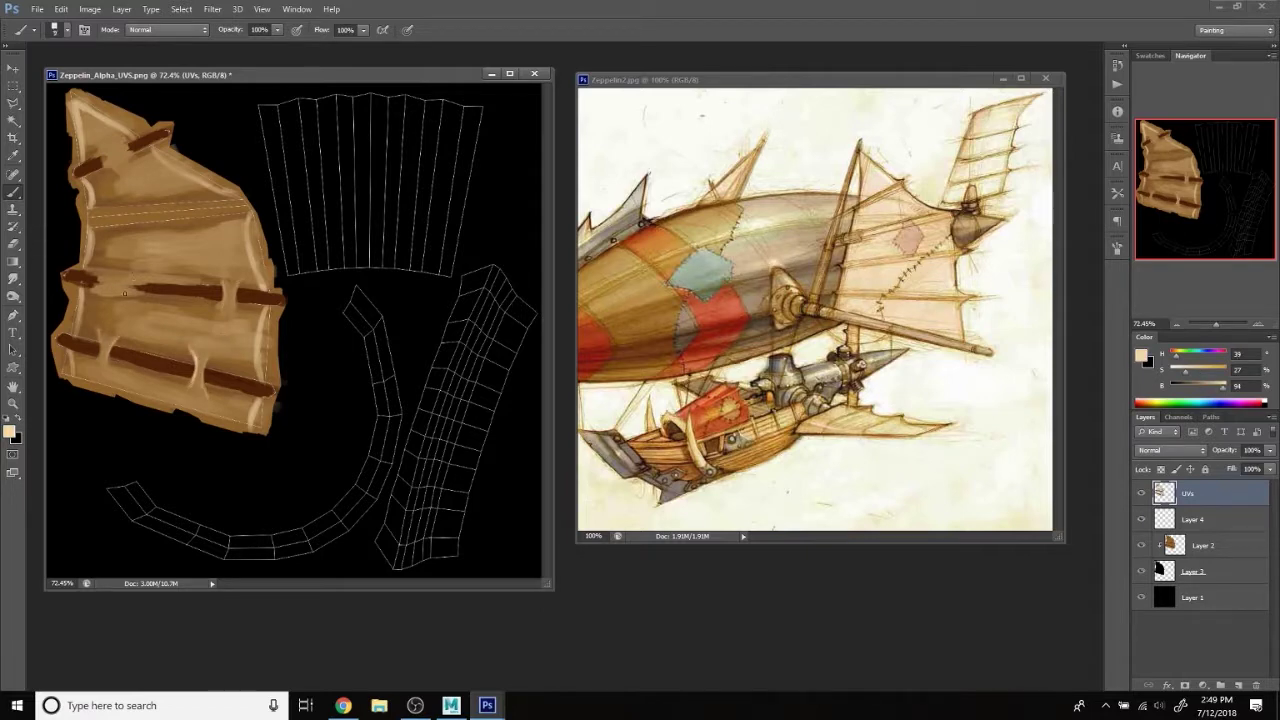
left_click_drag(126, 288, 166, 282)
left_click(100, 183, "alt")
left_click(129, 183, "alt")
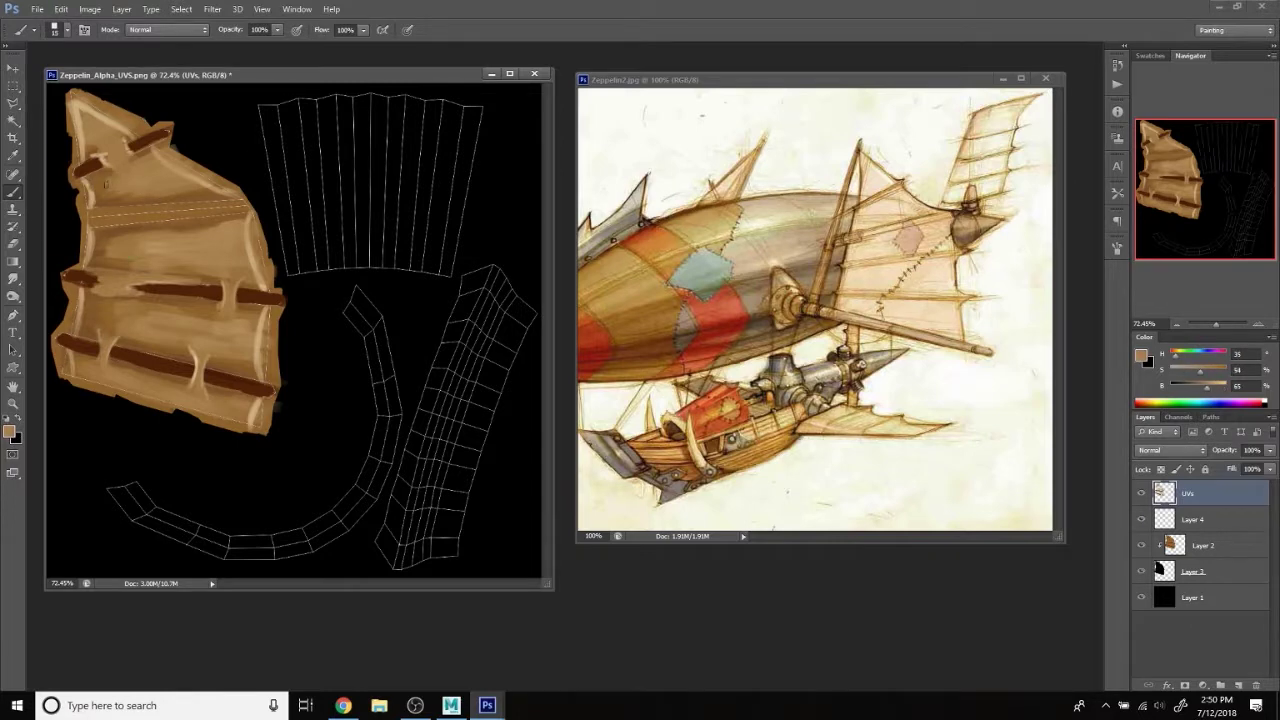
Set brush opacity to 83% and paint a faint lighter tan stroke across the wood.
key("8")
key("3")
left_click(217, 192, "alt")
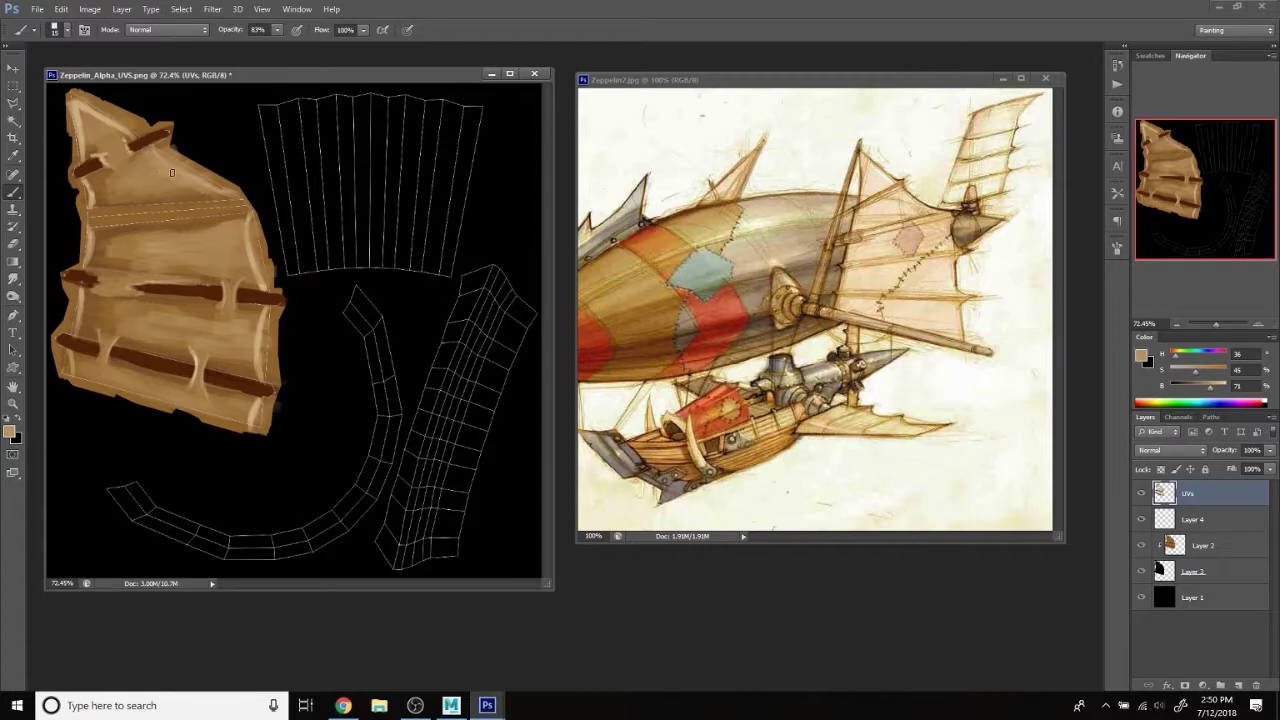
left_click_drag(224, 194, 166, 196)
Sample a series of tan and brown shades from the wood, then switch to the Smudge Tool.
left_click(99, 173, "alt")
left_click(96, 198, "alt")
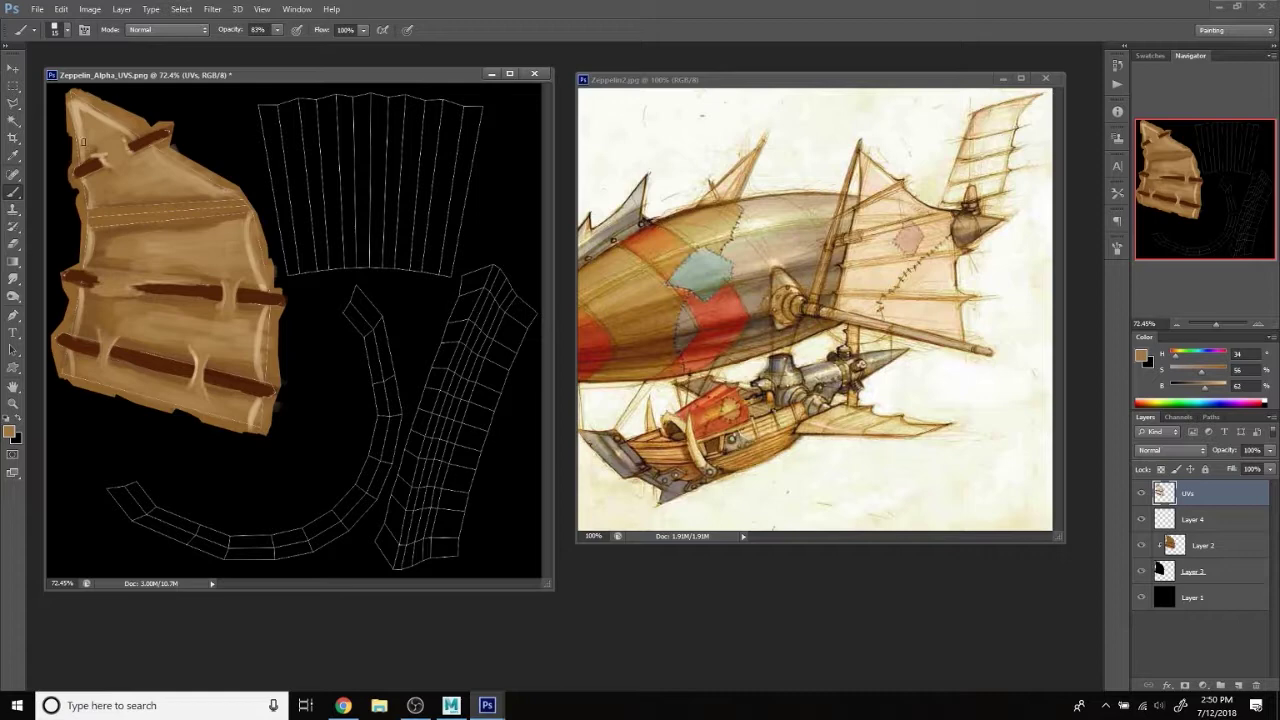
left_click(84, 108, "alt")
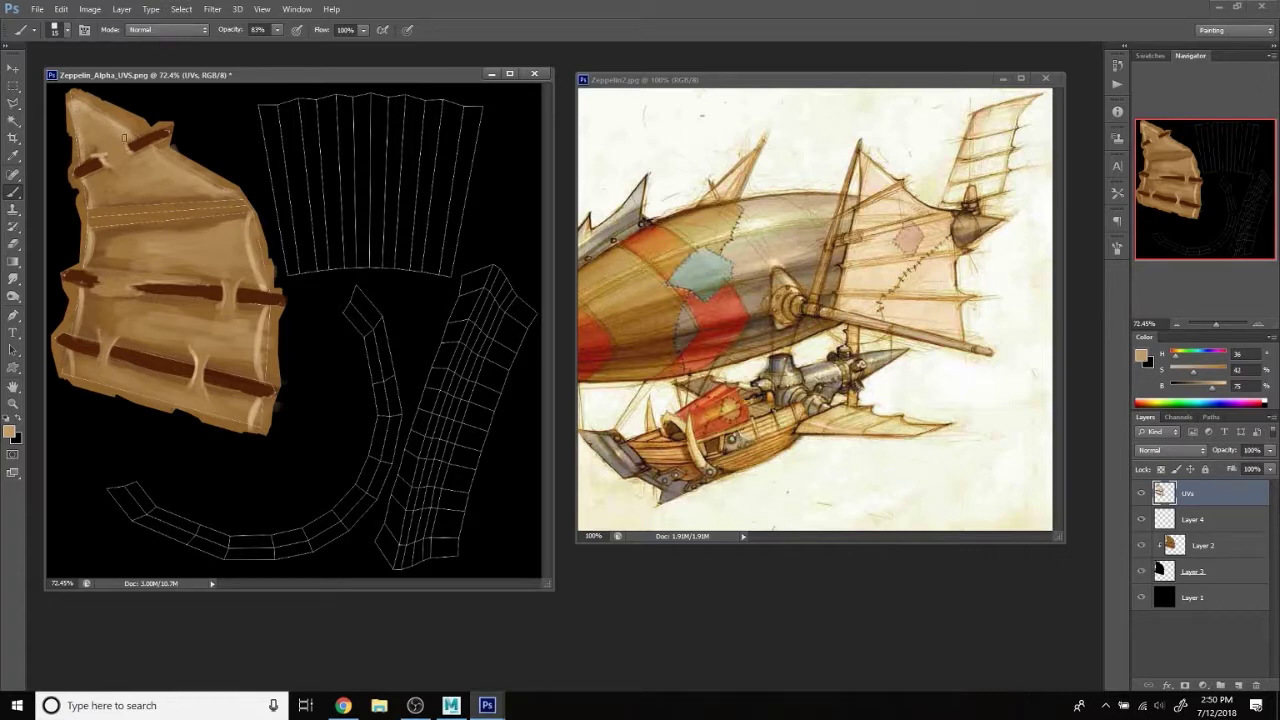
left_click(95, 233, "alt")
left_click(89, 248, "alt")
left_click(94, 256, "alt")
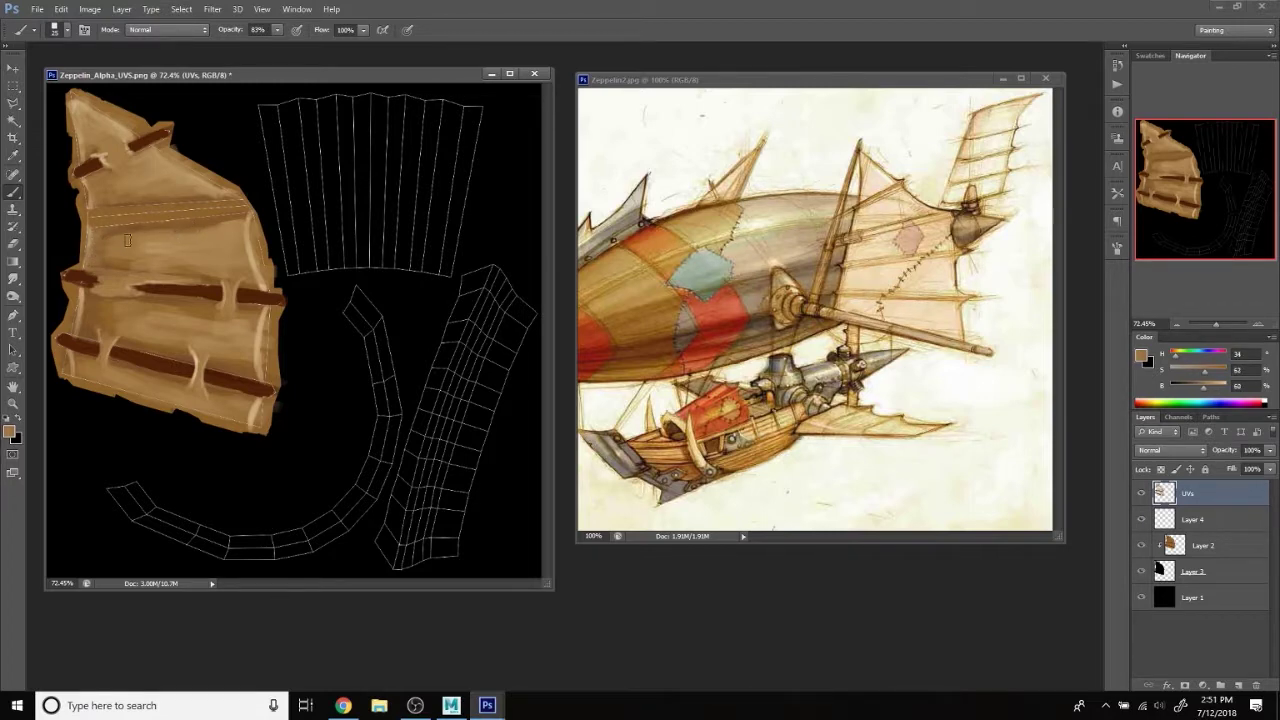
left_click(133, 266, "alt")
left_click(124, 266, "alt")
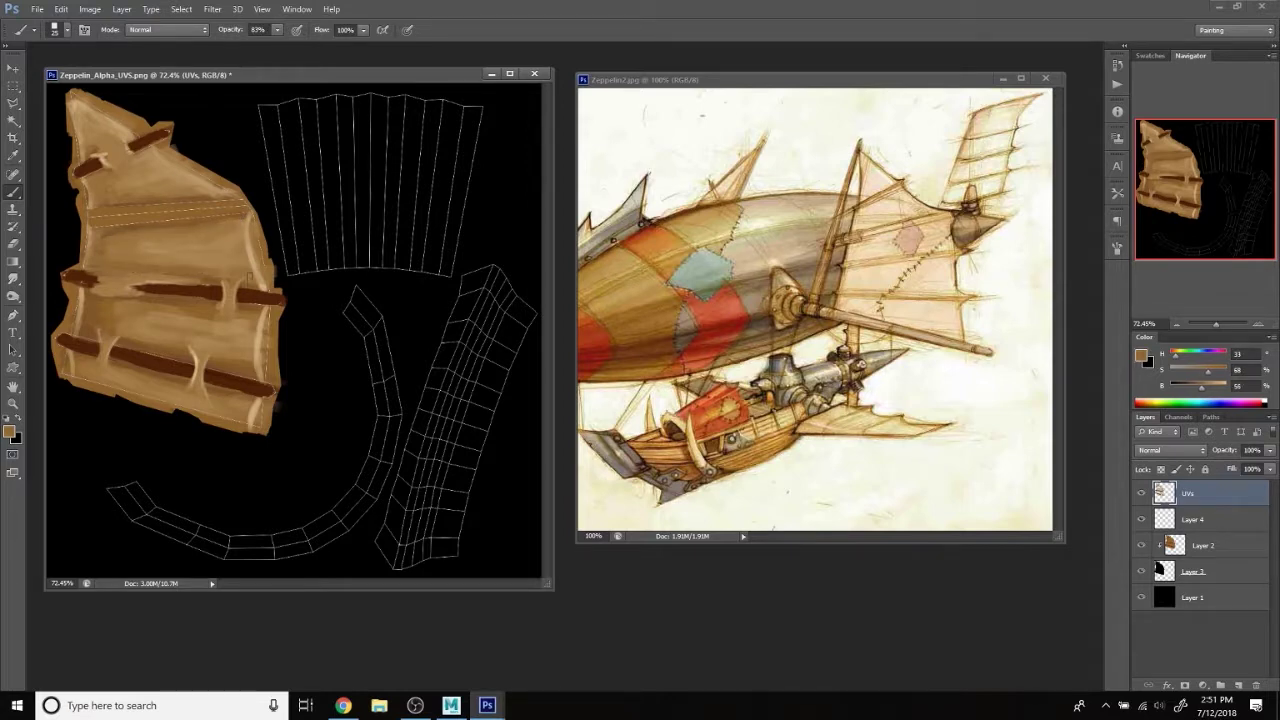
left_click(146, 226, "alt")
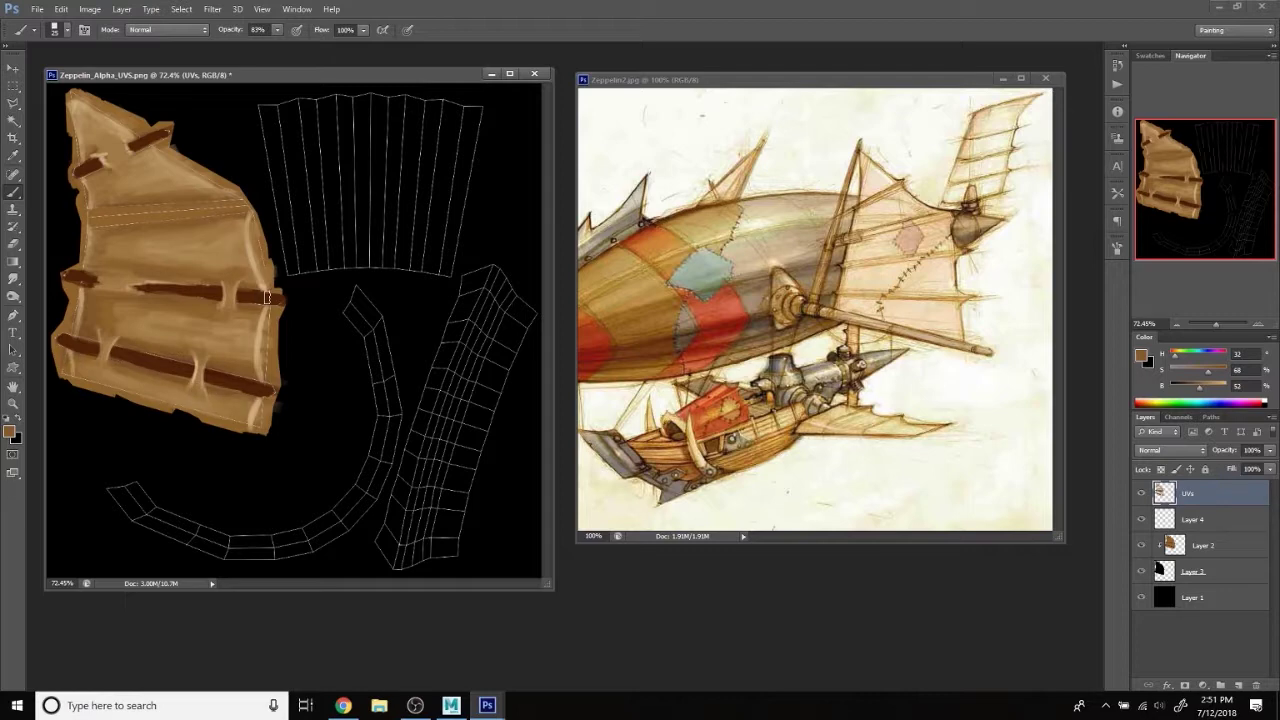
left_click(154, 313, "alt")
left_click(12, 285)
left_click_drag(12, 285, 50, 306)
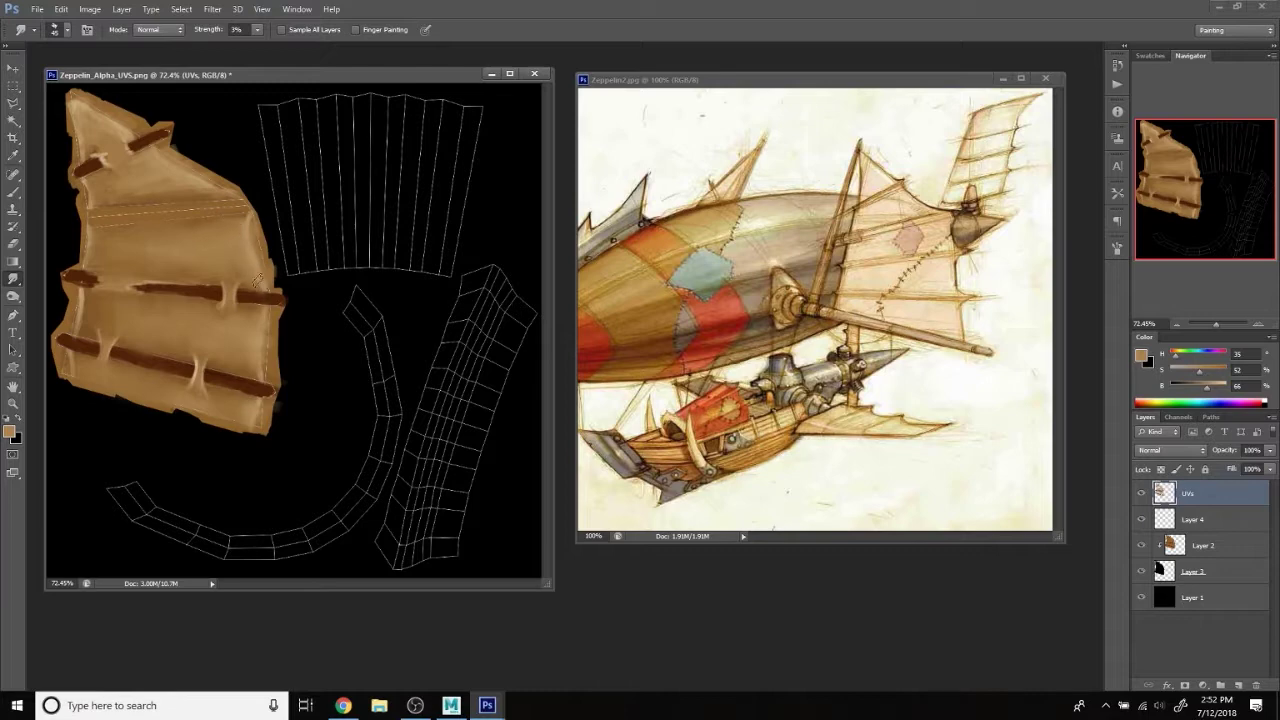
Adjust the Smudge brush size with ] and [, settling at 25.
key("bracketright")
key("bracketleft")
key("bracketleft")
key("bracketleft")
Smear the strap's left end further left, then sample cream and tan shades to repaint with.
left_click_drag(158, 286, 140, 286)
key("b")
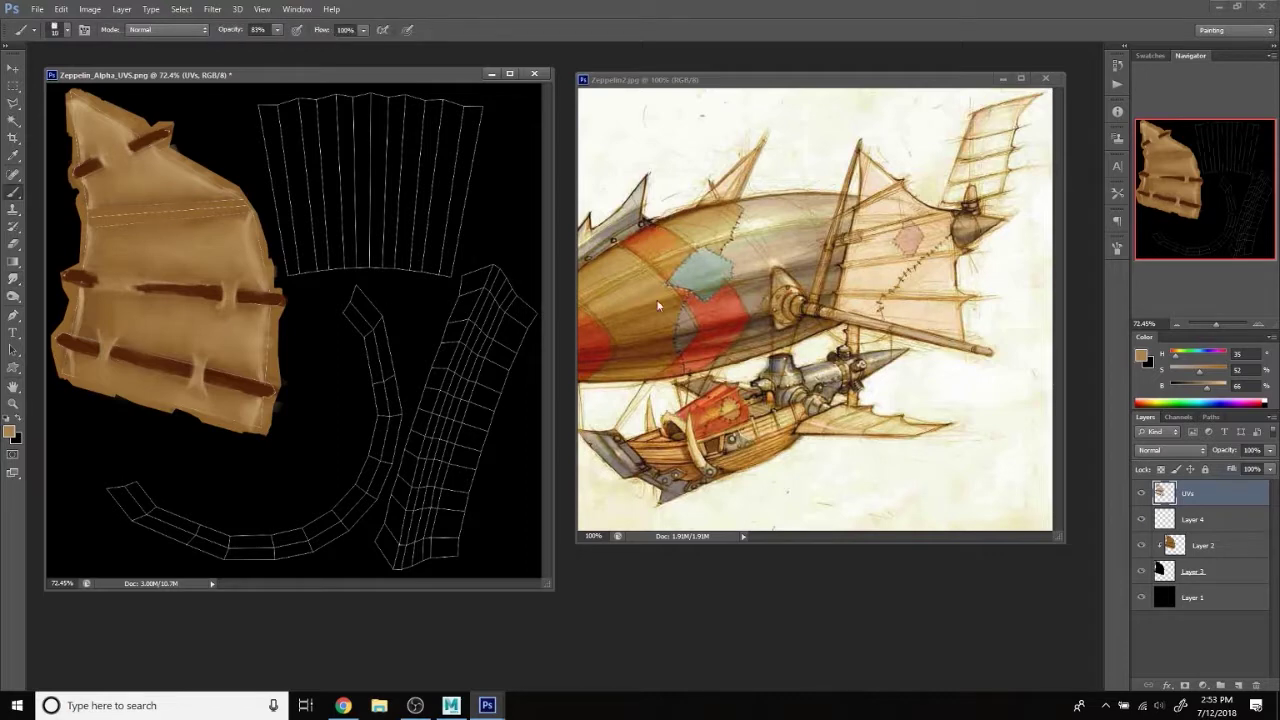
left_click(860, 273, "alt")
left_click(228, 297, "alt")
left_click(225, 292, "alt")
left_click(214, 268, "alt")
left_click(220, 303, "alt")
left_click(222, 300, "alt")
left_click(226, 299, "alt")
Sample lighter and darker tans, a light cream, and a dark brown from a band.
left_click(208, 360, "alt")
left_click(230, 306, "alt")
left_click(199, 355, "alt")
left_click(201, 362, "alt")
left_click(904, 283, "alt")
left_click(130, 288, "alt")
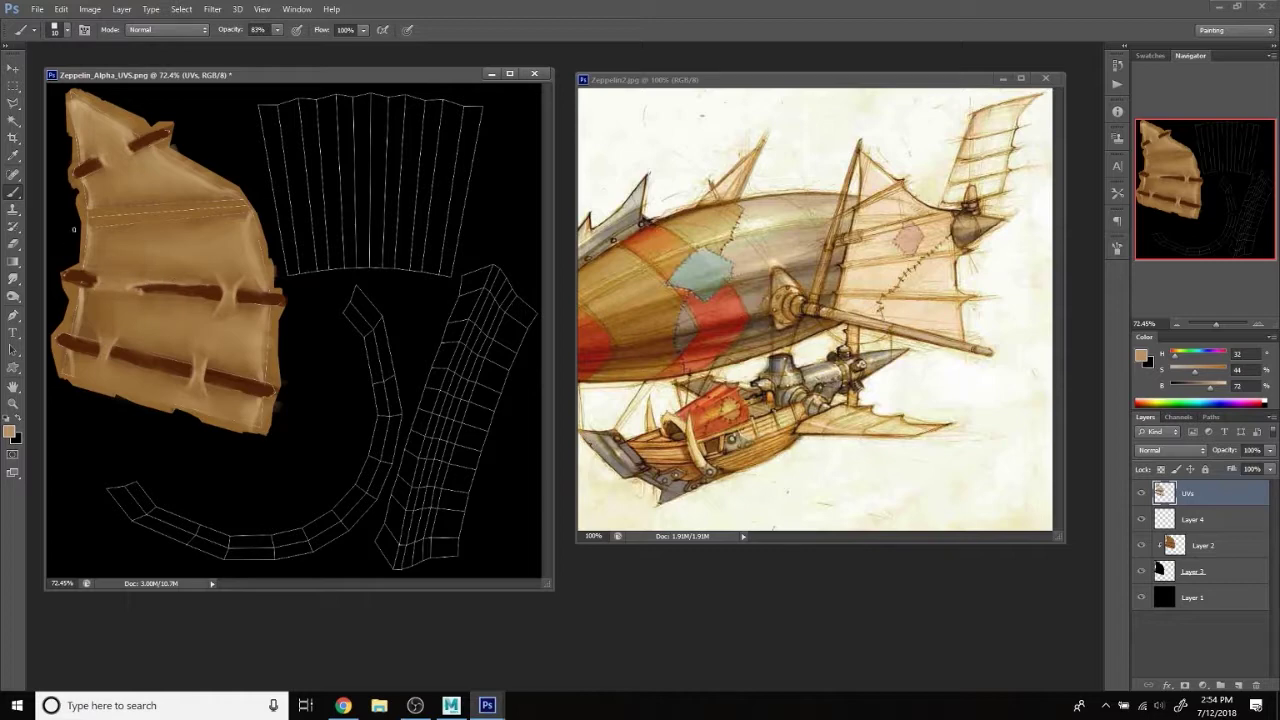
left_click(98, 279, "alt")
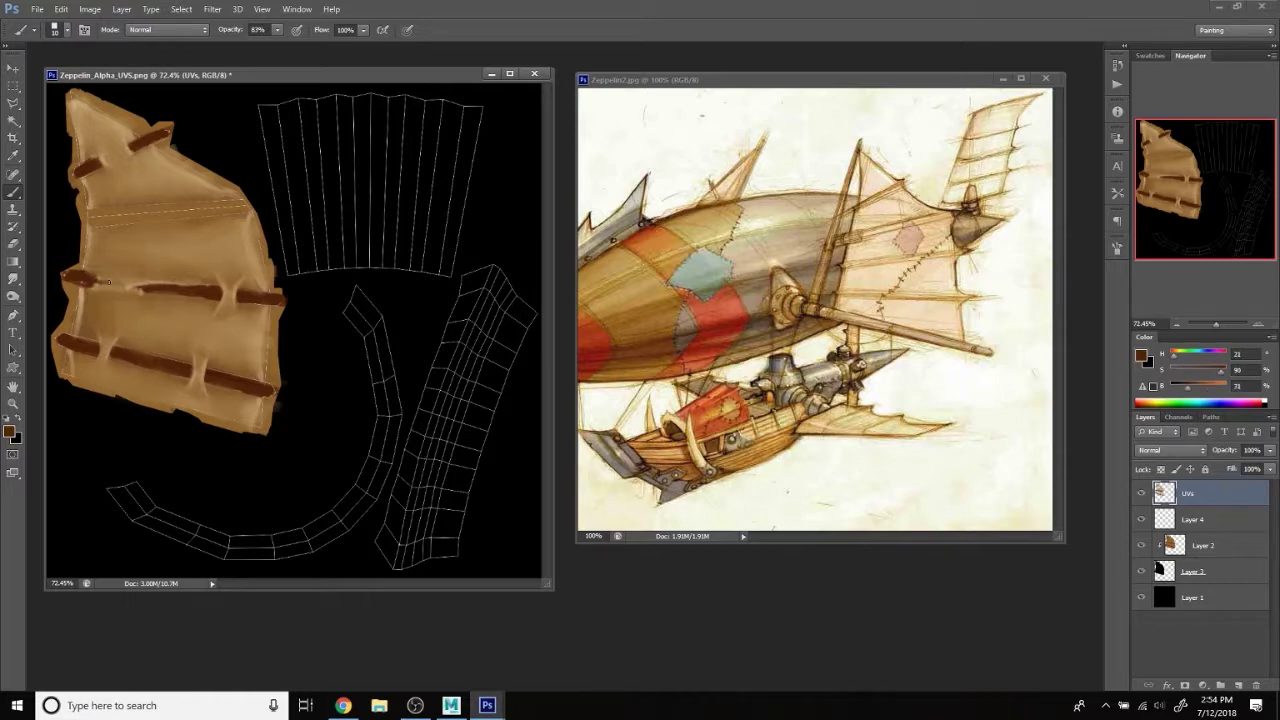
Darken the middle and upper band ends, lighten a bottom-band spot, and enlarge the brush to 20.
left_click_drag(96, 284, 165, 287)
left_click_drag(92, 158, 108, 156)
left_click(101, 148, "alt")
left_click_drag(109, 158, 106, 152)
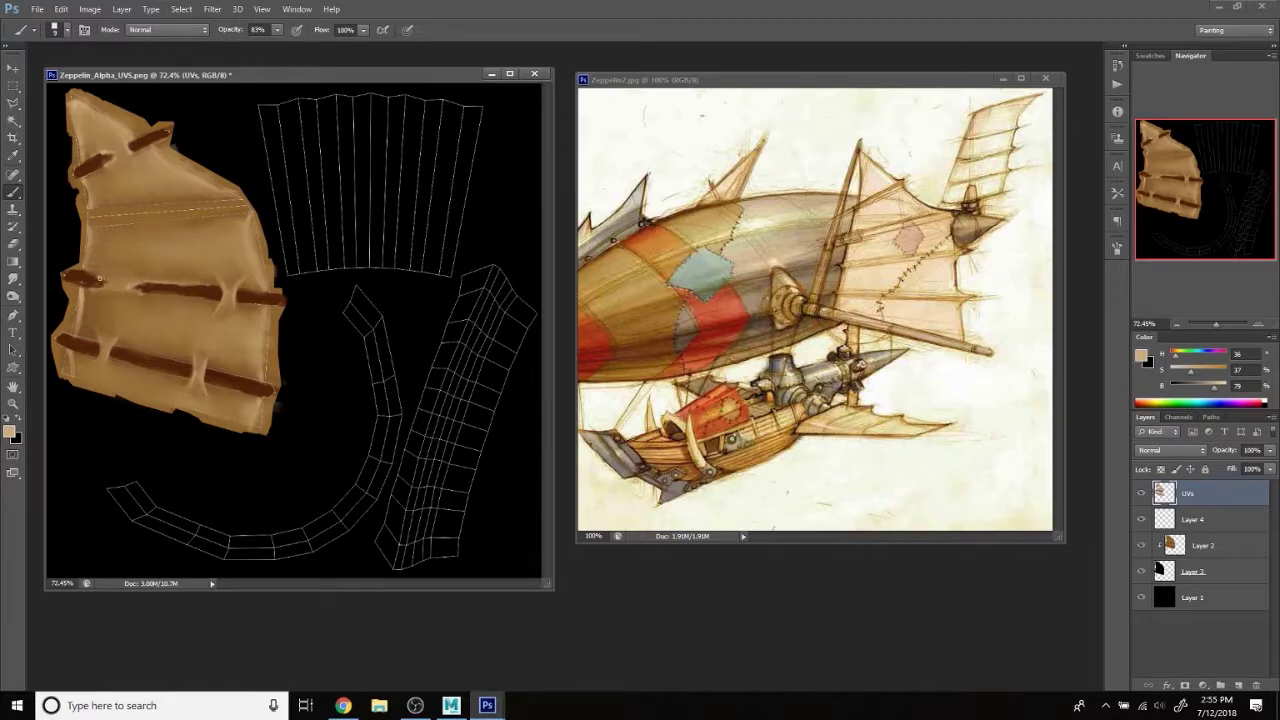
left_click_drag(101, 345, 101, 357)
key("bracketright")
key("bracketright")
Sample darker tans and browns from the wood and shade the wood piece's right edge darker.
left_click(114, 152, "alt")
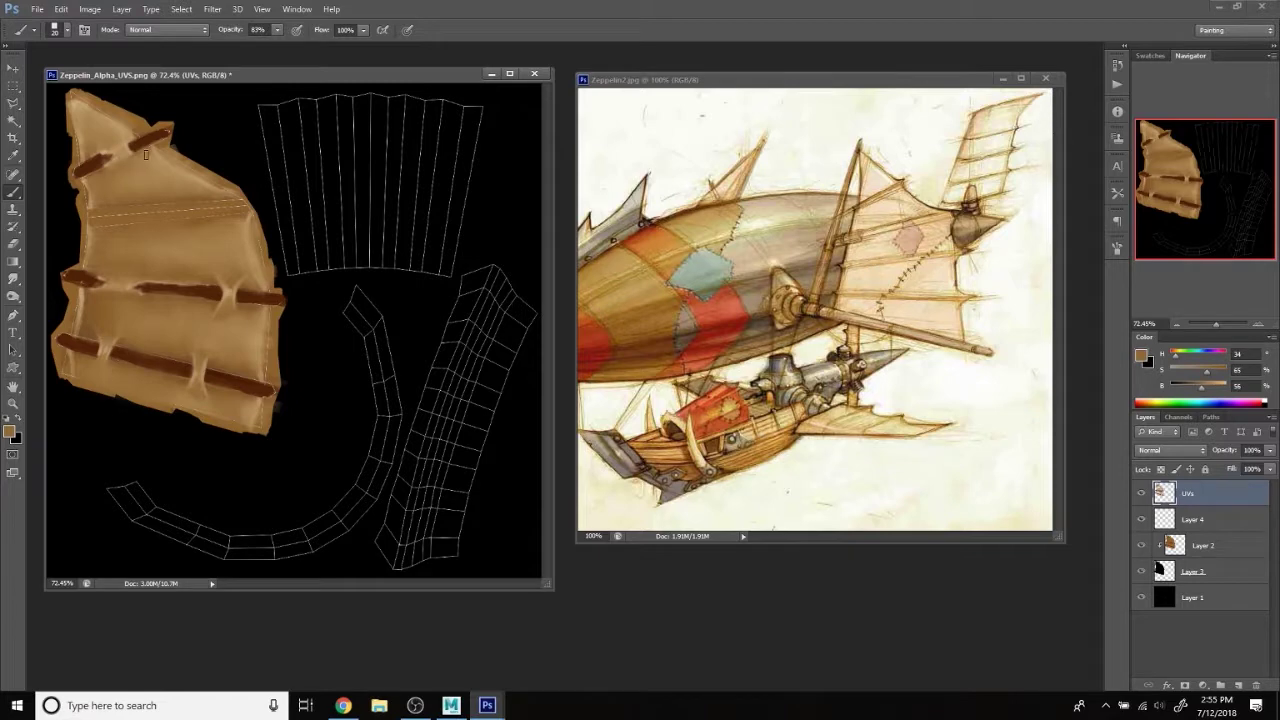
left_click(121, 146, "alt")
left_click(115, 160, "alt")
left_click(115, 132, "alt")
left_click(250, 262, "alt")
left_click(936, 278, "alt")
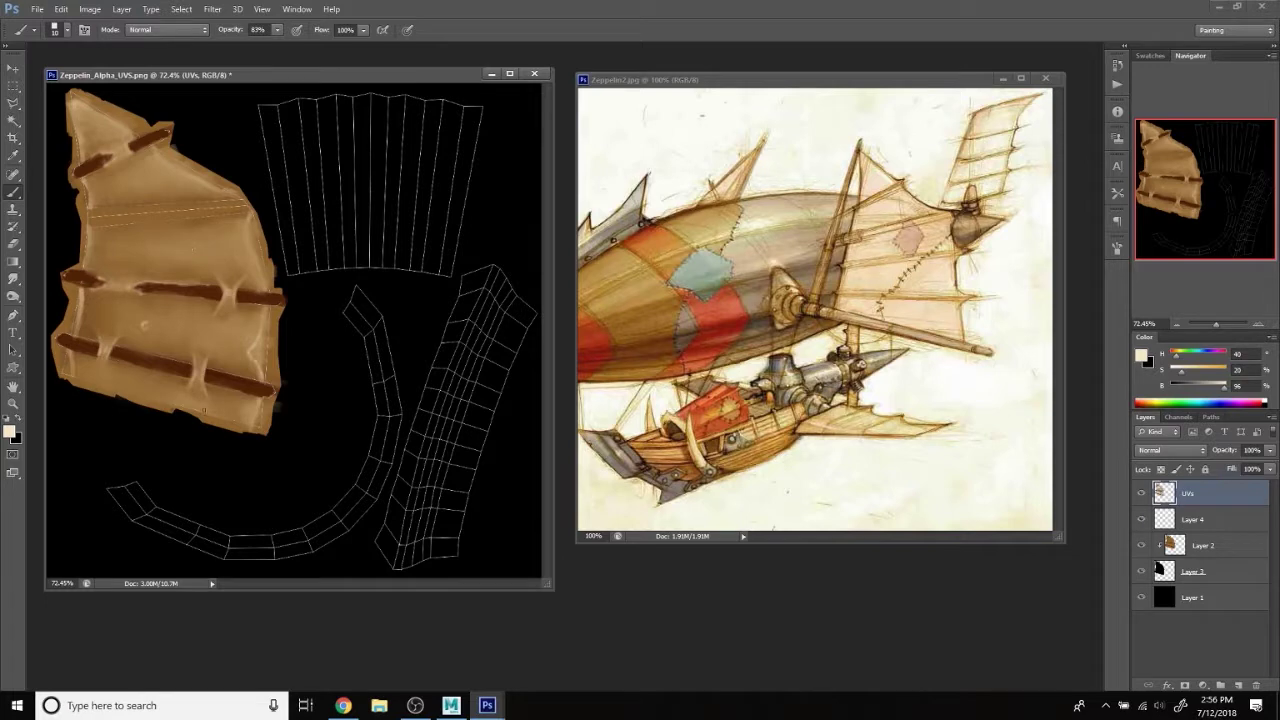
left_click(262, 403, "alt")
left_click(260, 355, "alt")
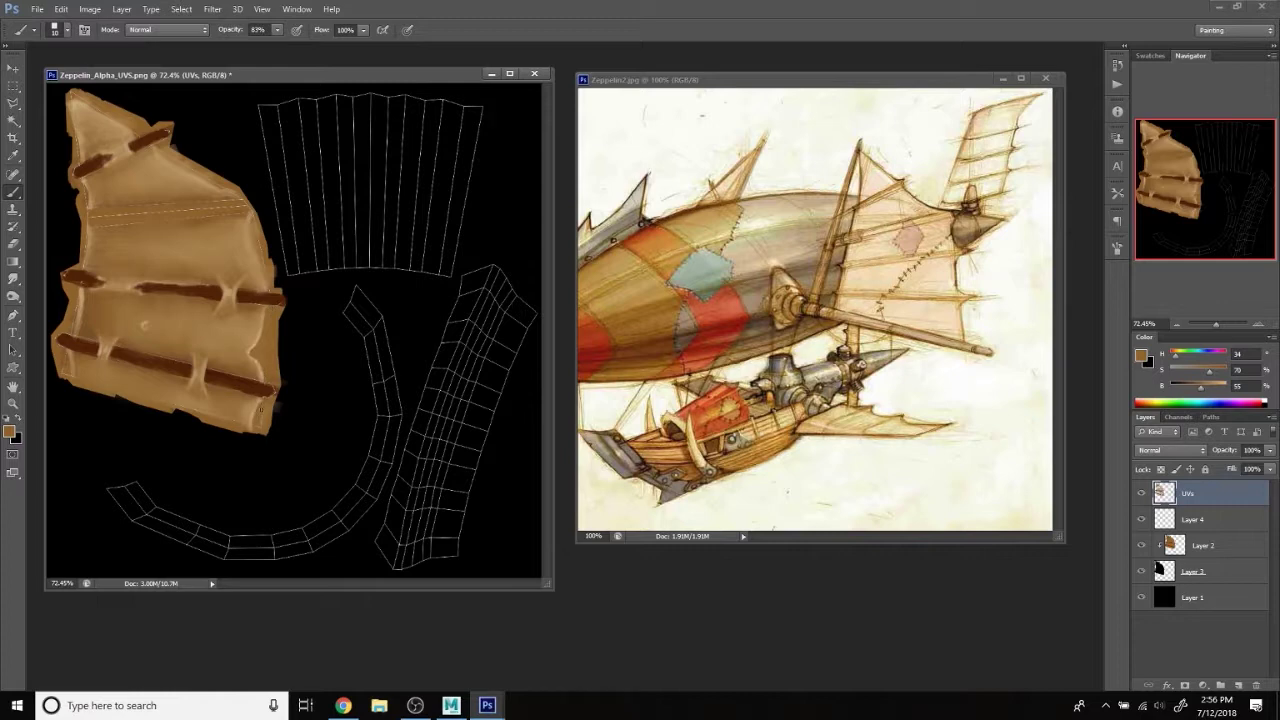
left_click_drag(252, 228, 268, 283)
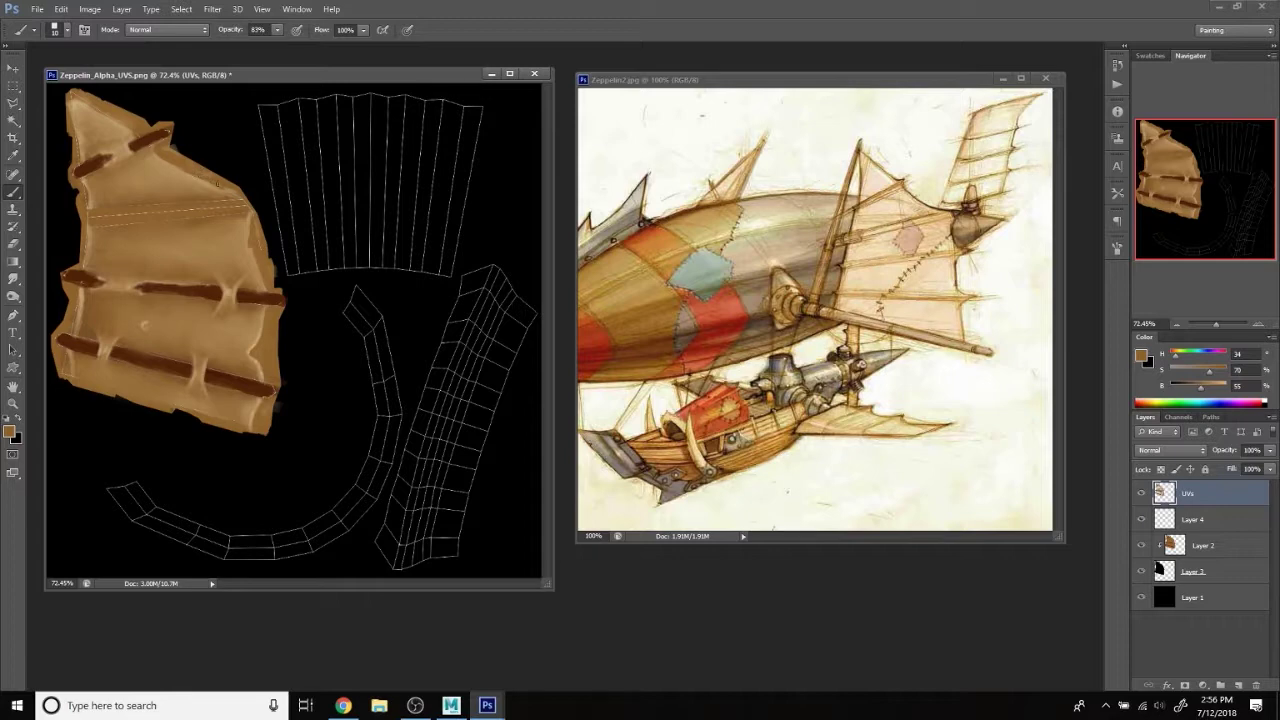
Brighten the wood's upper-right edge, then sample nearby lighter tans.
left_click_drag(218, 174, 186, 160)
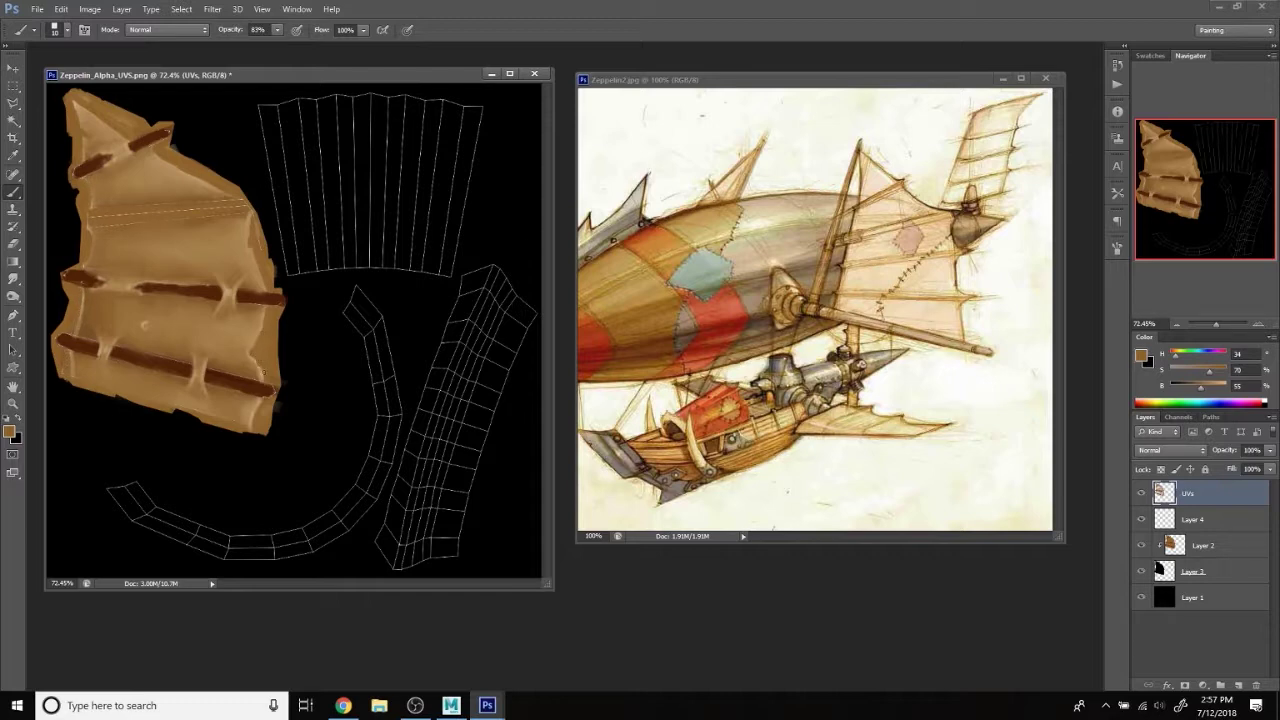
left_click(275, 405, "alt")
left_click(126, 287, "alt")
left_click(232, 287, "alt")
Try black along the wood's right edge, then undo it.
key("d")
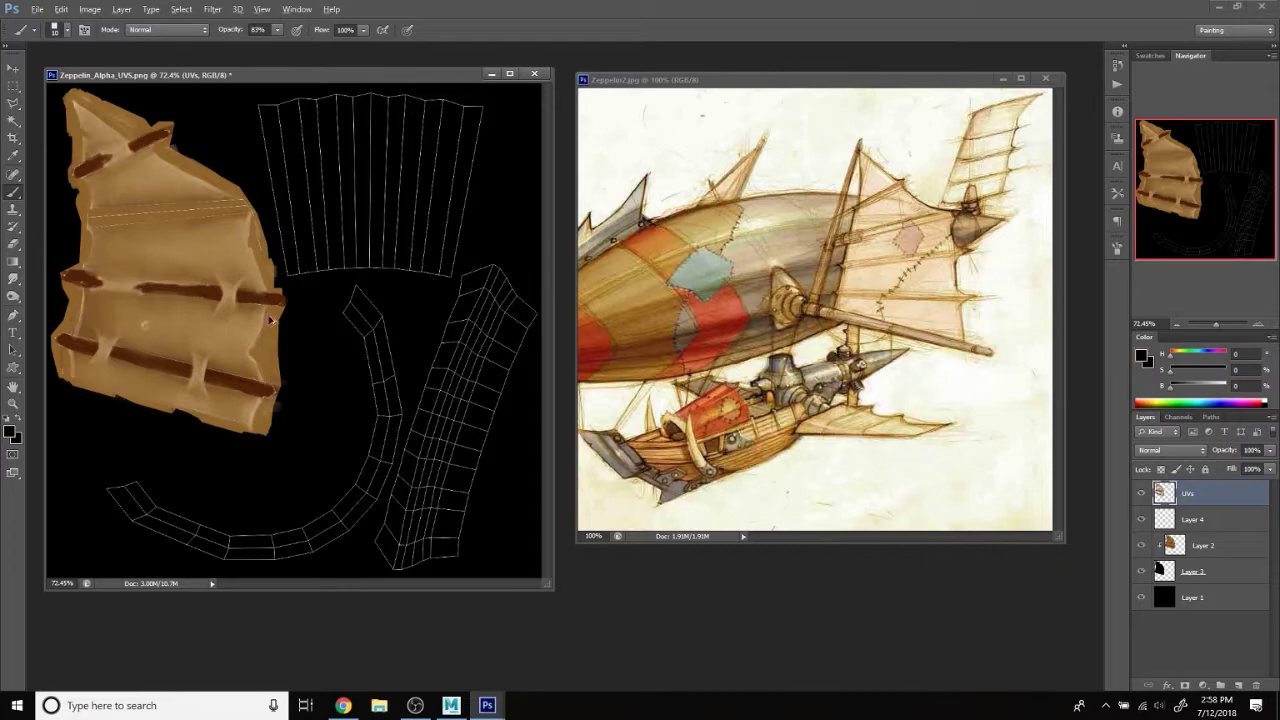
mouse_move(258, 344)
left_mouse_down()
mouse_move(262, 378)
mouse_move(260, 334)
mouse_move(292, 298)
left_mouse_up()
key("ctrl+alt+z")
key("ctrl+alt+z")
Dab two small brown knot marks and paint a faint stroke near the wood's top.
left_click(270, 341, "alt")
left_click_drag(184, 243, 183, 246)
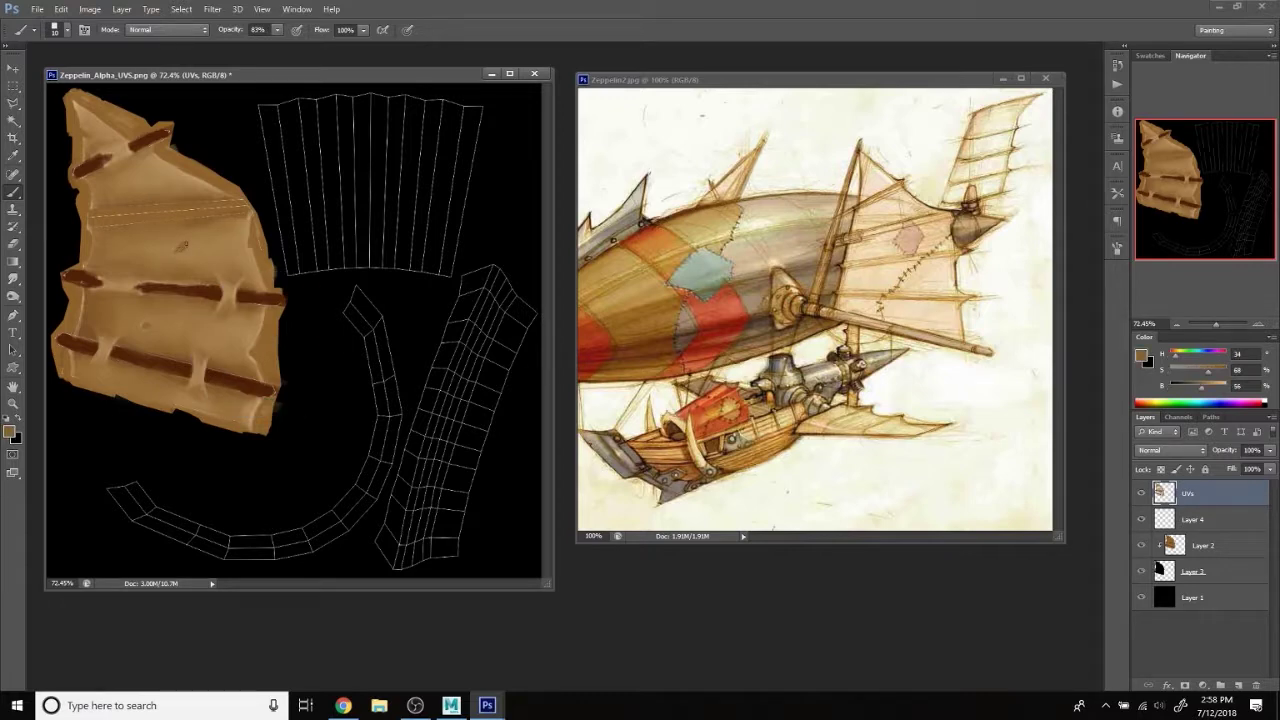
left_click(238, 282, "alt")
left_click(172, 252)
left_click(168, 252, "alt")
mouse_move(116, 220)
left_mouse_down()
mouse_move(185, 208)
mouse_move(90, 220)
left_mouse_up()
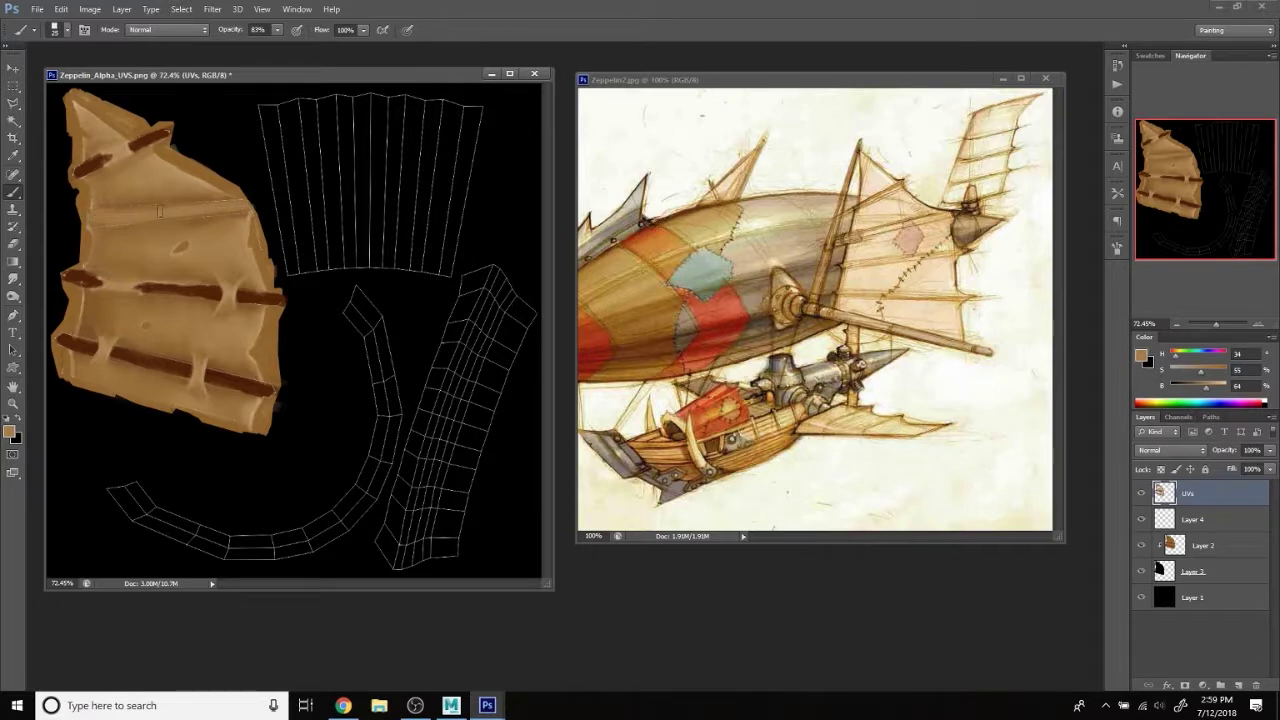
Shrink the brush to 15, sample fresh tans, and bring up the file-open window.
key("bracketleft")
left_click(107, 222, "alt")
left_click(130, 200, "alt")
left_click(95, 130, "alt")
left_click(100, 140, "alt")
left_click(37, 9)
left_click(60, 37)
Open Bottom_Diffuse.tga from the Desktop and float it beside the UV texture.
left_click(485, 238)
left_click_drag(809, 281, 800, 372)
scroll(800, 372, "down", 3)
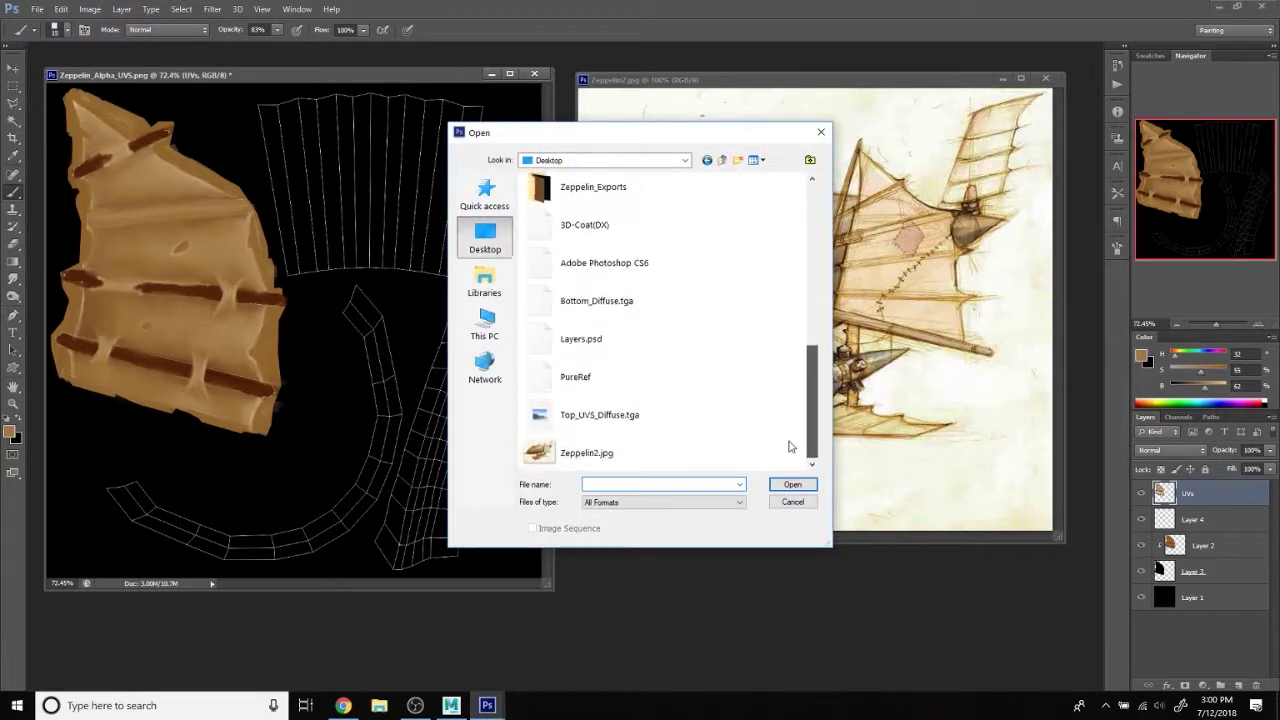
double_click(630, 300)
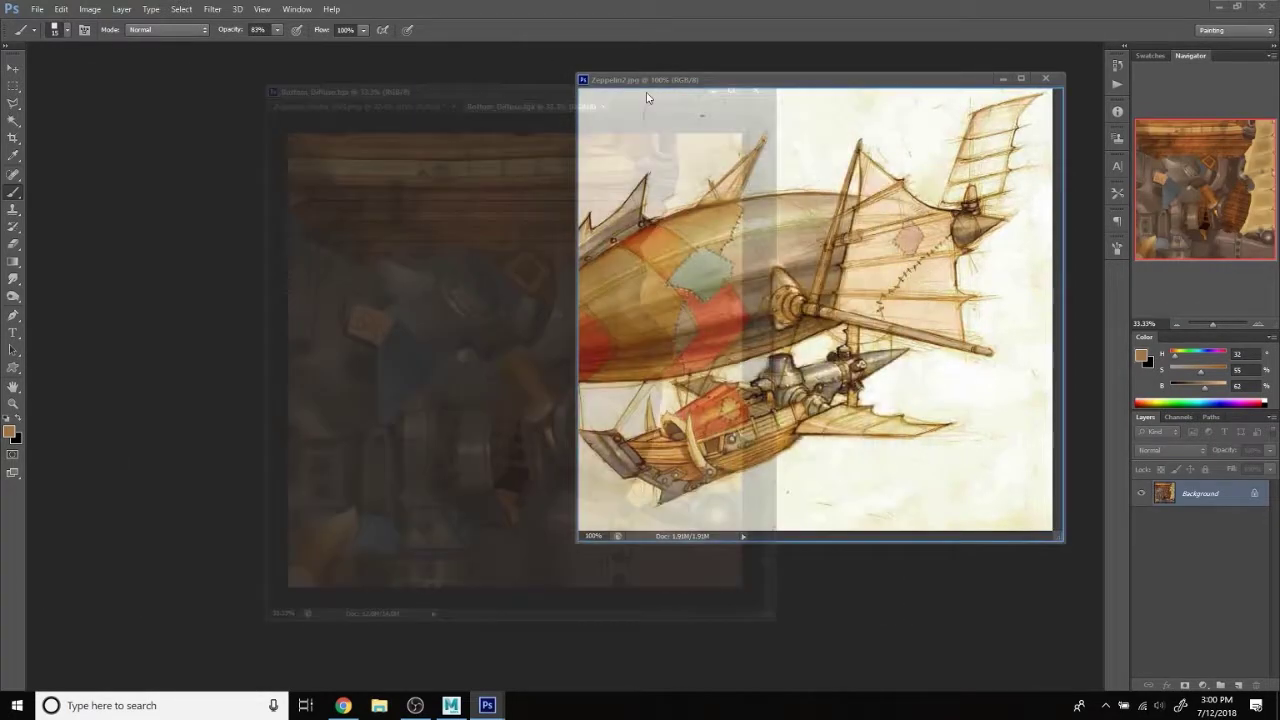
left_click_drag(473, 97, 452, 93)
mouse_move(280, 84)
left_mouse_down()
mouse_move(701, 125)
mouse_move(704, 88)
left_mouse_up()
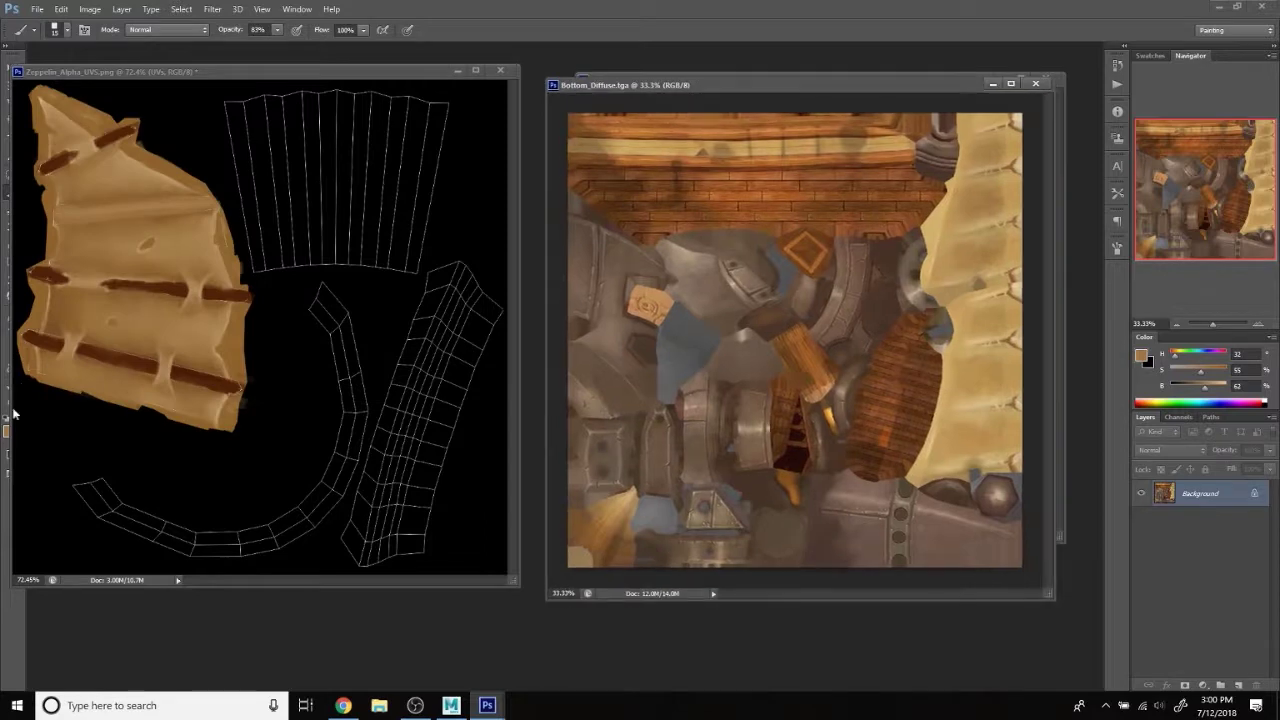
Dismiss the locked-layer alert and zoom the reference onto the carved stamp and the layout onto the plank shell.
left_click(735, 341, "ctrl")
left_click(645, 266)
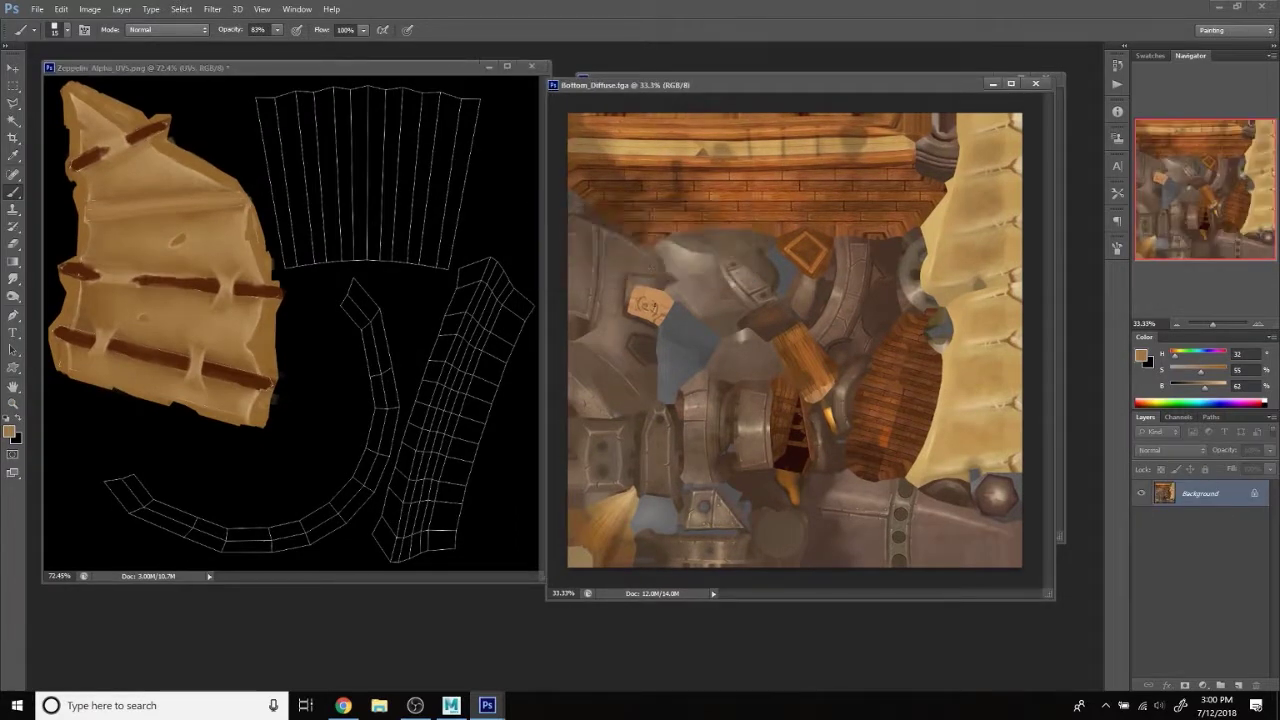
key("z")
left_click_drag(655, 300, 765, 345)
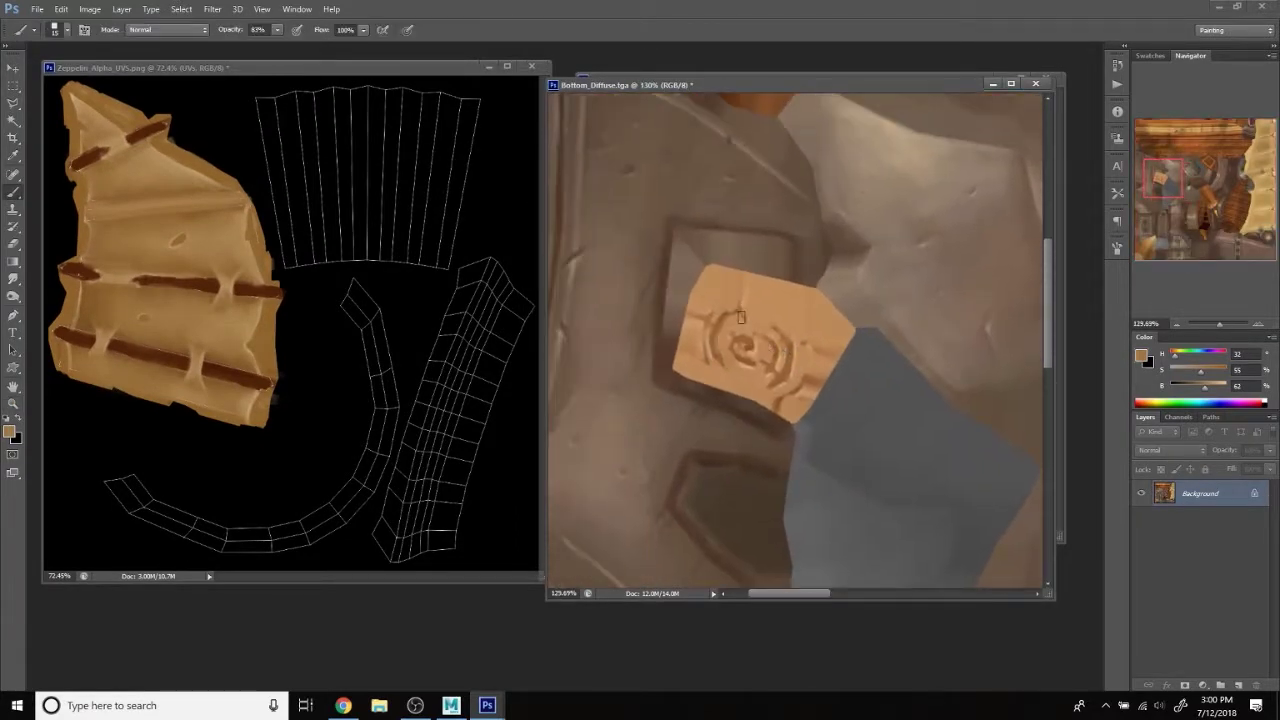
mouse_move(225, 315)
left_mouse_down()
mouse_move(260, 316)
mouse_move(315, 366)
mouse_move(352, 338)
left_mouse_up()
key("b")
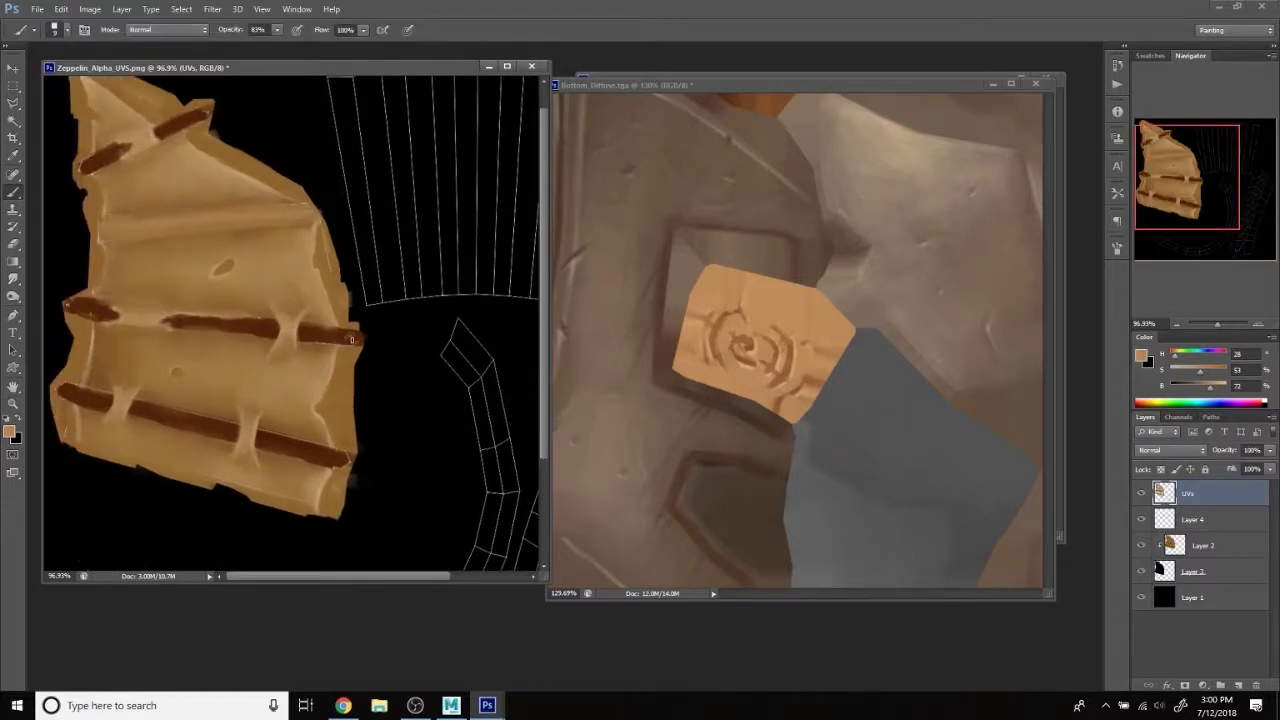
Lighten the lower dark band's end and the shell's top-right corner with tan paint.
left_click_drag(343, 448, 342, 462)
left_click_drag(175, 104, 186, 116)
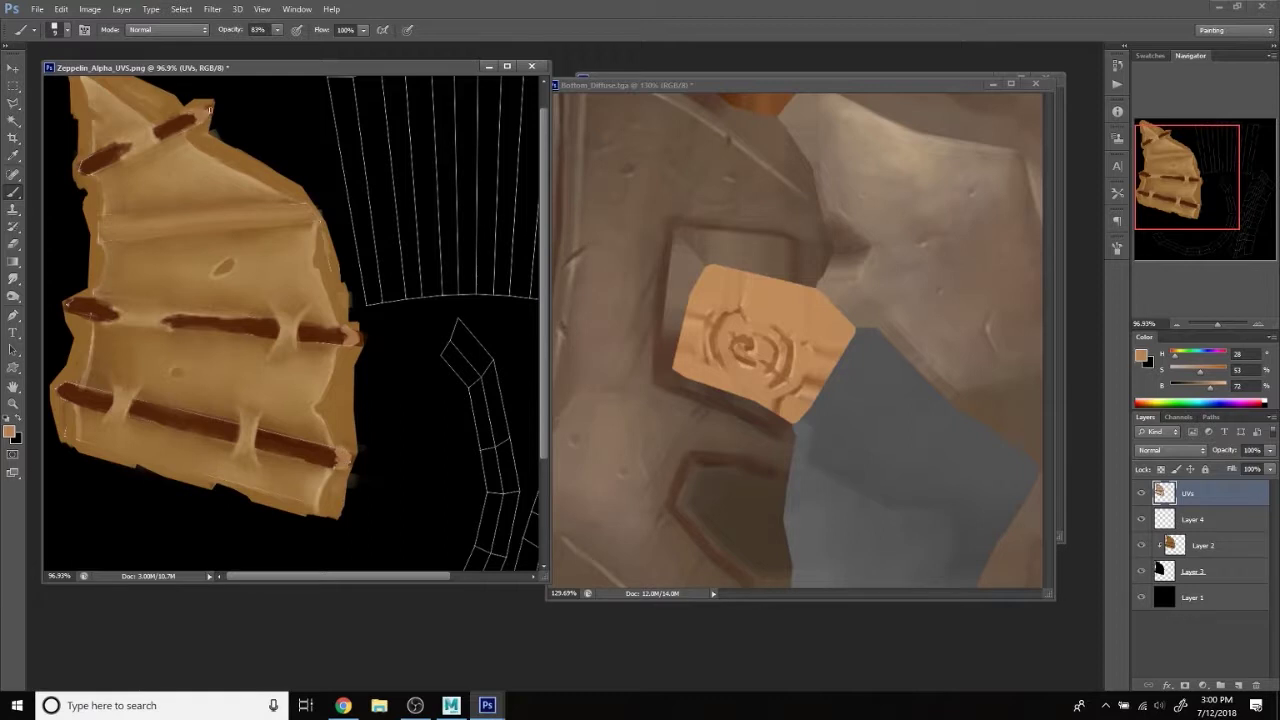
left_click(327, 322, "alt")
left_click(346, 337, "alt")
left_click_drag(345, 336, 356, 340)
left_click(348, 337, "alt")
left_click(355, 348, "alt")
Lighten the left ends of the upper and lower bands and shorten the upper-left band.
left_click(756, 312, "alt")
left_click_drag(74, 302, 64, 304)
left_click_drag(66, 386, 64, 398)
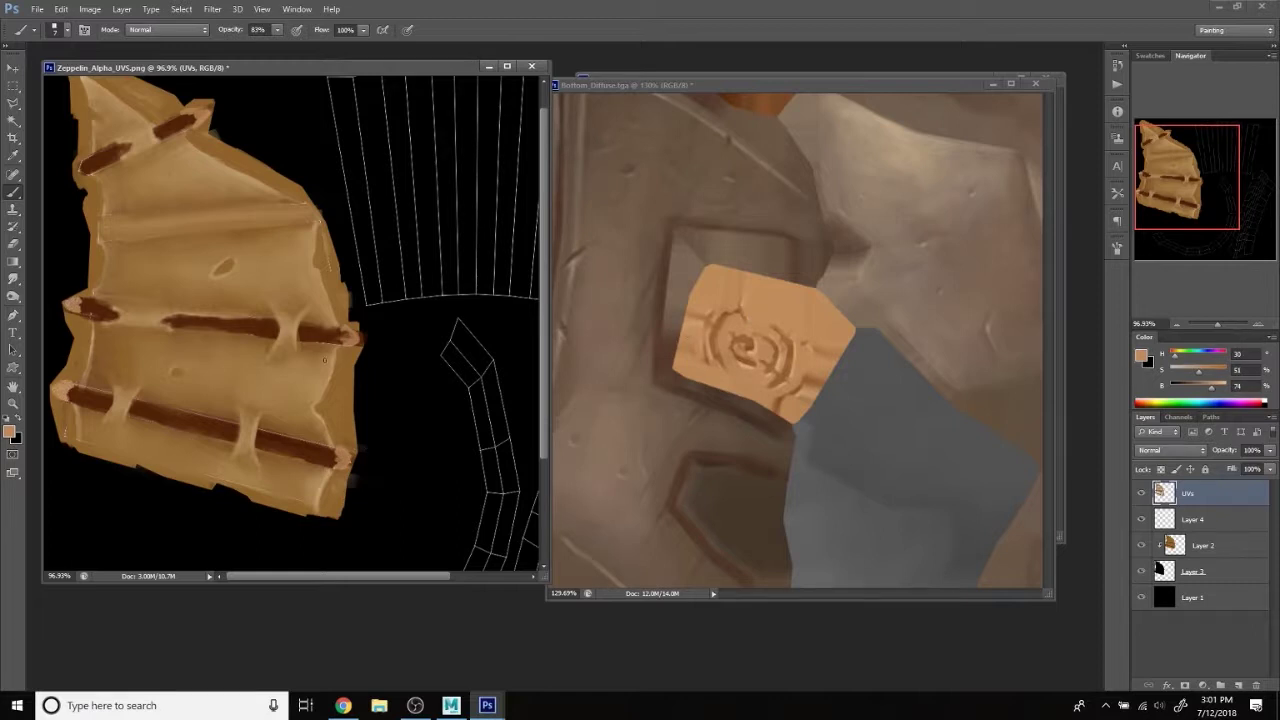
left_click_drag(194, 120, 197, 117)
left_click_drag(80, 167, 90, 170)
left_click(108, 161, "alt")
left_click_drag(90, 165, 95, 157)
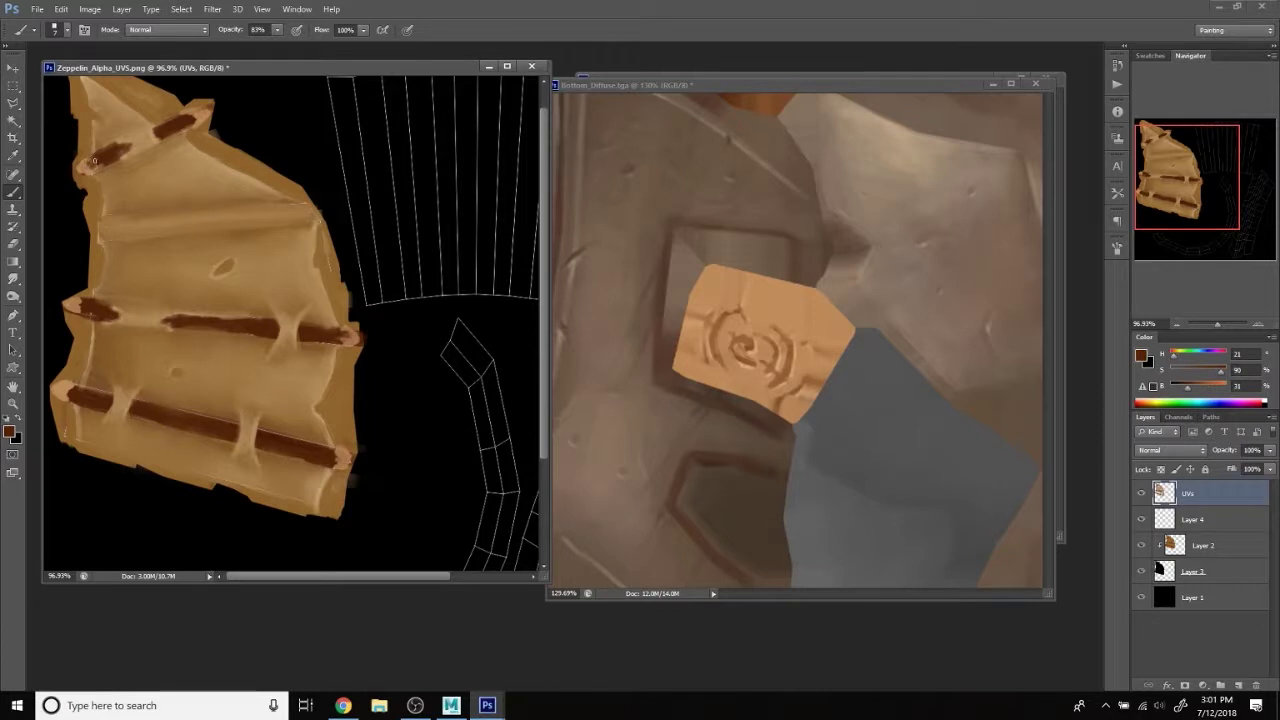
Repaint the right ends of both bands in mid tan and touch up the lower band's left end.
left_click(720, 328, "alt")
left_click(732, 329, "alt")
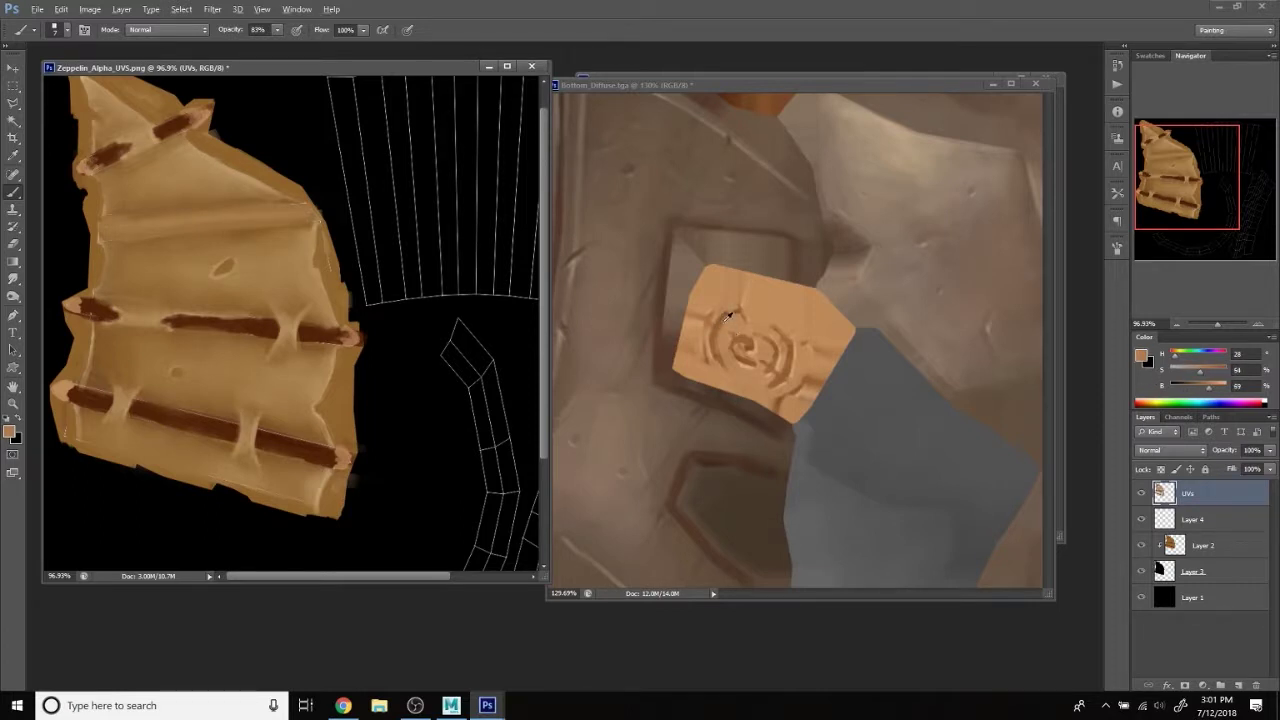
left_click_drag(343, 333, 352, 342)
left_click_drag(338, 456, 329, 460)
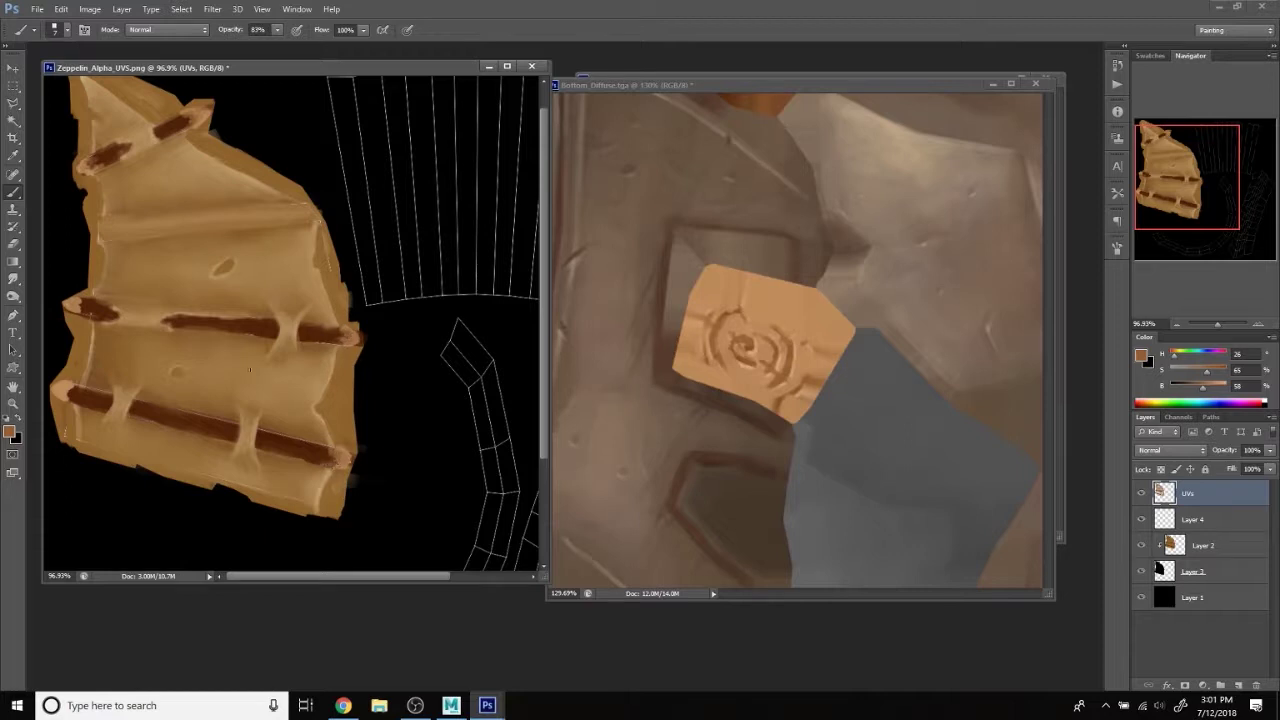
left_click_drag(66, 392, 68, 390)
left_click(66, 394, "alt")
left_click(74, 308, "alt")
Zoom the Bottom_Diffuse reference in on the wooden mallet.
key("z")
left_click_drag(672, 391, 560, 391)
left_click_drag(776, 241, 837, 317)
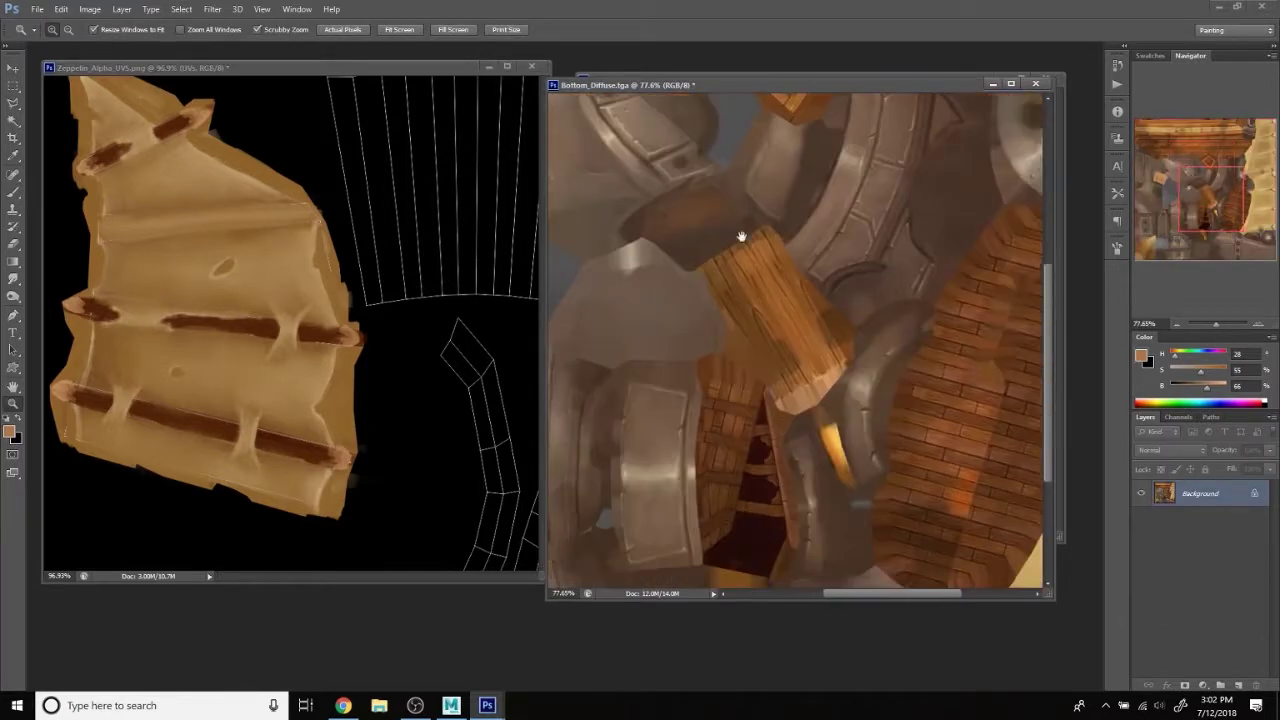
key("b")
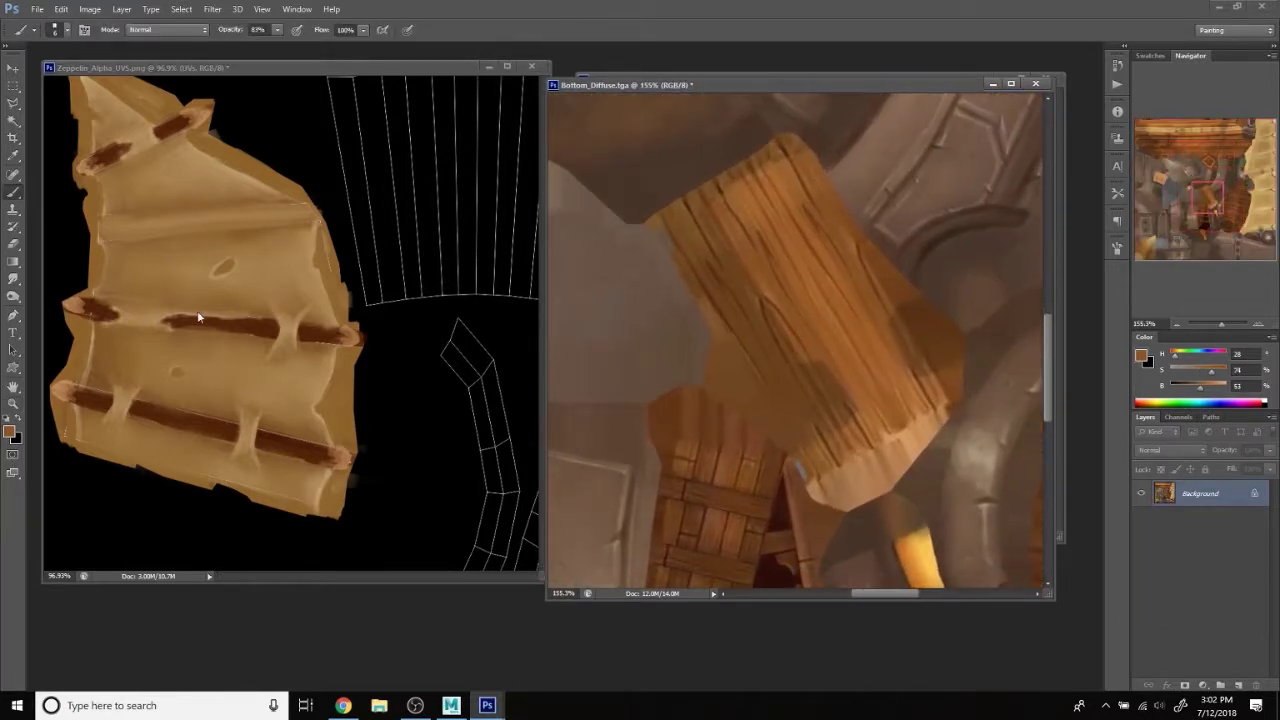
Sample dark brown and deepen the plank's middle brown band.
left_click(197, 318, "alt")
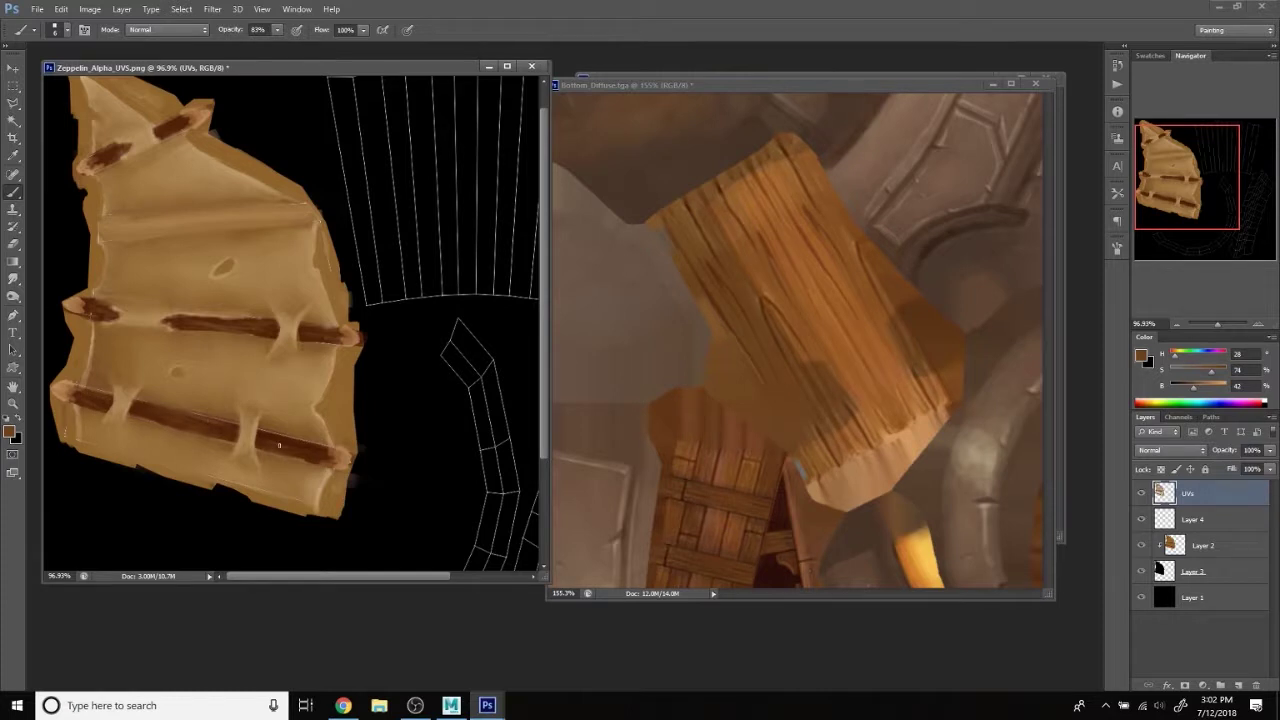
left_click(137, 410, "alt")
left_click_drag(200, 325, 337, 339)
scroll(268, 363, "up", 1)
left_click_drag(180, 360, 268, 363)
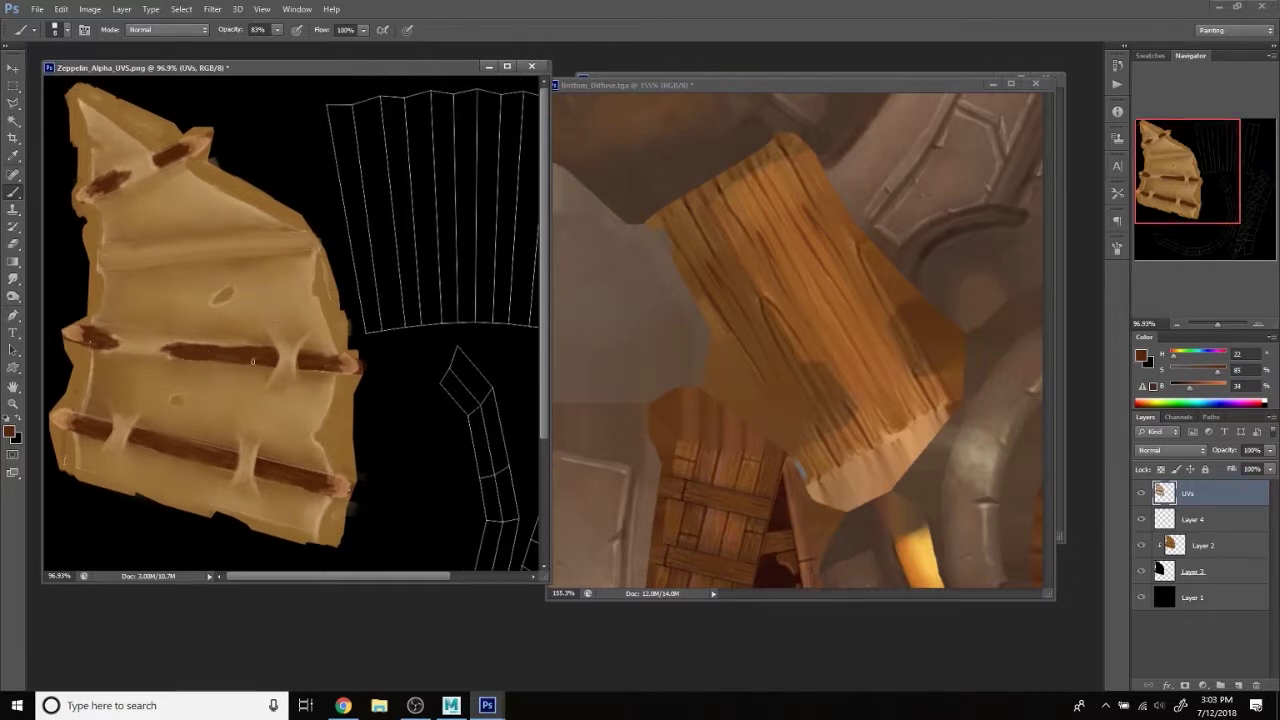
Repaint the top brown band and darken the ends of the lower and top bands.
left_click(757, 296, "alt")
left_click(109, 180, "alt")
left_click_drag(175, 155, 195, 146)
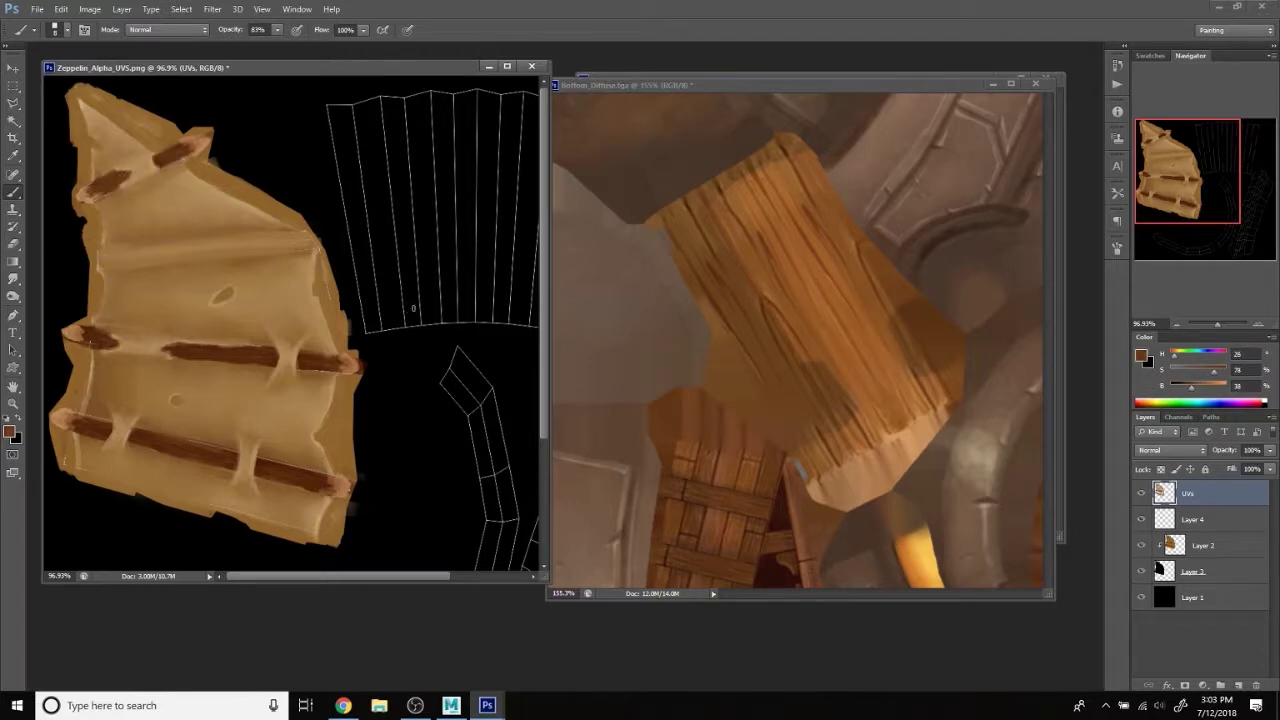
left_click(231, 357, "alt")
left_click(277, 365, "alt")
left_click(66, 418, "alt")
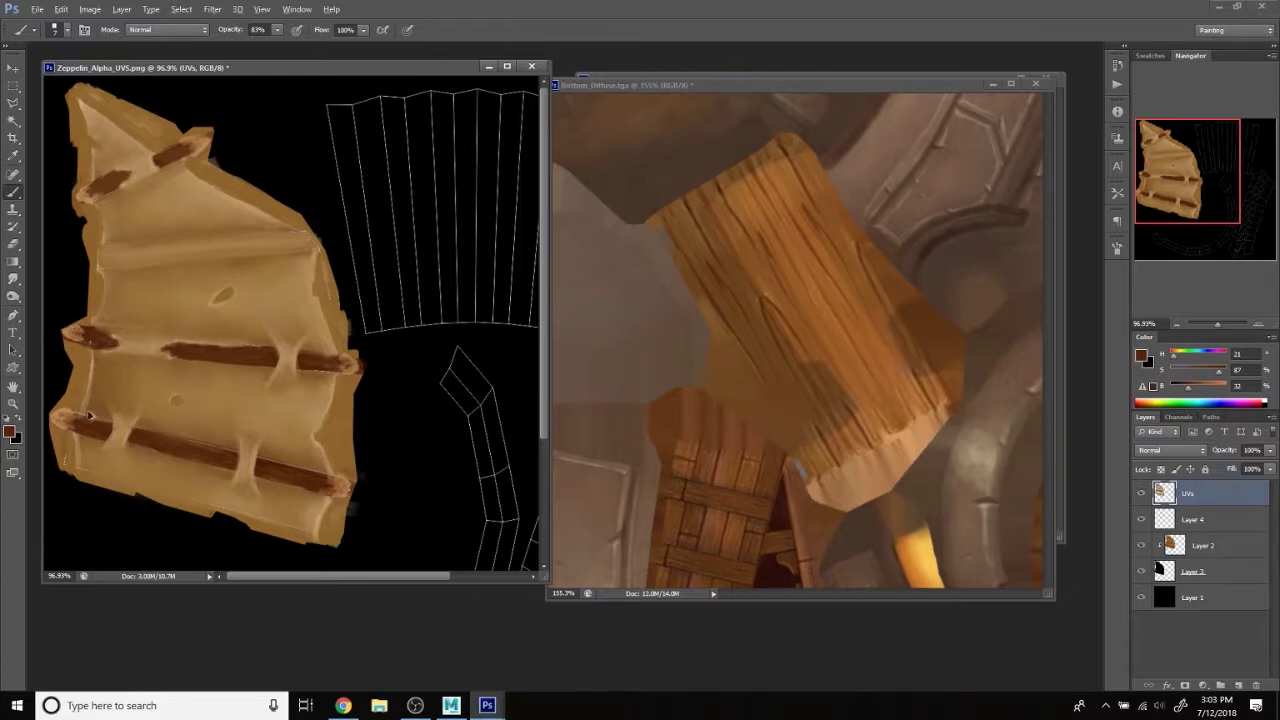
left_click_drag(347, 491, 345, 488)
left_click(196, 148)
Streak light tan highlights along the middle and lower bands, then view at 100%.
left_click(821, 325, "alt")
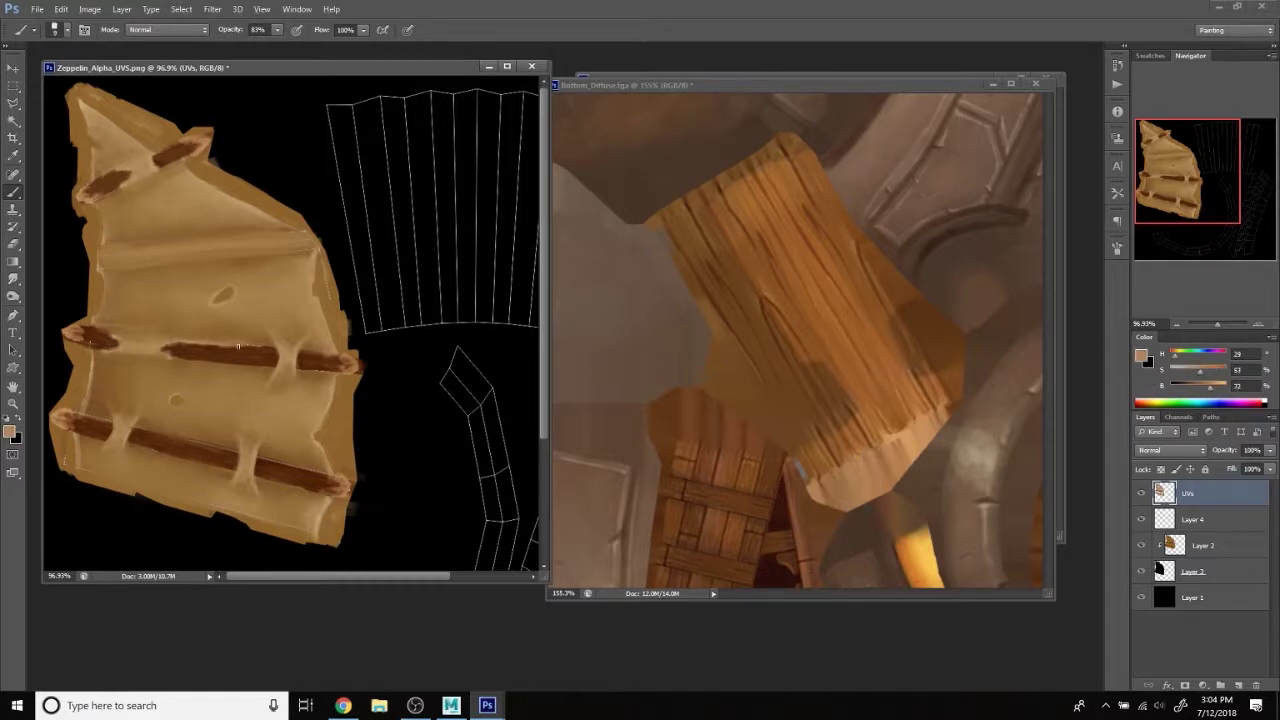
left_click_drag(185, 351, 275, 355)
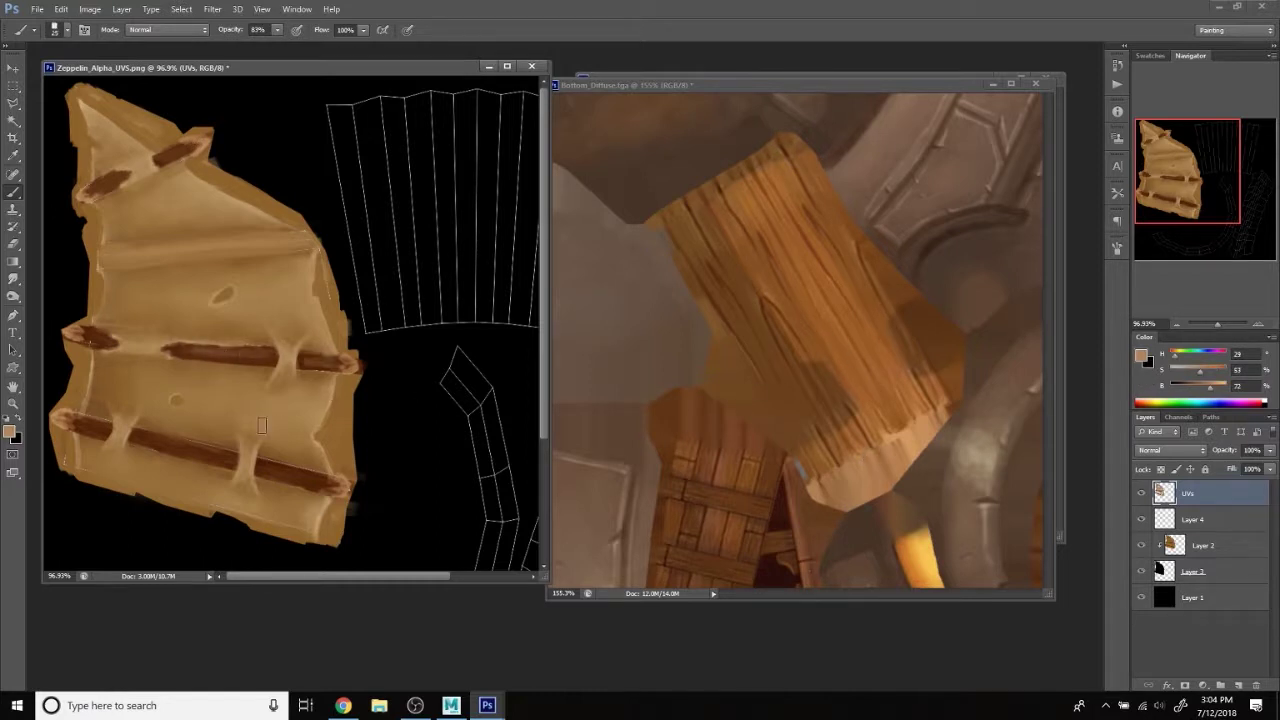
mouse_move(216, 452)
left_mouse_down()
mouse_move(145, 442)
mouse_move(300, 475)
left_mouse_up()
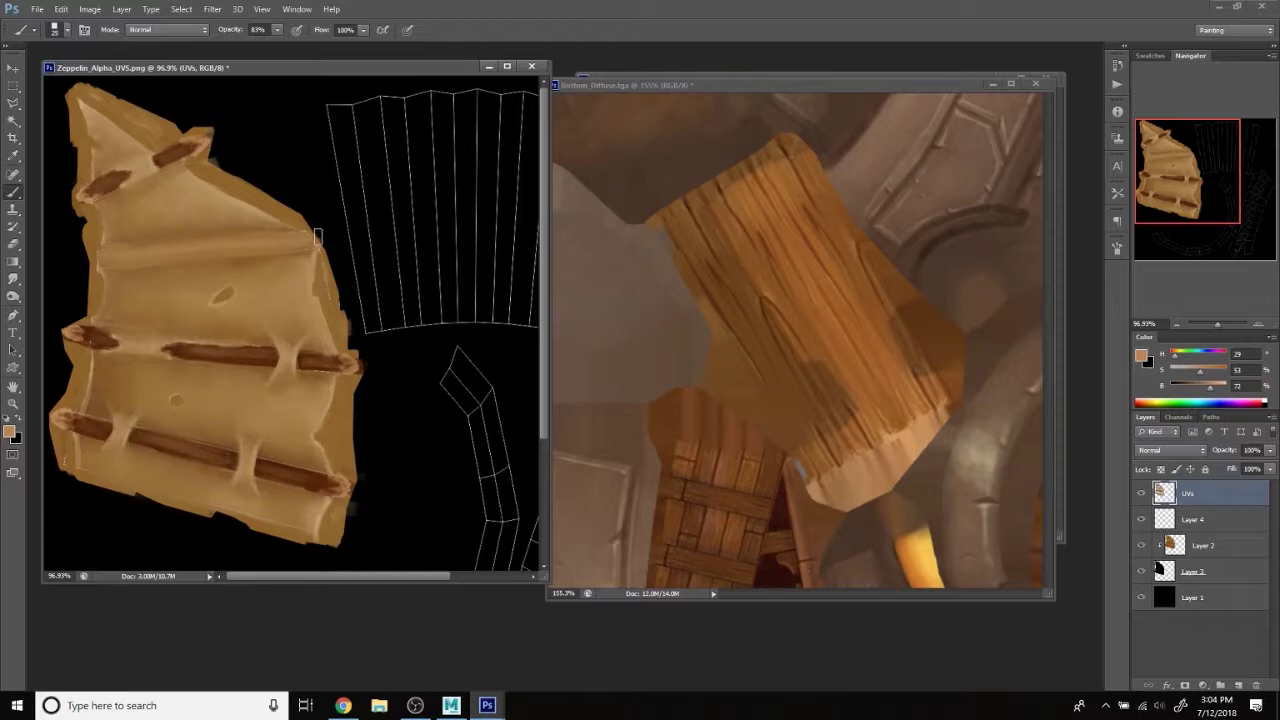
key("z")
mouse_move(220, 345)
left_mouse_down()
mouse_move(223, 309)
mouse_move(376, 401)
left_mouse_up()
key("ctrl+1")
With a smaller brush, add thin light tan highlights along the plank and its middle and lower left ends.
key("p")
key("b")
left_click(195, 453, "alt")
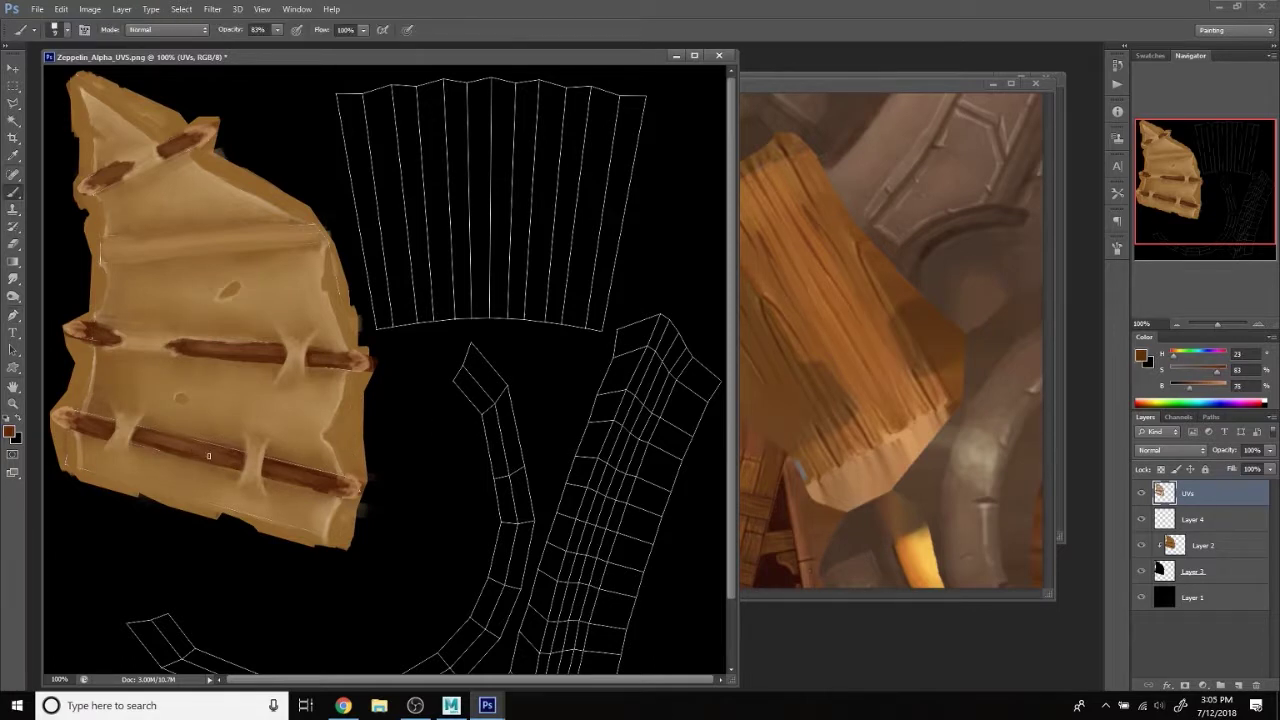
left_click(179, 446, "alt")
key("bracketleft")
key("bracketleft")
left_click(879, 410, "alt")
left_click_drag(256, 354, 228, 354)
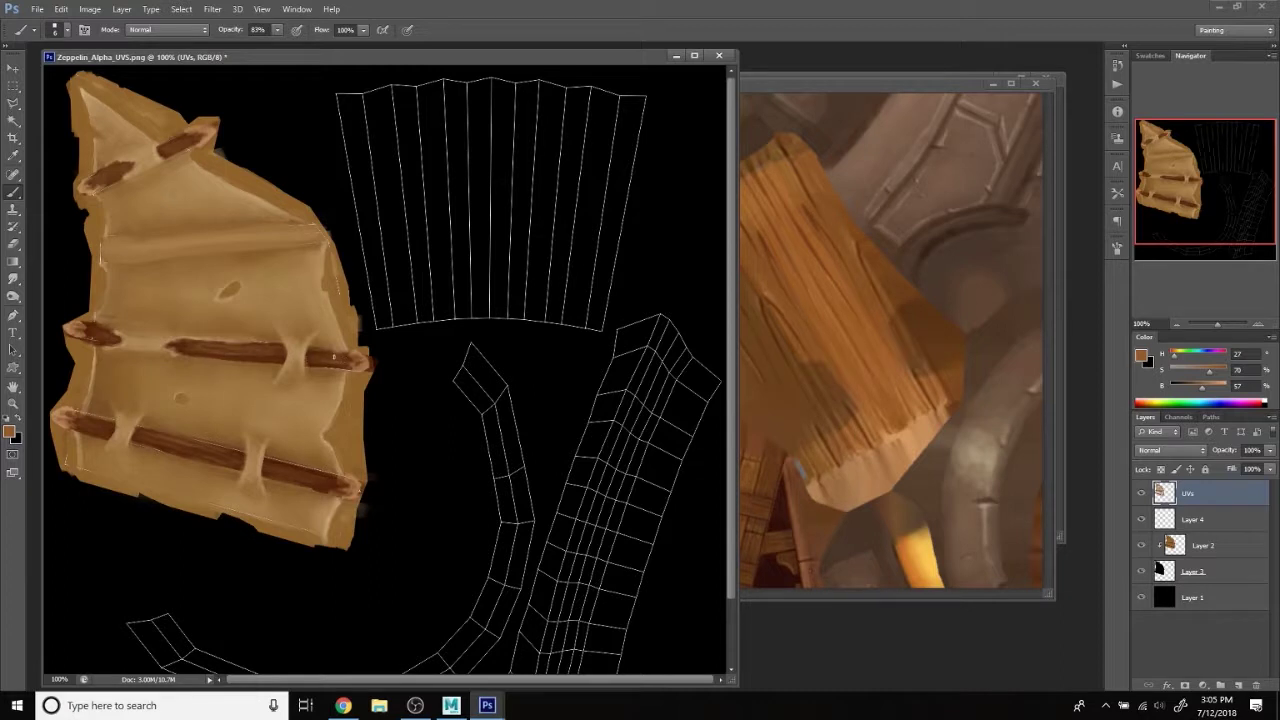
left_click_drag(102, 330, 87, 331)
left_click_drag(86, 428, 70, 425)
Resample browns and tans from the planks, ending with light tan for smudging.
left_click(83, 426, "alt")
left_click(70, 426, "alt")
left_click(102, 324, "alt")
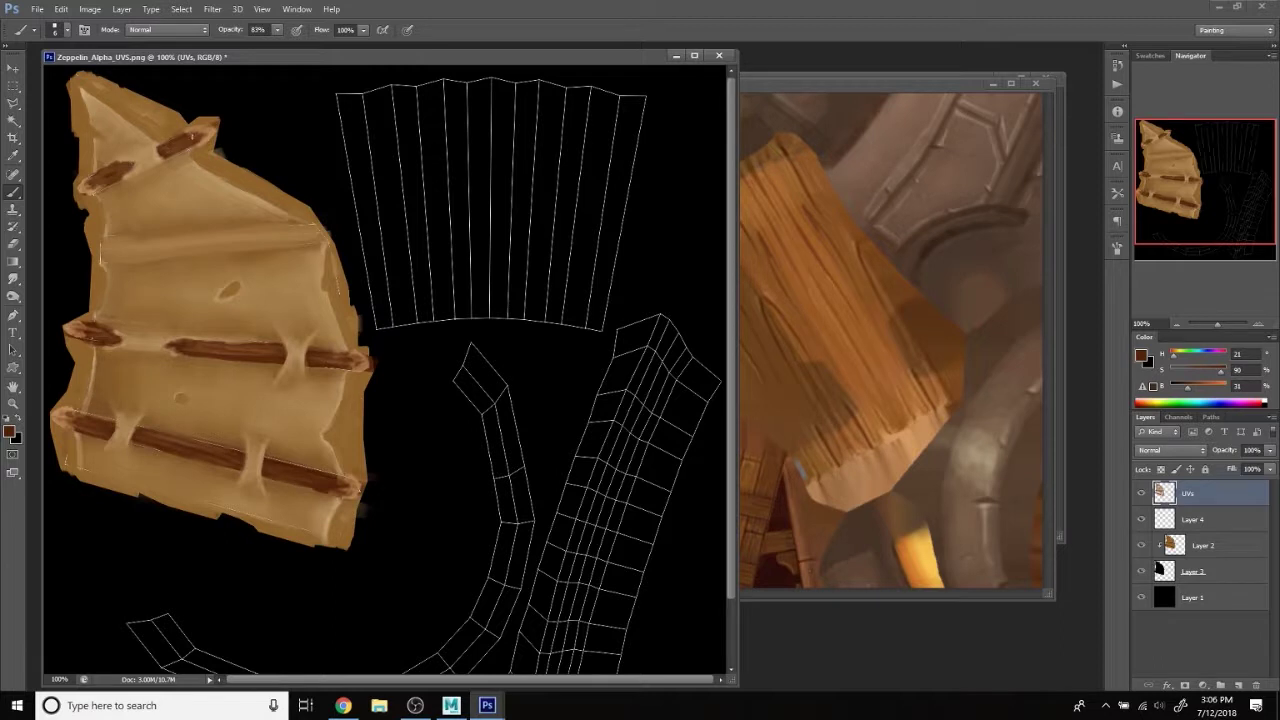
left_click(238, 353, "alt")
left_click(208, 347, "alt")
left_click(229, 349, "alt")
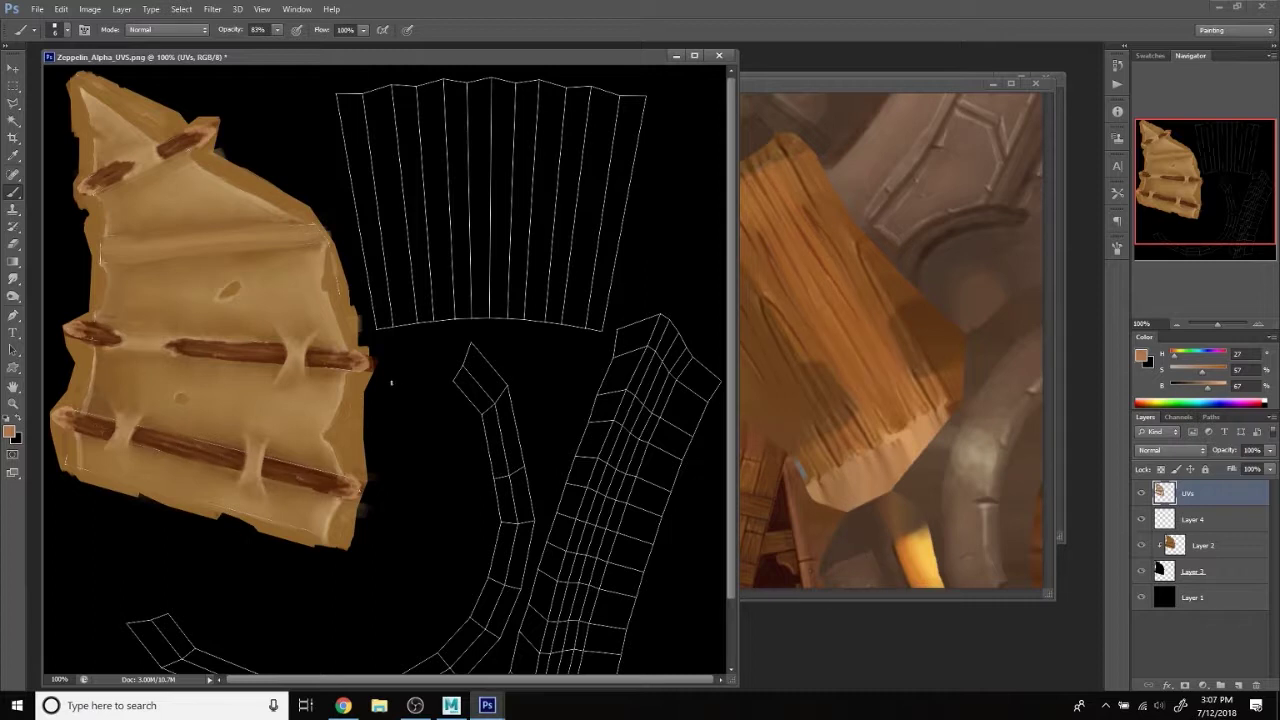
left_click(186, 347, "alt")
left_click(178, 343, "alt")
left_click(132, 441, "alt")
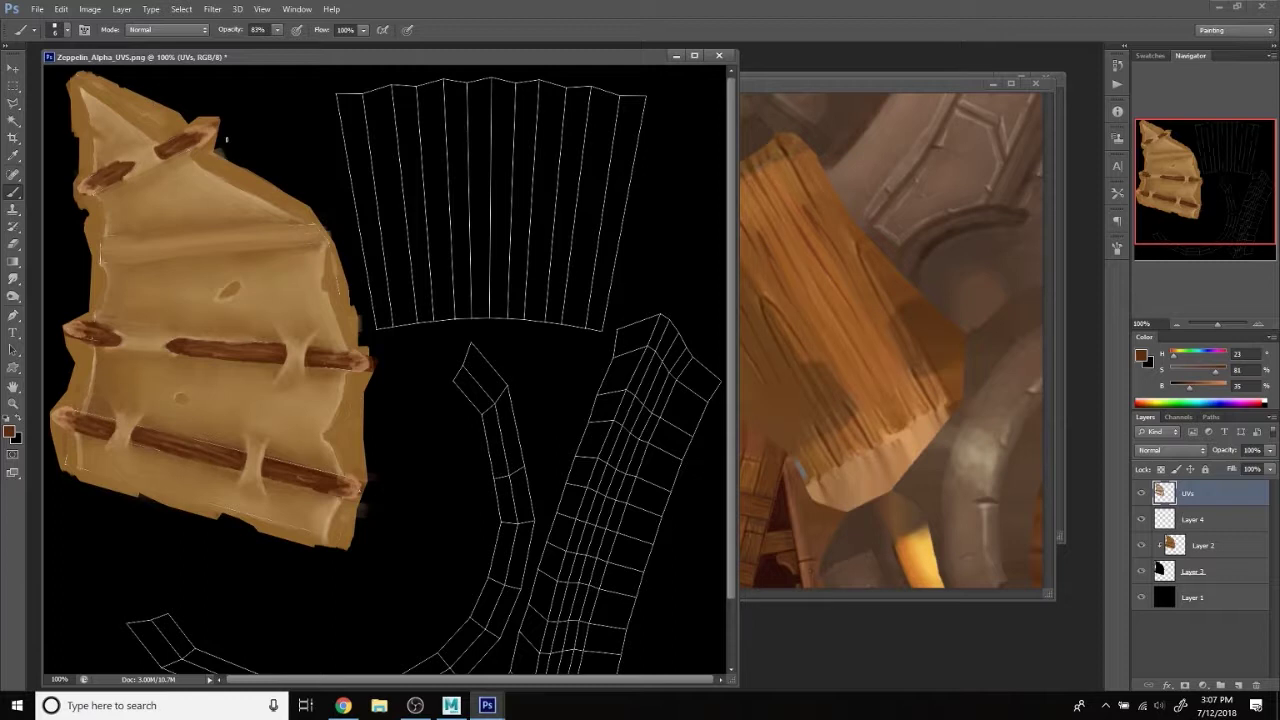
left_click(296, 337, "alt")
left_click(14, 280)
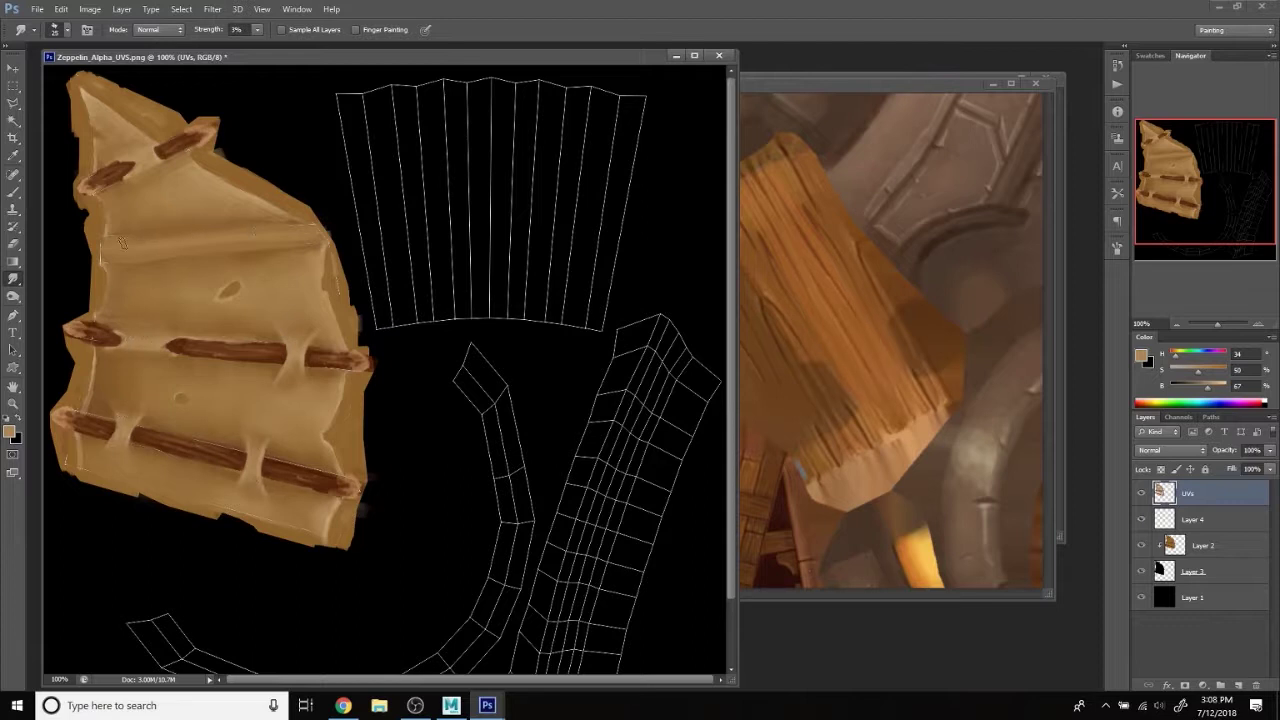
Dodge the middle plank band lighter and burn a darker streak into the tan wood.
key("bracketleft")
key("o")
left_click_drag(168, 348, 312, 352)
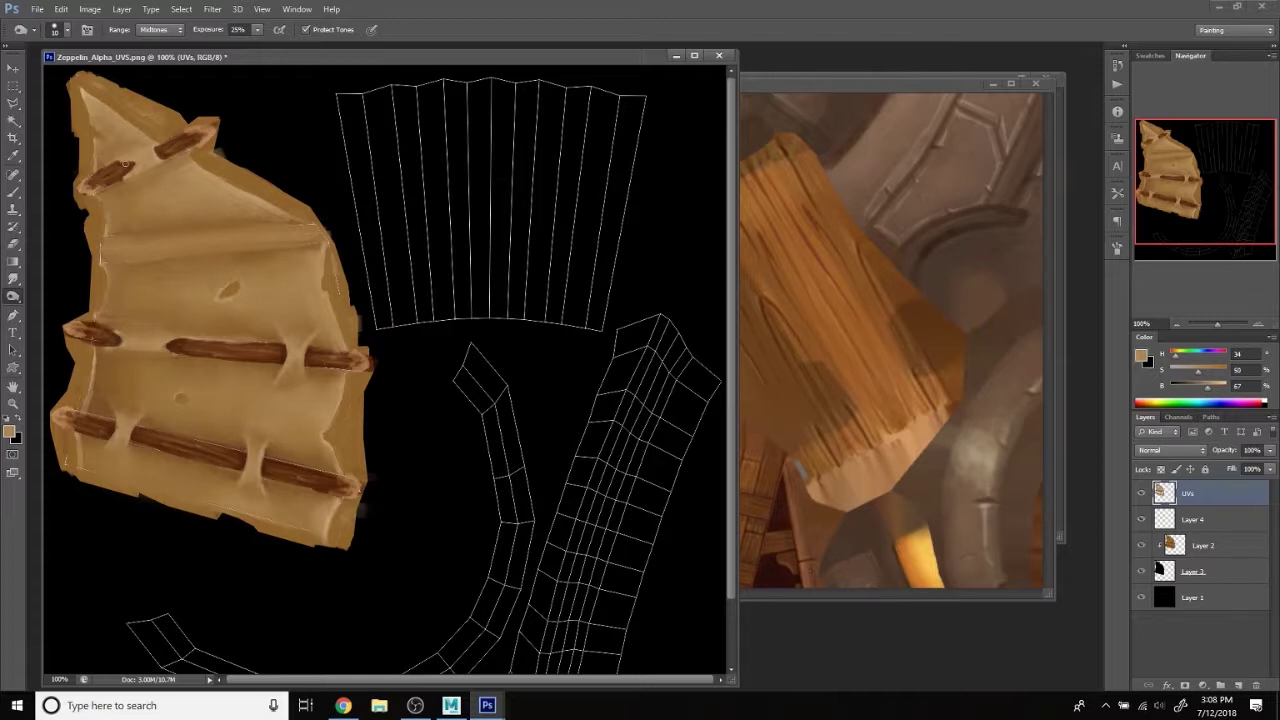
key("bracketright")
key("bracketright")
key("bracketright")
left_click_drag(189, 262, 101, 310)
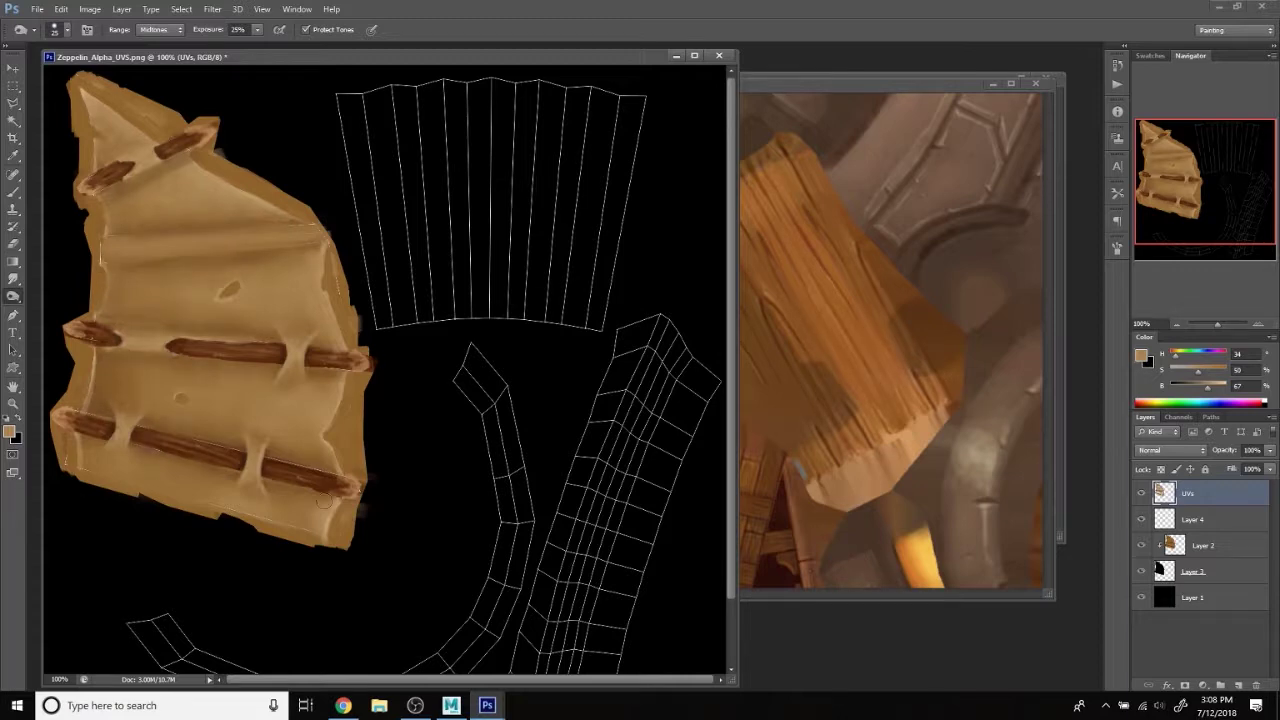
Zoom out to show the whole UV layout.
key("z")
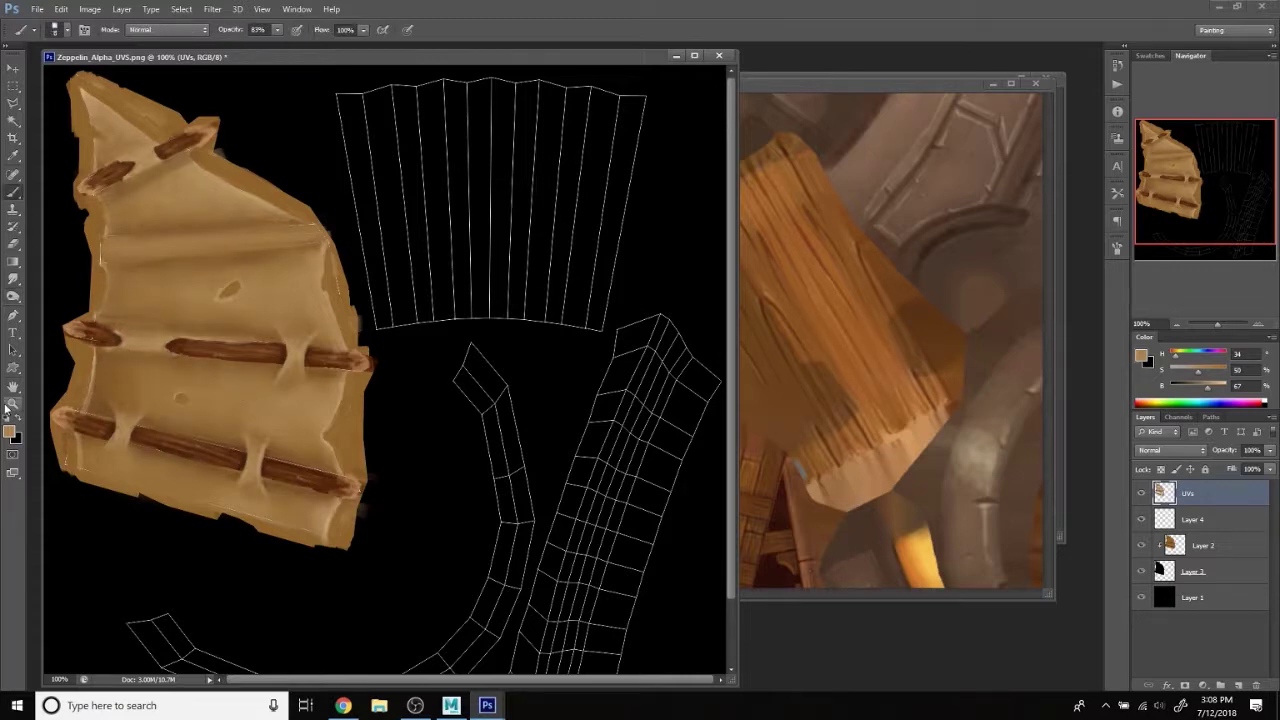
left_click(326, 324, "alt")
left_click_drag(326, 324, 332, 322)
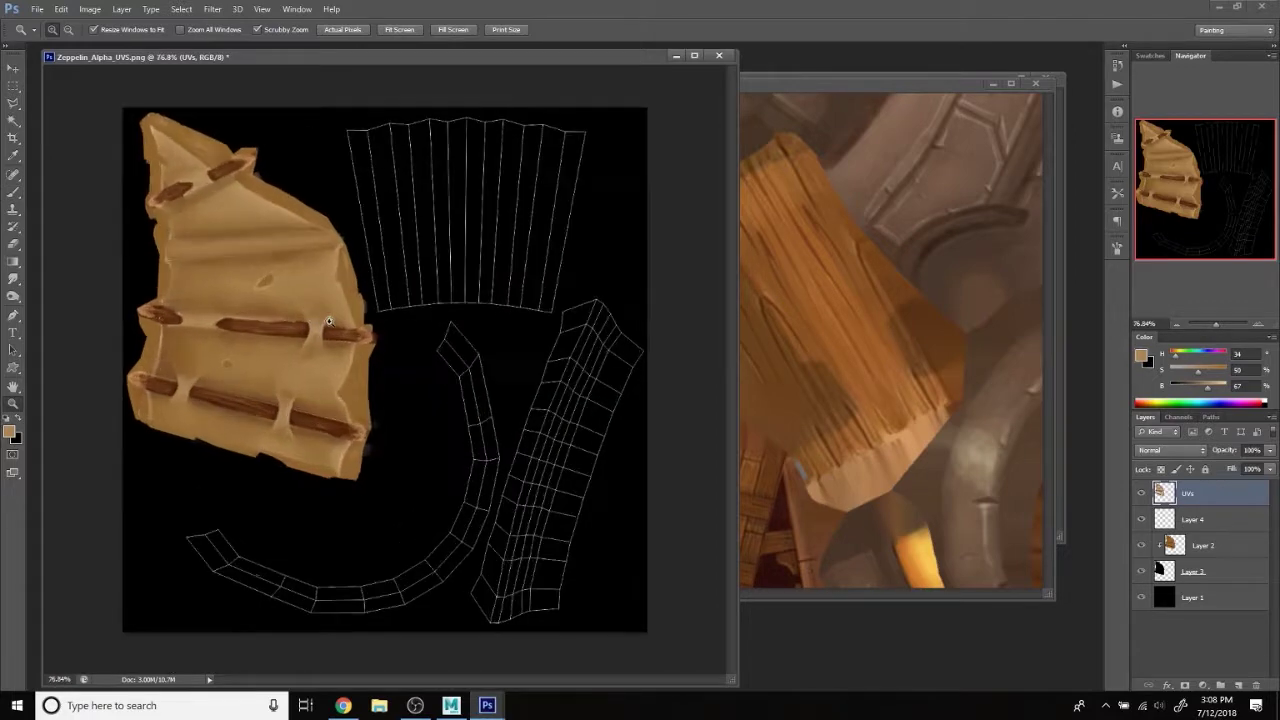